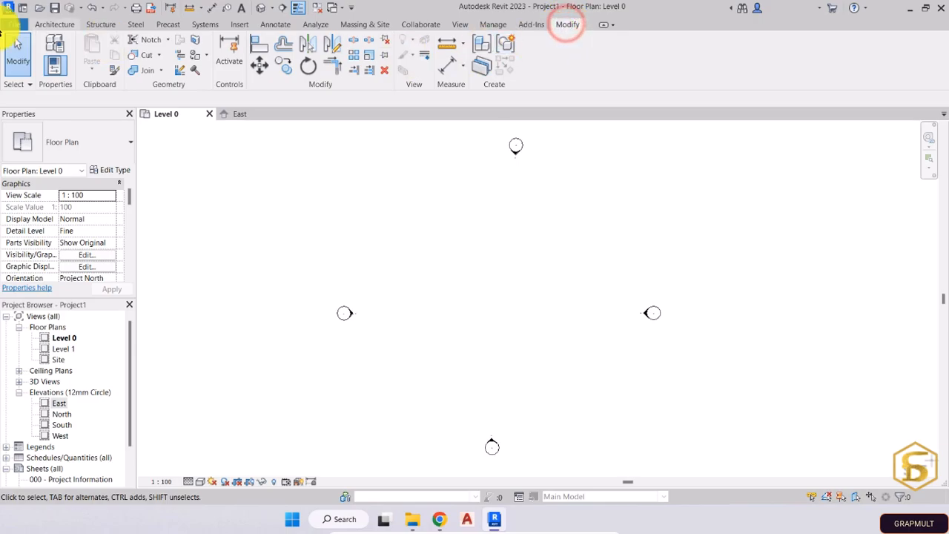
# Draw a vertical Wall-Ext_102Bwk-50Air-45Ins-100DBlk-12P wall on Level 0, between the elevation markers, with its top constrained to Level 1
pyautogui.click(53, 25)
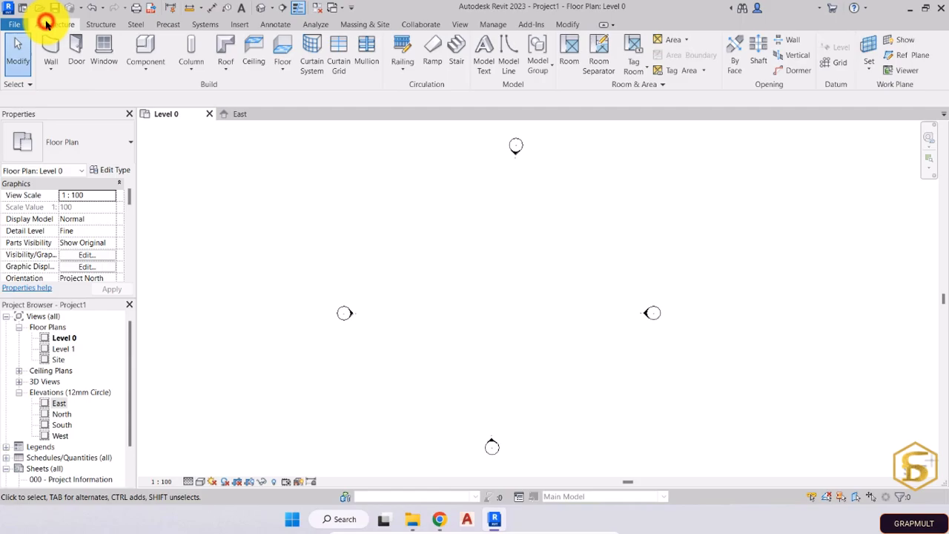
pyautogui.click(48, 47)
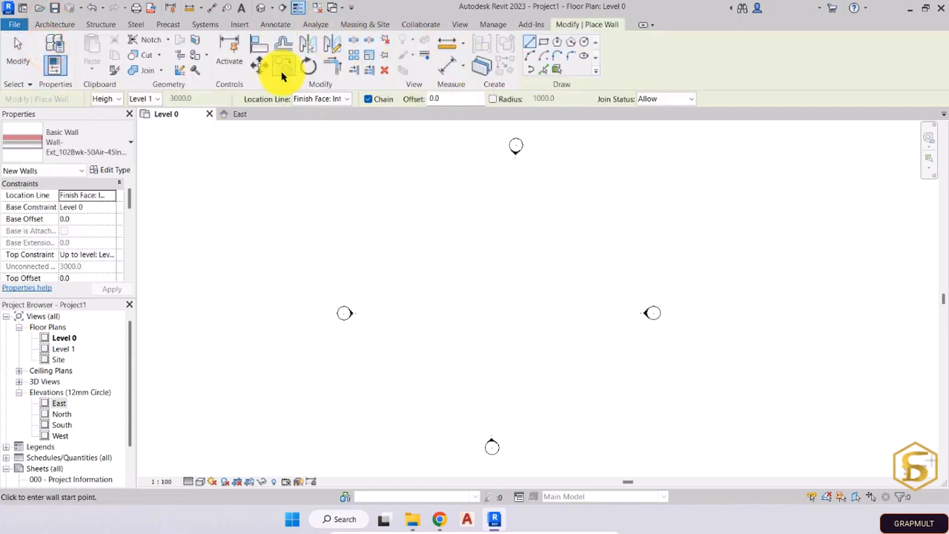
pyautogui.click(368, 99)
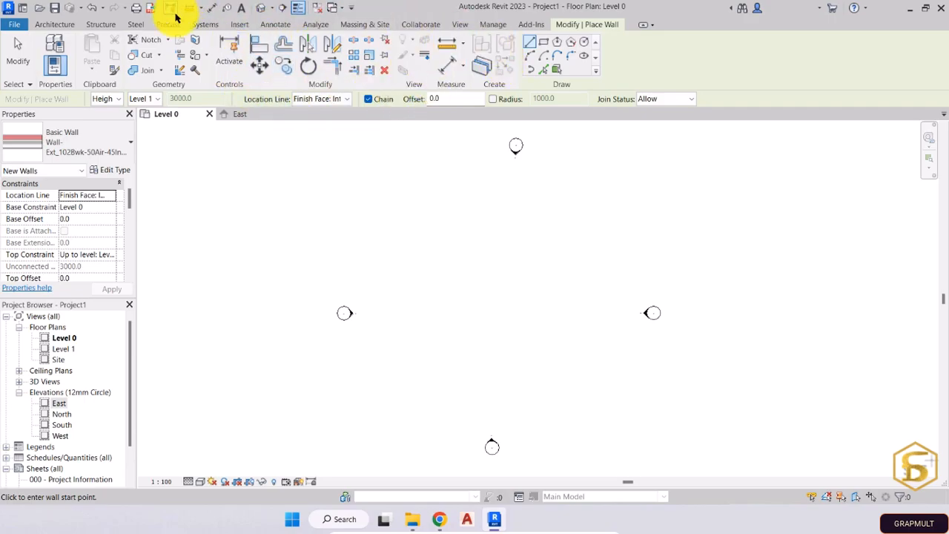
pyautogui.click(49, 22)
pyautogui.click(49, 44)
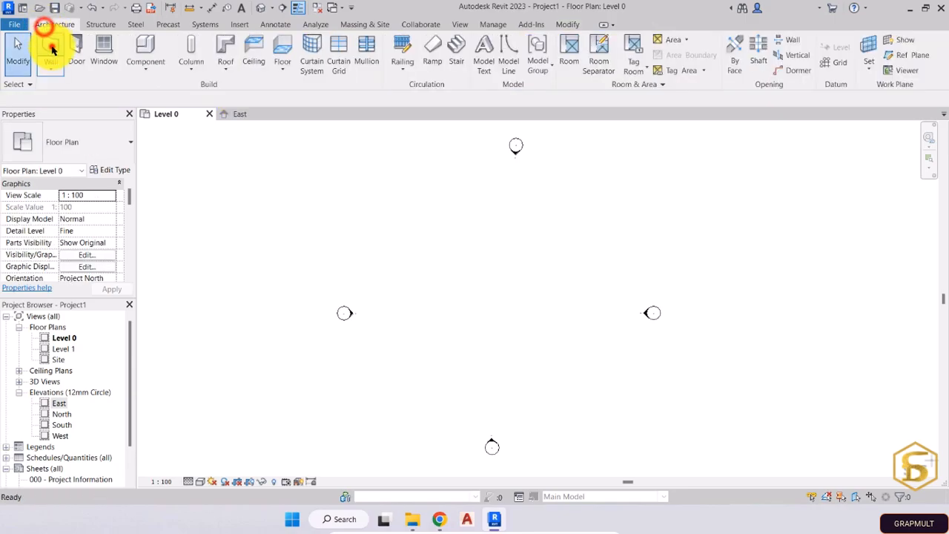
pyautogui.click(417, 217)
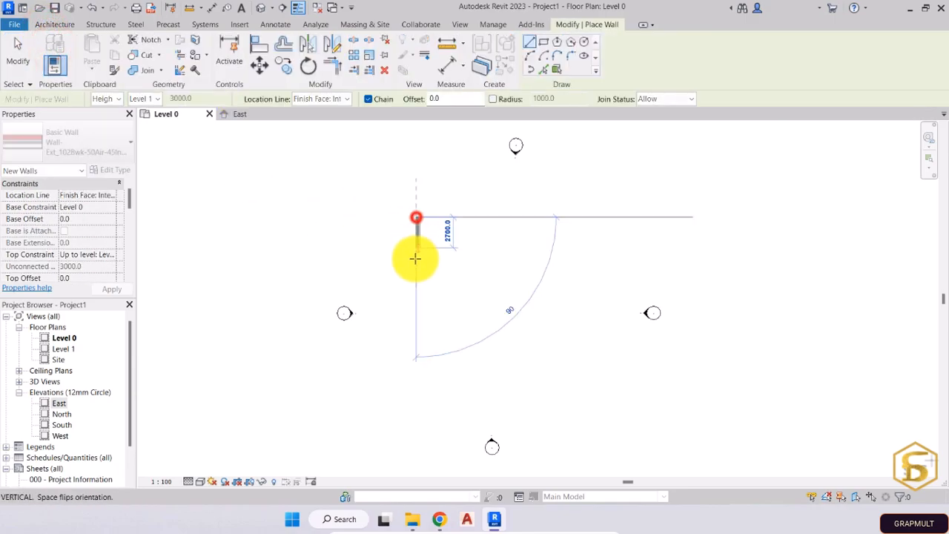
pyautogui.click(413, 328)
pyautogui.press('Escape')
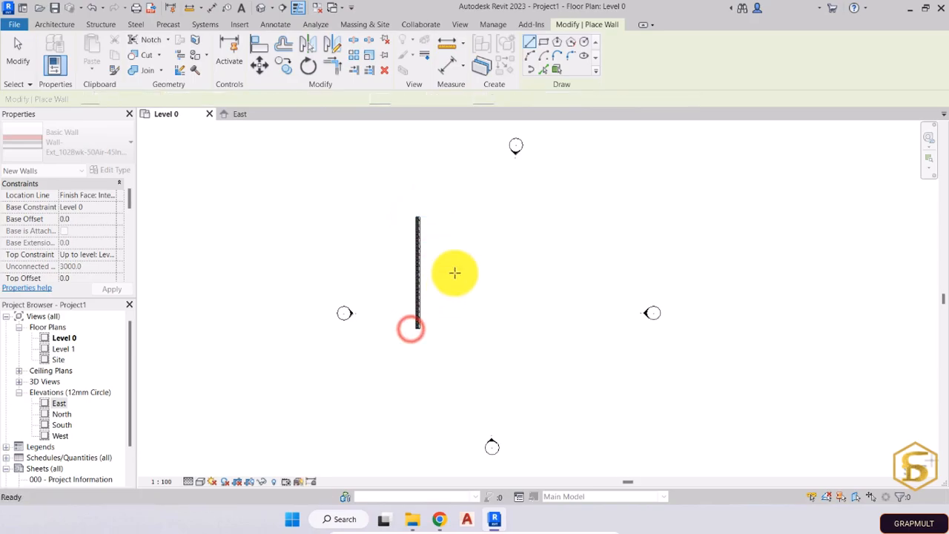
# Draw a second, shorter vertical wall about 7934 mm long, parallel to and just right of the first, and finish wall placement
pyautogui.click(438, 238)
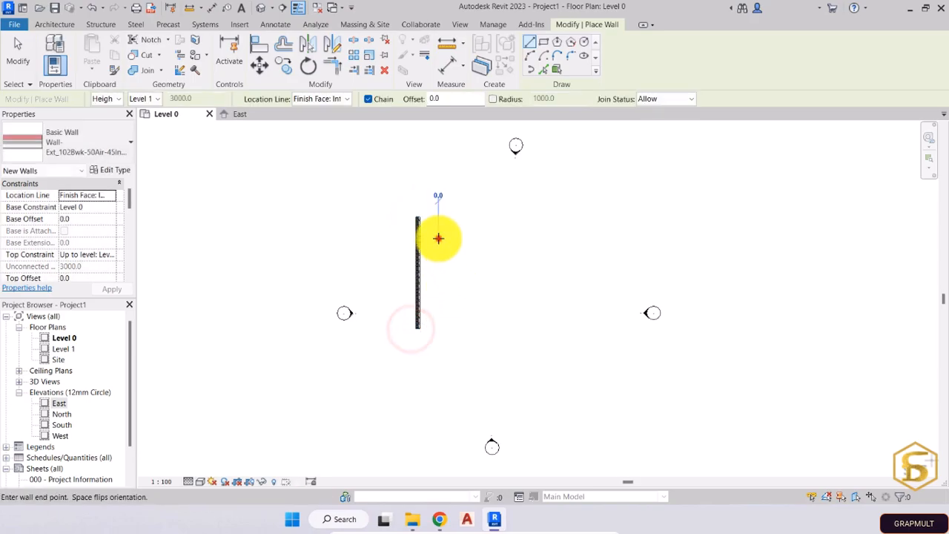
pyautogui.click(438, 328)
pyautogui.press('Escape')
pyautogui.press('Escape')
pyautogui.click(438, 329)
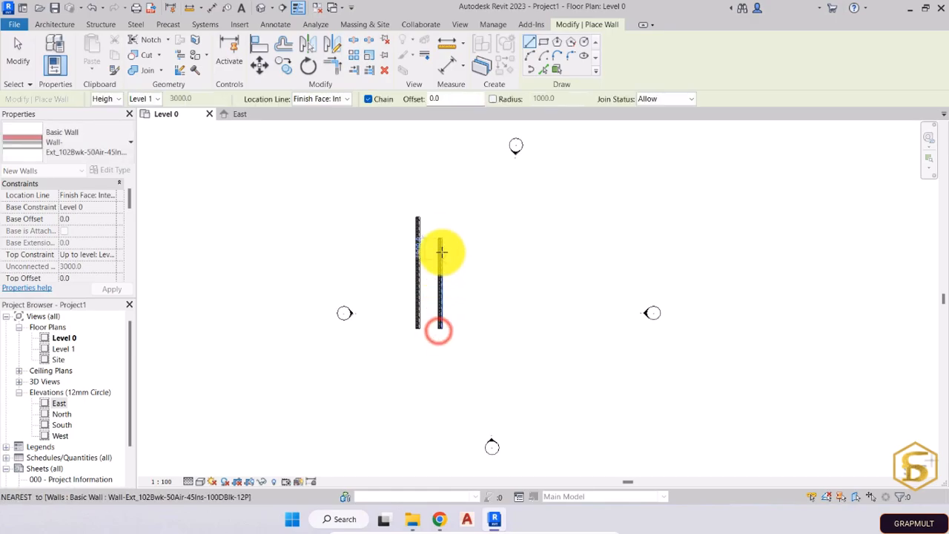
pyautogui.scroll(5, 435, 233)
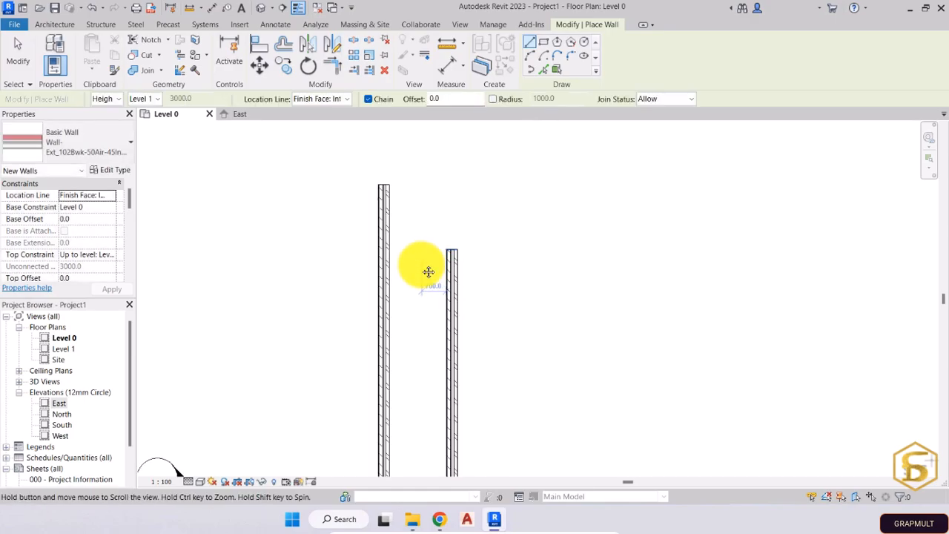
pyautogui.press('Escape')
pyautogui.press('Escape')
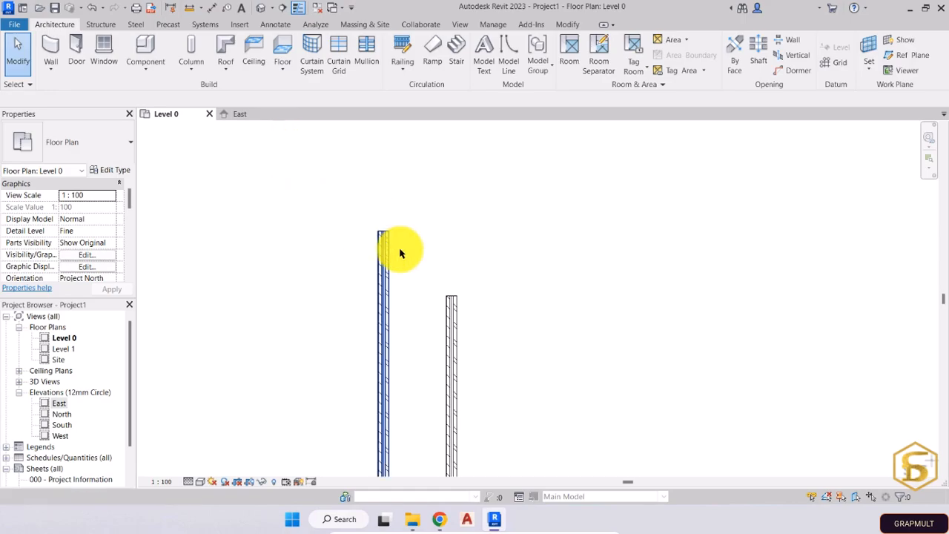
pyautogui.click(445, 306)
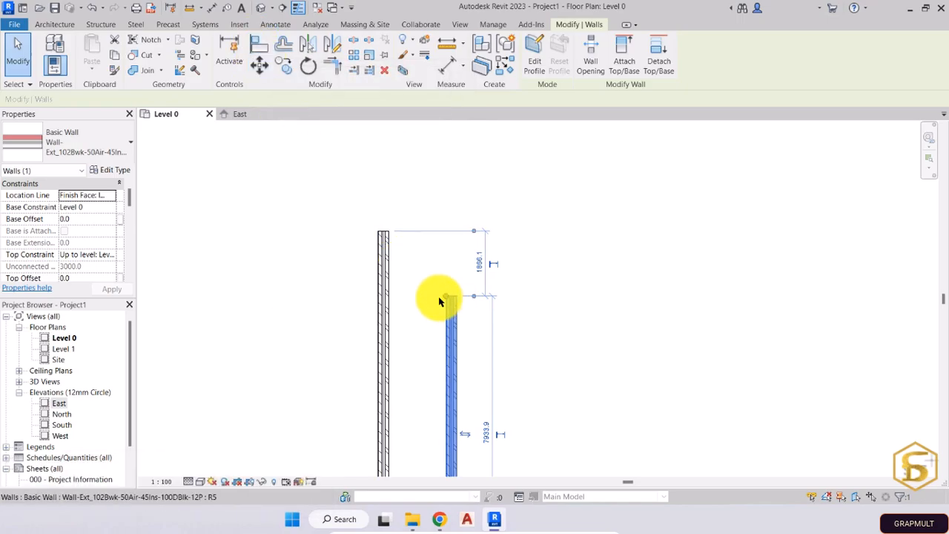
pyautogui.click(289, 114)
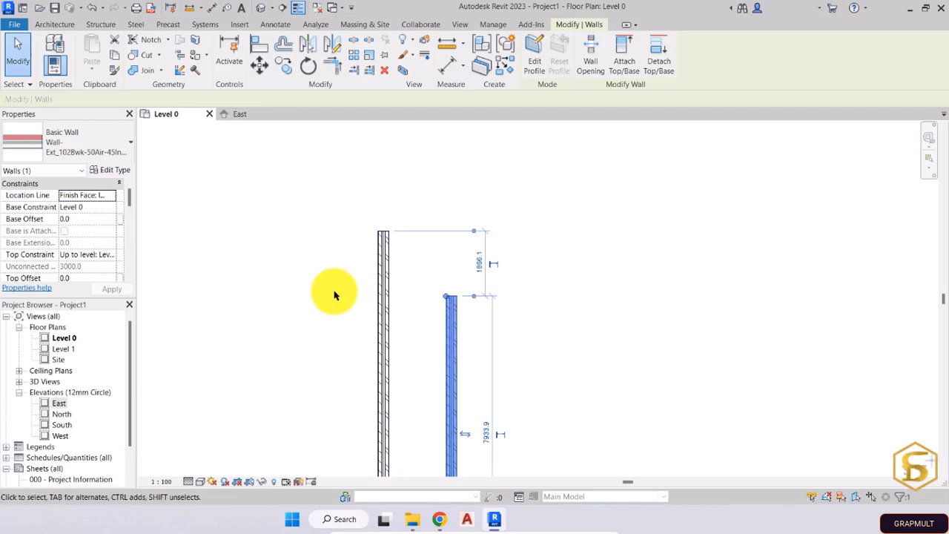
pyautogui.click(257, 49)
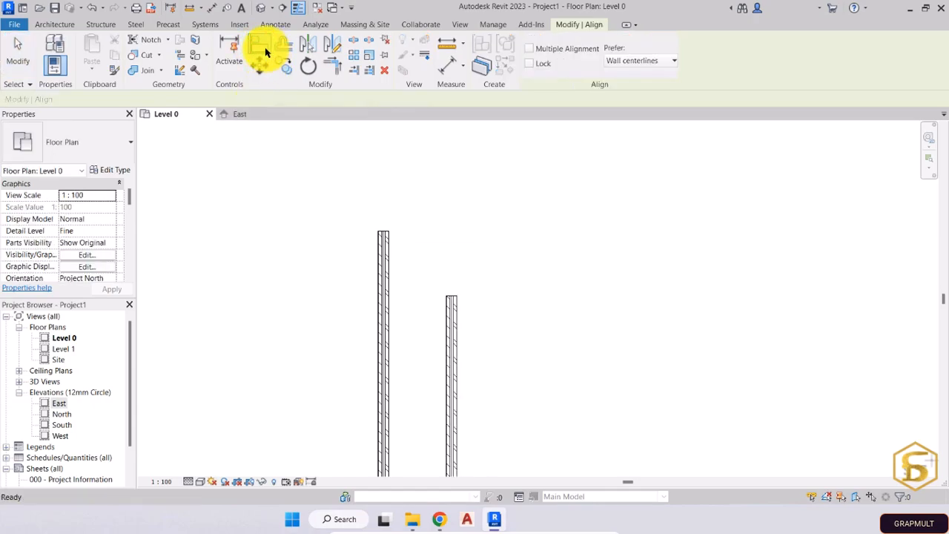
pyautogui.press('Escape')
pyautogui.scroll(4, 423, 297)
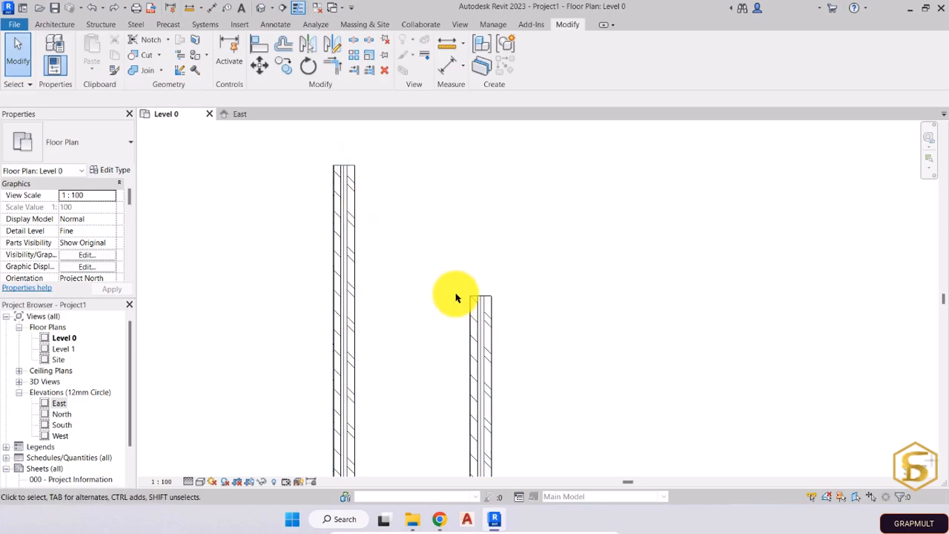
pyautogui.click(351, 186)
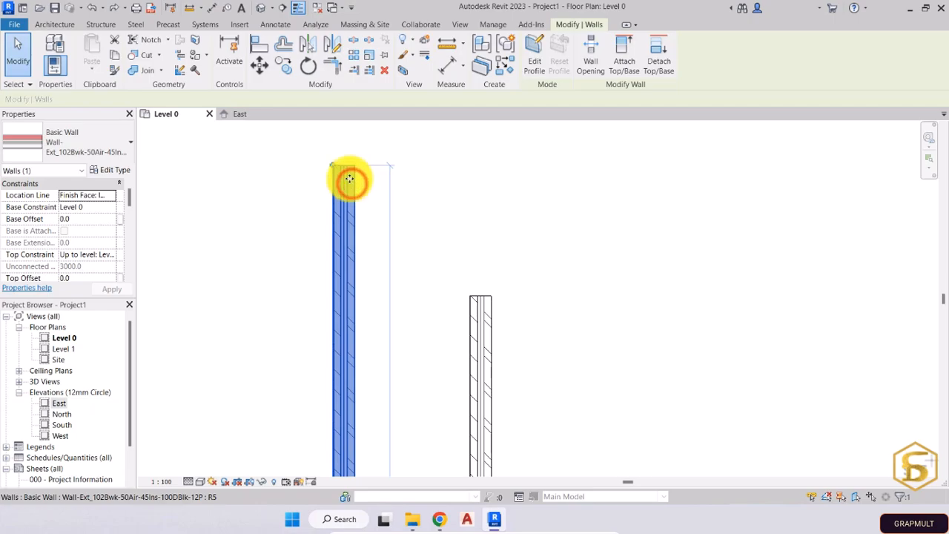
# Align the upper end of the left wall with the upper end of the shorter right wall
pyautogui.click(258, 48)
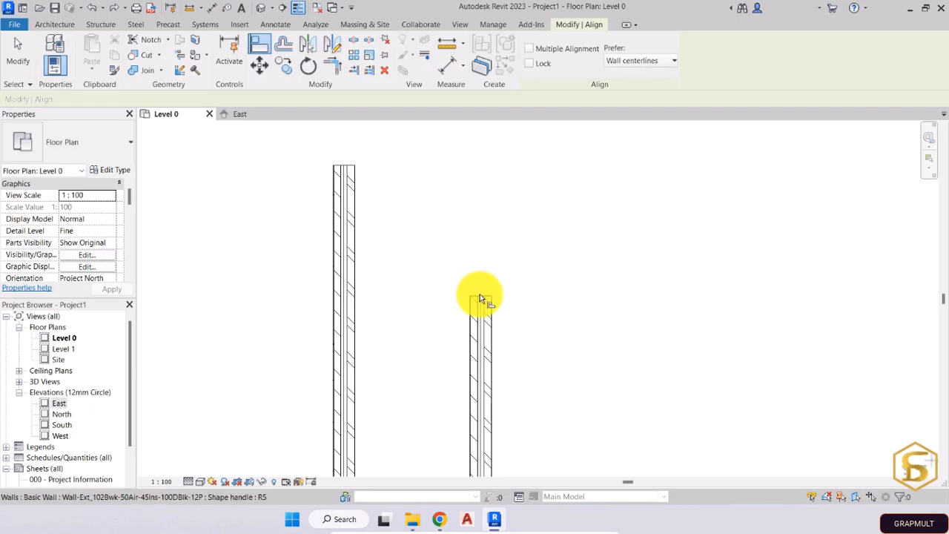
pyautogui.scroll(5, 480, 297)
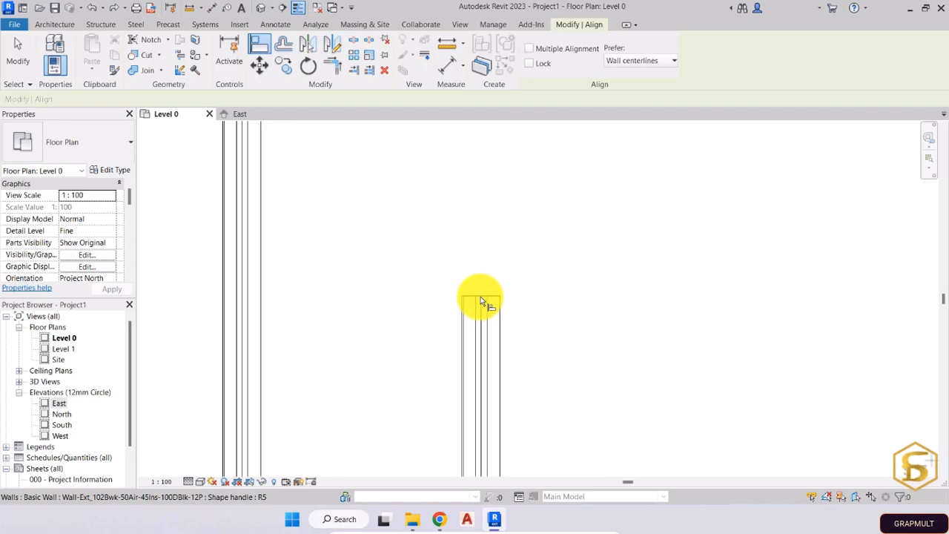
pyautogui.scroll(2, 480, 300)
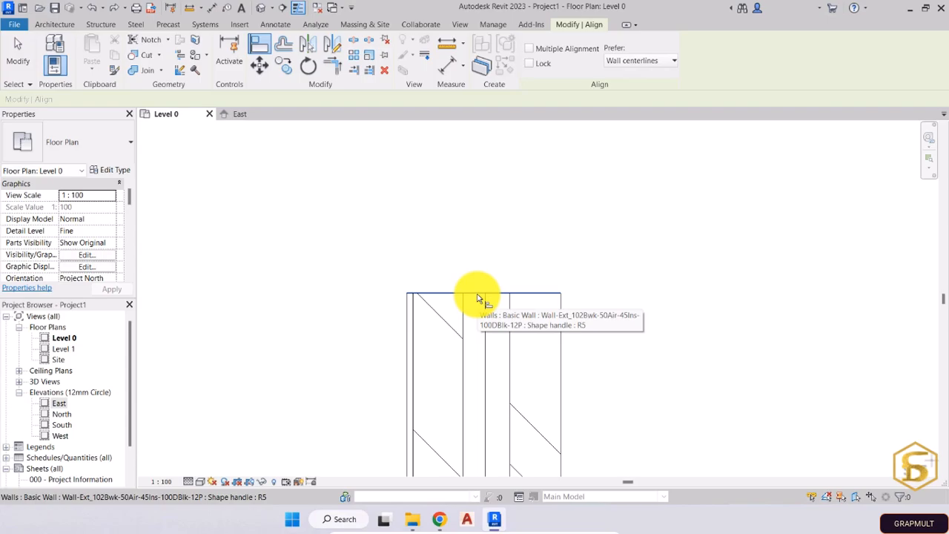
pyautogui.scroll(-5, 479, 299)
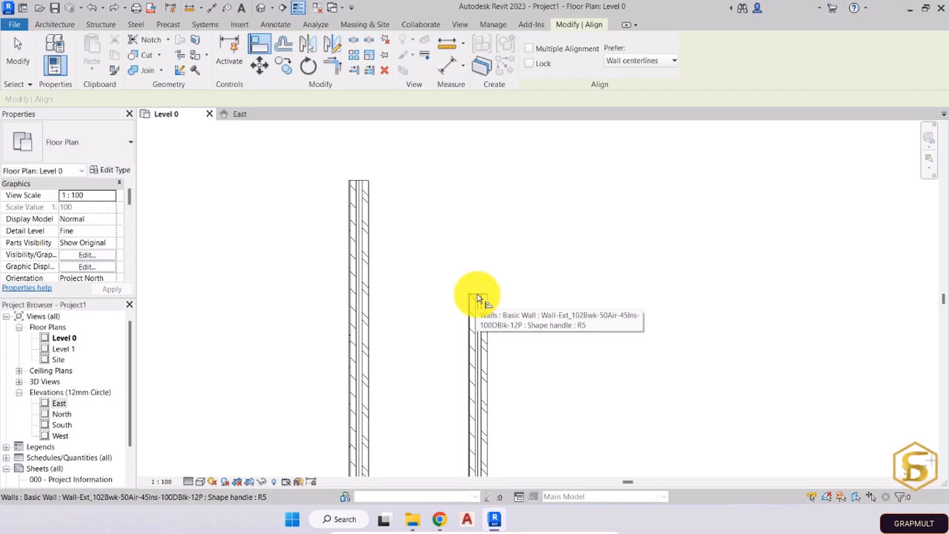
pyautogui.click(477, 296)
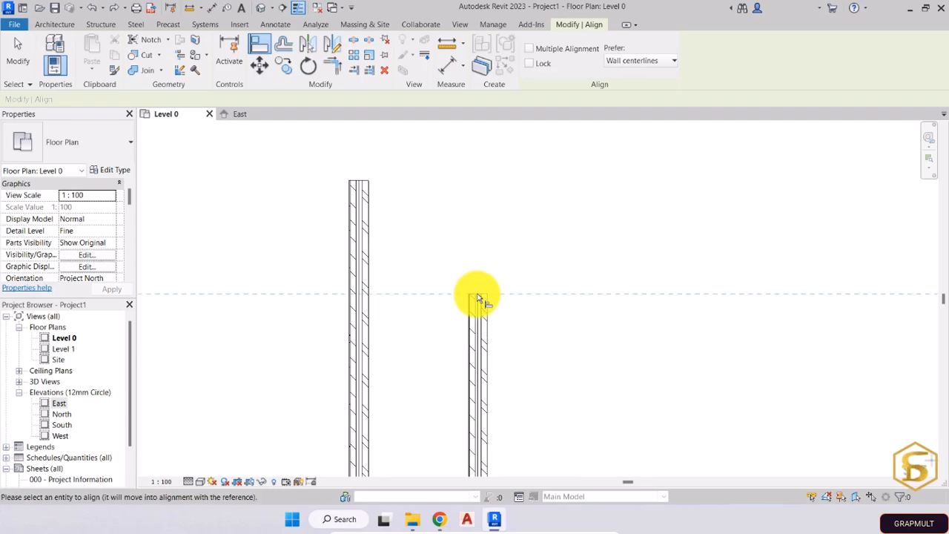
pyautogui.scroll(1, 419, 243)
pyautogui.scroll(2, 377, 149)
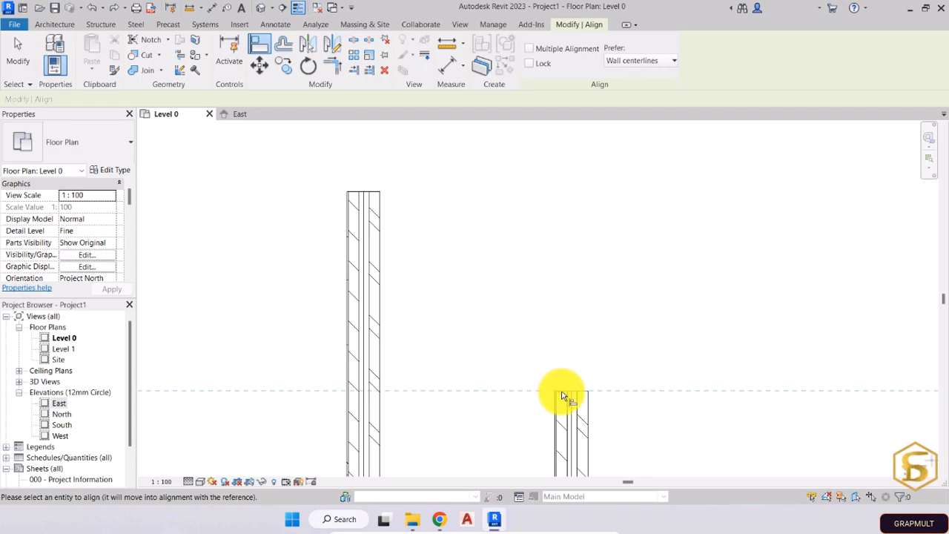
pyautogui.click(365, 196)
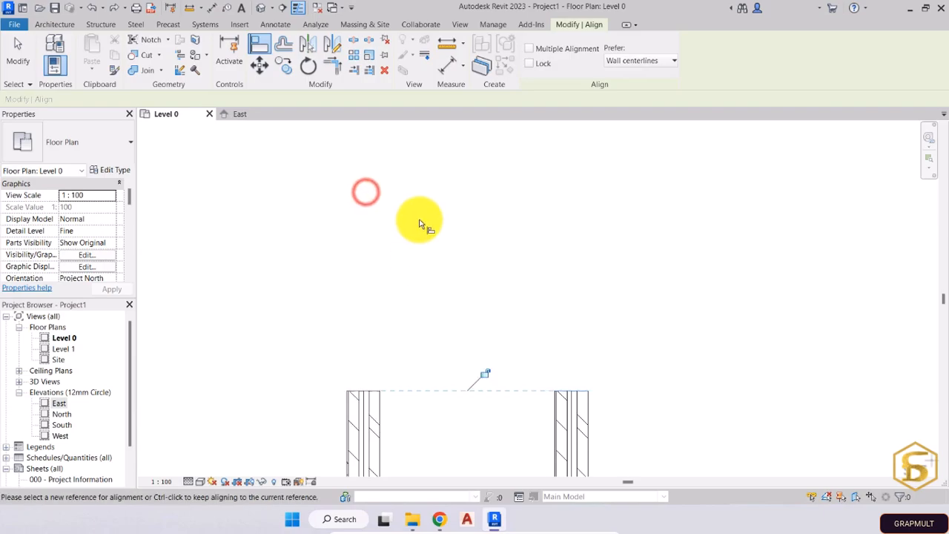
pyautogui.scroll(-1, 432, 395)
pyautogui.scroll(-1, 431, 393)
pyautogui.moveTo(437, 387); pyautogui.dragTo(404, 261, button='middle')
pyautogui.scroll(-3, 401, 258)
pyautogui.moveTo(403, 304); pyautogui.dragTo(406, 254, button='middle')
pyautogui.scroll(2, 398, 205)
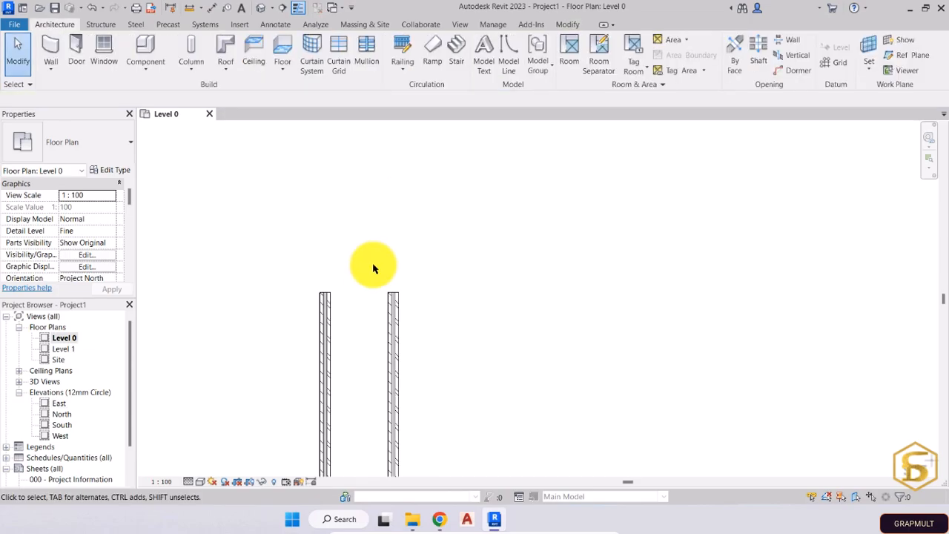
# Set the Offset tool to a numerical distance of 2000 with copying kept on, and leave the command
pyautogui.click(394, 296)
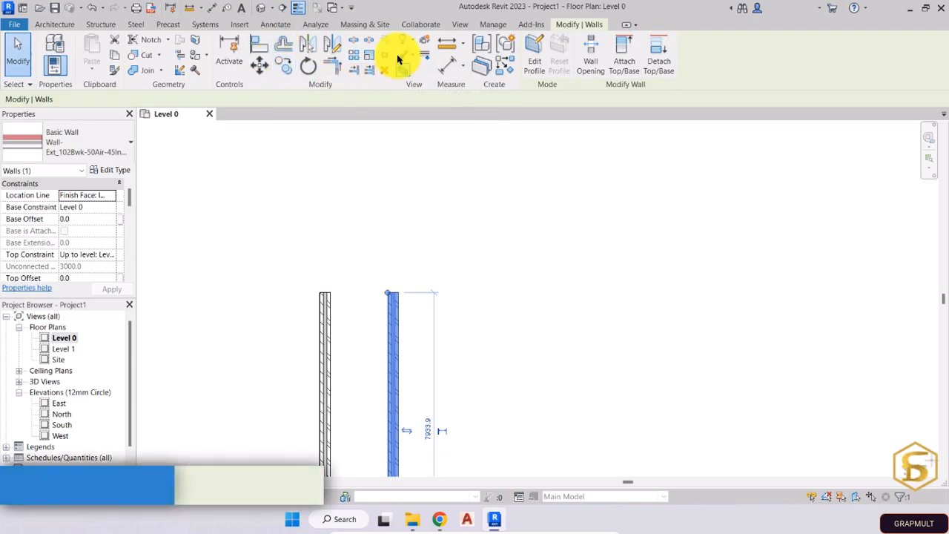
pyautogui.click(284, 46)
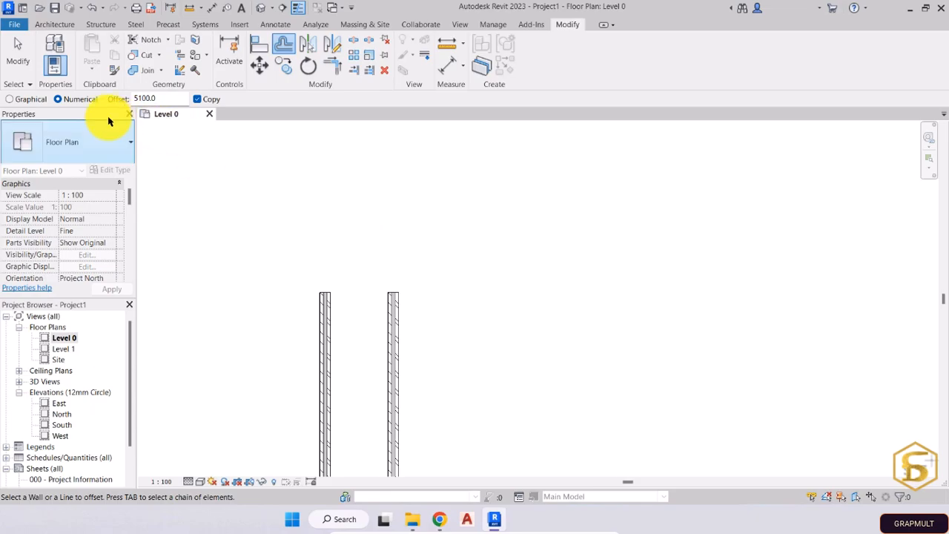
pyautogui.click(77, 99)
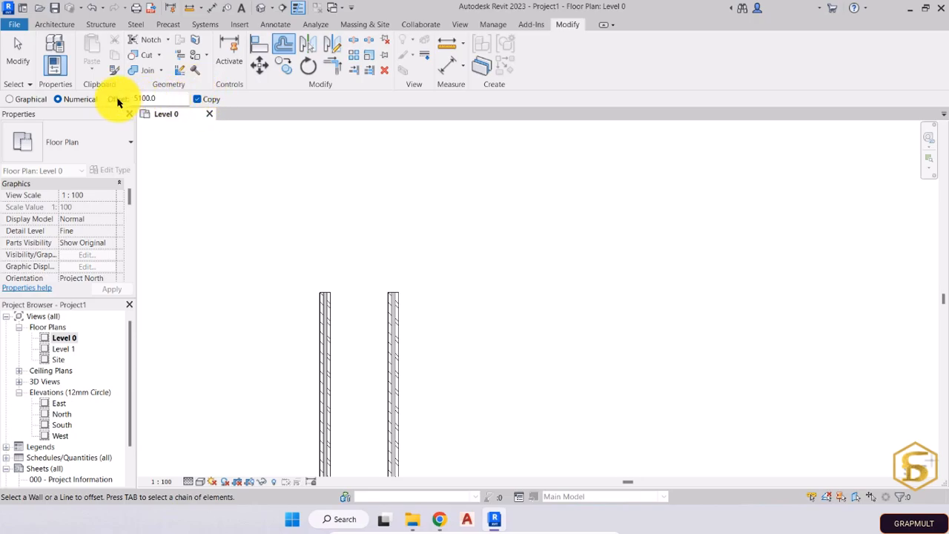
pyautogui.doubleClick(171, 98)
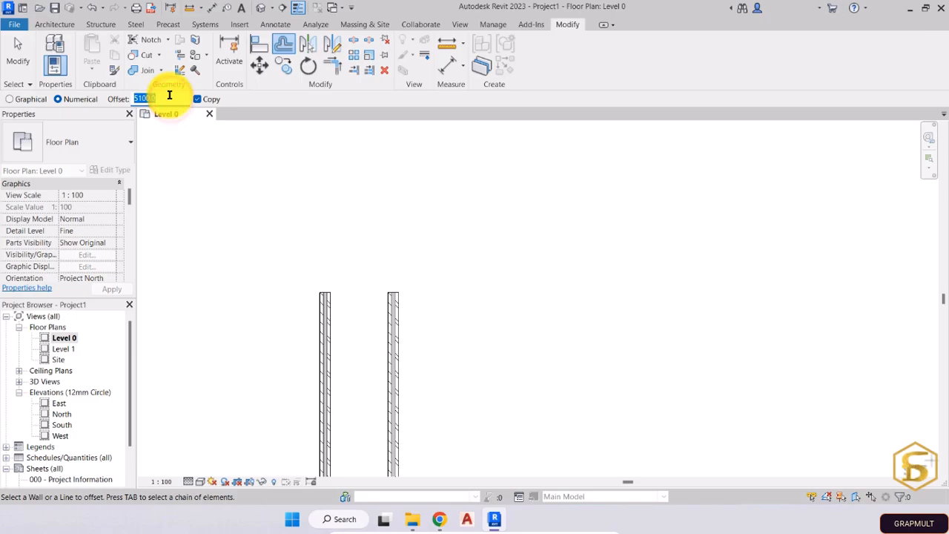
pyautogui.write('2000')
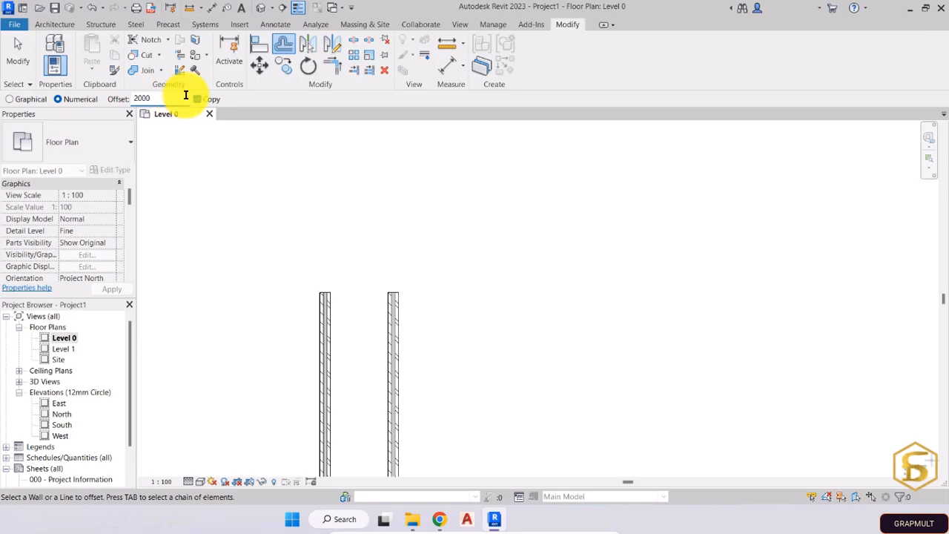
pyautogui.press('Return')
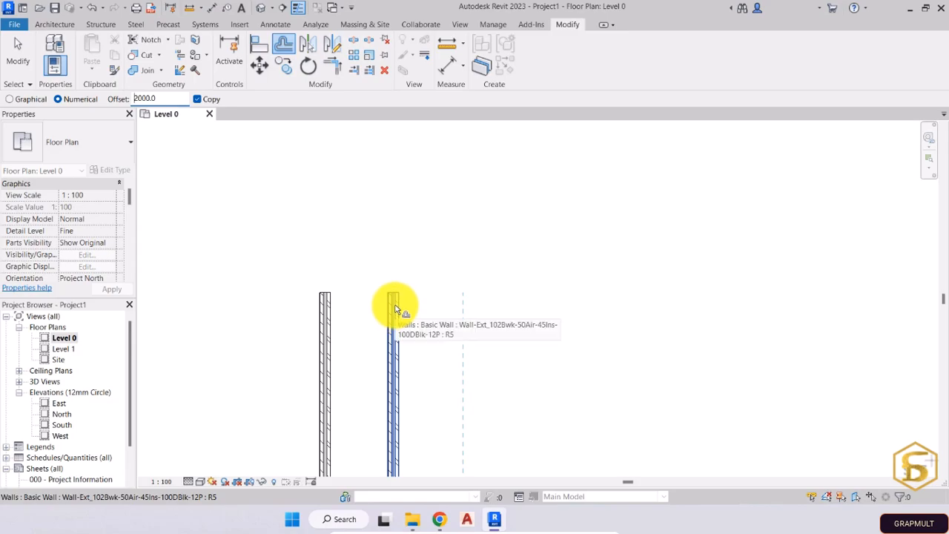
pyautogui.scroll(-1, 395, 310)
pyautogui.moveTo(395, 310); pyautogui.dragTo(368, 205, button='middle')
pyautogui.scroll(4, 369, 205)
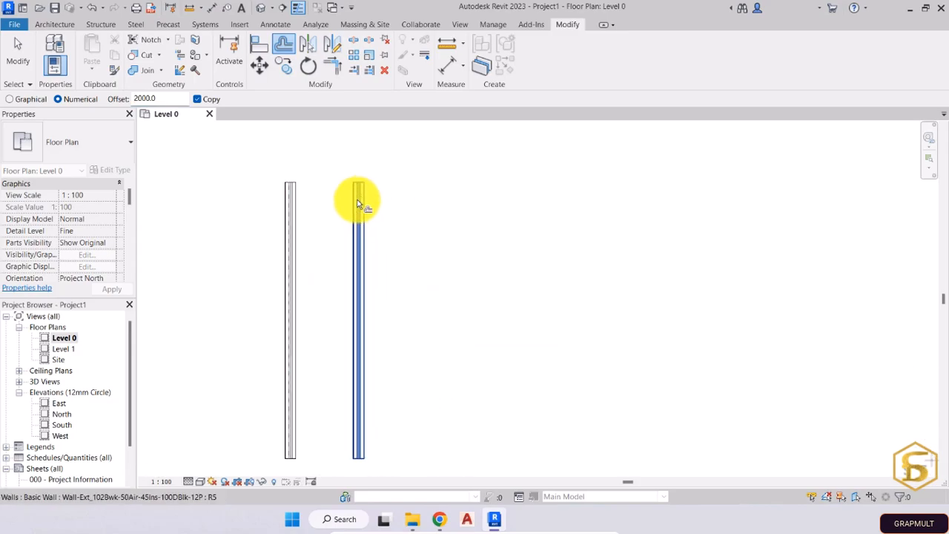
pyautogui.scroll(1, 371, 205)
pyautogui.moveTo(371, 205); pyautogui.dragTo(321, 223, button='middle')
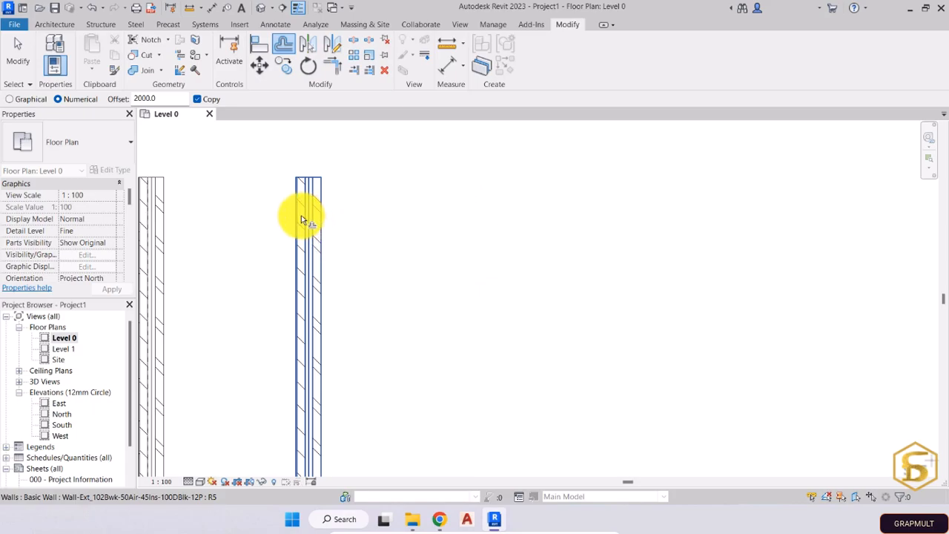
pyautogui.moveTo(300, 219); pyautogui.dragTo(405, 229, button='middle')
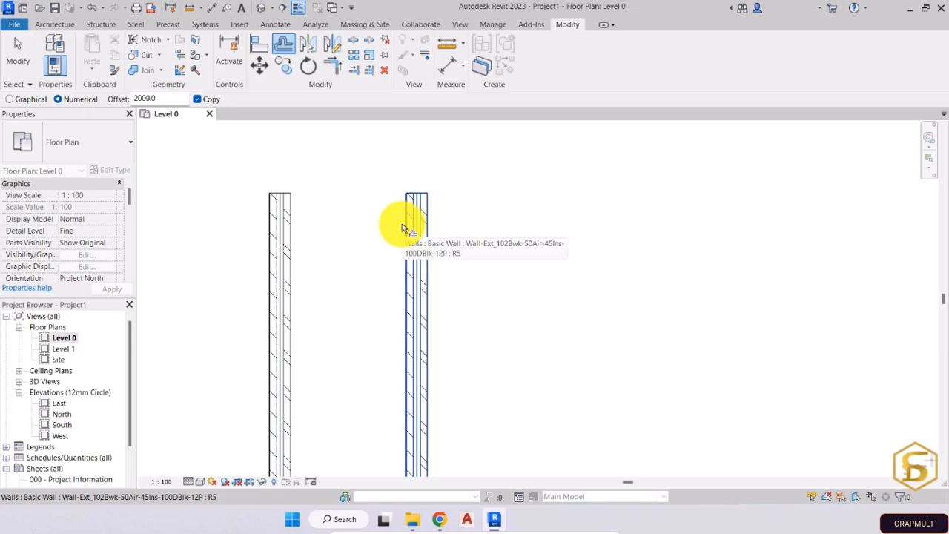
pyautogui.press('Escape')
pyautogui.press('Escape')
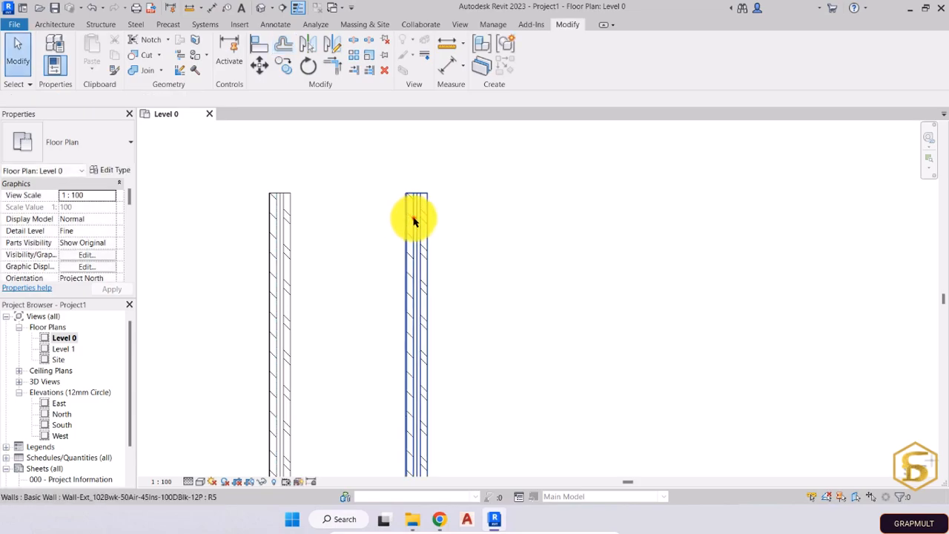
# Move the right wall horizontally farther away from the left wall and deselect it
pyautogui.click(410, 221)
pyautogui.moveTo(413, 225); pyautogui.dragTo(676, 226)
pyautogui.moveTo(676, 226); pyautogui.dragTo(505, 228, button='middle')
pyautogui.scroll(-1, 549, 231)
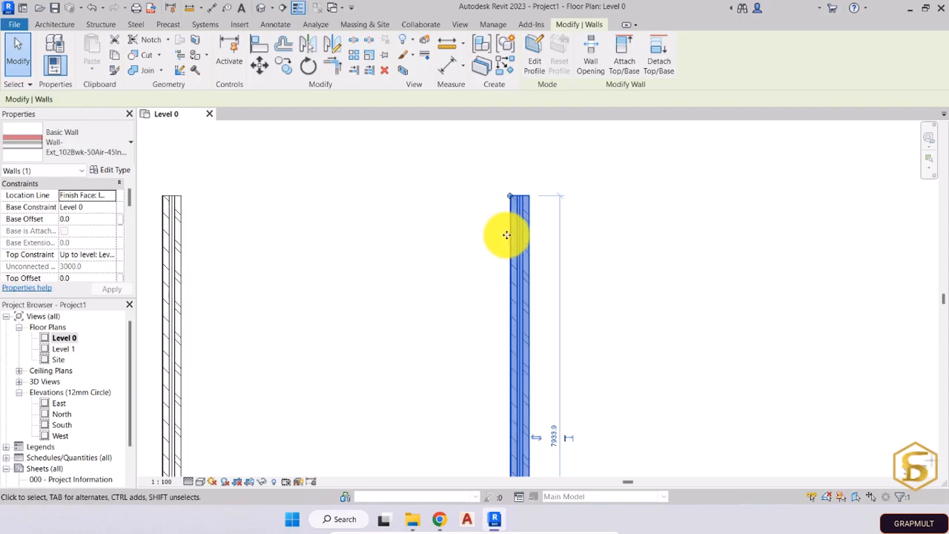
pyautogui.press('Escape')
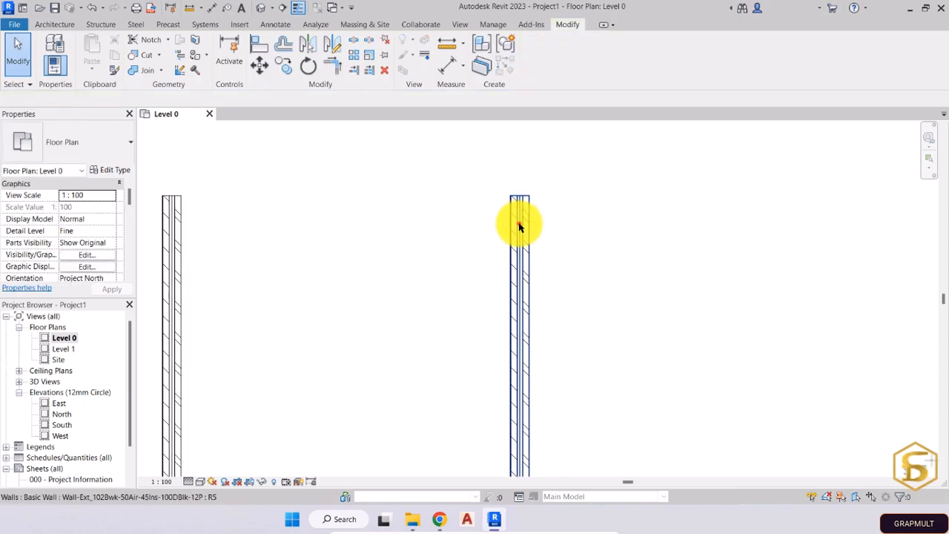
# Offset a copy of the right wall 2000 to its right, using the numerical method with copying kept on
pyautogui.click(514, 218)
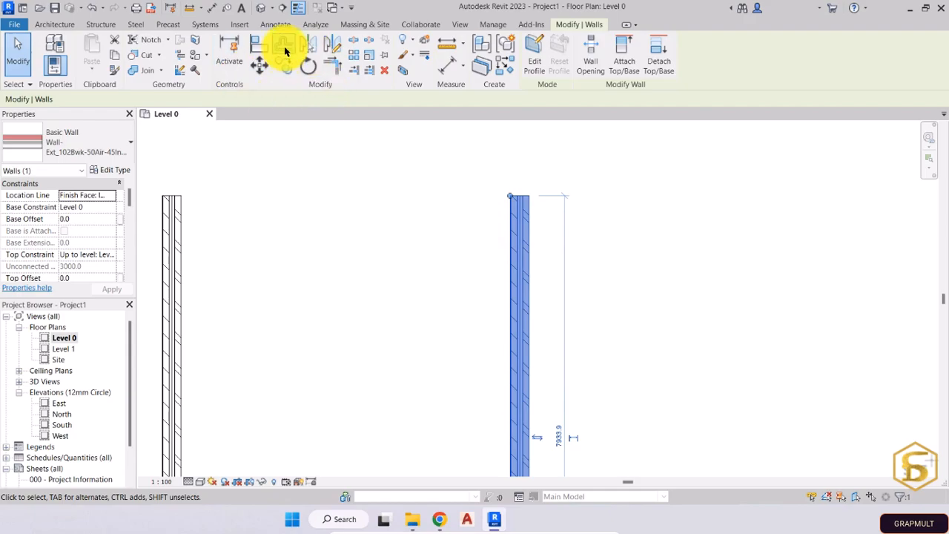
pyautogui.click(285, 46)
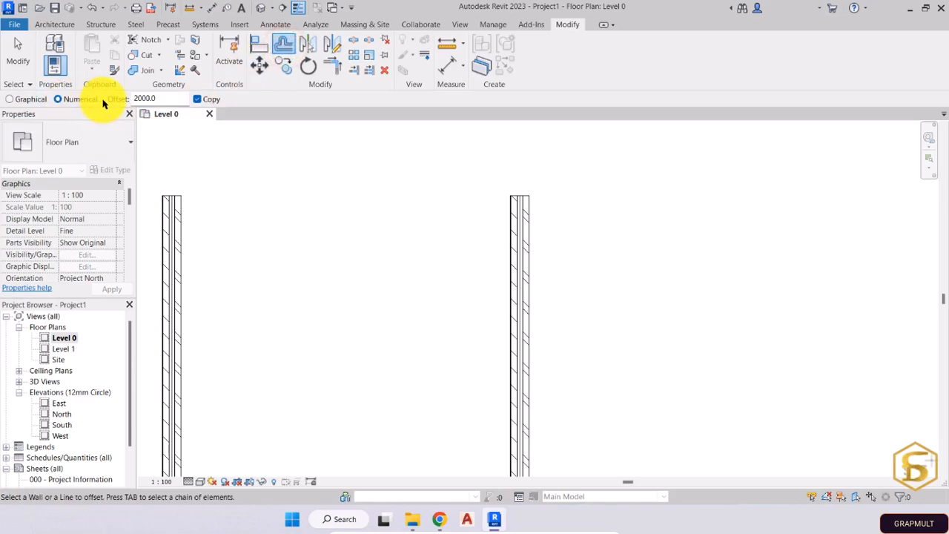
pyautogui.click(72, 99)
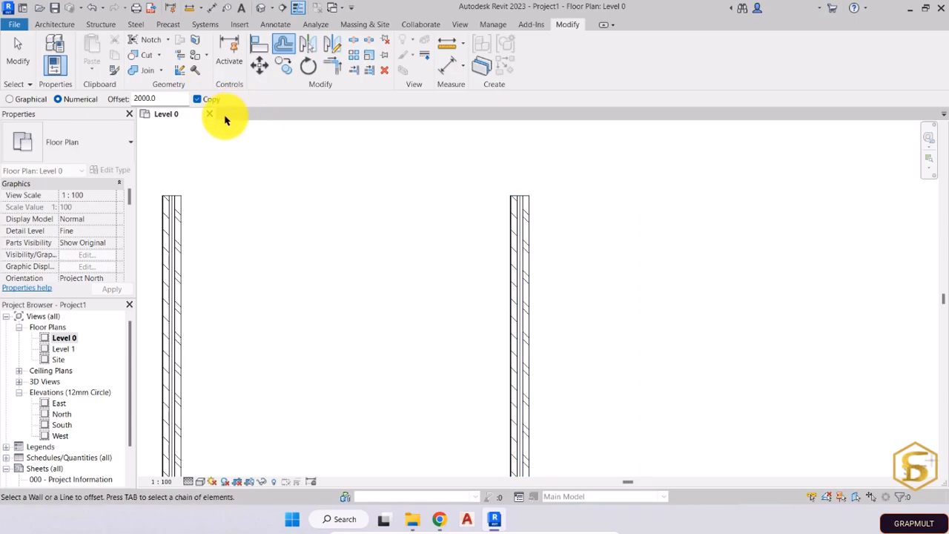
pyautogui.moveTo(425, 229); pyautogui.dragTo(349, 218, button='middle')
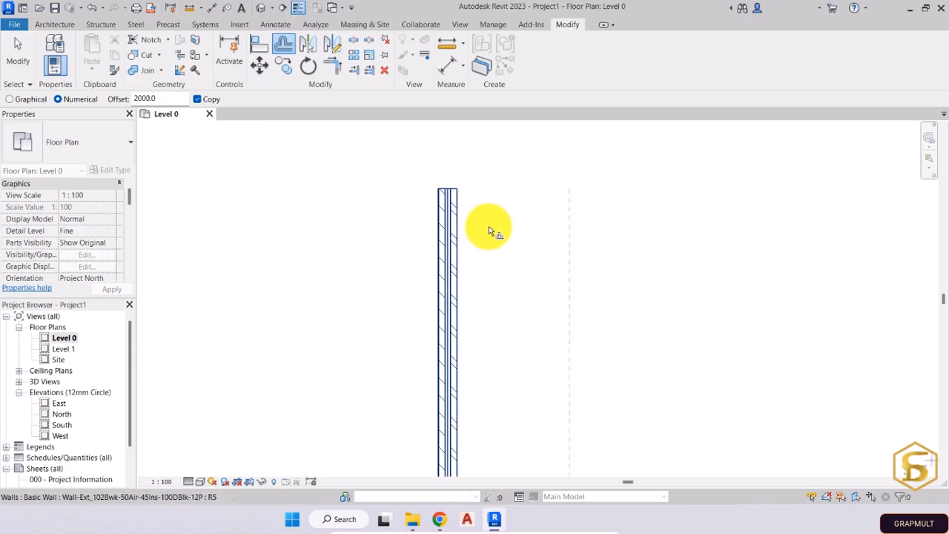
pyautogui.click(459, 230)
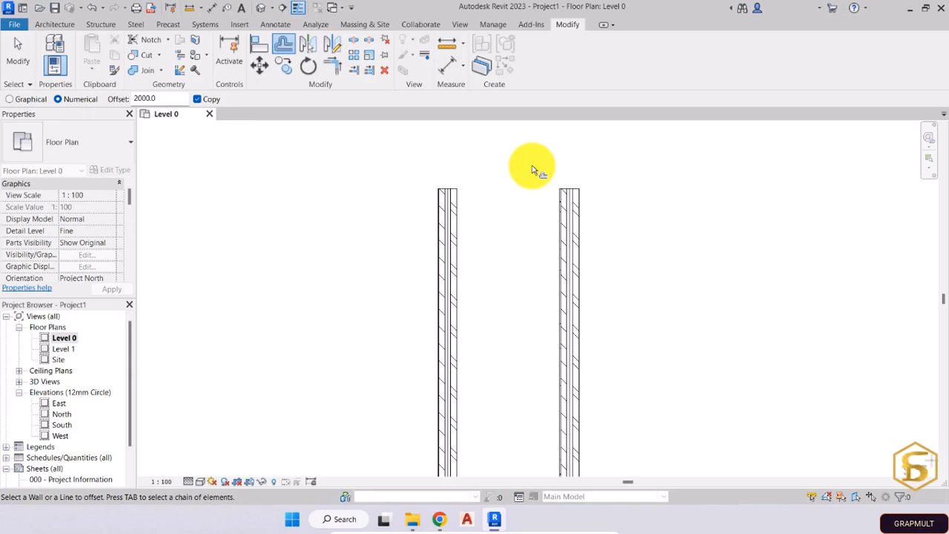
# Offset three more wall copies successively to the right, each 2000 from the previous wall, and leave the Offset command
pyautogui.click(584, 253)
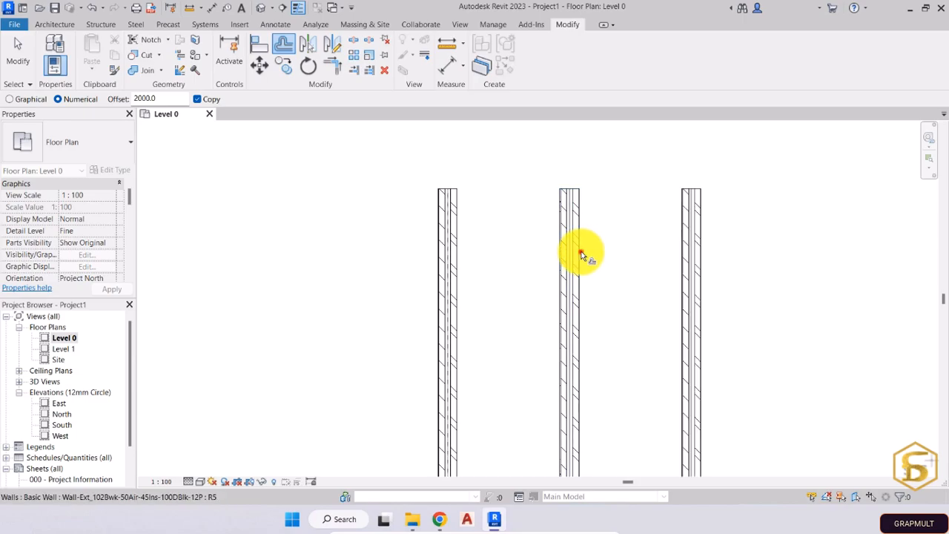
pyautogui.click(700, 250)
pyautogui.scroll(-2, 678, 250)
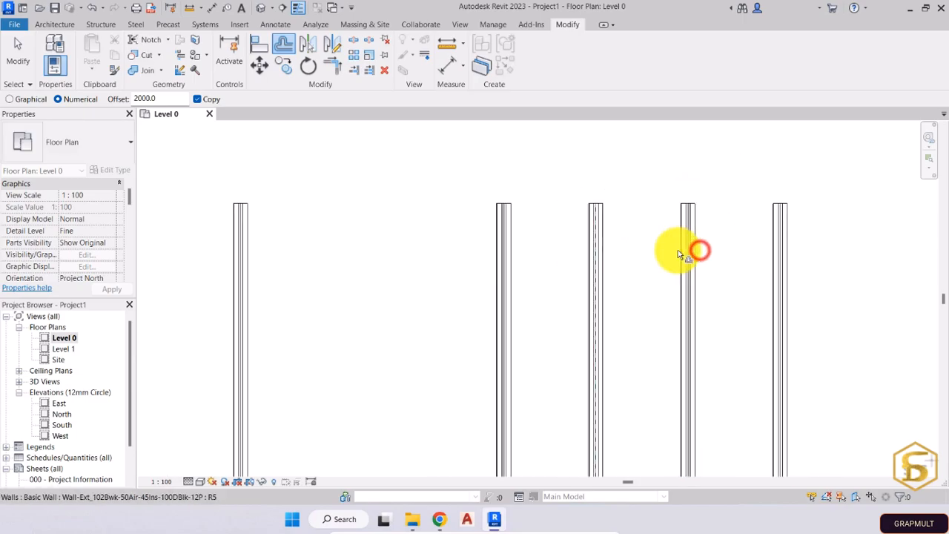
pyautogui.moveTo(794, 250); pyautogui.dragTo(586, 254, button='middle')
pyautogui.click(613, 250)
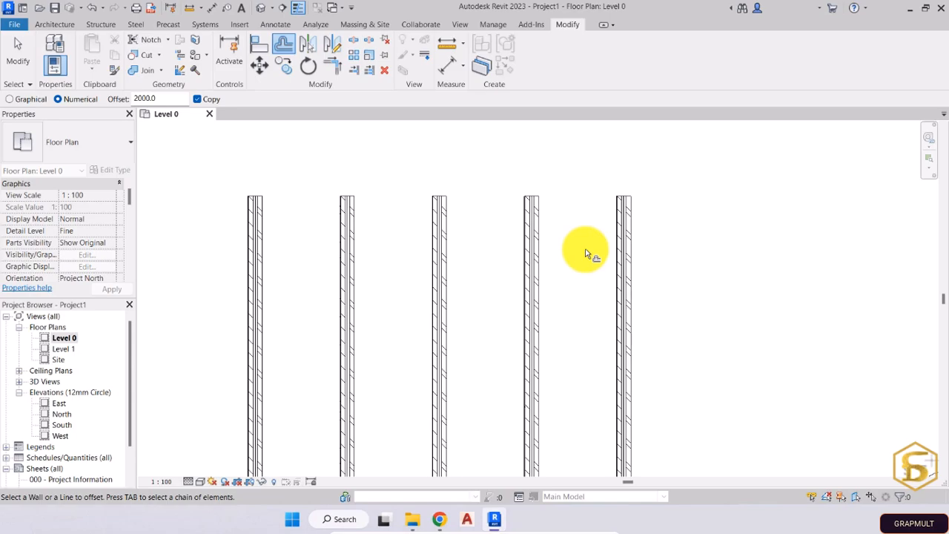
pyautogui.rightClick(586, 254)
pyautogui.click(607, 255)
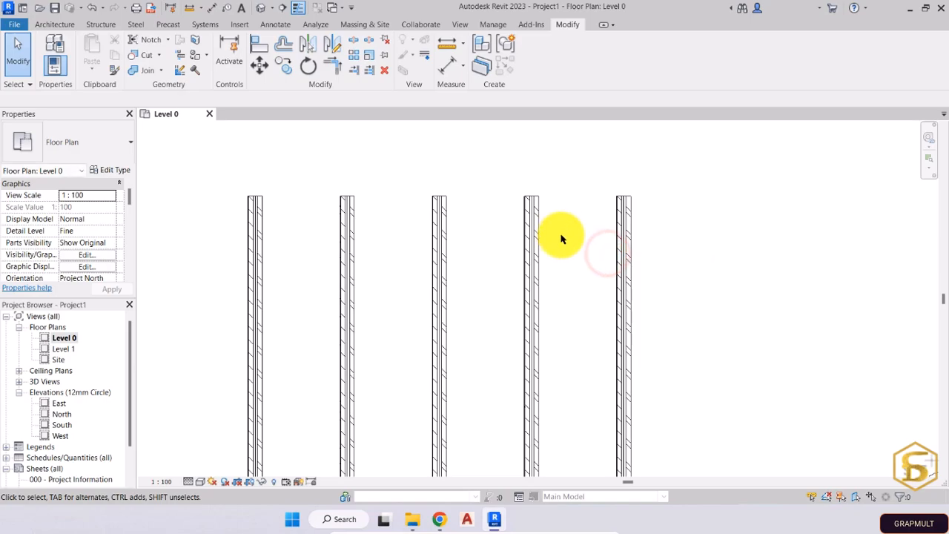
# Offset the rightmost wall itself 4000 farther to the right, using the numerical method with copying turned off
pyautogui.moveTo(573, 228); pyautogui.dragTo(509, 173, button='middle')
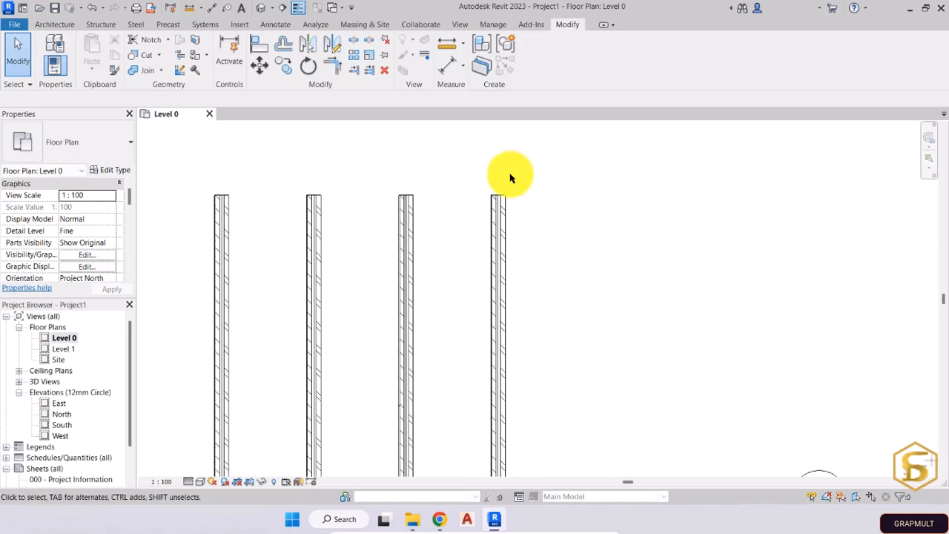
pyautogui.click(508, 237)
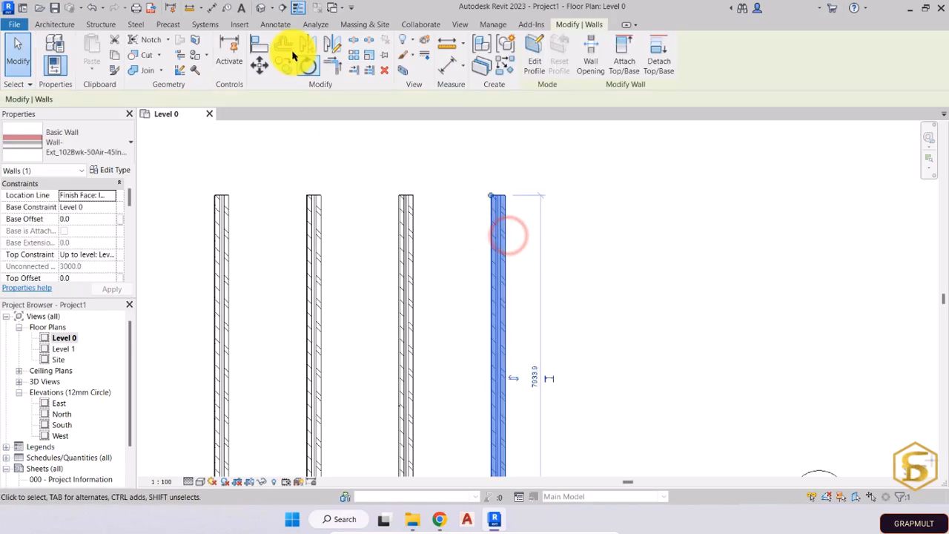
pyautogui.click(283, 44)
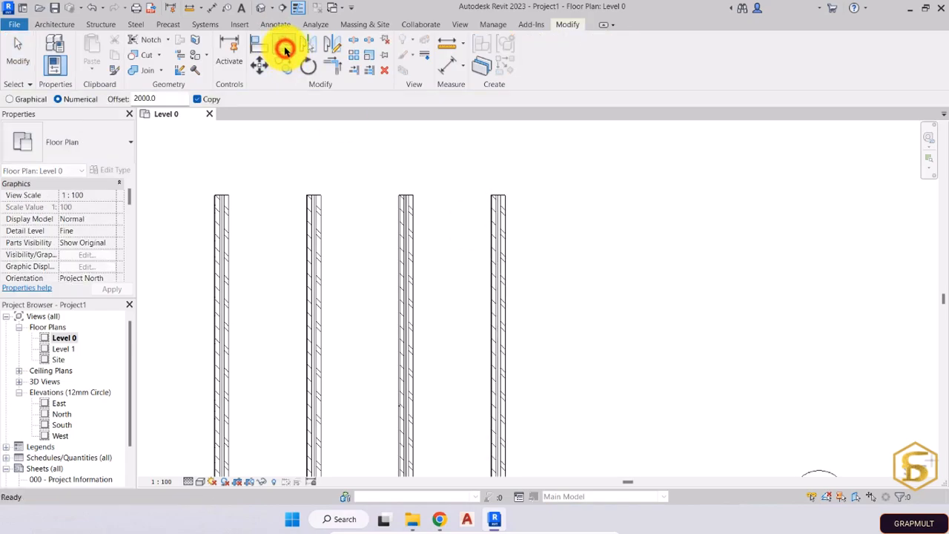
pyautogui.doubleClick(166, 99)
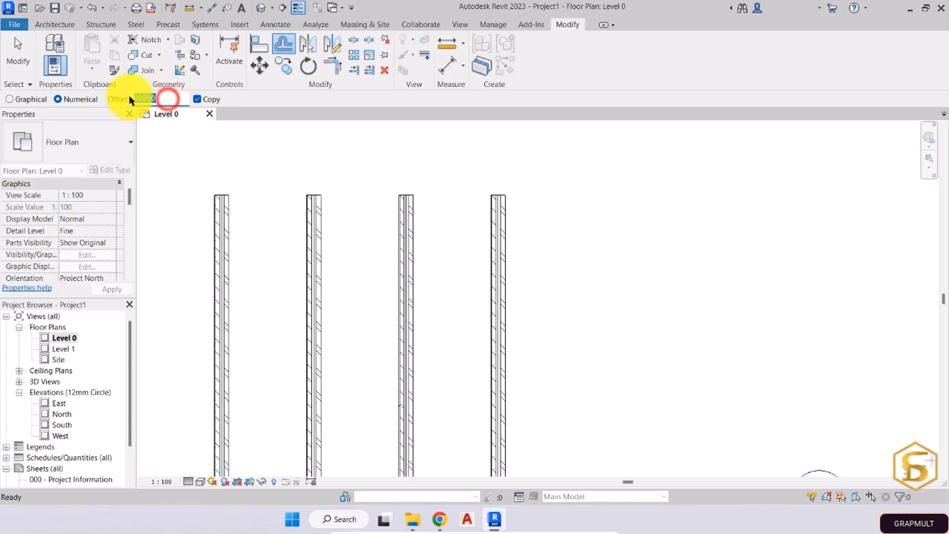
pyautogui.write('4000')
pyautogui.click(211, 100)
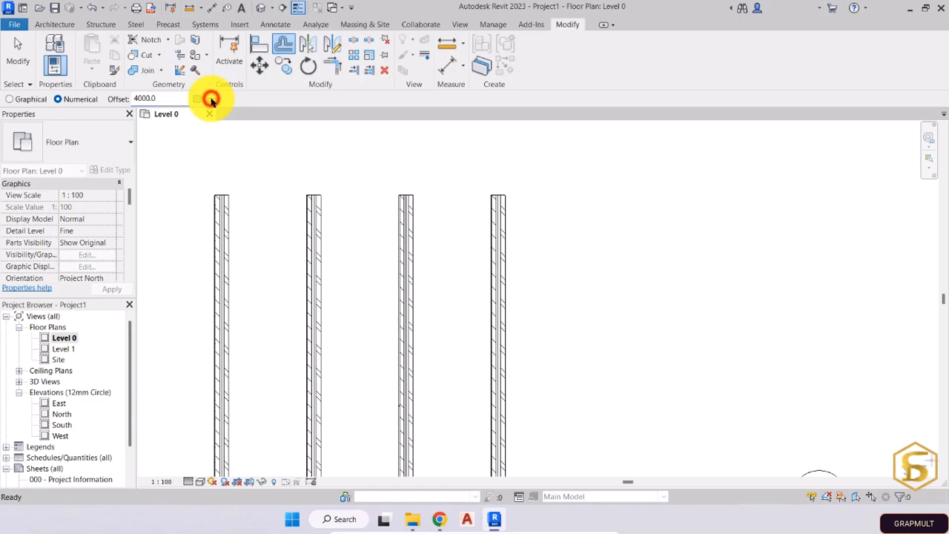
pyautogui.click(507, 253)
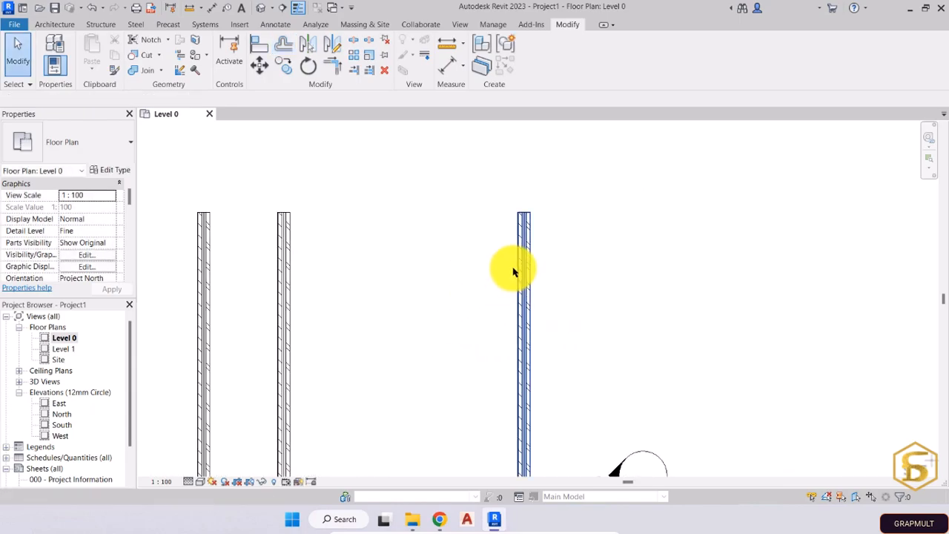
# Offset a copy of the rightmost wall 3000 to its right, using the graphical method with copying turned on, and leave the command
pyautogui.click(522, 241)
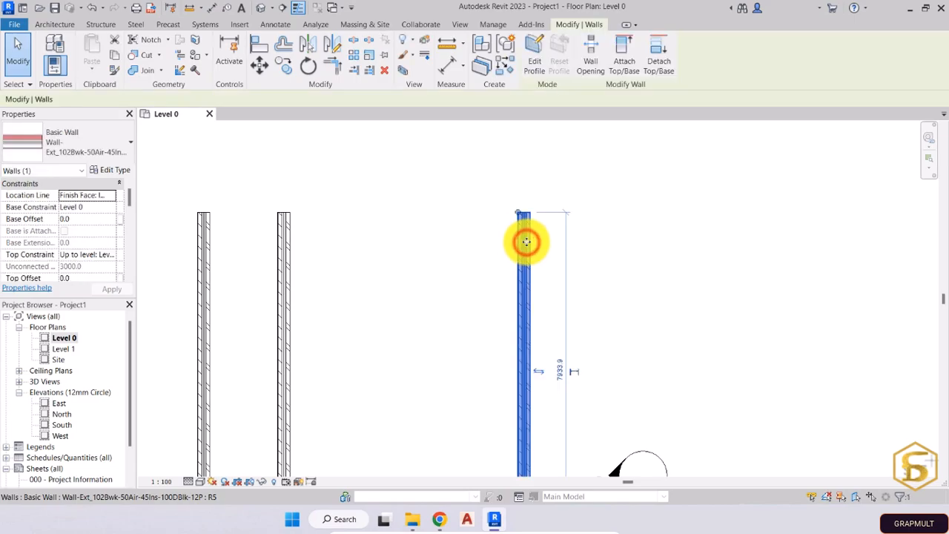
pyautogui.click(285, 46)
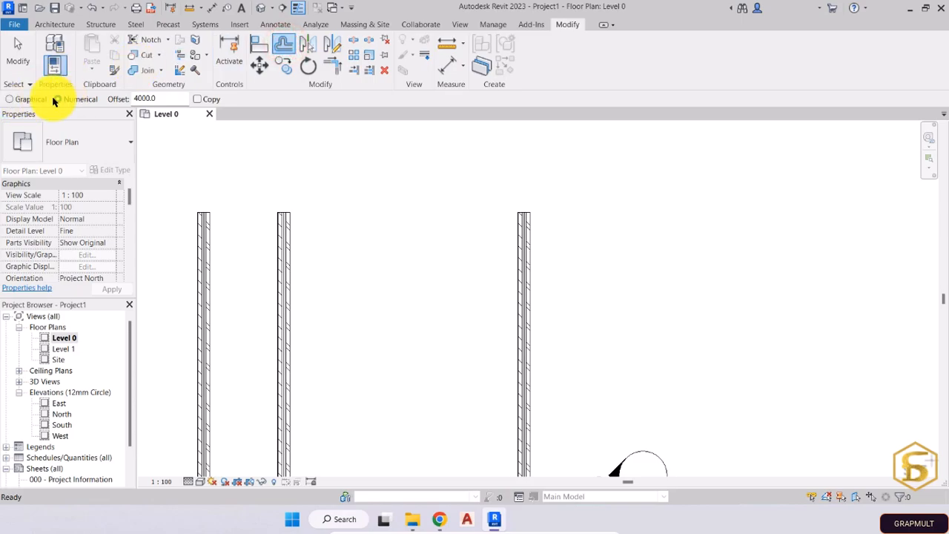
pyautogui.click(10, 101)
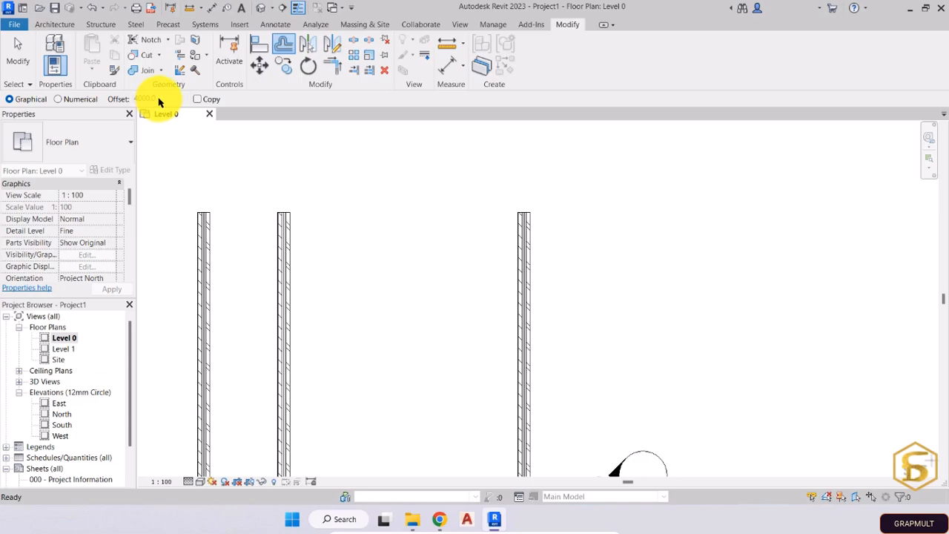
pyautogui.click(199, 99)
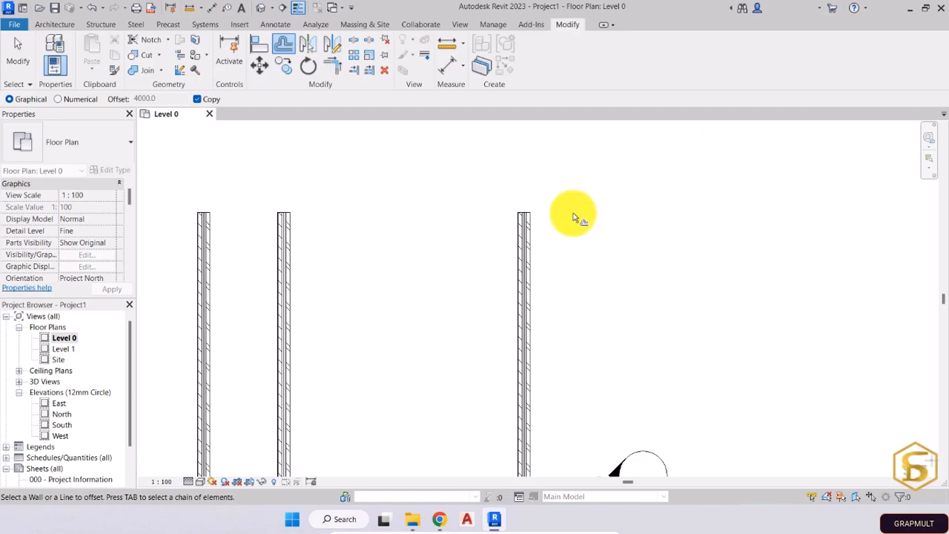
pyautogui.click(525, 239)
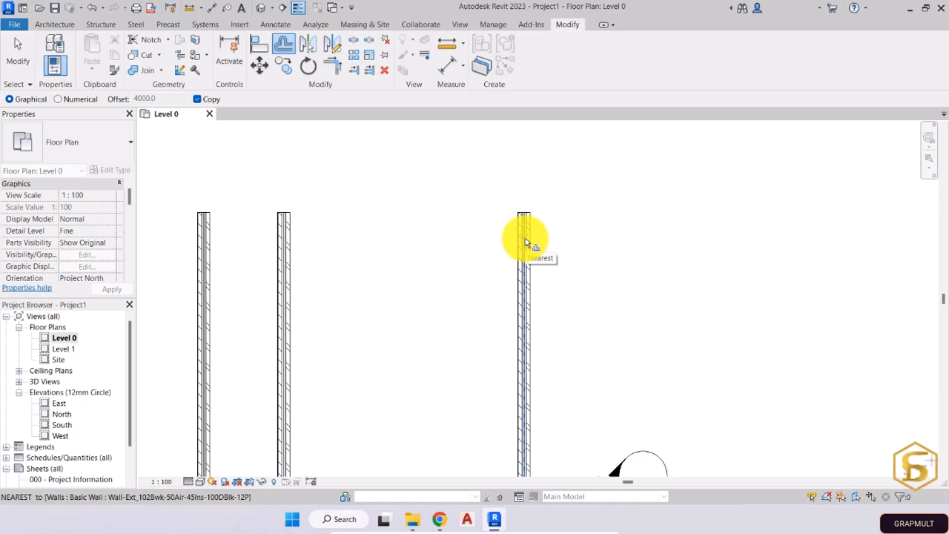
pyautogui.click(523, 176)
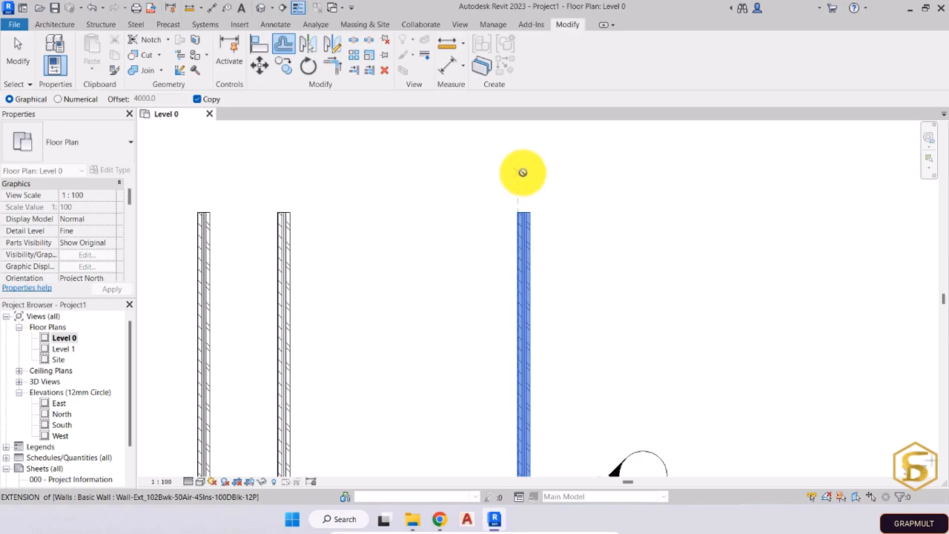
pyautogui.click(523, 173)
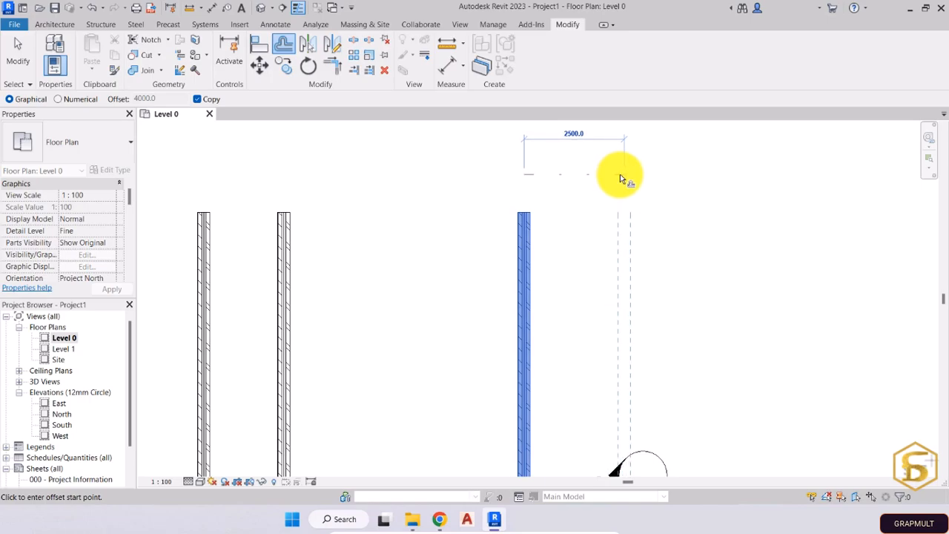
pyautogui.write('3')
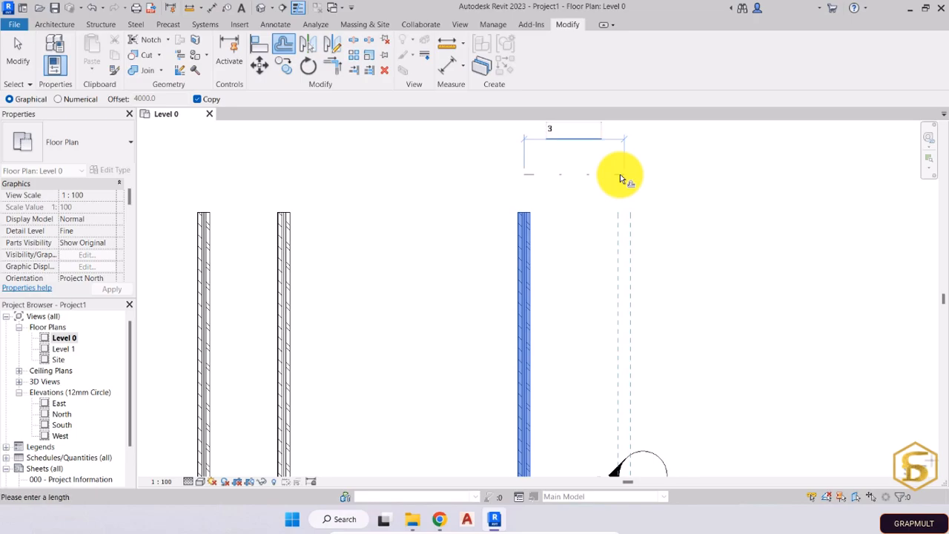
pyautogui.write('000')
pyautogui.press('Return')
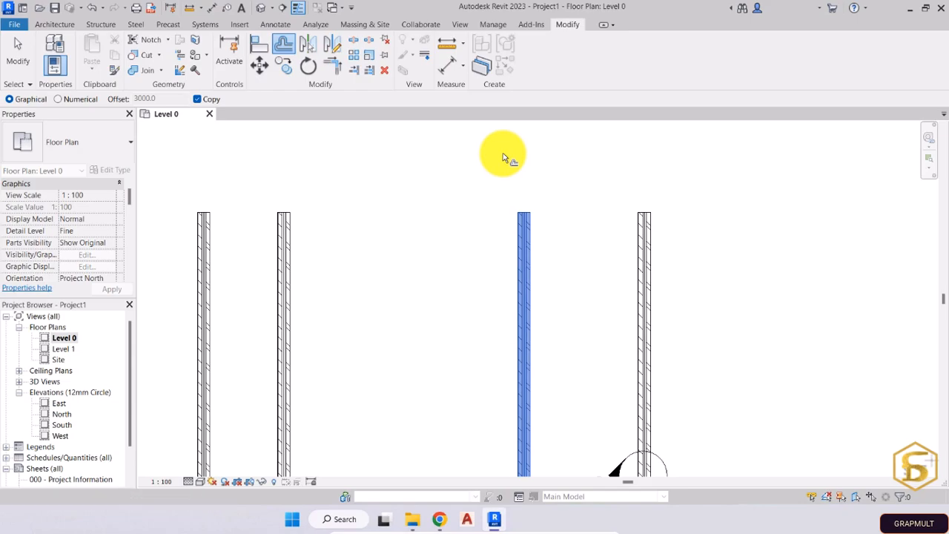
pyautogui.press('Escape')
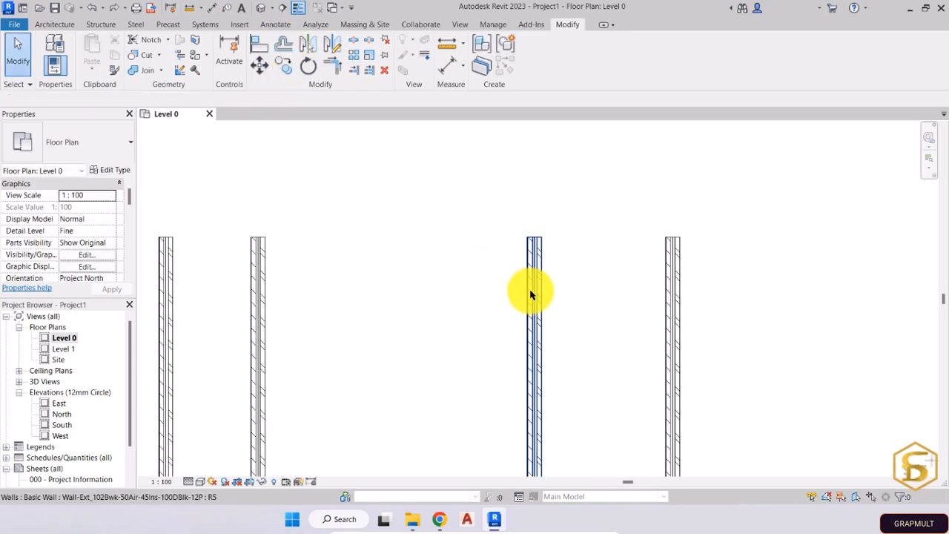
# Graphically offset a copy of the second wall from the right toward the left, picking the distance between the two adjacent walls farther left
pyautogui.click(529, 292)
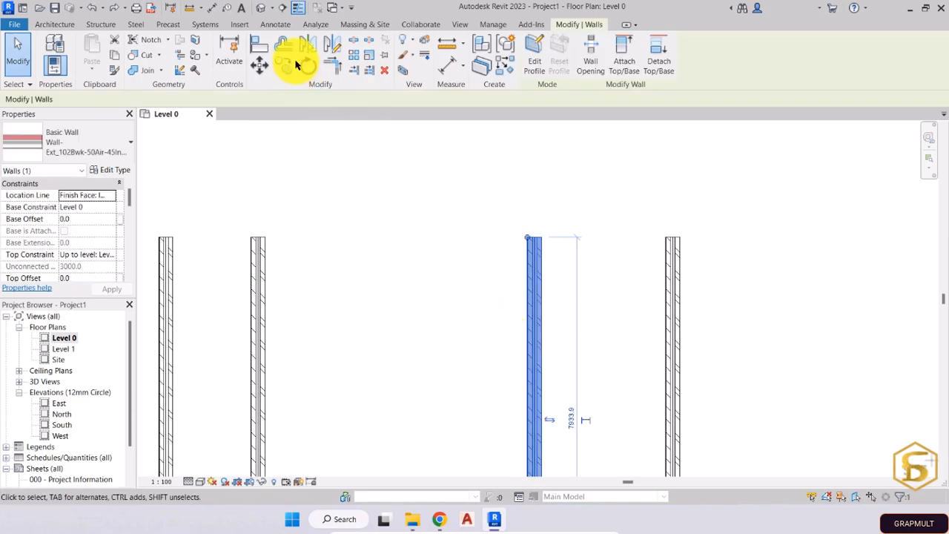
pyautogui.click(283, 42)
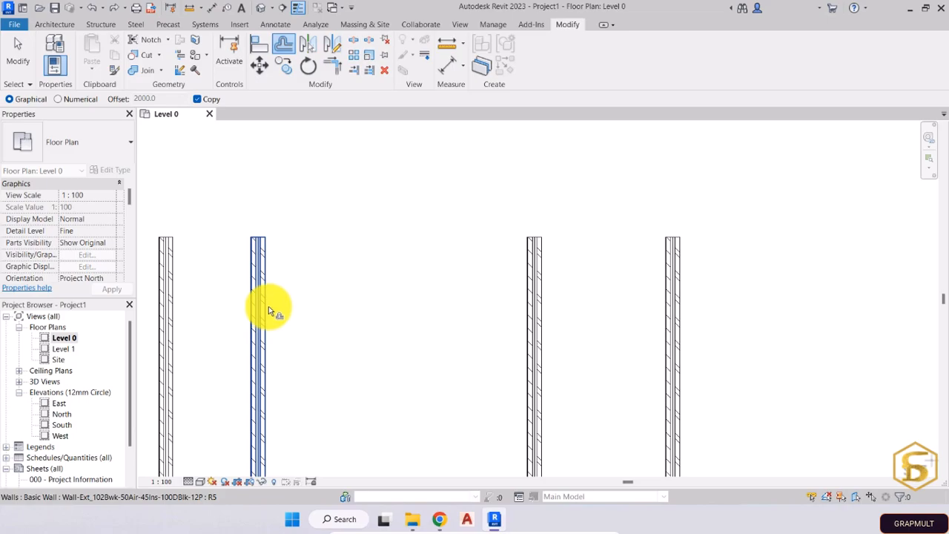
pyautogui.click(539, 304)
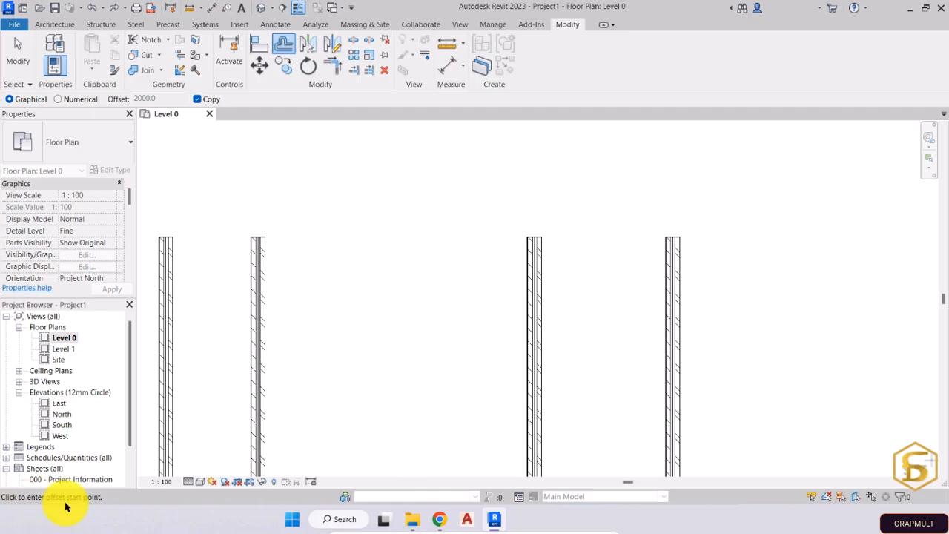
pyautogui.click(267, 349)
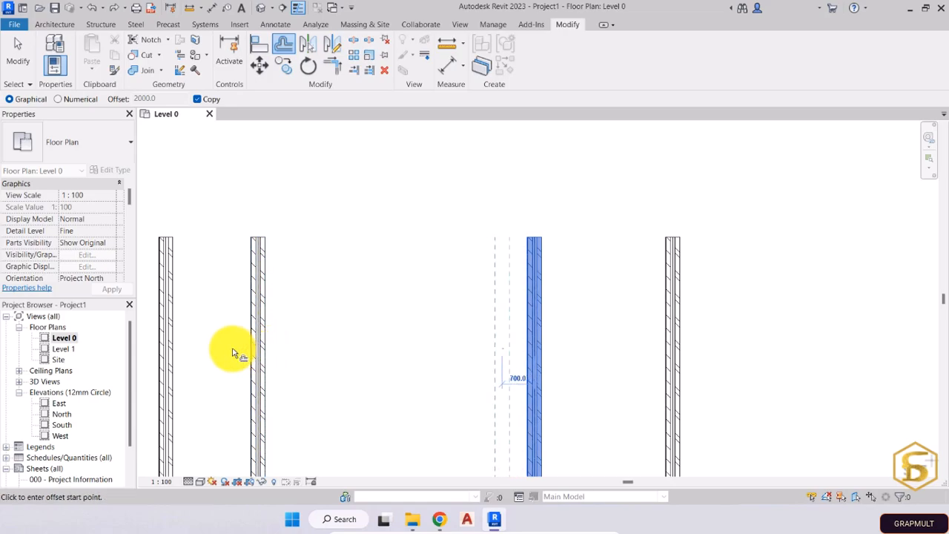
pyautogui.click(178, 347)
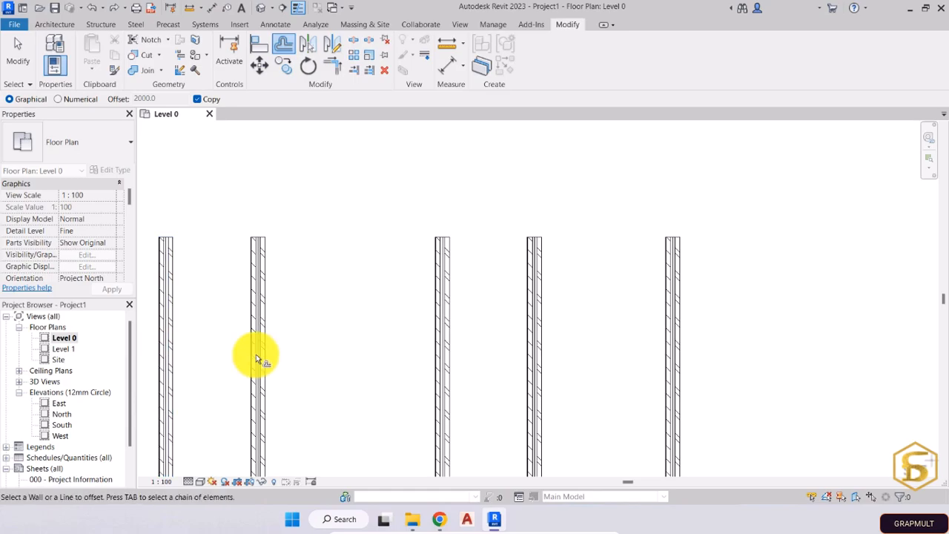
# Switch the Offset tool back to the numerical method, keeping the 2000 distance and copying on, and leave the command
pyautogui.moveTo(423, 299)
pyautogui.mouseDown(button='middle')
pyautogui.moveTo(369, 318)
pyautogui.moveTo(304, 318)
pyautogui.mouseUp(button='middle')
pyautogui.moveTo(373, 321)
pyautogui.mouseDown(button='middle')
pyautogui.moveTo(284, 289)
pyautogui.moveTo(456, 244)
pyautogui.moveTo(437, 289)
pyautogui.mouseUp(button='middle')
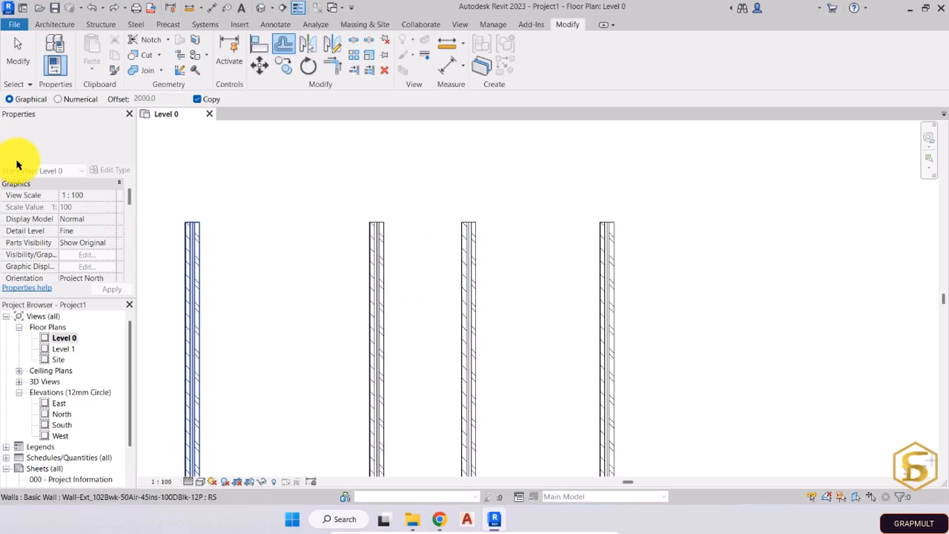
pyautogui.click(58, 98)
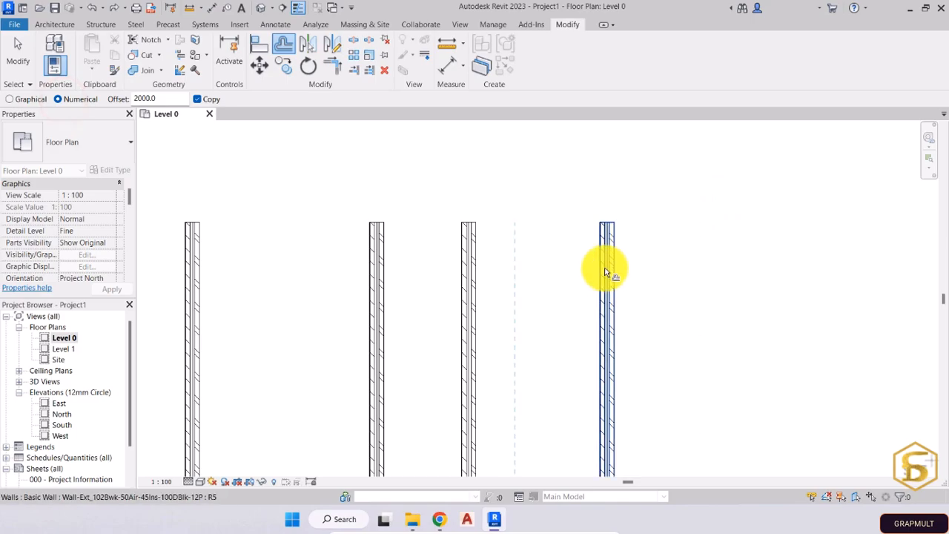
pyautogui.doubleClick(168, 98)
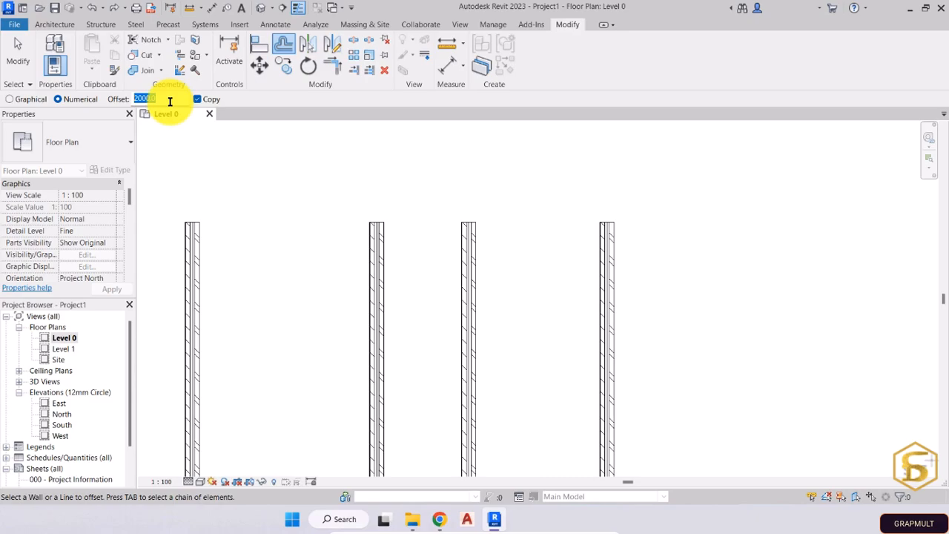
pyautogui.scroll(-2, 301, 167)
pyautogui.moveTo(301, 167); pyautogui.dragTo(433, 187, button='middle')
pyautogui.scroll(-1, 433, 186)
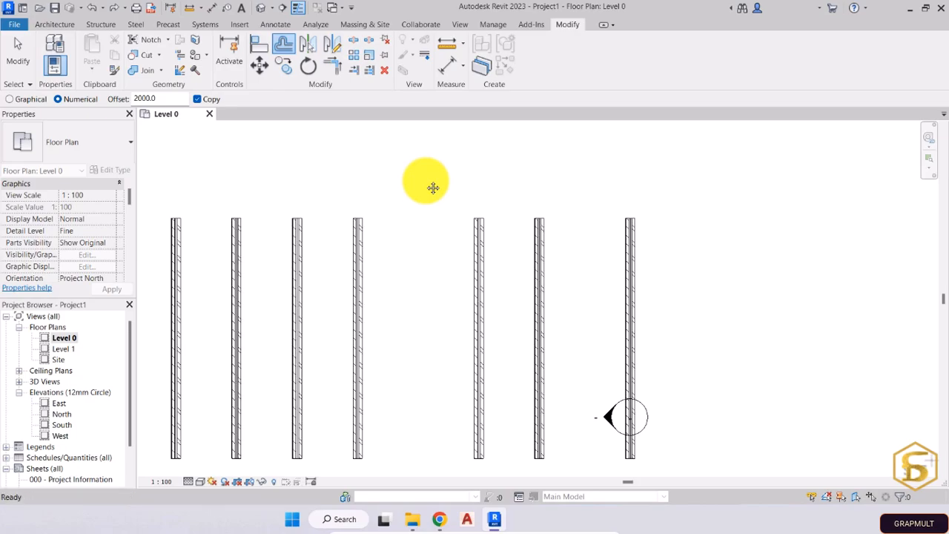
pyautogui.press('Escape')
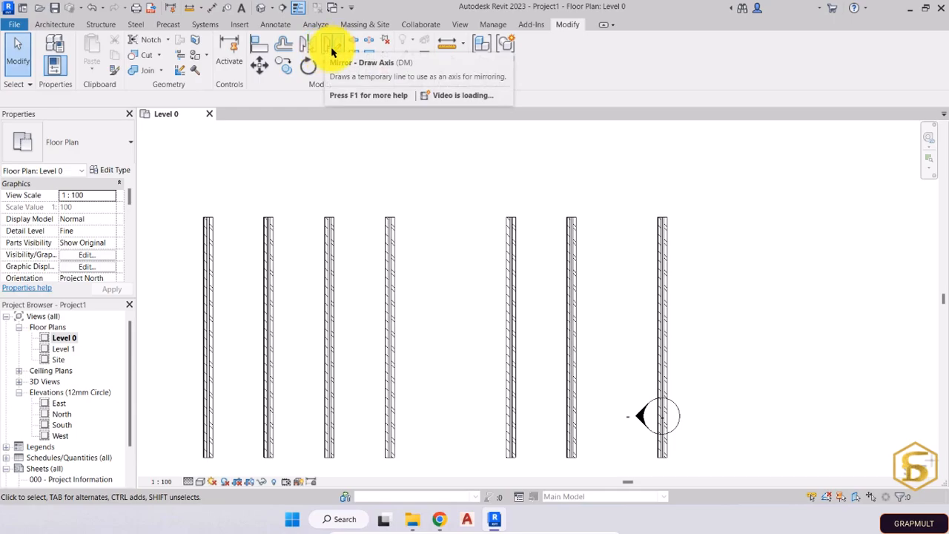
# Mirror a copy of the second wall from the right about the rightmost wall, using Mirror - Pick Axis, and clear the selection
pyautogui.moveTo(682, 212)
pyautogui.mouseDown(button='middle')
pyautogui.moveTo(381, 180)
pyautogui.moveTo(356, 189)
pyautogui.moveTo(403, 205)
pyautogui.moveTo(408, 230)
pyautogui.mouseUp(button='middle')
pyautogui.scroll(1, 356, 189)
pyautogui.scroll(1, 355, 189)
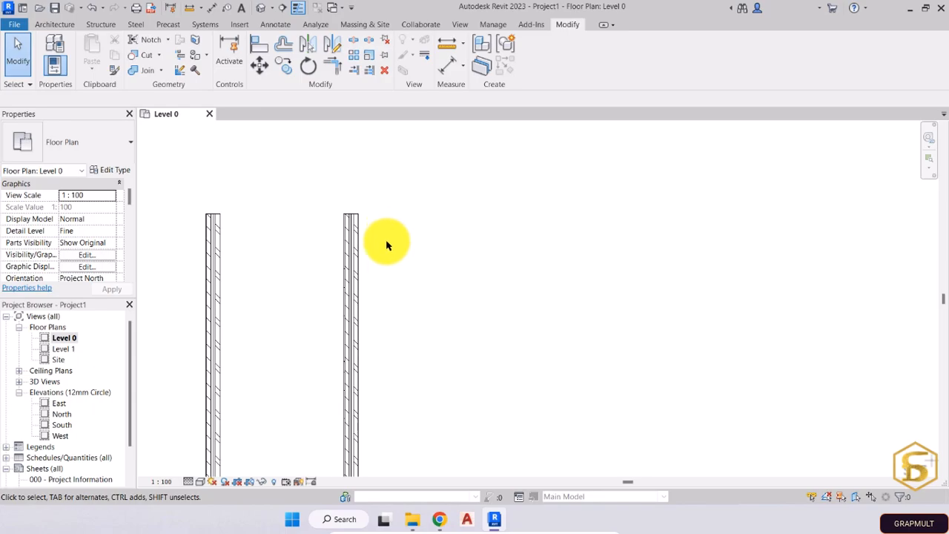
pyautogui.moveTo(383, 244); pyautogui.dragTo(476, 267, button='middle')
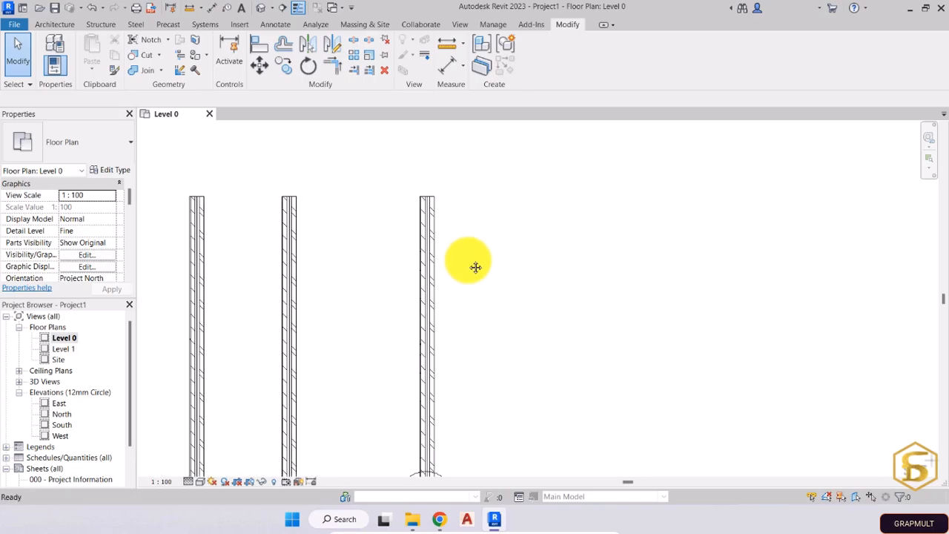
pyautogui.click(292, 212)
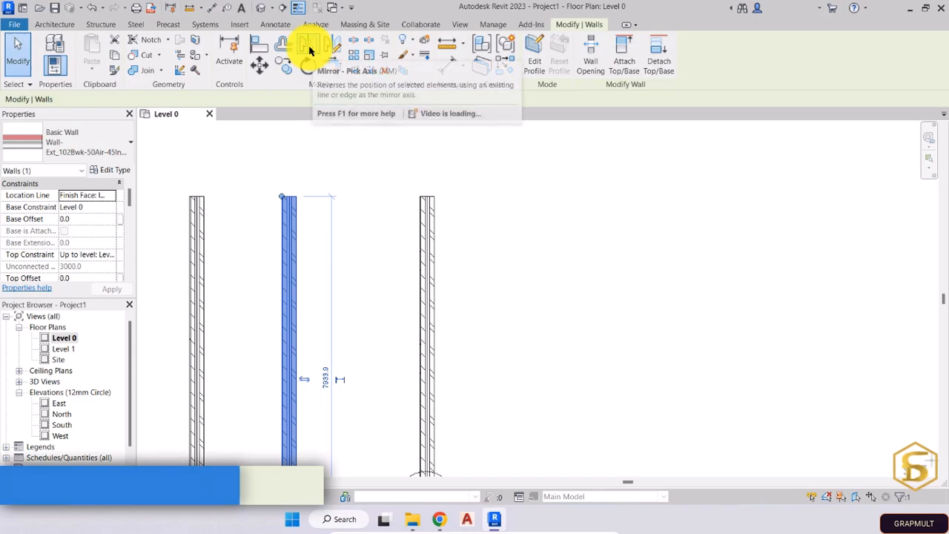
pyautogui.click(310, 49)
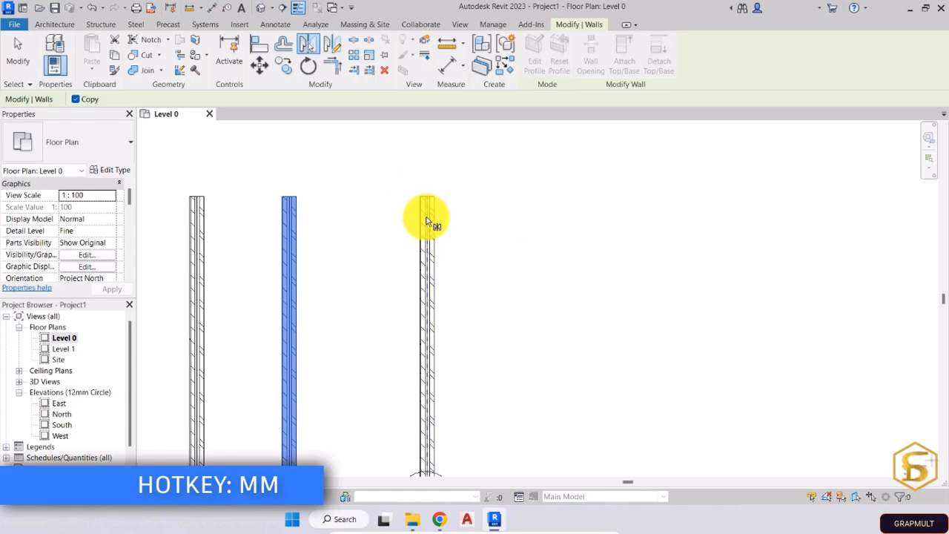
pyautogui.scroll(3, 427, 221)
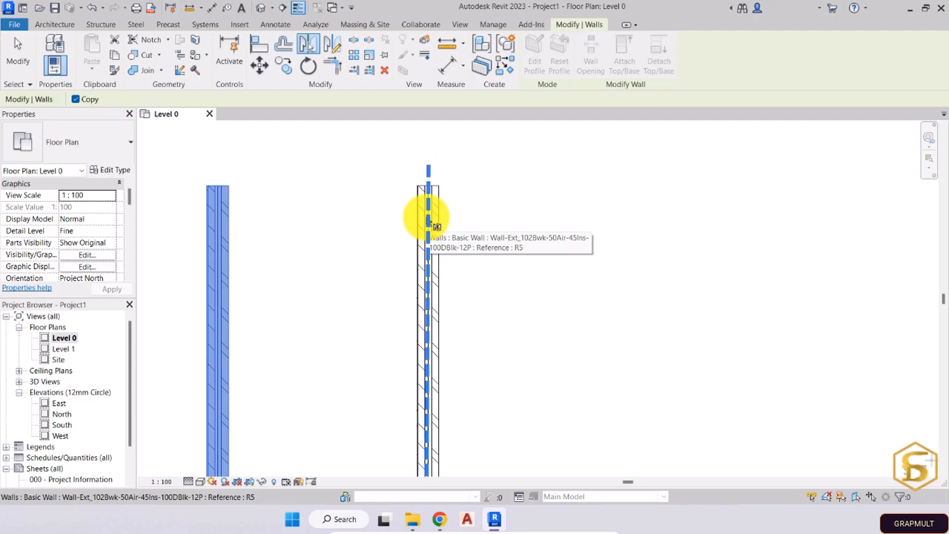
pyautogui.click(426, 216)
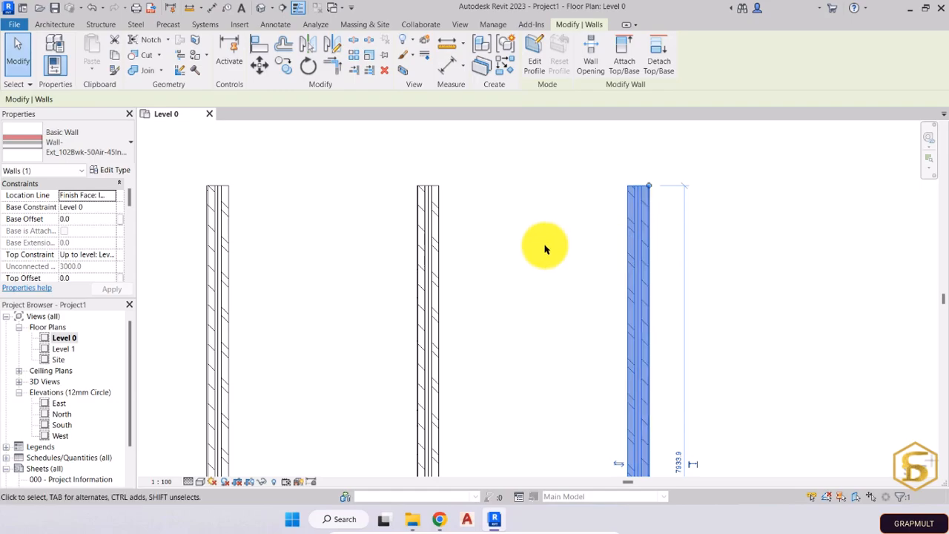
pyautogui.scroll(-1, 542, 245)
pyautogui.moveTo(542, 250); pyautogui.dragTo(339, 229, button='middle')
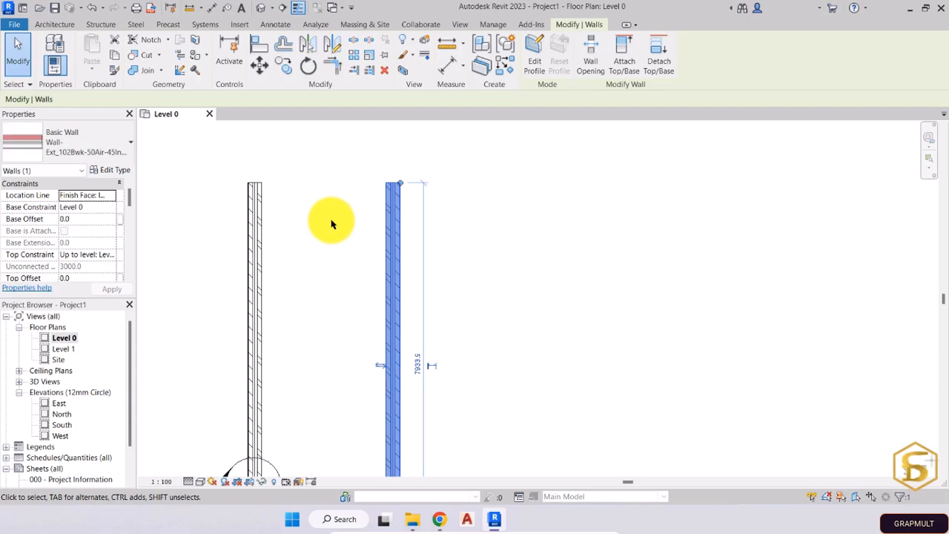
pyautogui.click(333, 219)
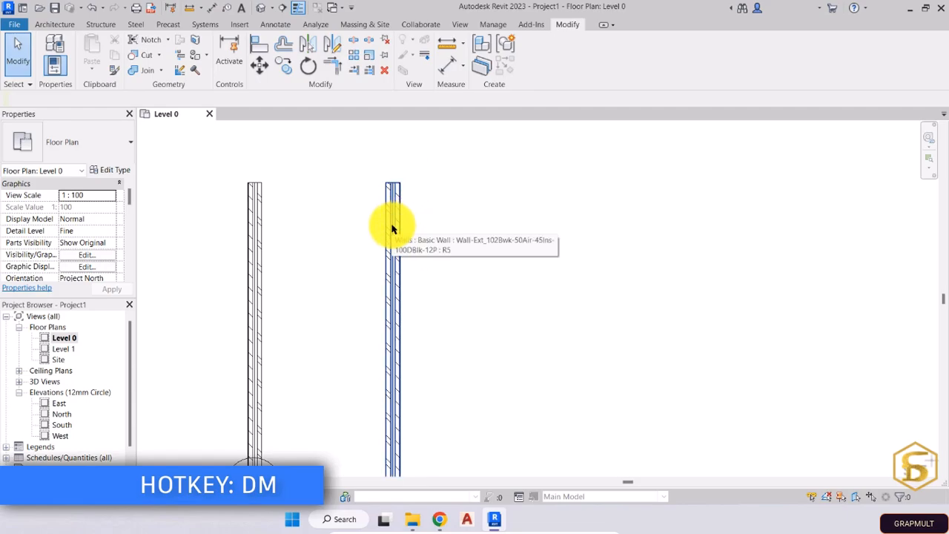
# Mirror a copy of the rightmost wall about a vertical axis drawn to its right, using Mirror - Draw Axis
pyautogui.click(392, 228)
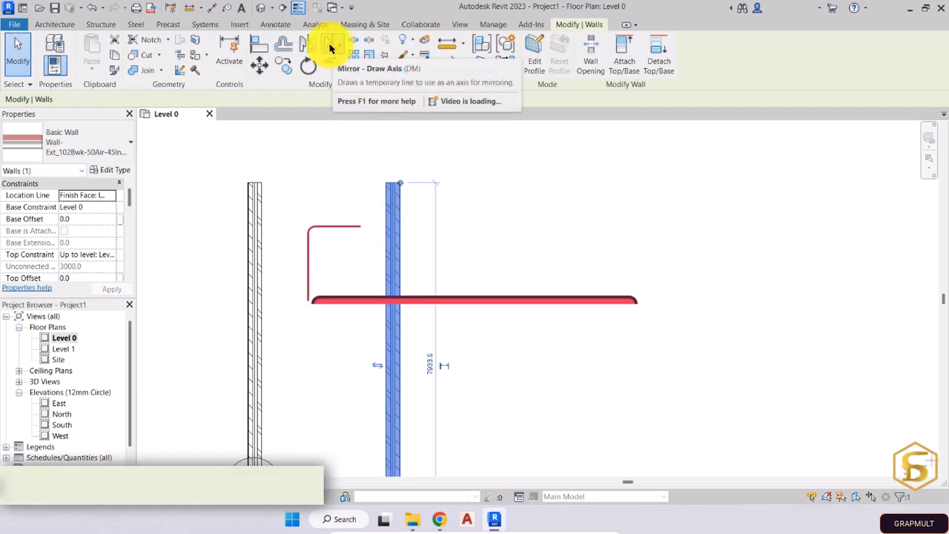
pyautogui.click(331, 46)
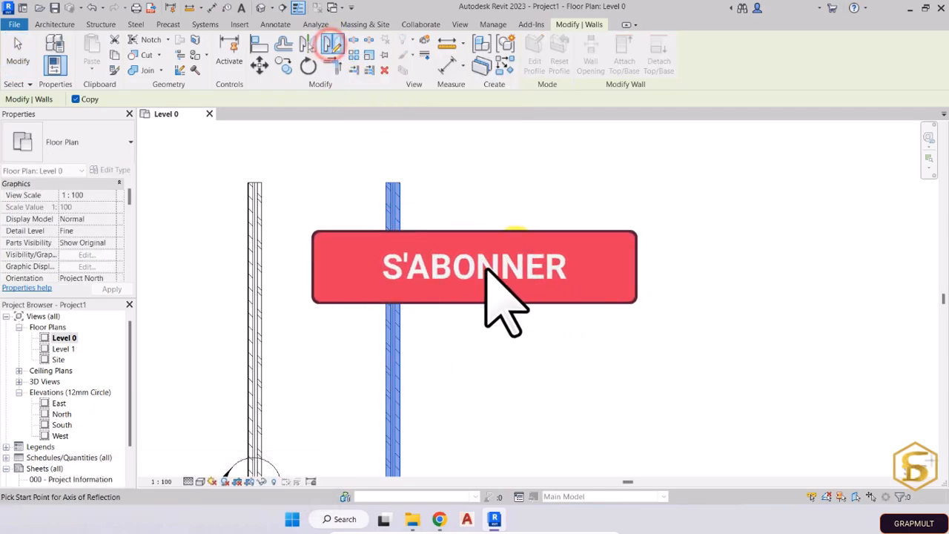
pyautogui.click(483, 184)
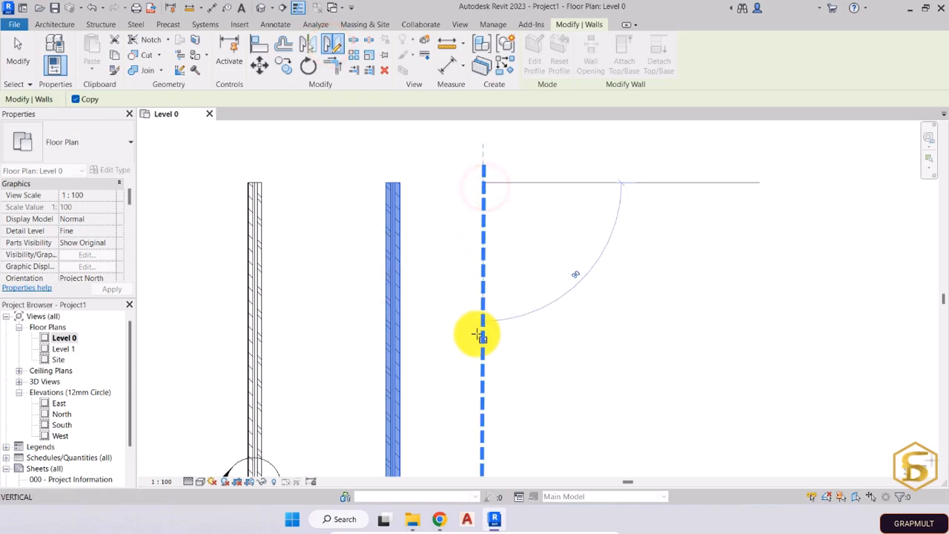
pyautogui.click(480, 406)
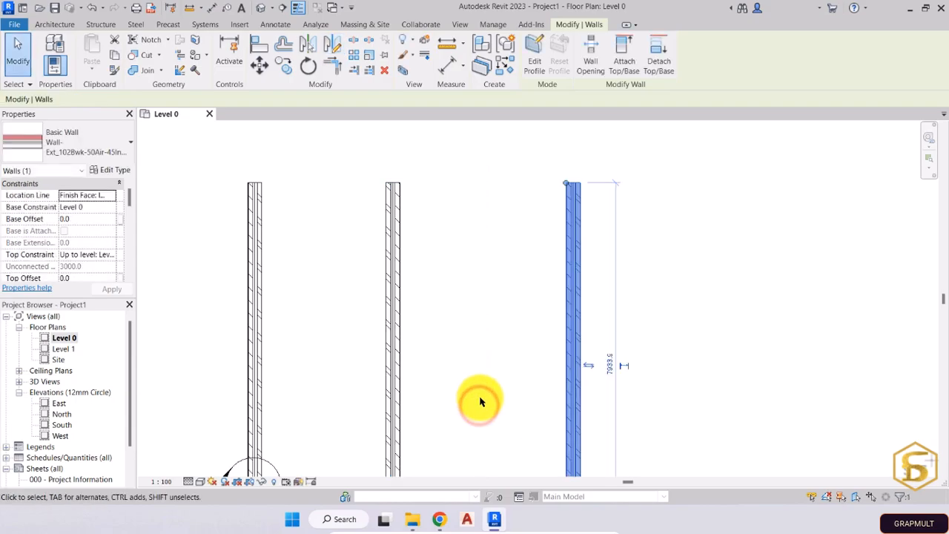
# Mirror a copy of the new rightmost wall about a slanted axis drawn at about 61° on its right, and clear the selection
pyautogui.moveTo(483, 392); pyautogui.dragTo(371, 388, button='middle')
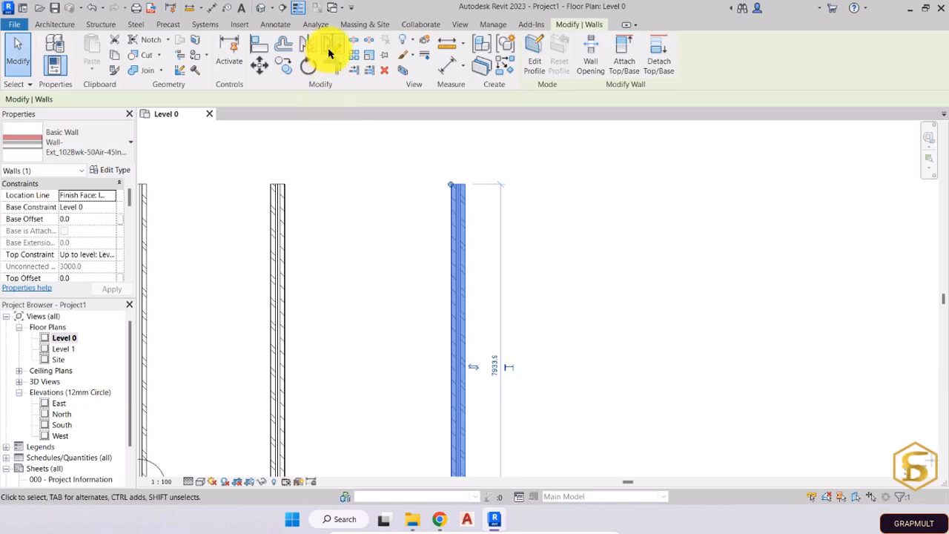
pyautogui.click(331, 50)
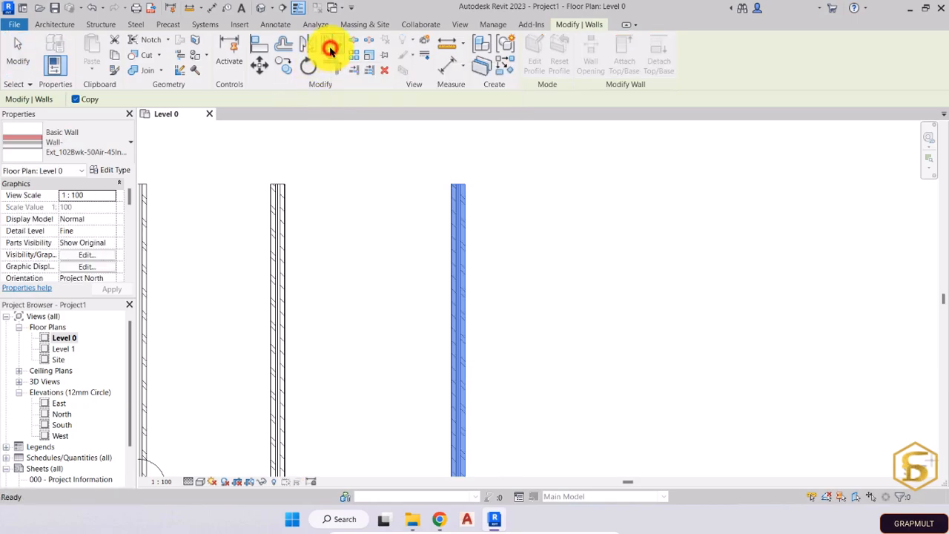
pyautogui.click(506, 180)
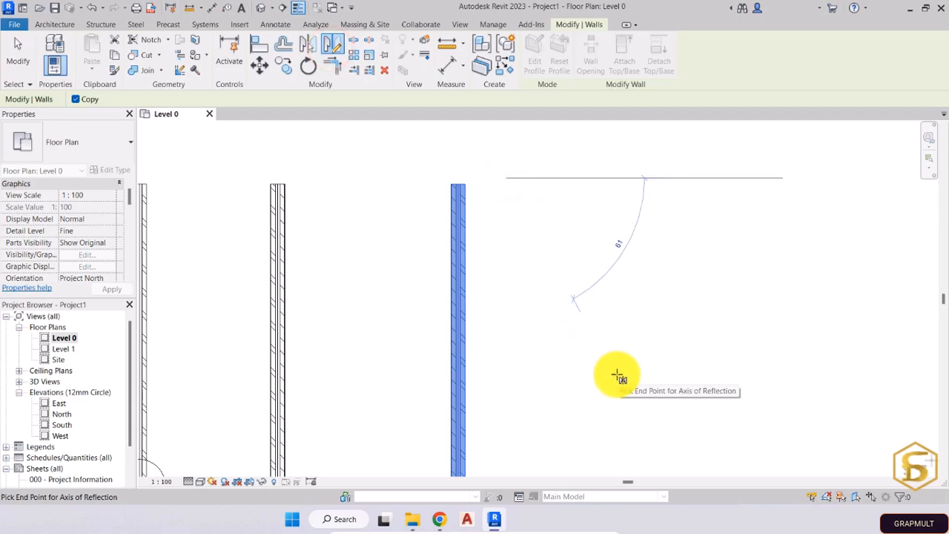
pyautogui.click(618, 376)
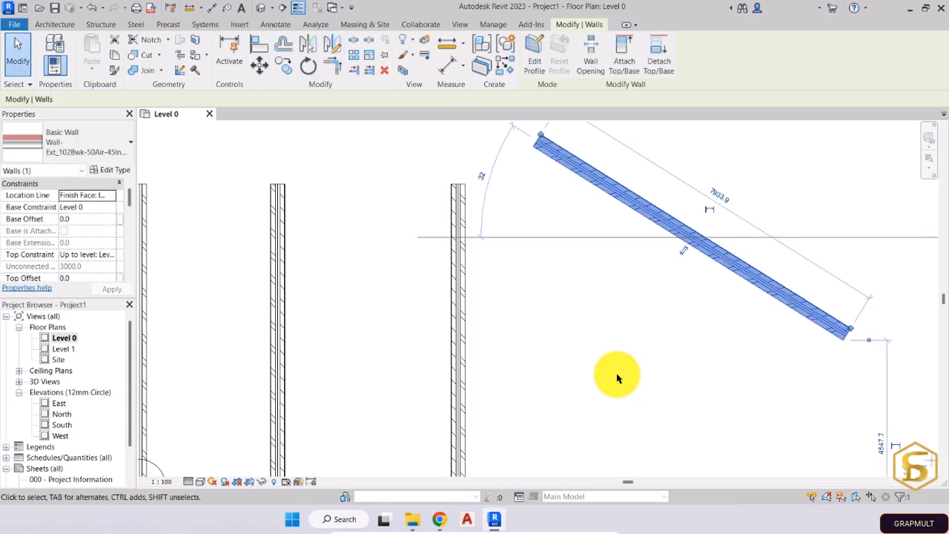
pyautogui.moveTo(616, 375); pyautogui.dragTo(371, 441, button='middle')
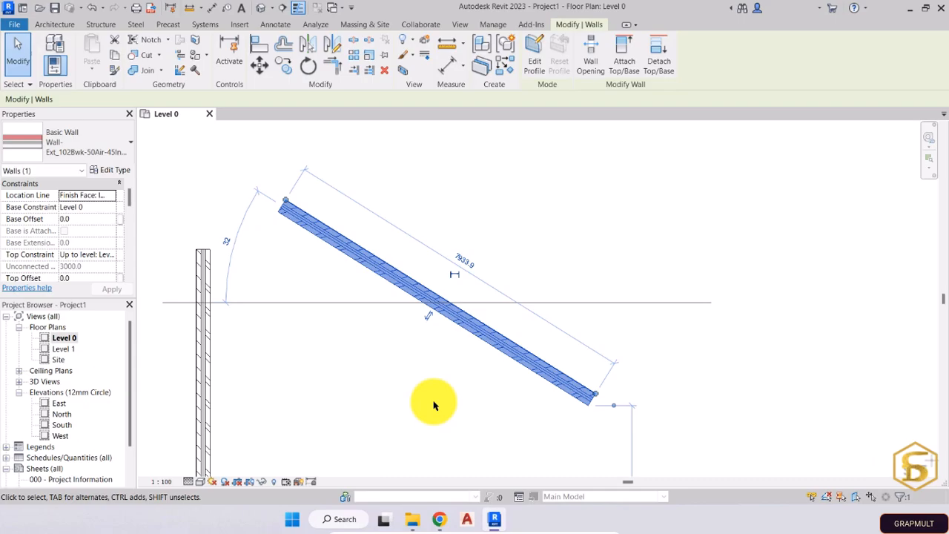
pyautogui.click(353, 348)
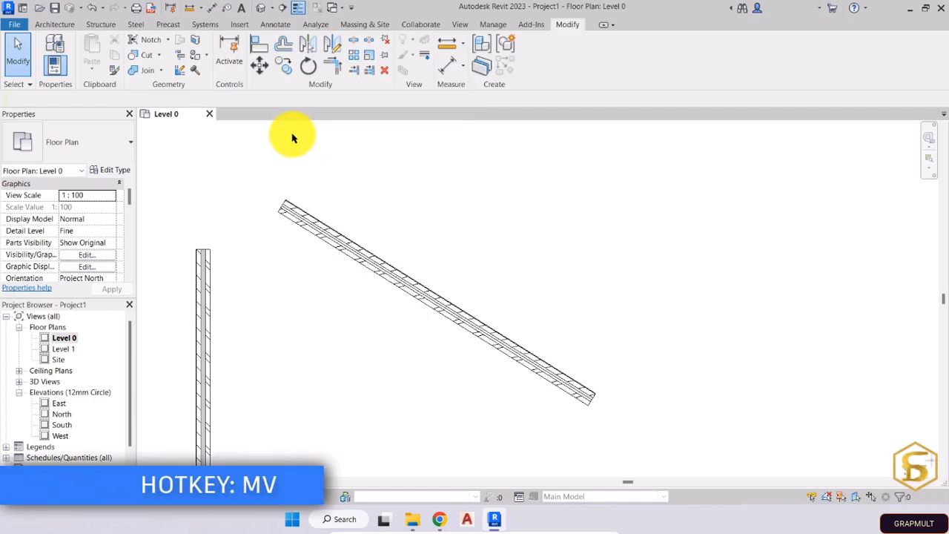
# Move the slanted wall 5700 horizontally to the right, choosing the Move tool before the wall, and clear the selection
pyautogui.click(259, 68)
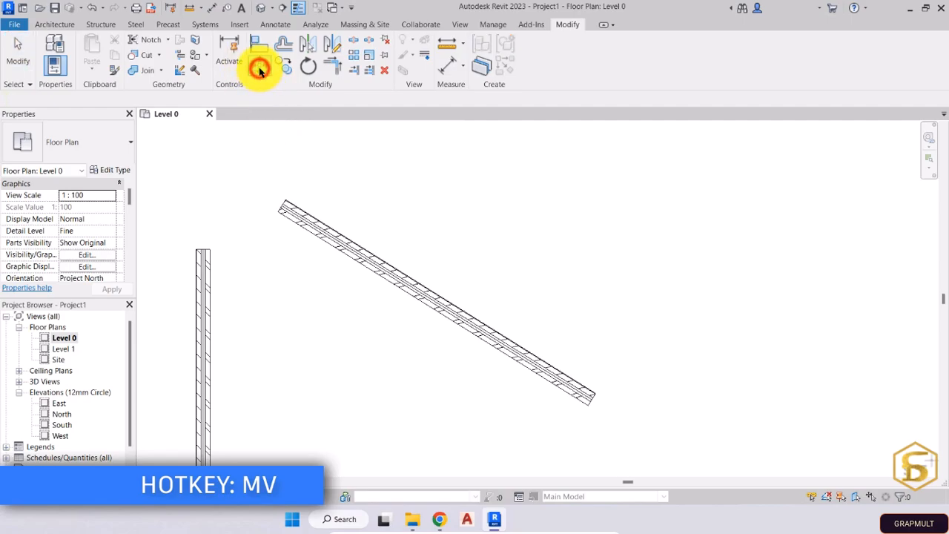
pyautogui.click(366, 256)
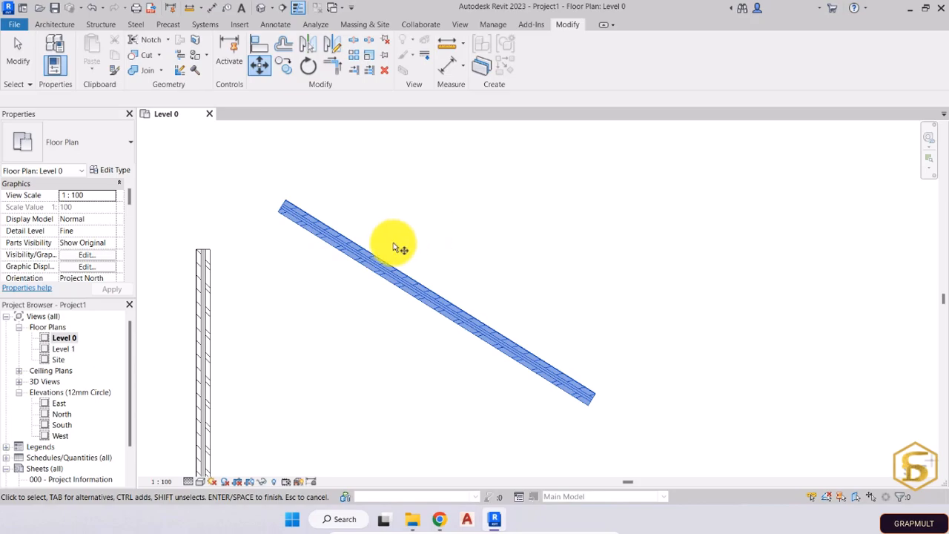
pyautogui.press('Return')
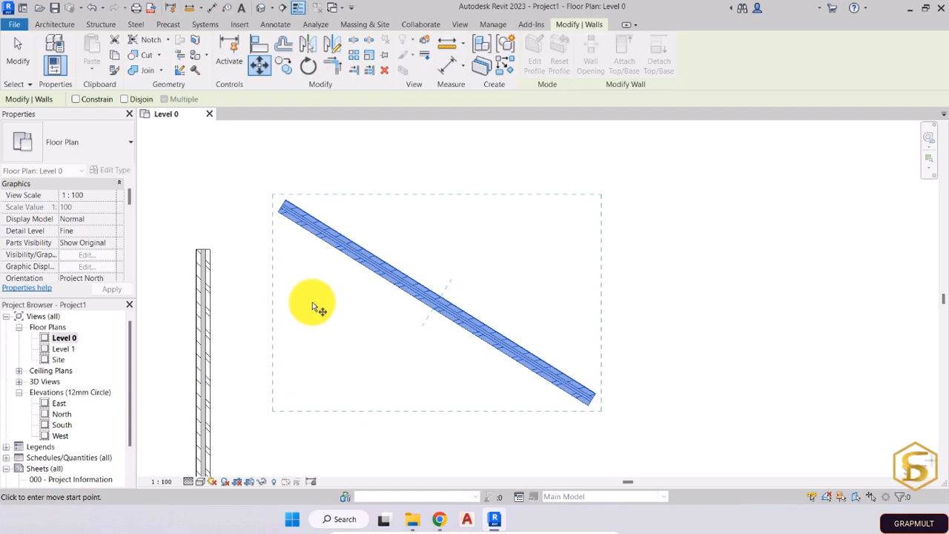
pyautogui.click(431, 308)
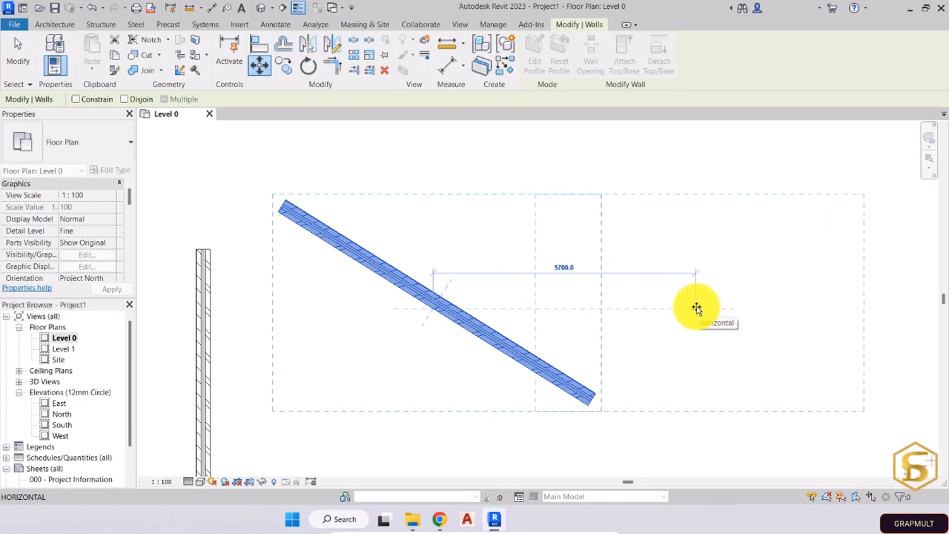
pyautogui.click(697, 308)
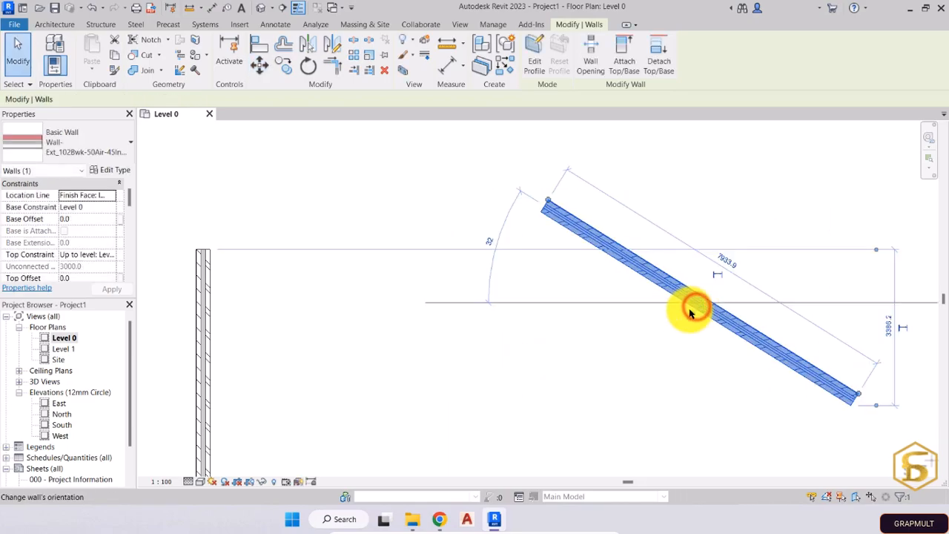
pyautogui.moveTo(664, 320); pyautogui.dragTo(579, 306, button='middle')
pyautogui.scroll(-1, 609, 317)
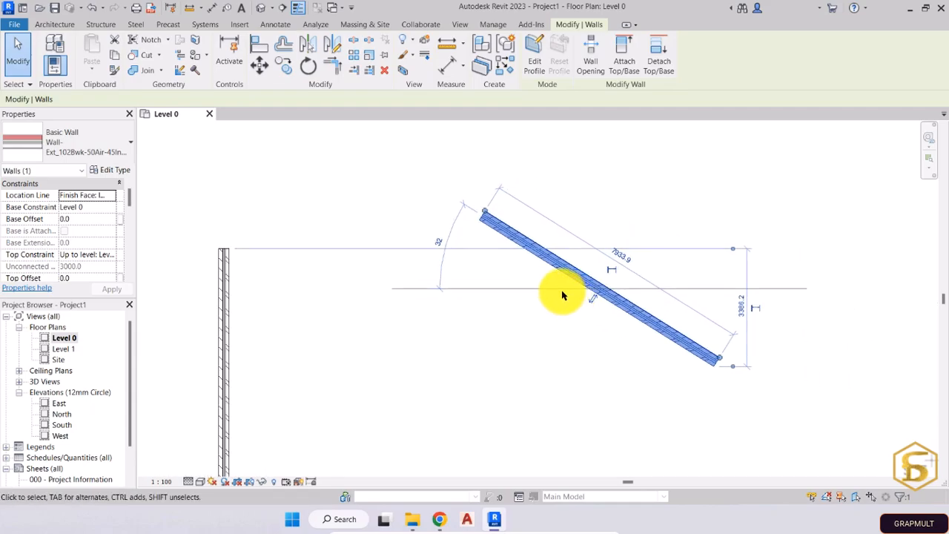
pyautogui.click(556, 290)
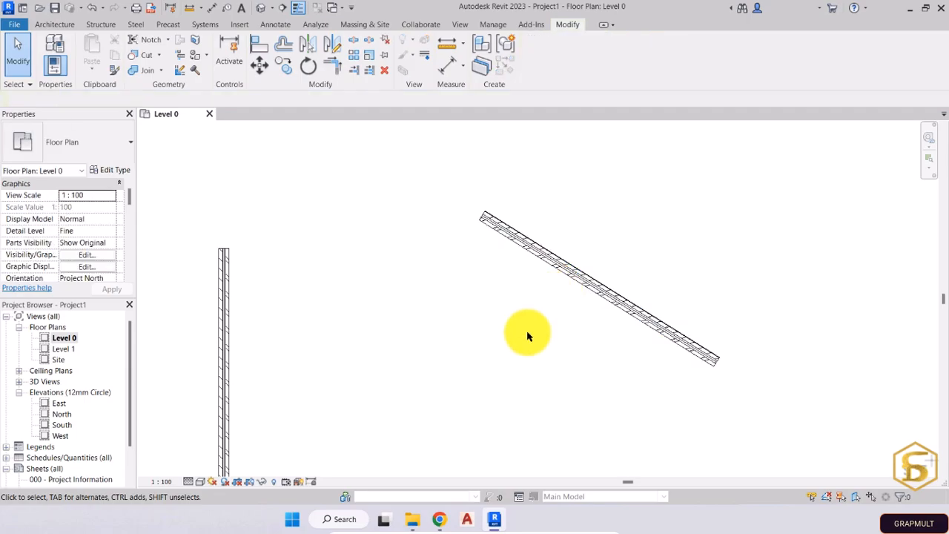
# Move the slanted wall horizontally back toward the vertical walls, selecting the wall before starting the Move tool
pyautogui.click(562, 270)
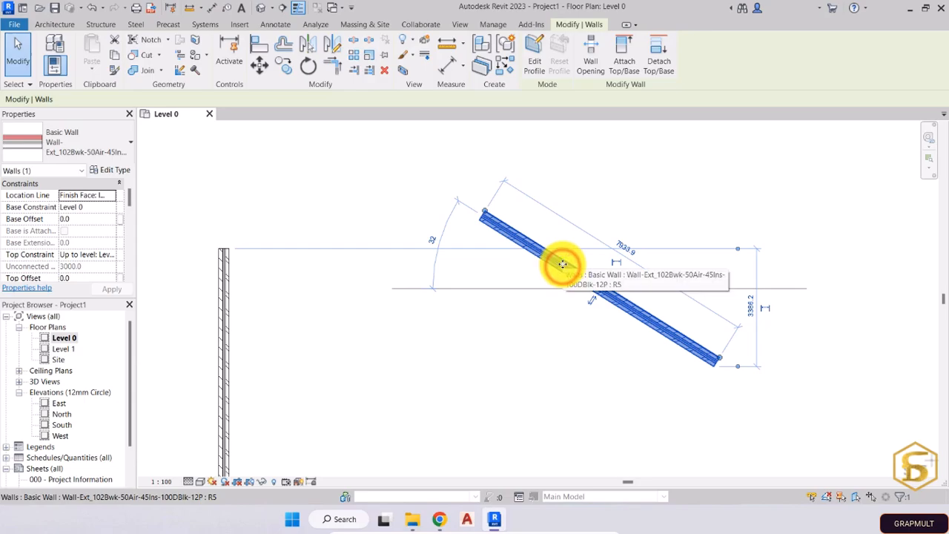
pyautogui.press('Escape')
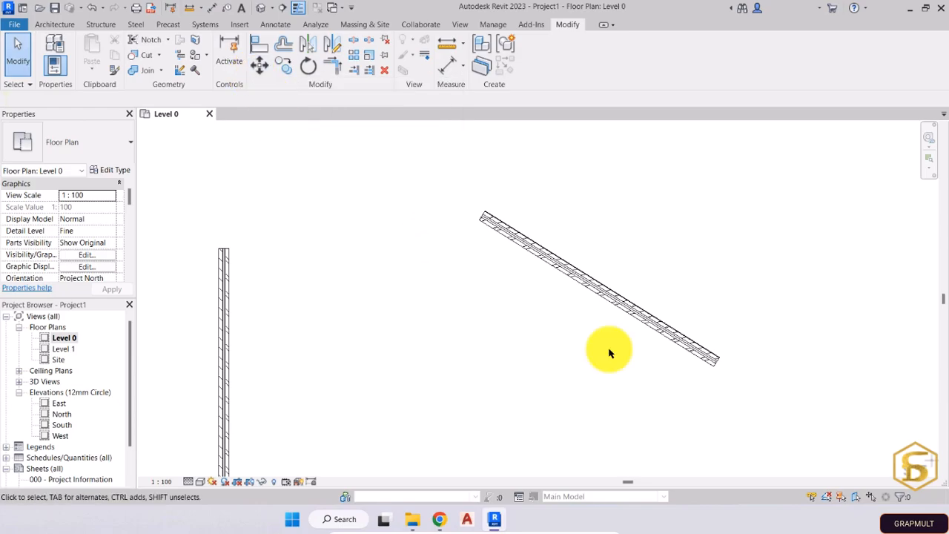
pyautogui.click(594, 294)
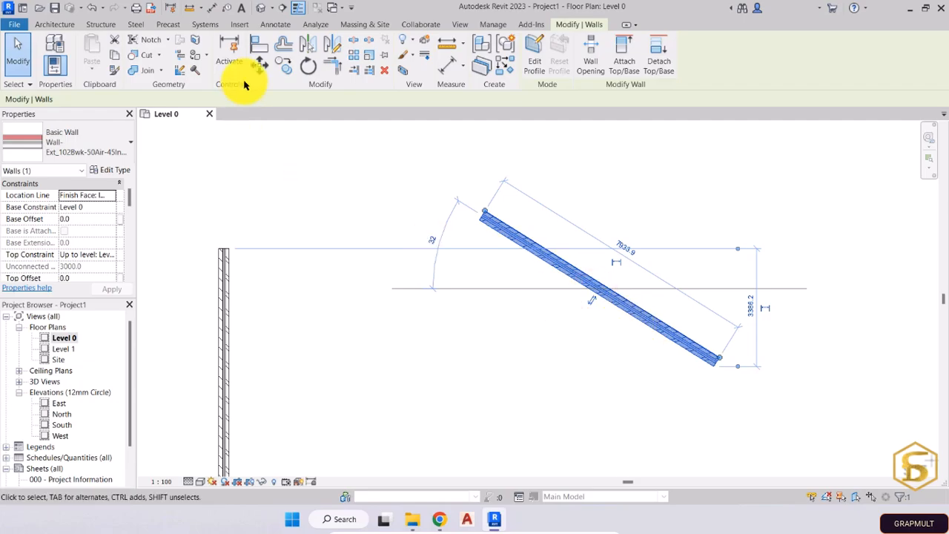
pyautogui.click(254, 71)
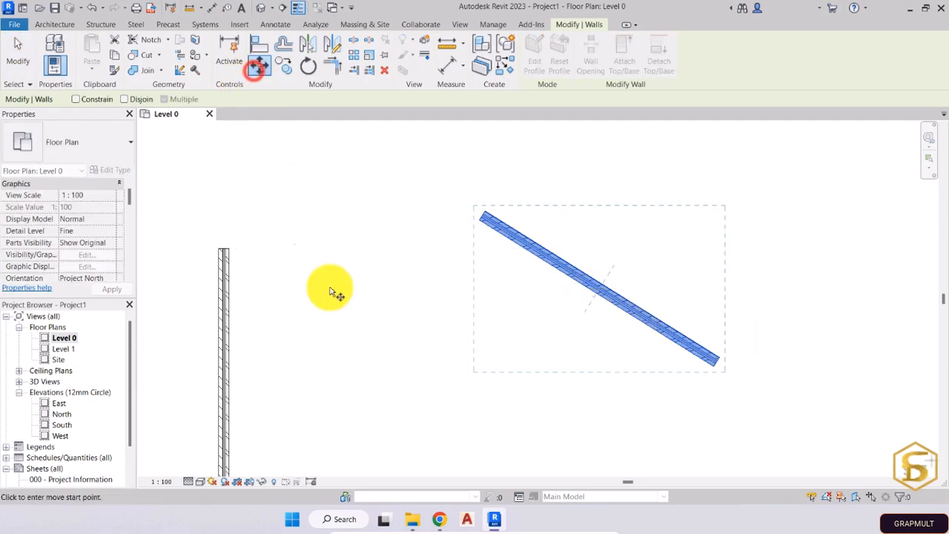
pyautogui.click(600, 296)
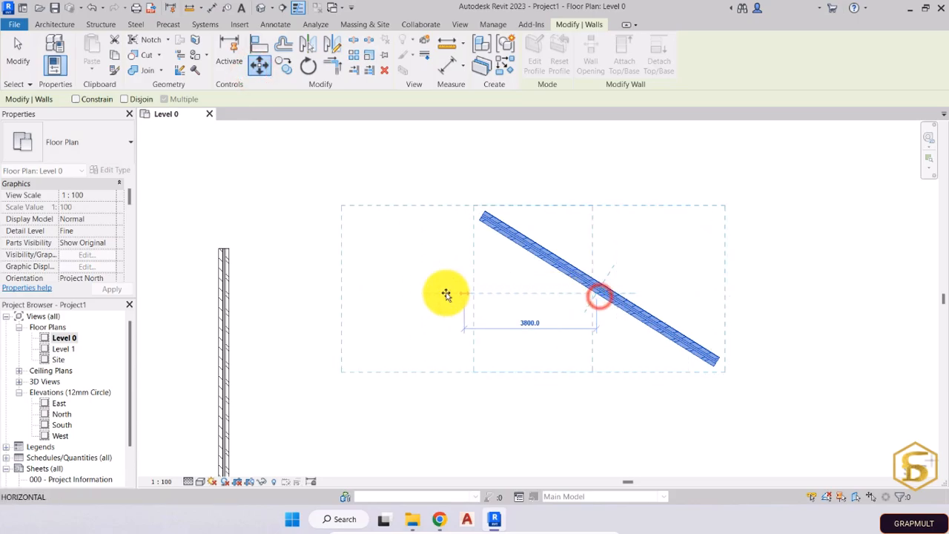
pyautogui.click(395, 291)
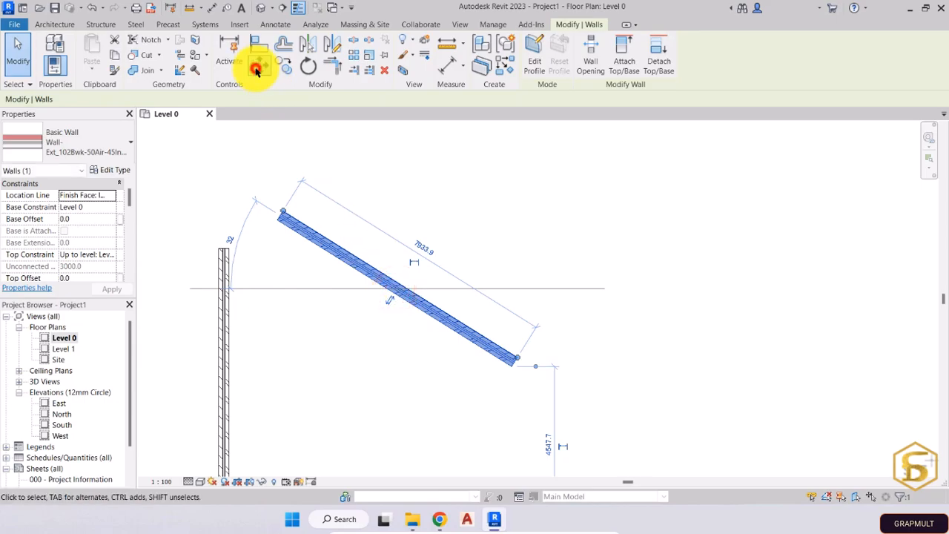
# Move the slanted wall horizontally to the right, using a base point at its lower-right end, and clear the selection
pyautogui.click(256, 68)
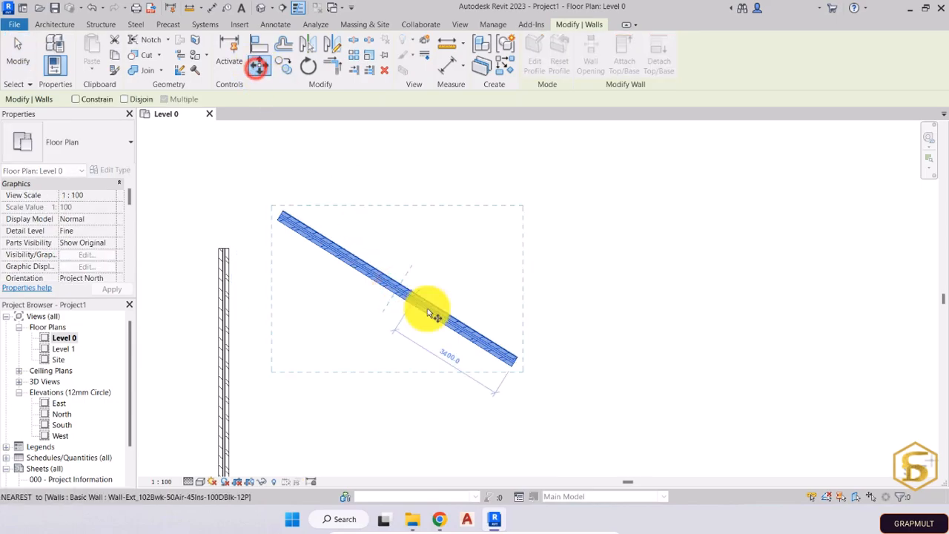
pyautogui.click(517, 370)
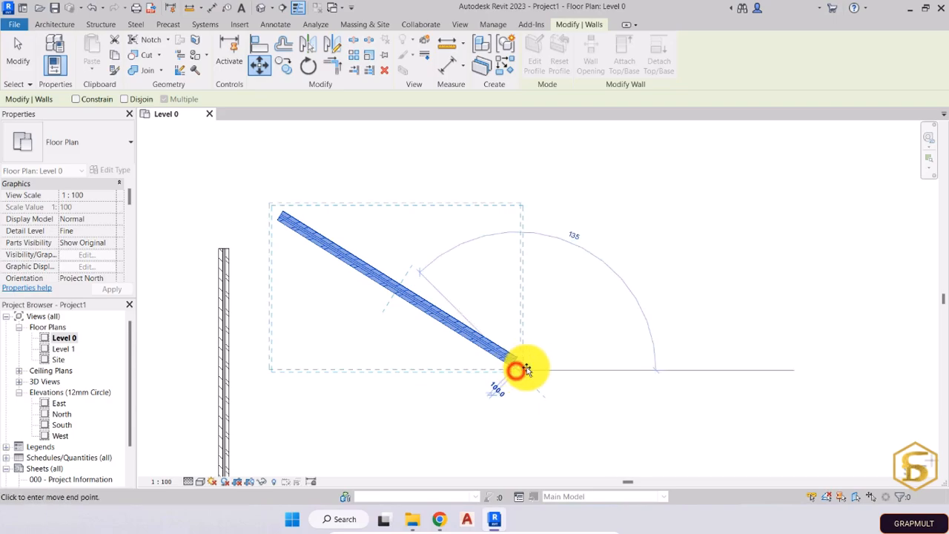
pyautogui.click(668, 370)
pyautogui.click(618, 382)
pyautogui.moveTo(618, 382); pyautogui.dragTo(493, 371, button='middle')
# Move the slanted wall exactly 5000 horizontally to the right, using its lower-right end as the base point
pyautogui.click(497, 361)
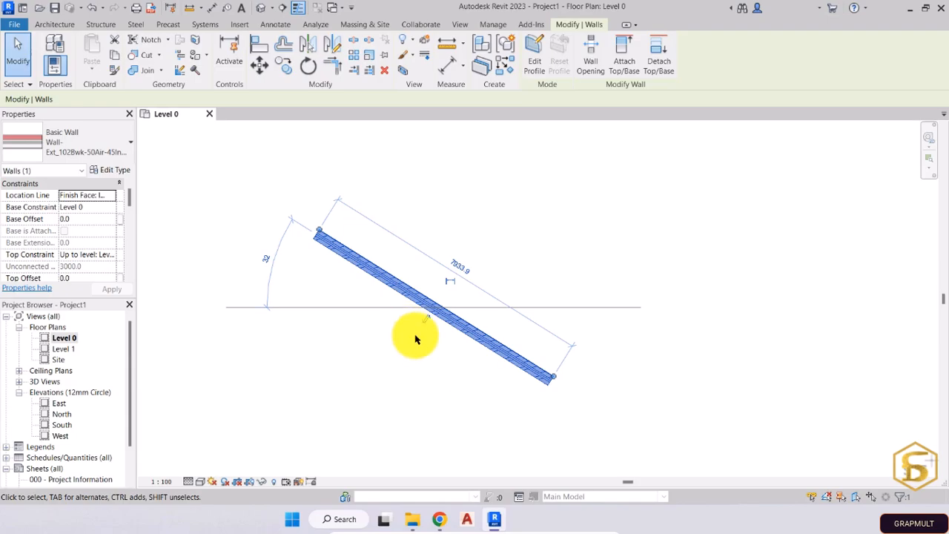
pyautogui.click(260, 67)
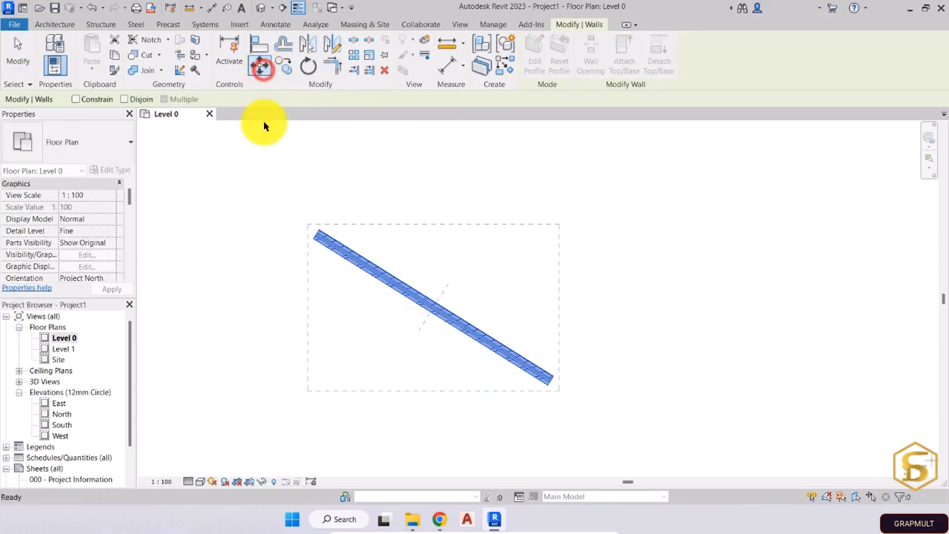
pyautogui.click(545, 388)
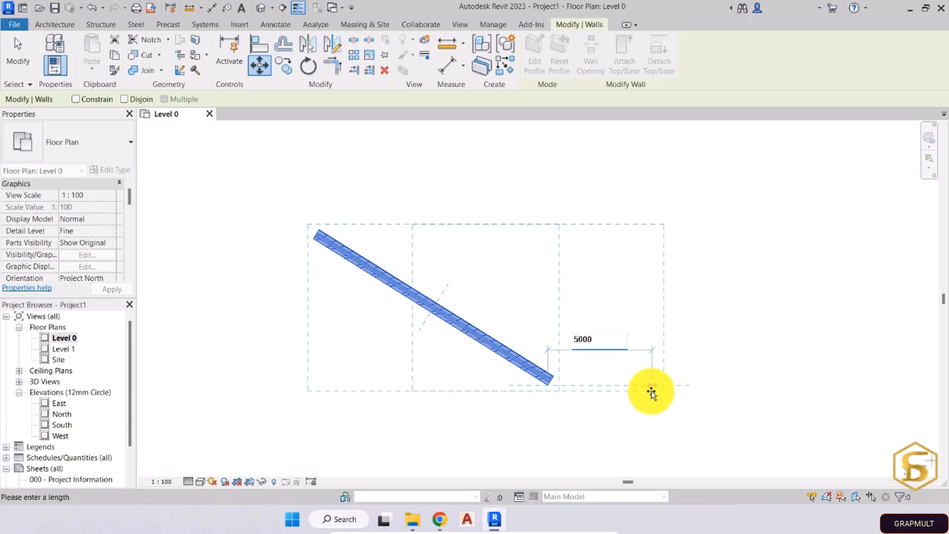
pyautogui.press('Return')
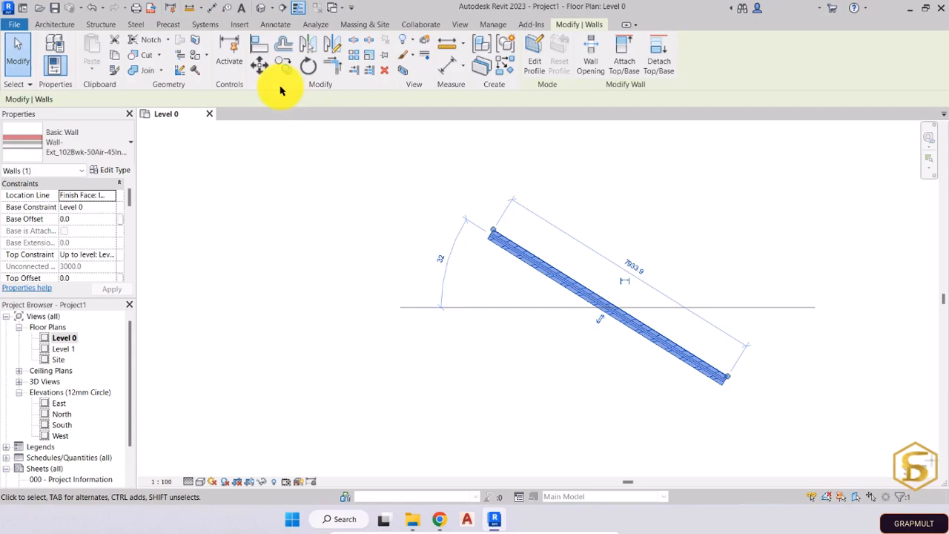
# Move the slanted wall 3600 vertically upward, using its lower-right end as the base point
pyautogui.click(259, 65)
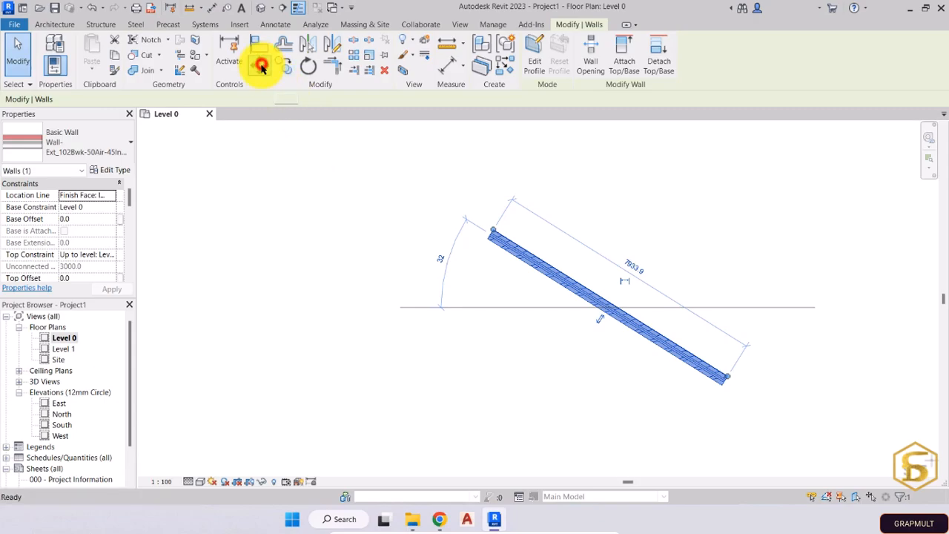
pyautogui.click(722, 382)
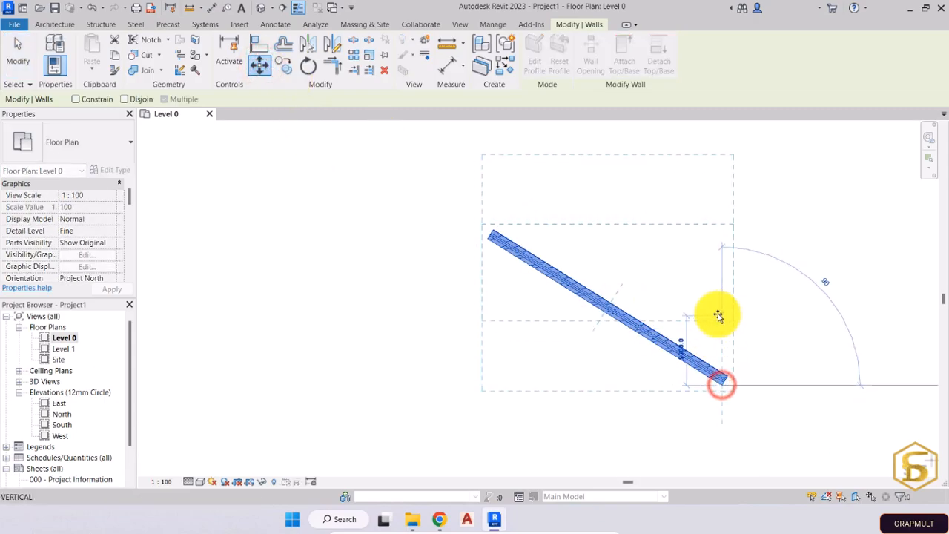
pyautogui.scroll(3, 720, 308)
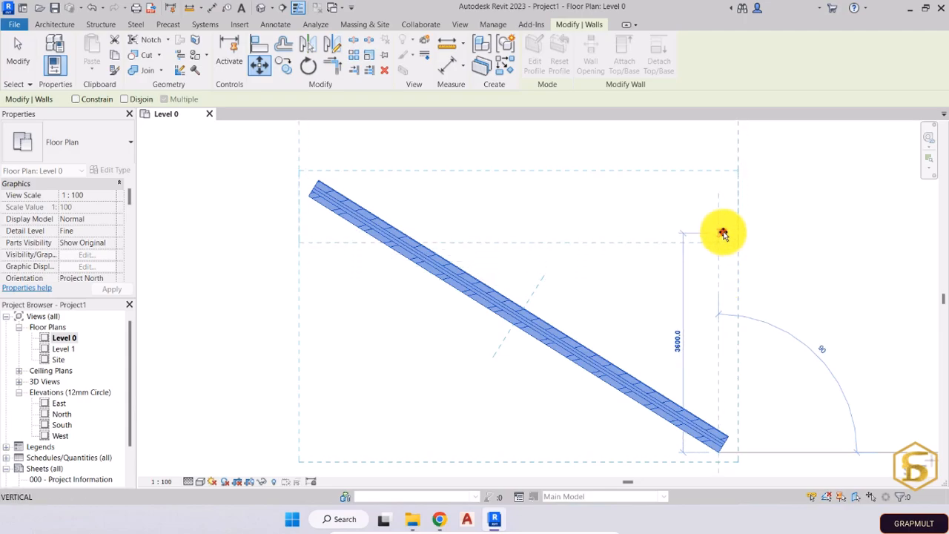
pyautogui.click(723, 233)
pyautogui.moveTo(723, 235); pyautogui.dragTo(614, 382, button='middle')
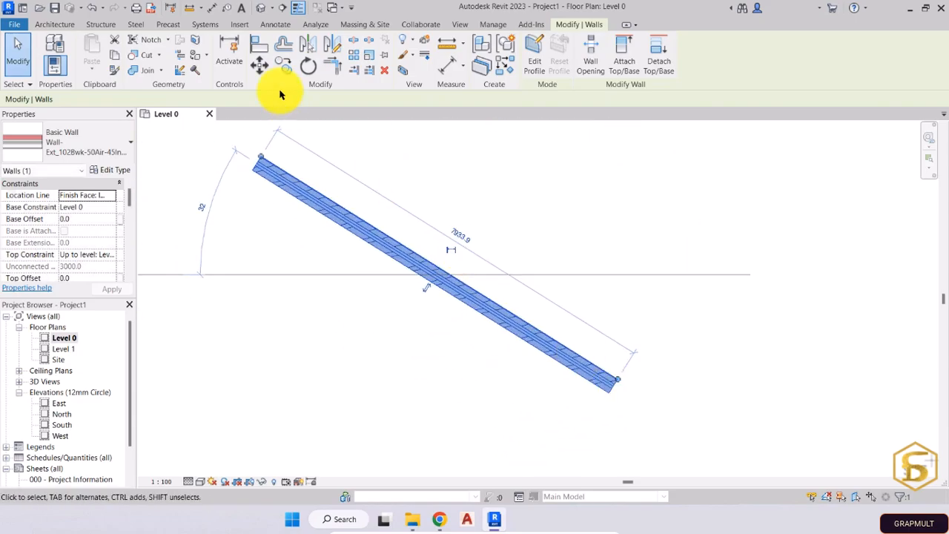
pyautogui.click(260, 67)
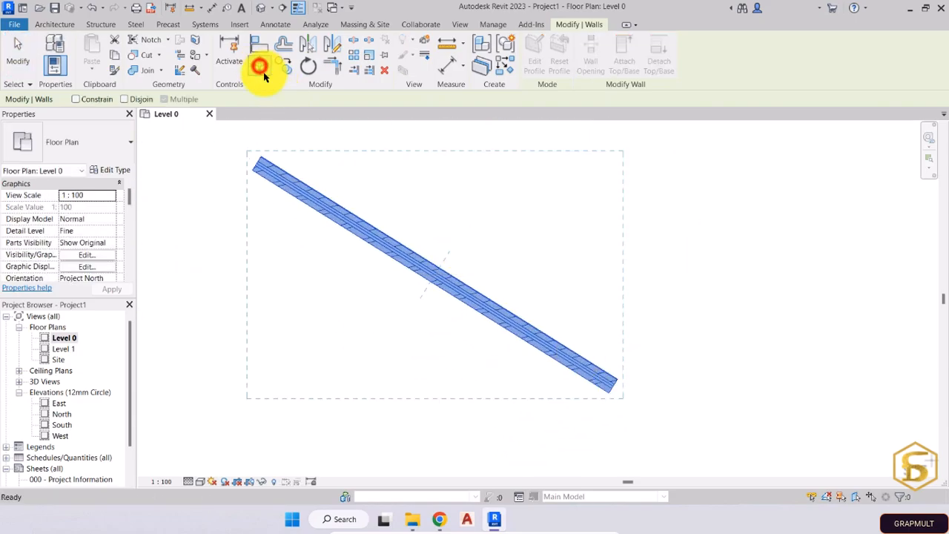
pyautogui.click(608, 394)
pyautogui.scroll(-1, 608, 393)
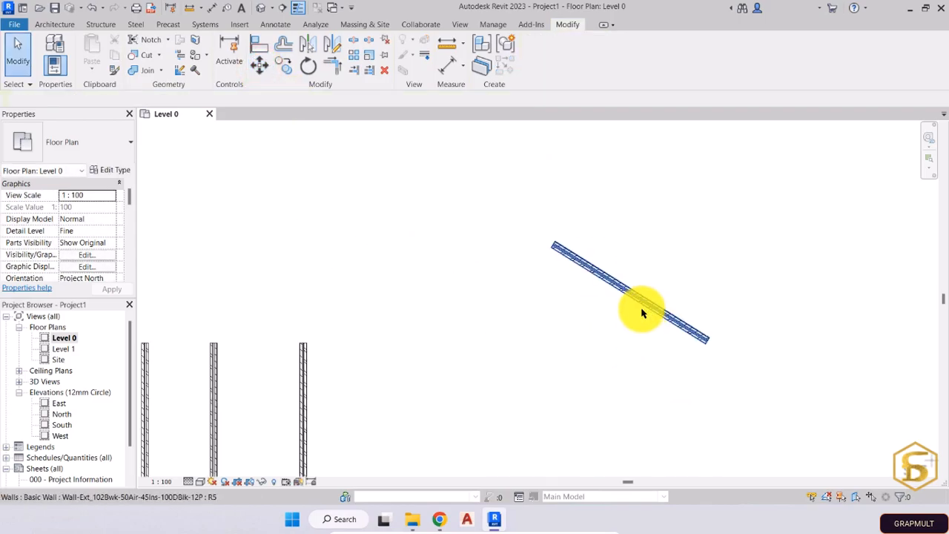
# Reposition the slanted wall freehand, without the Move tool, nearer the vertical wall, its lower end about 1900 above that wall's lower end
pyautogui.scroll(1, 642, 313)
pyautogui.moveTo(631, 328); pyautogui.dragTo(630, 296, button='middle')
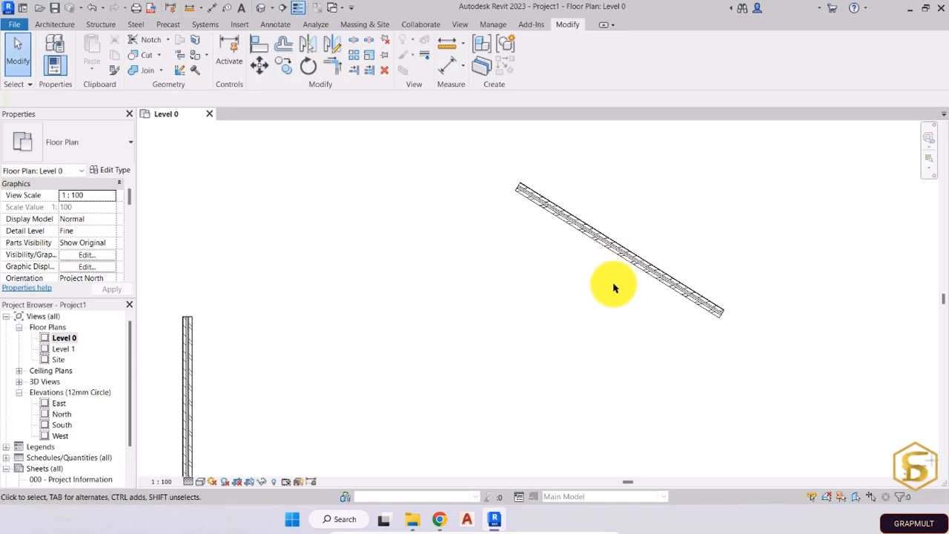
pyautogui.click(632, 271)
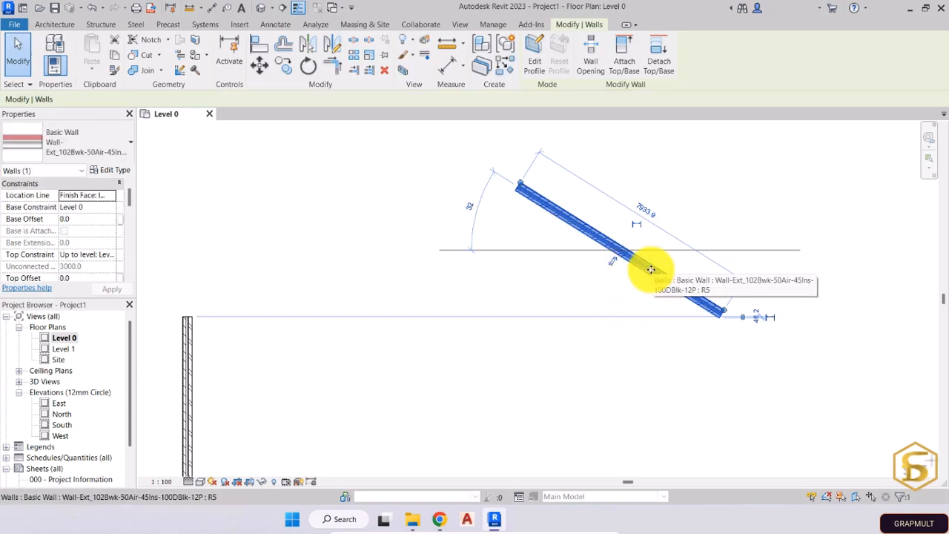
pyautogui.scroll(5, 651, 269)
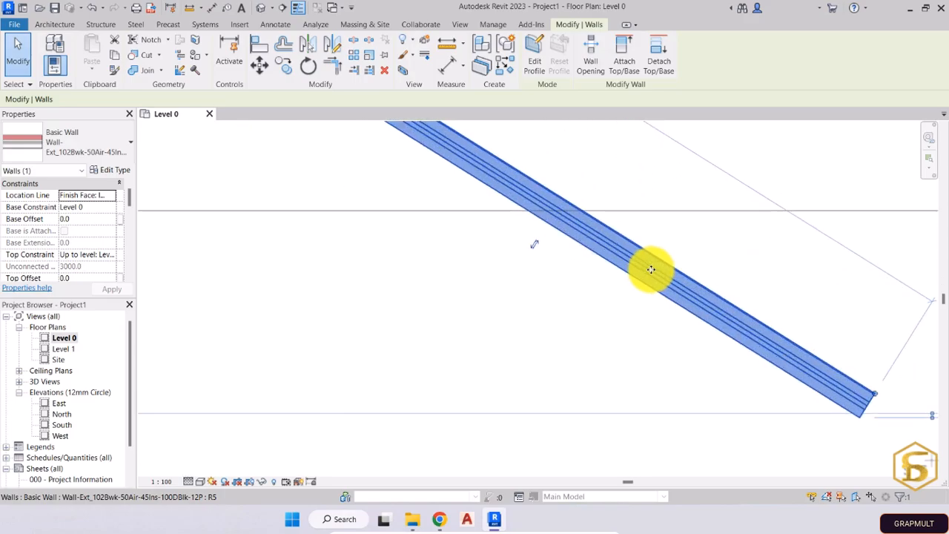
pyautogui.scroll(2, 650, 269)
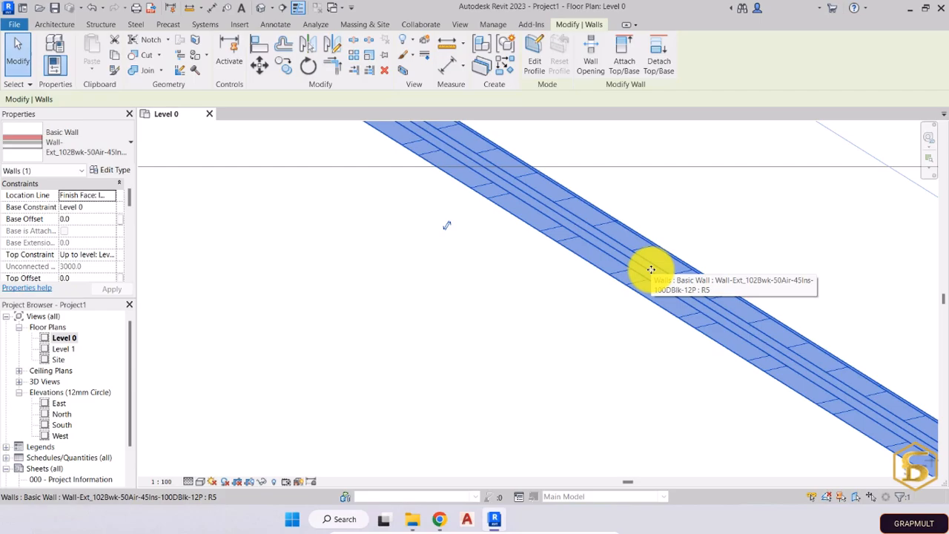
pyautogui.scroll(-6, 650, 269)
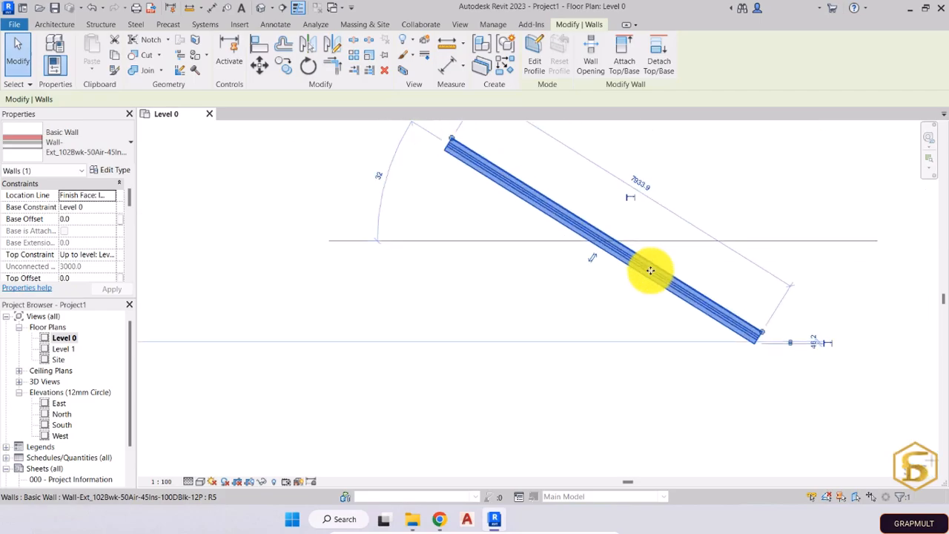
pyautogui.moveTo(637, 278); pyautogui.dragTo(477, 368)
pyautogui.moveTo(462, 393); pyautogui.dragTo(526, 298, button='middle')
pyautogui.moveTo(531, 269); pyautogui.dragTo(519, 340)
pyautogui.scroll(2, 537, 319)
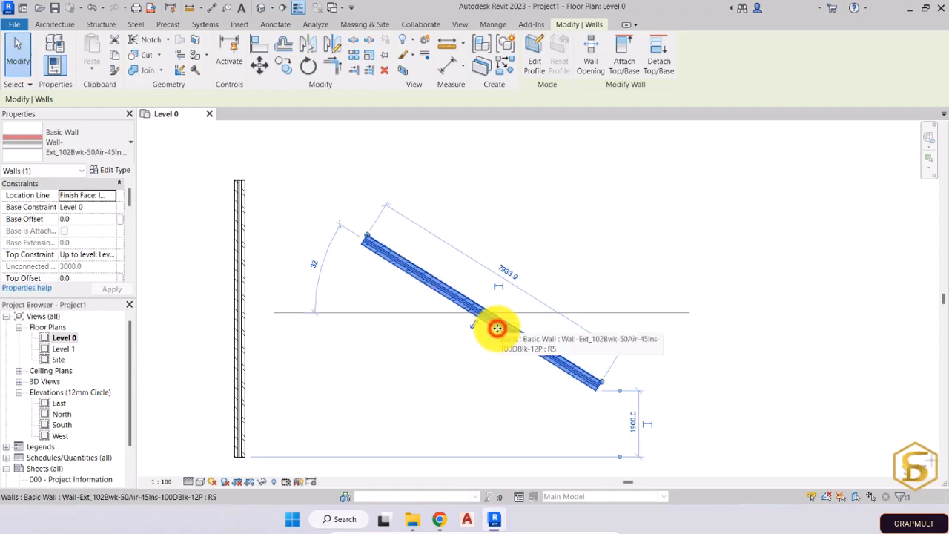
# Shift the slanted wall freehand up and right to about 2800 above the vertical wall's lower end, and clear the selection
pyautogui.moveTo(509, 315); pyautogui.dragTo(539, 295)
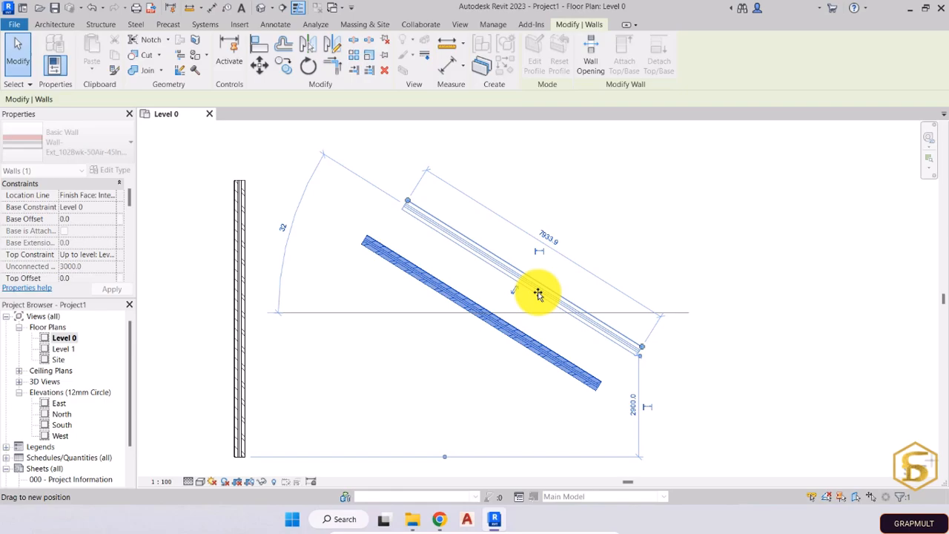
pyautogui.moveTo(538, 295); pyautogui.dragTo(538, 294)
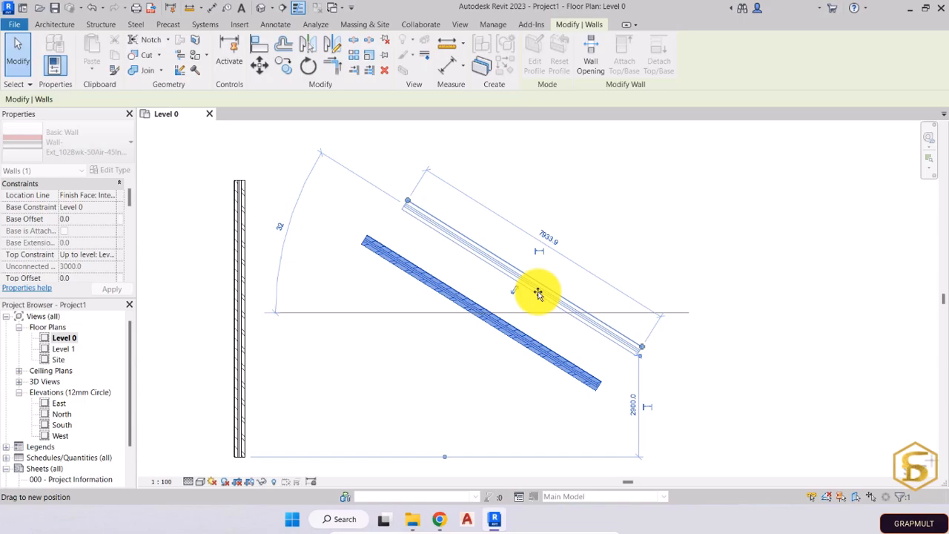
pyautogui.moveTo(542, 291); pyautogui.dragTo(507, 273)
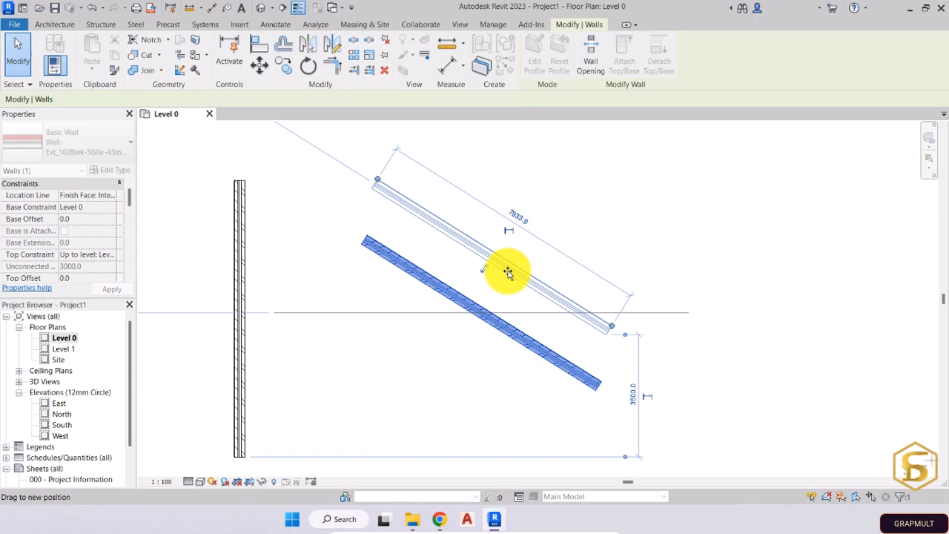
pyautogui.moveTo(509, 279); pyautogui.dragTo(524, 297)
pyautogui.press('Escape')
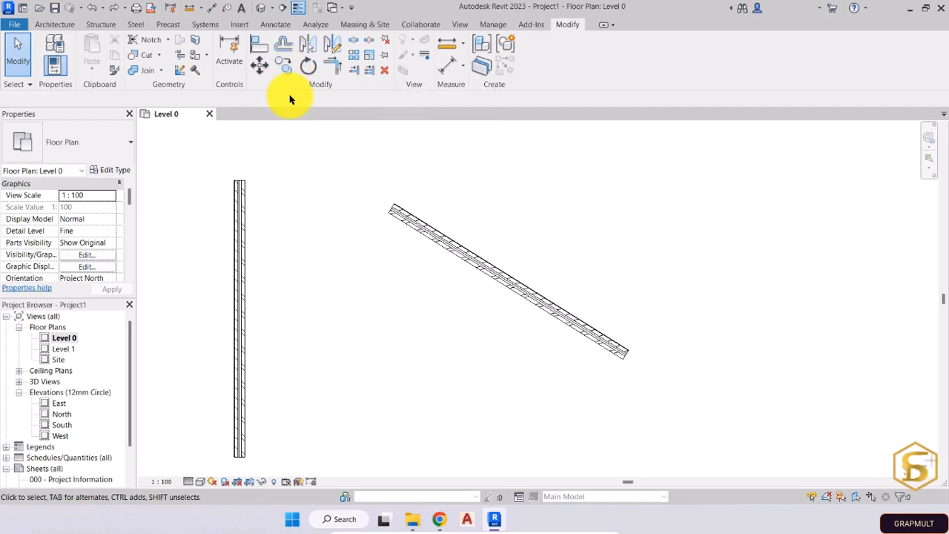
# Copy the slanted wall from its lower-right end with Multiple on, placing three copies to its upper right, the last 4200 horizontally from the second
pyautogui.moveTo(395, 273); pyautogui.dragTo(365, 280, button='middle')
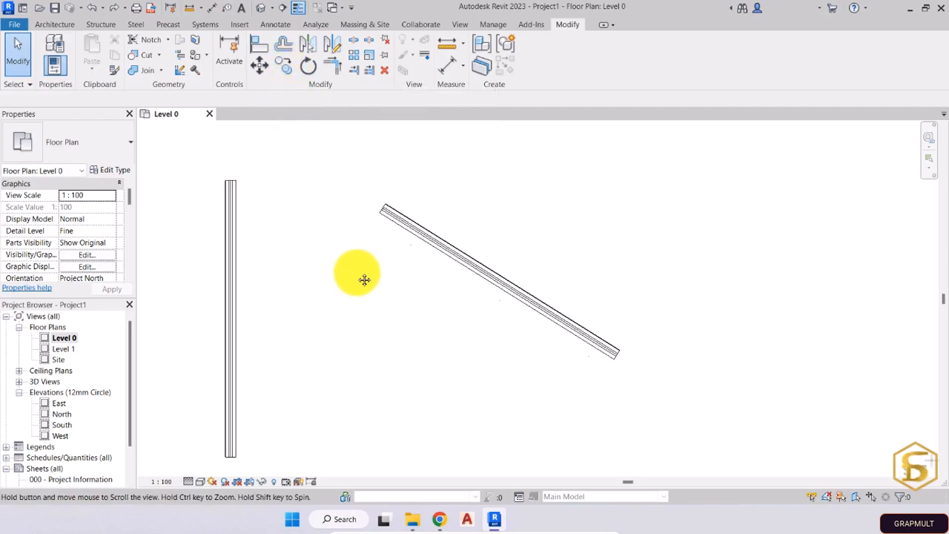
pyautogui.click(381, 252)
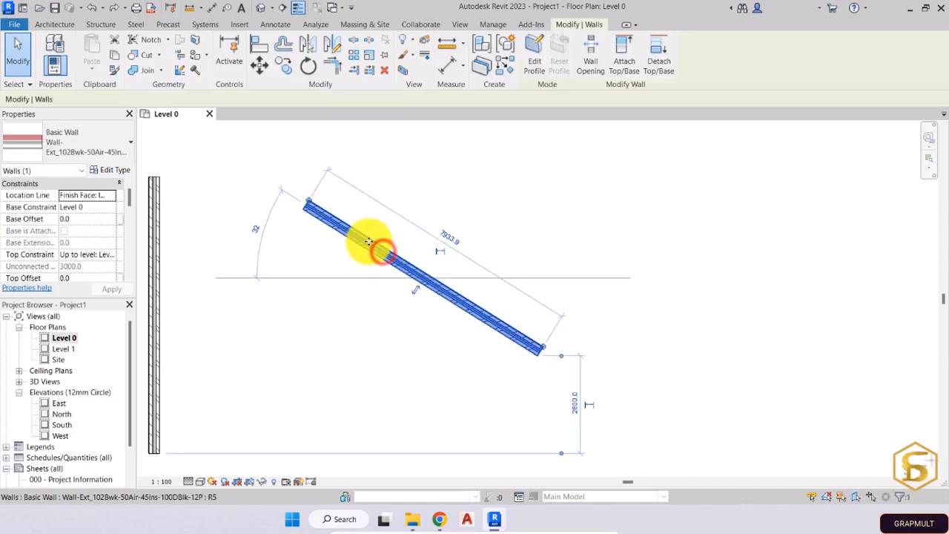
pyautogui.click(286, 66)
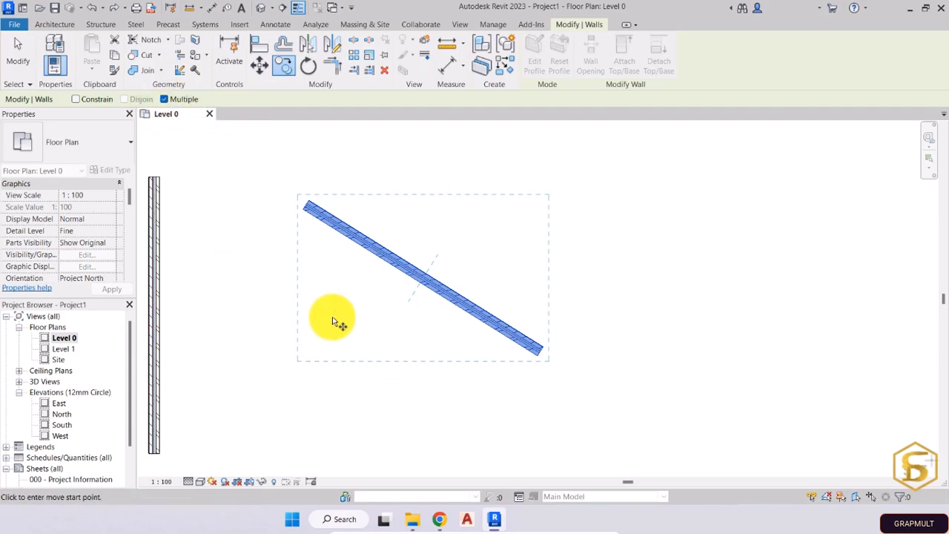
pyautogui.moveTo(398, 314); pyautogui.dragTo(304, 309, button='middle')
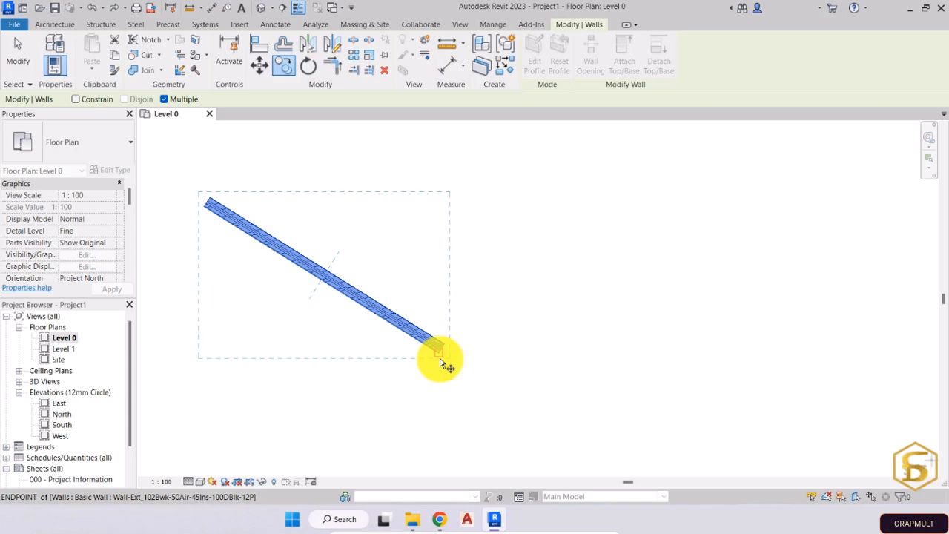
pyautogui.click(291, 74)
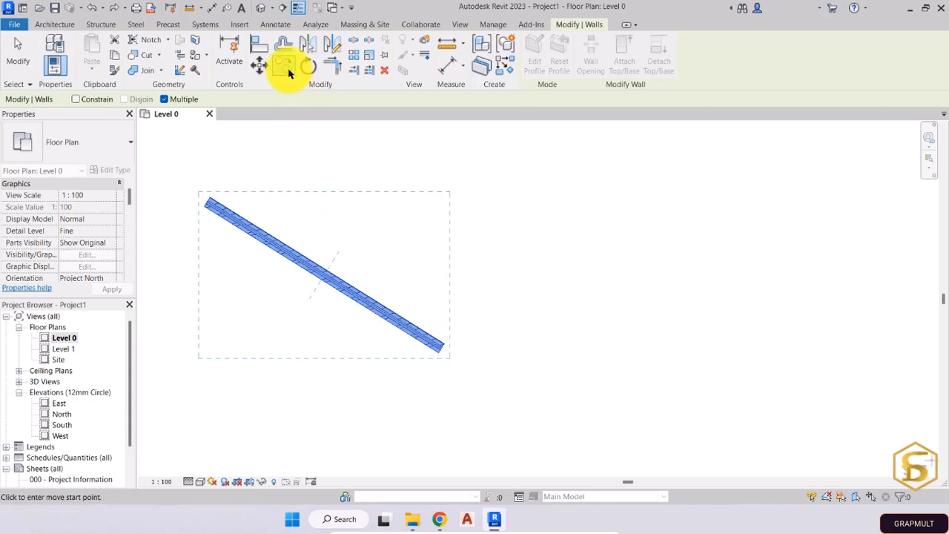
pyautogui.click(441, 356)
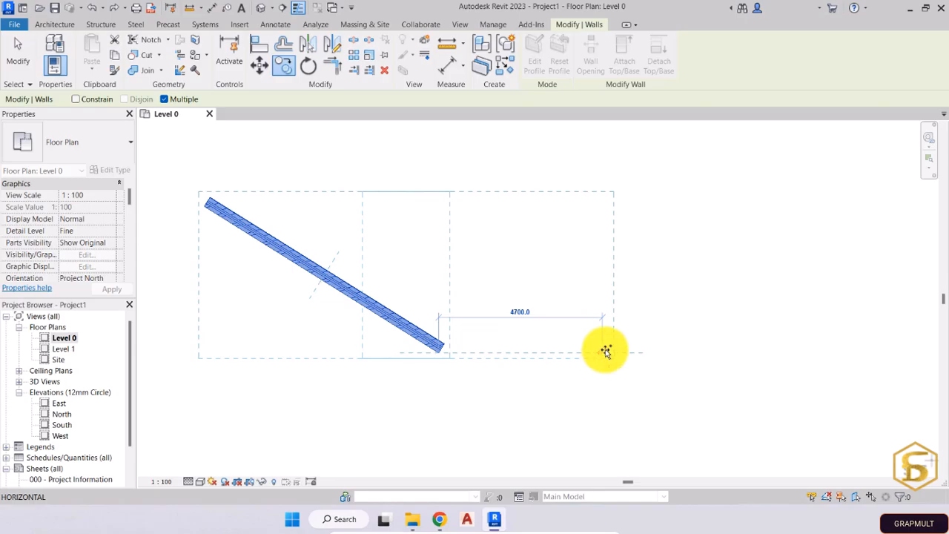
pyautogui.click(618, 314)
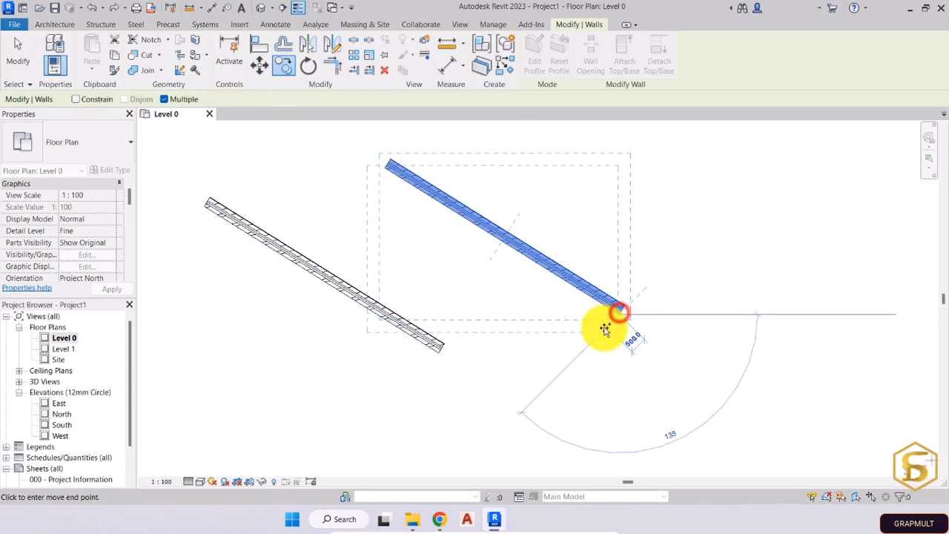
pyautogui.scroll(-2, 616, 323)
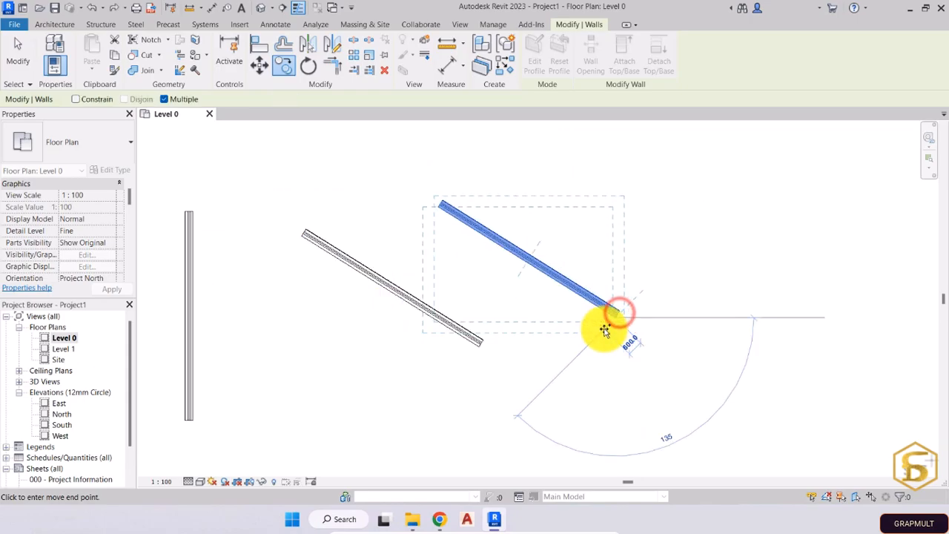
pyautogui.click(702, 281)
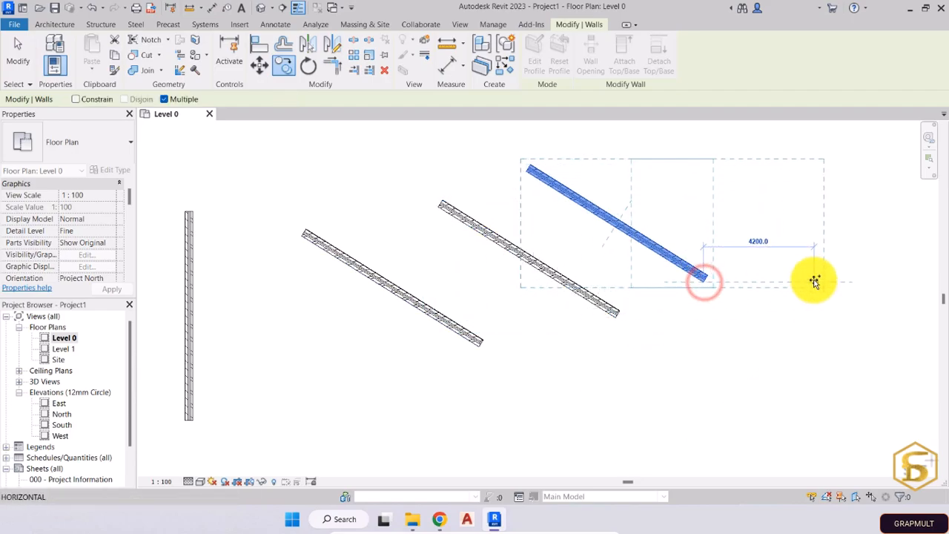
pyautogui.click(812, 278)
# Place three more copies of the slanted wall in a second row below, working right to left, and end the Copy command
pyautogui.moveTo(759, 422); pyautogui.dragTo(656, 374, button='middle')
pyautogui.click(656, 374)
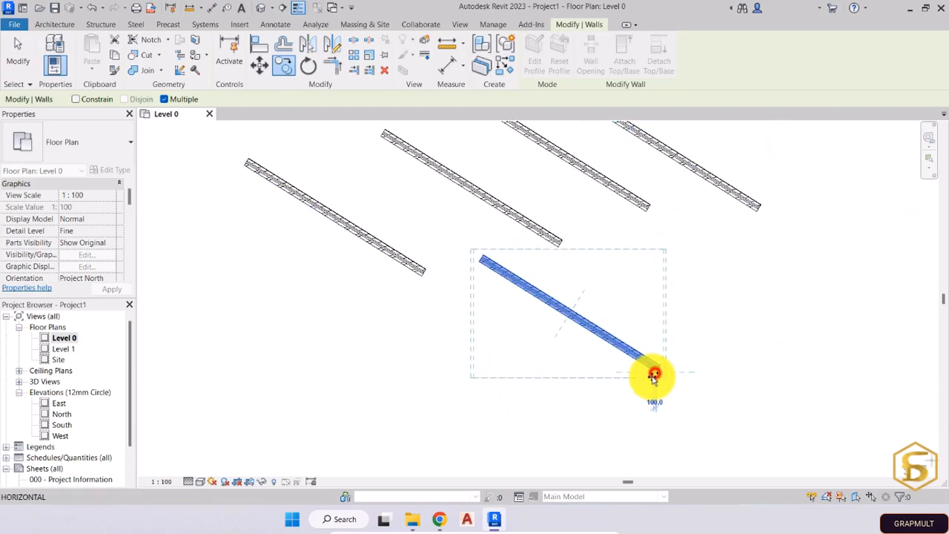
pyautogui.click(590, 420)
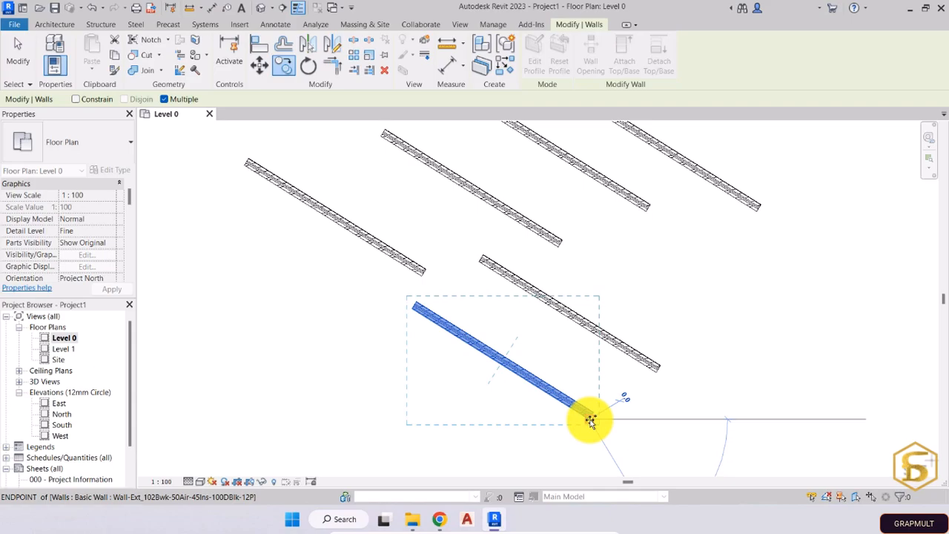
pyautogui.click(483, 428)
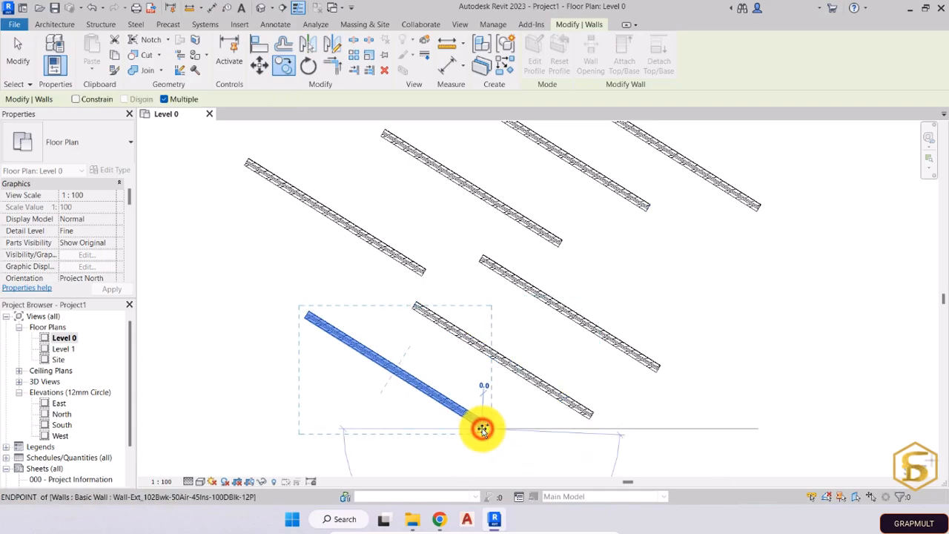
pyautogui.press('Escape')
pyautogui.press('Escape')
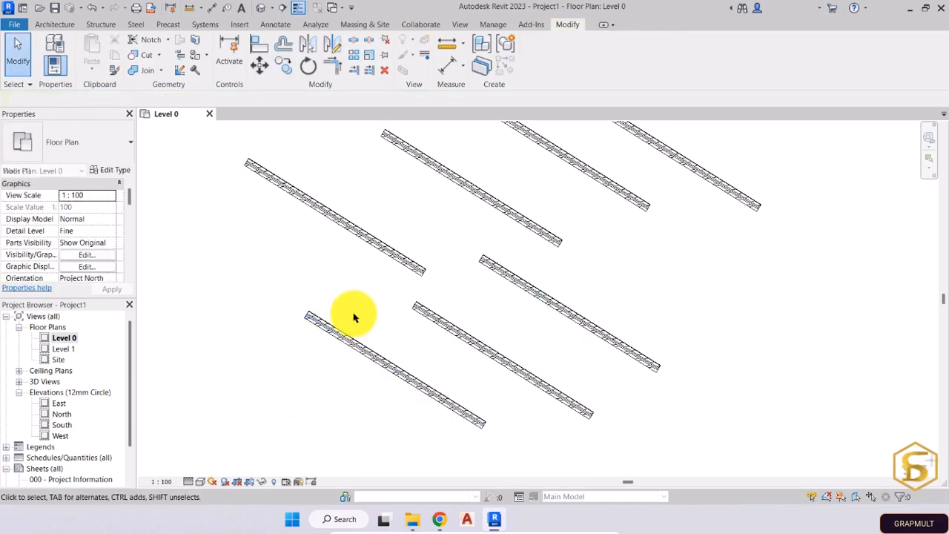
# Copy the upper-right slanted wall from its lower end with Constrain and Multiple on, placing one copy straight above and another horizontally right of that
pyautogui.moveTo(403, 266); pyautogui.dragTo(222, 369, button='middle')
pyautogui.click(491, 268)
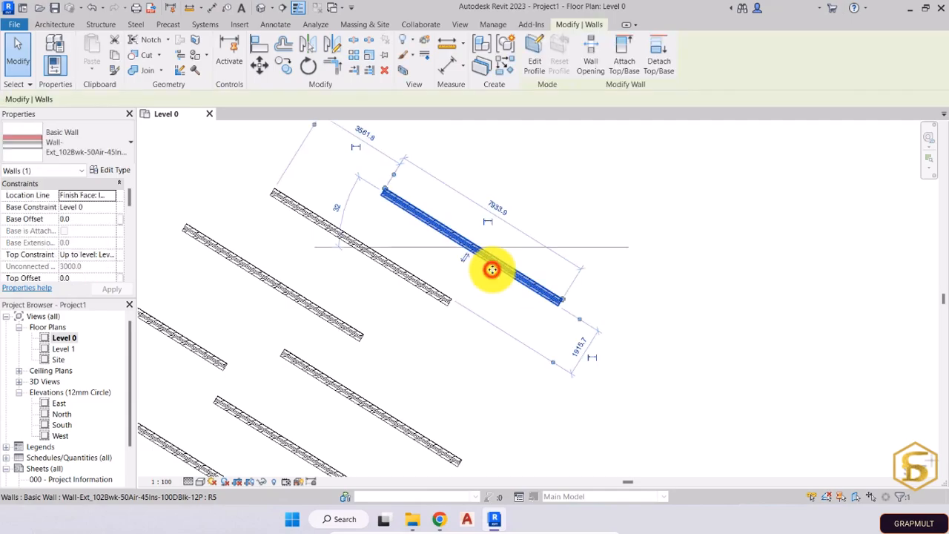
pyautogui.scroll(2, 502, 260)
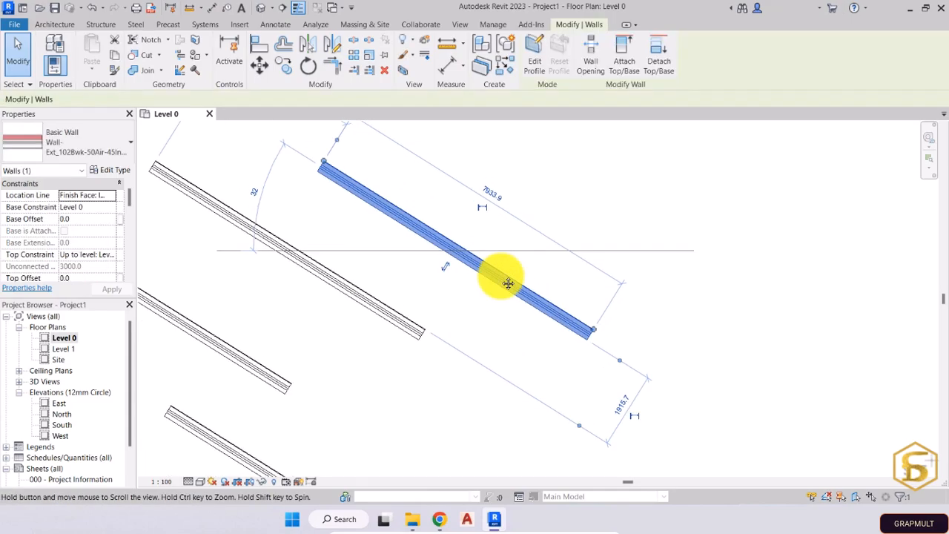
pyautogui.moveTo(508, 283); pyautogui.dragTo(497, 333, button='middle')
pyautogui.click(286, 71)
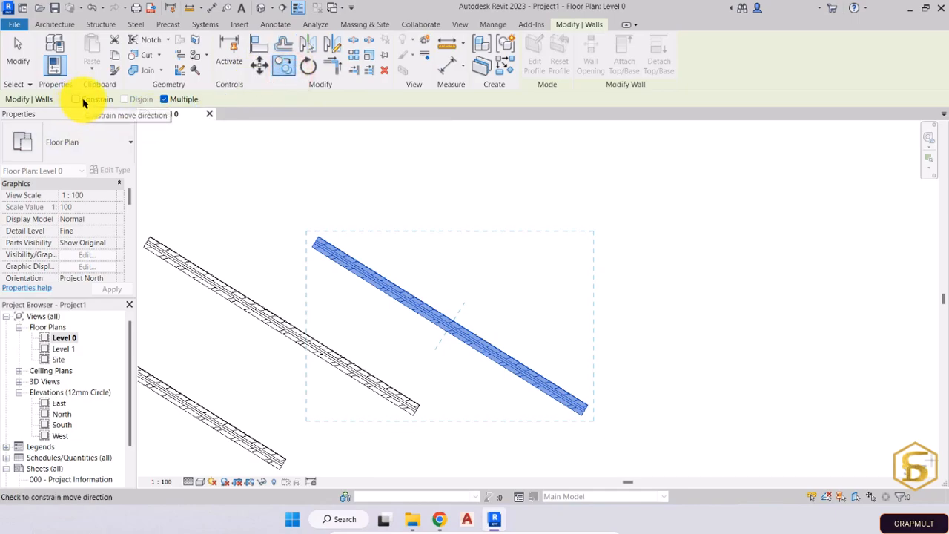
pyautogui.click(83, 101)
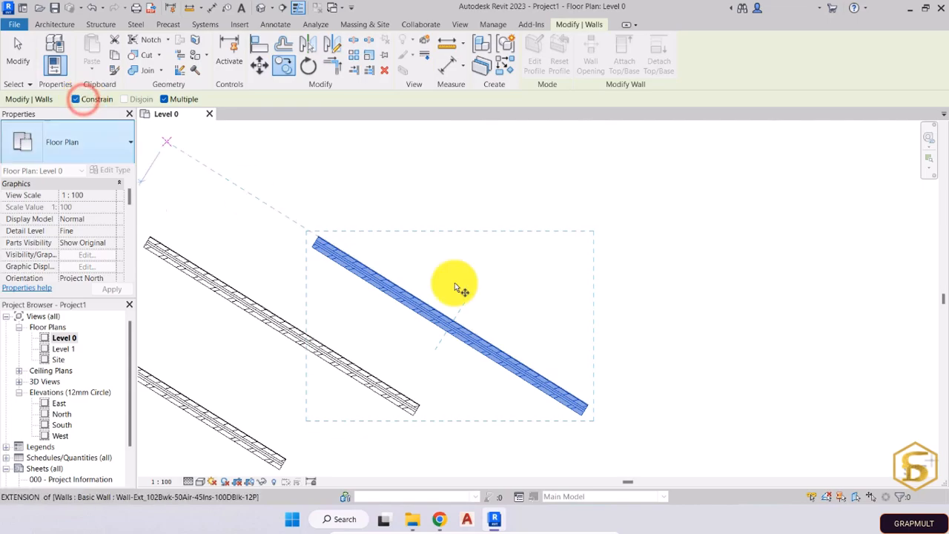
pyautogui.scroll(-1, 508, 278)
pyautogui.moveTo(491, 272); pyautogui.dragTo(401, 237, button='middle')
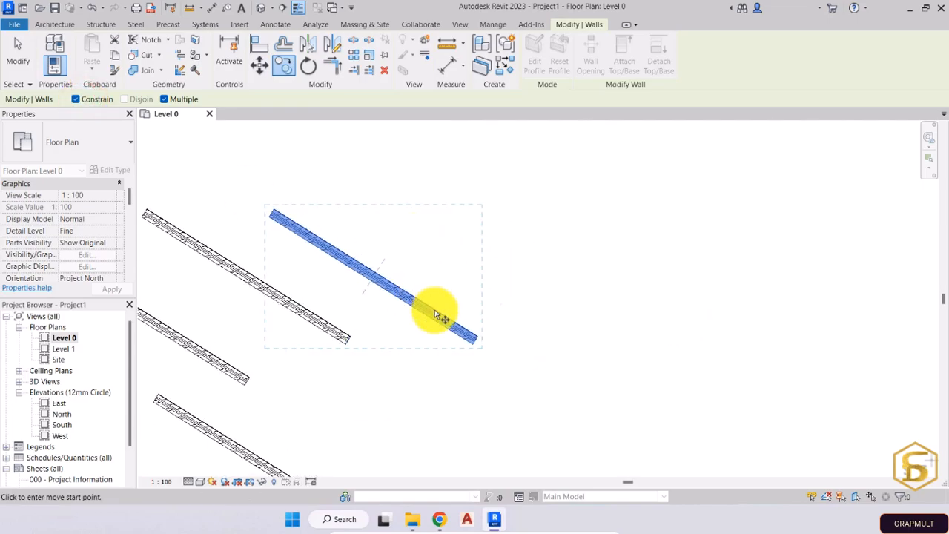
pyautogui.click(475, 344)
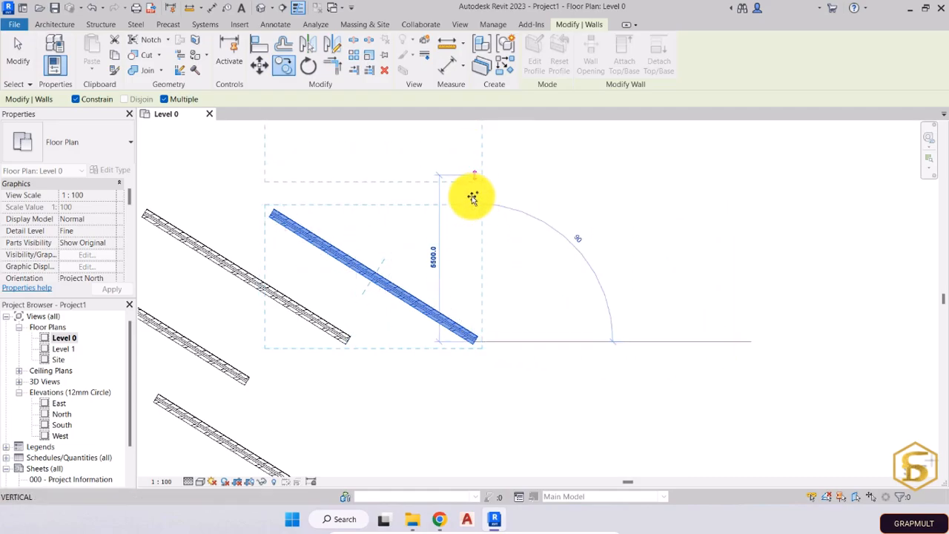
pyautogui.click(483, 183)
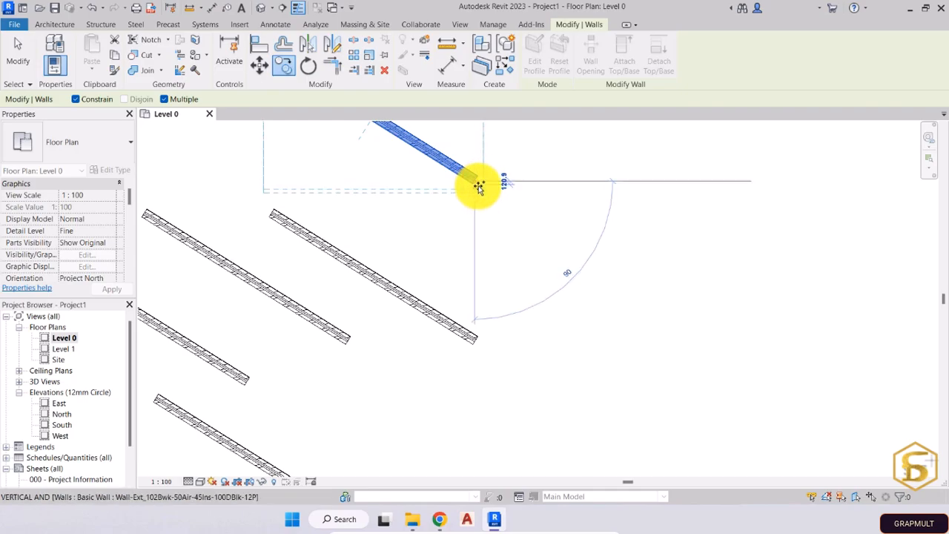
pyautogui.click(677, 191)
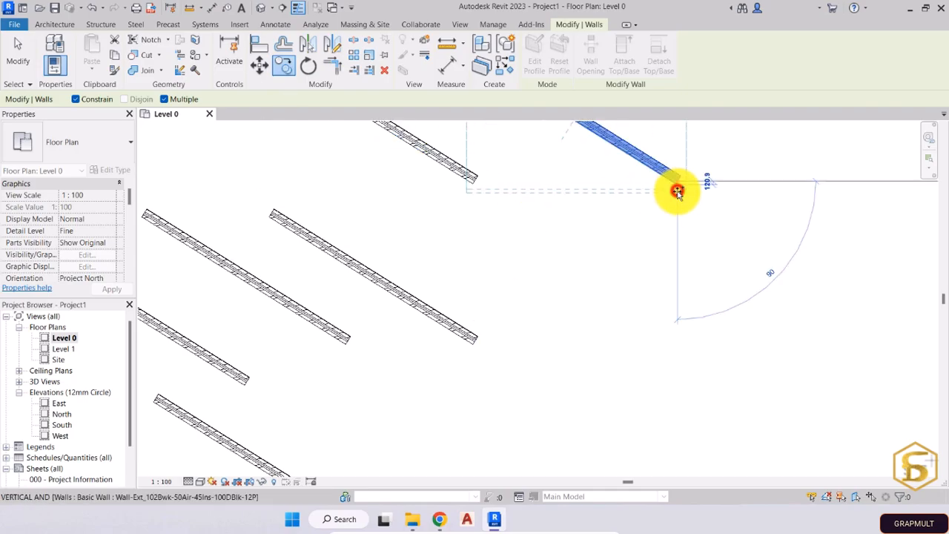
# Place two more constrained copies, one straight above the last and one 6000 horizontally to its right, and end the Copy command
pyautogui.moveTo(672, 191); pyautogui.dragTo(551, 385, button='middle')
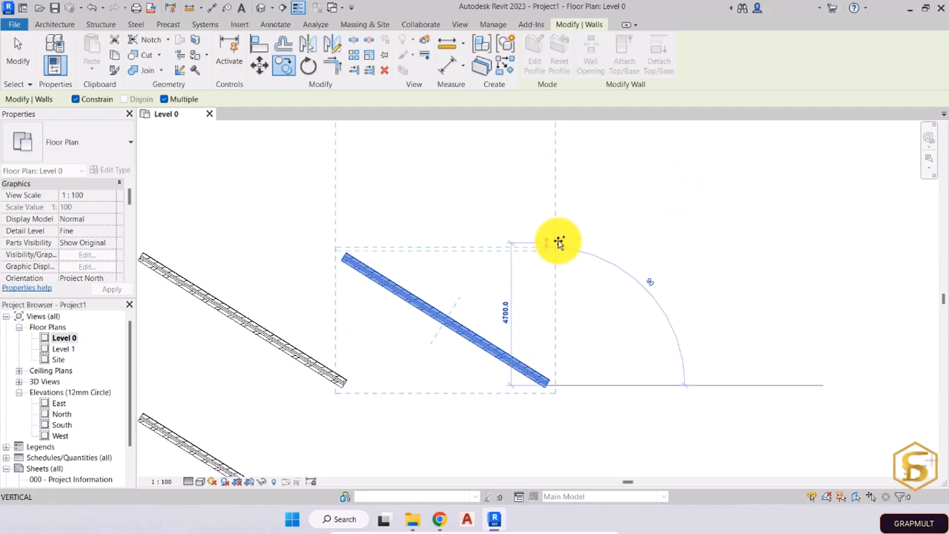
pyautogui.click(562, 235)
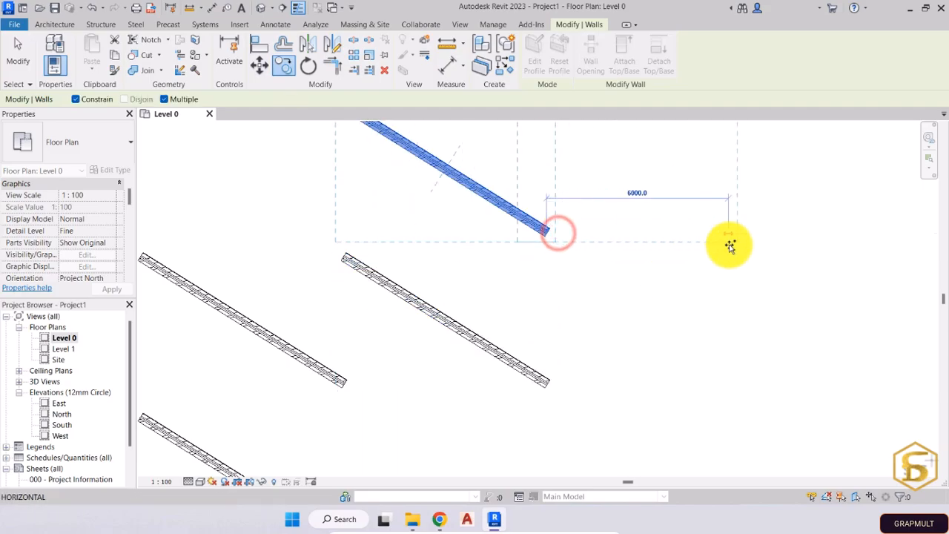
pyautogui.click(728, 244)
pyautogui.scroll(-5, 644, 268)
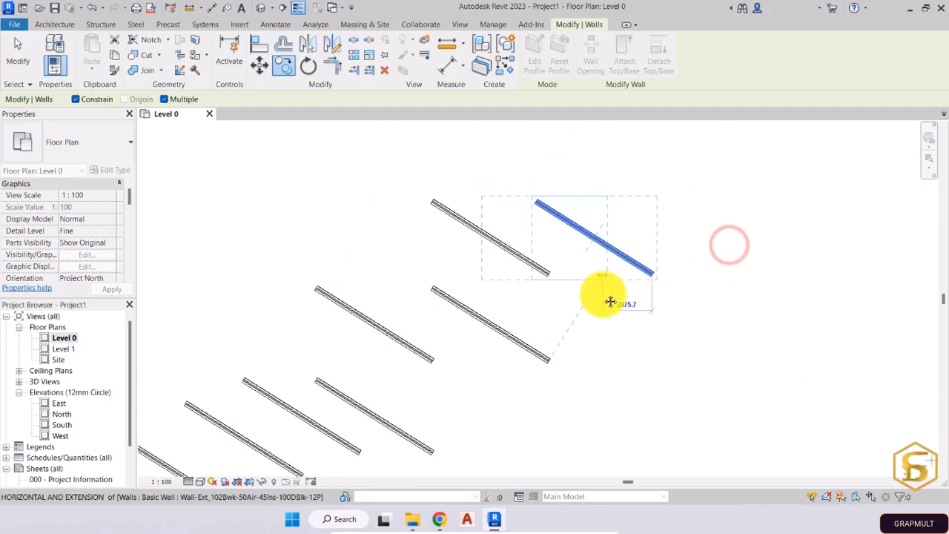
pyautogui.press('Escape')
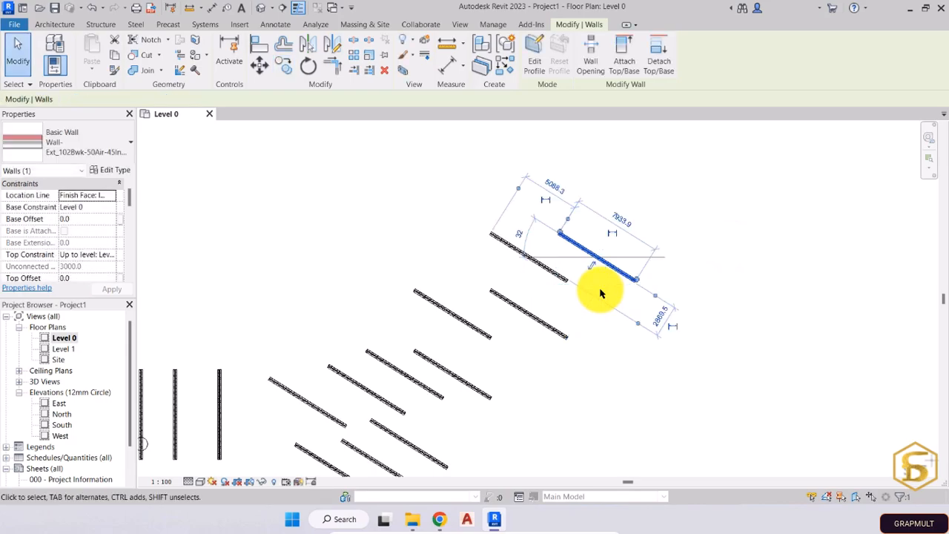
# Delete all the slanted walls, keeping the row of vertical walls
pyautogui.click(466, 210)
pyautogui.moveTo(549, 430); pyautogui.dragTo(608, 339, button='middle')
pyautogui.moveTo(733, 419); pyautogui.dragTo(369, 166)
pyautogui.press('Delete')
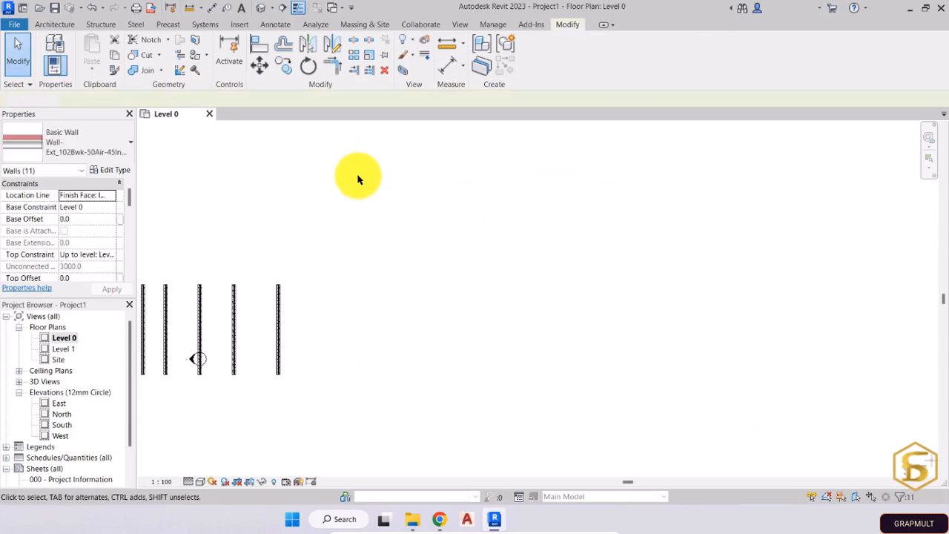
# Draw a horizontal wall about 2555 long, running right from the rightmost vertical wall above its mid-height, and end the Wall command
pyautogui.scroll(4, 233, 322)
pyautogui.moveTo(295, 344); pyautogui.dragTo(293, 296, button='middle')
pyautogui.scroll(2, 279, 246)
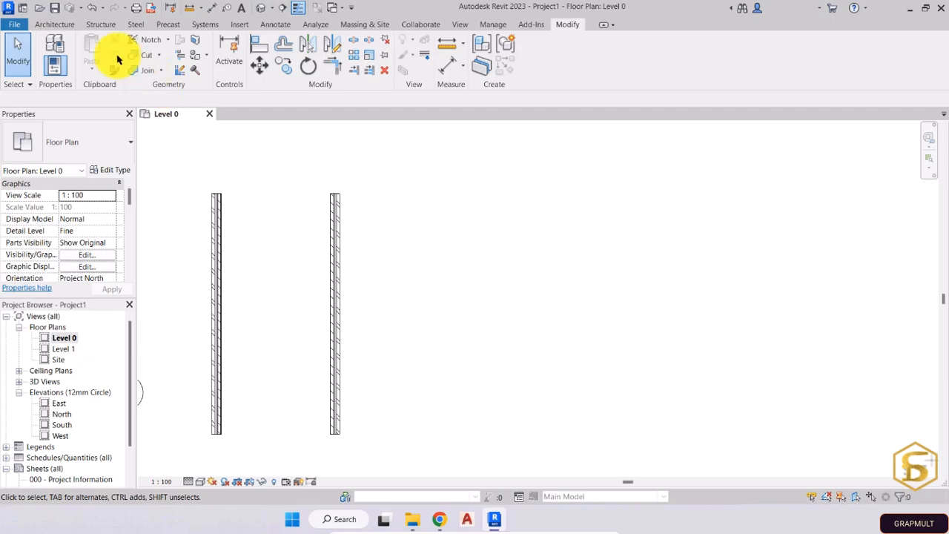
pyautogui.click(49, 27)
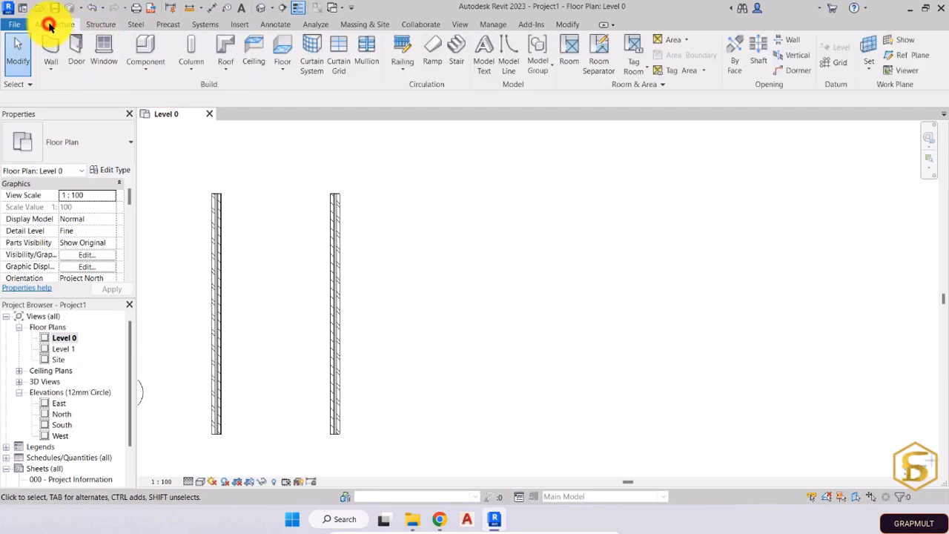
pyautogui.click(52, 46)
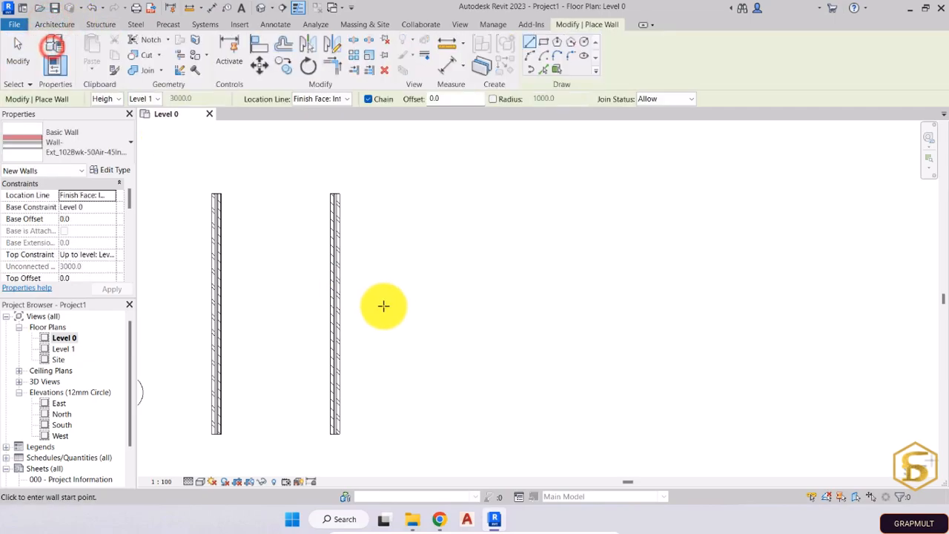
pyautogui.click(342, 293)
pyautogui.click(409, 290)
pyautogui.scroll(3, 349, 300)
pyautogui.scroll(4, 353, 302)
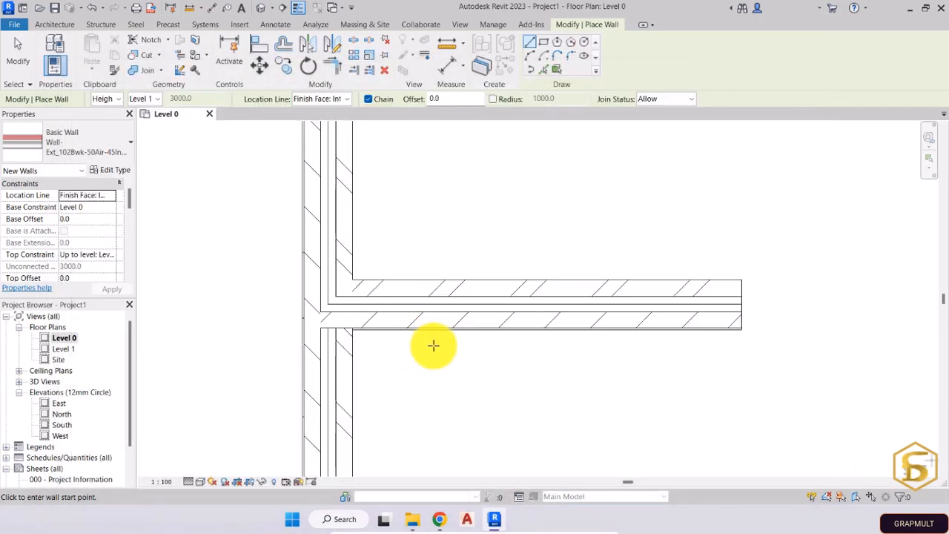
pyautogui.press('Escape')
pyautogui.press('Escape')
pyautogui.scroll(-5, 436, 346)
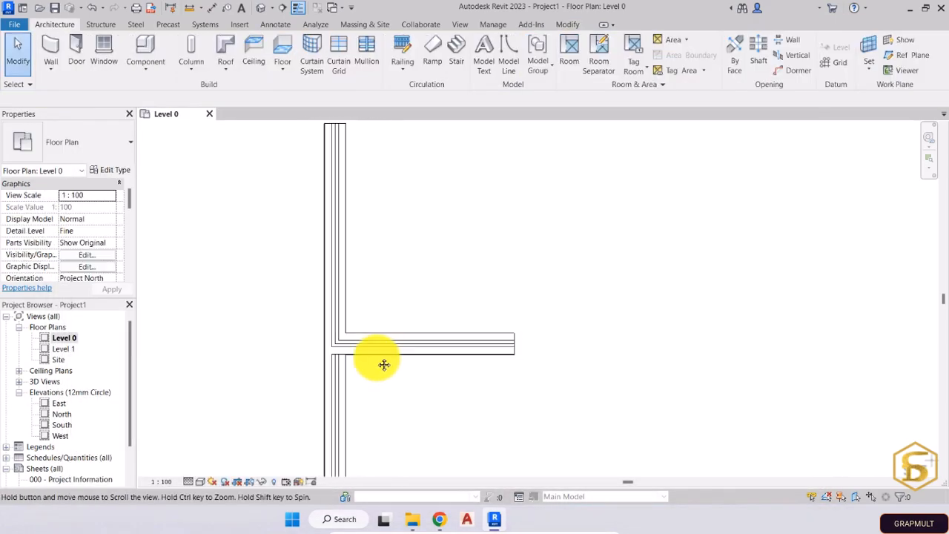
pyautogui.moveTo(384, 364); pyautogui.dragTo(339, 353, button='middle')
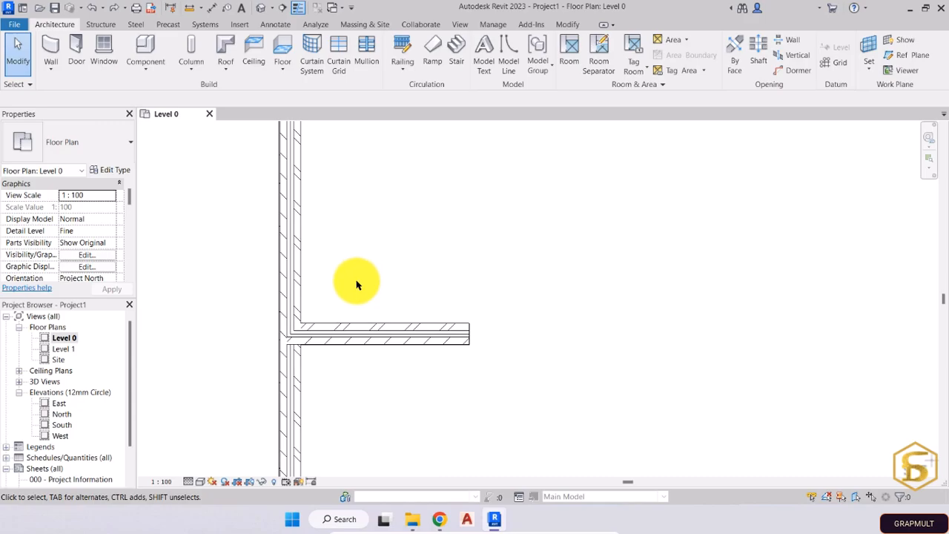
pyautogui.click(371, 338)
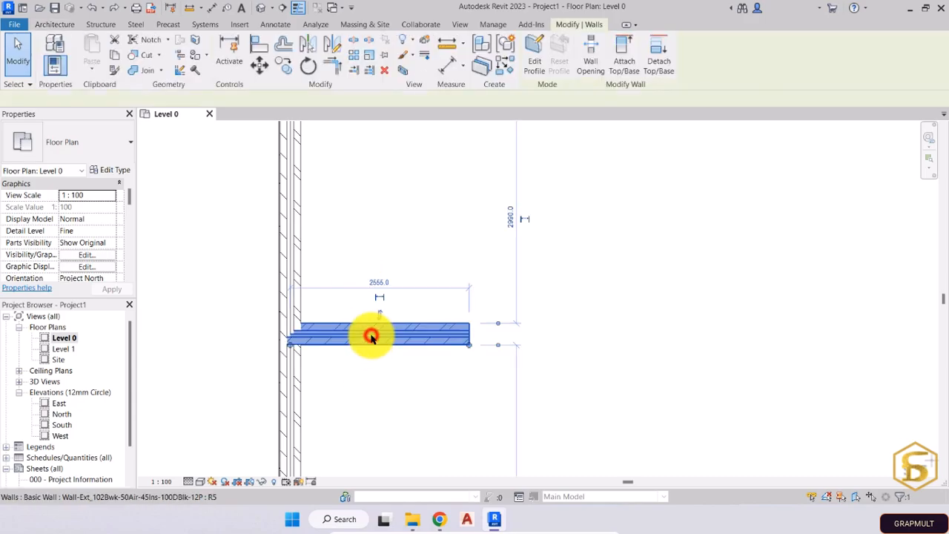
pyautogui.click(296, 78)
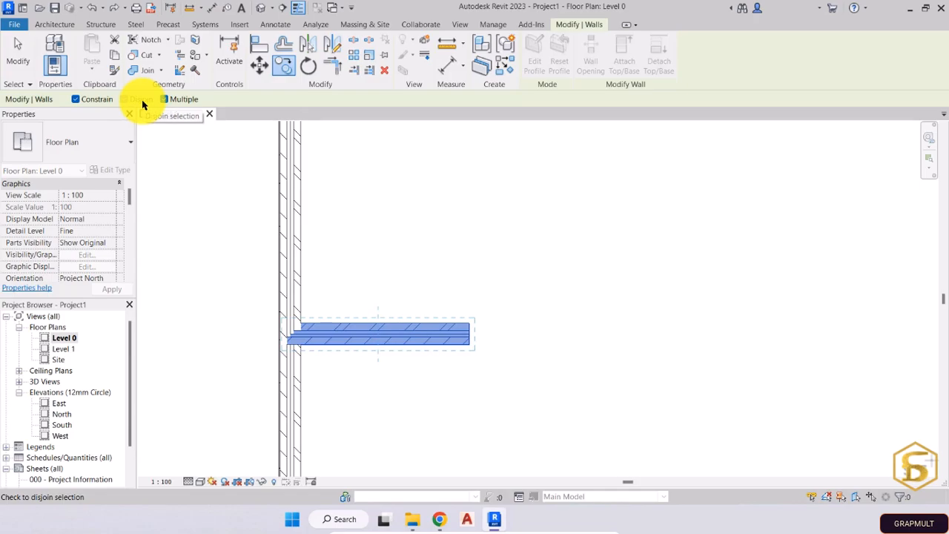
pyautogui.click(164, 99)
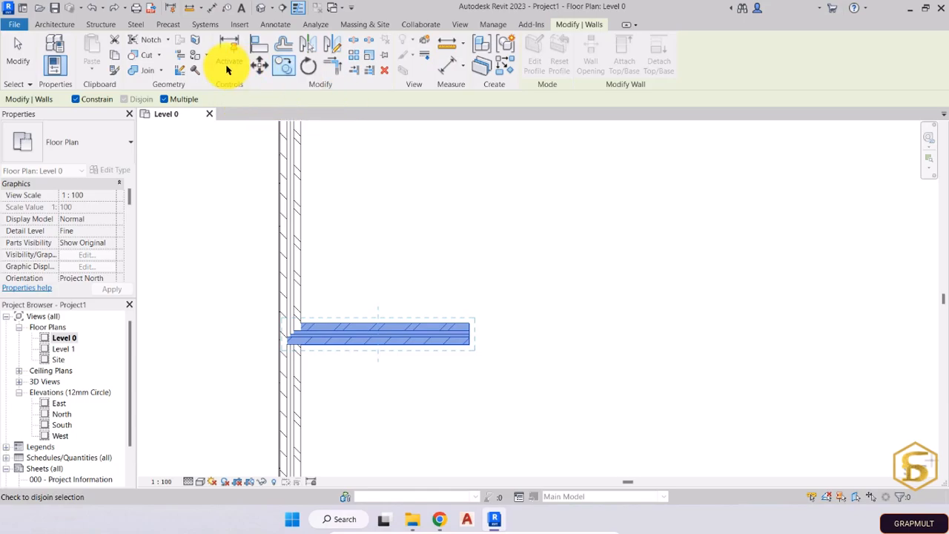
pyautogui.click(263, 70)
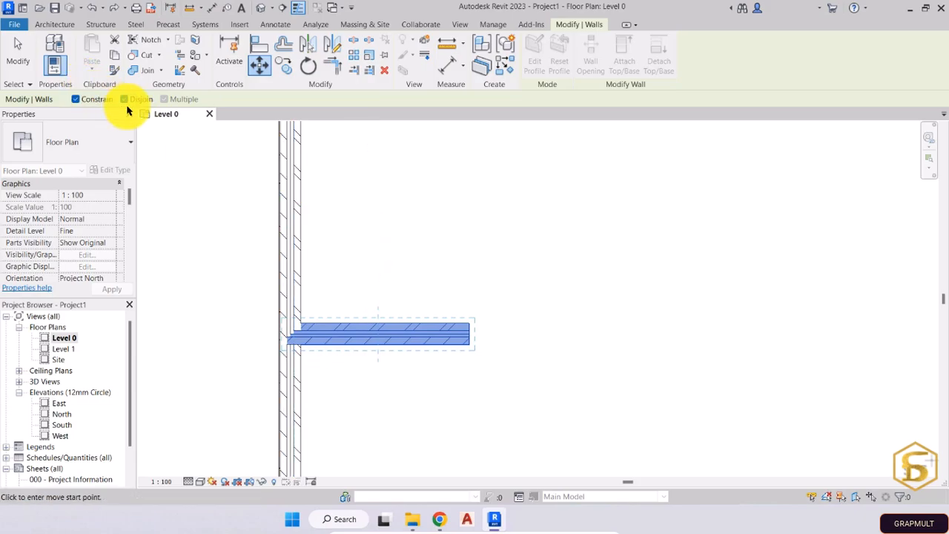
pyautogui.press('Escape')
pyautogui.press('Escape')
# Move the horizontal wall to the right with Constrain on and Disjoin off, stretching it to 4155 long while still joined to the vertical wall
pyautogui.click(371, 338)
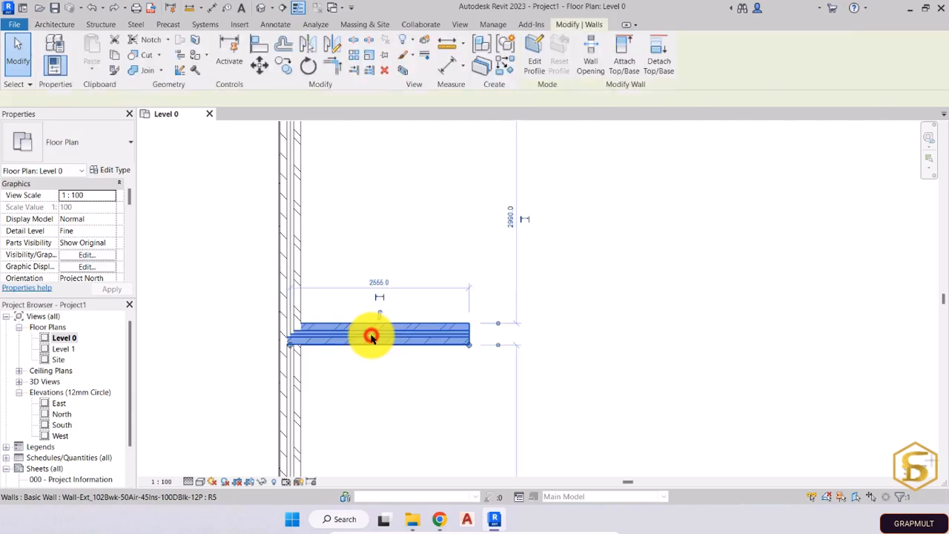
pyautogui.click(290, 71)
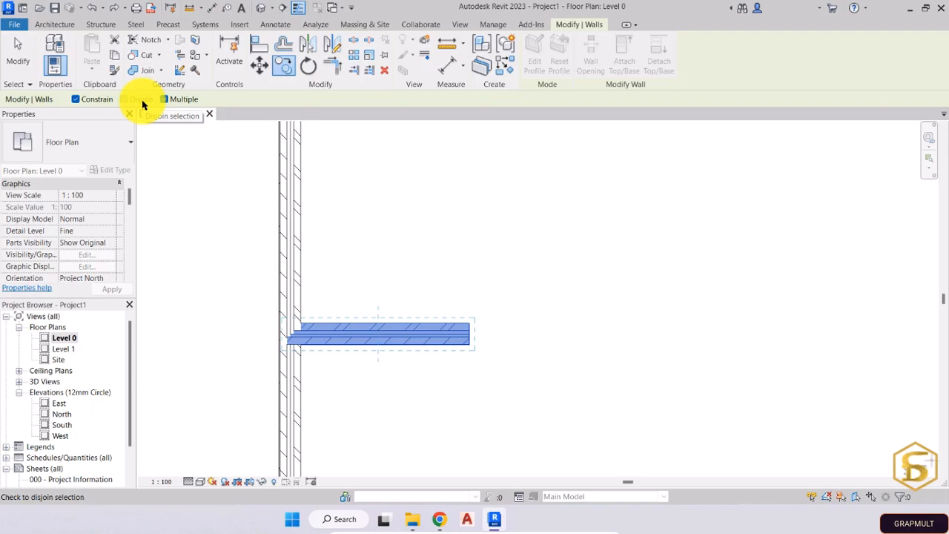
pyautogui.click(262, 68)
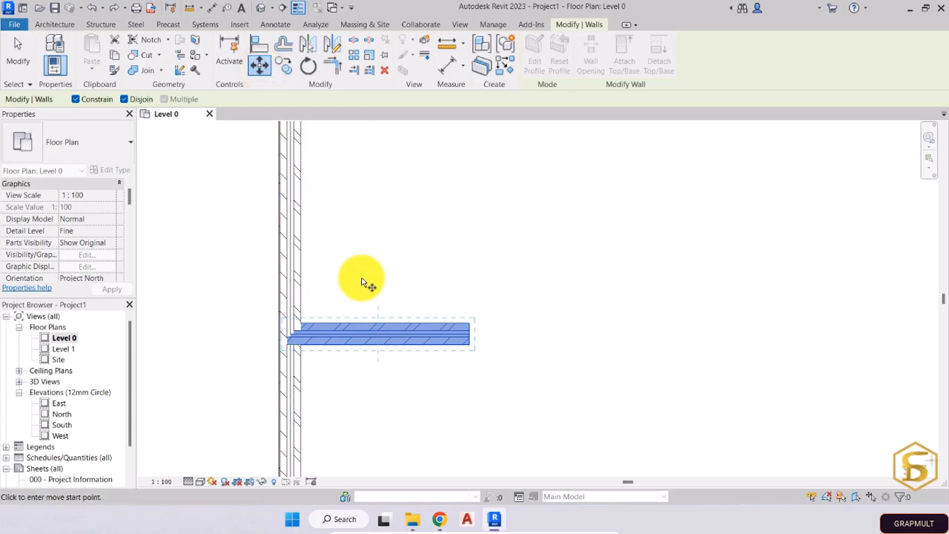
pyautogui.click(145, 99)
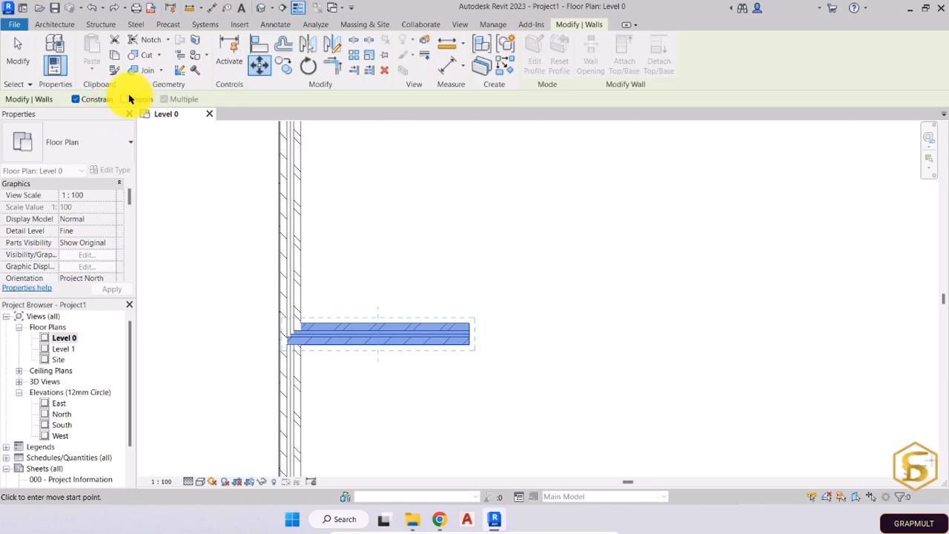
pyautogui.click(356, 334)
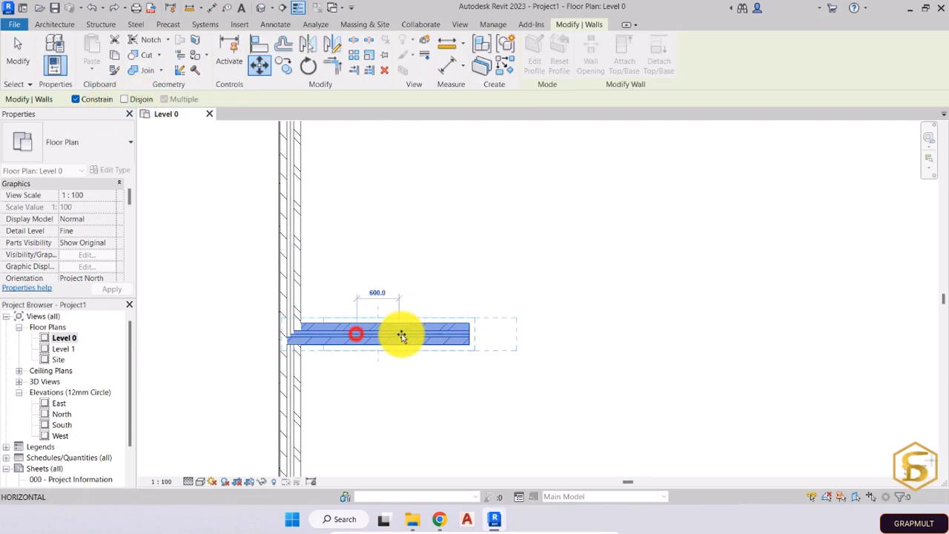
pyautogui.click(466, 335)
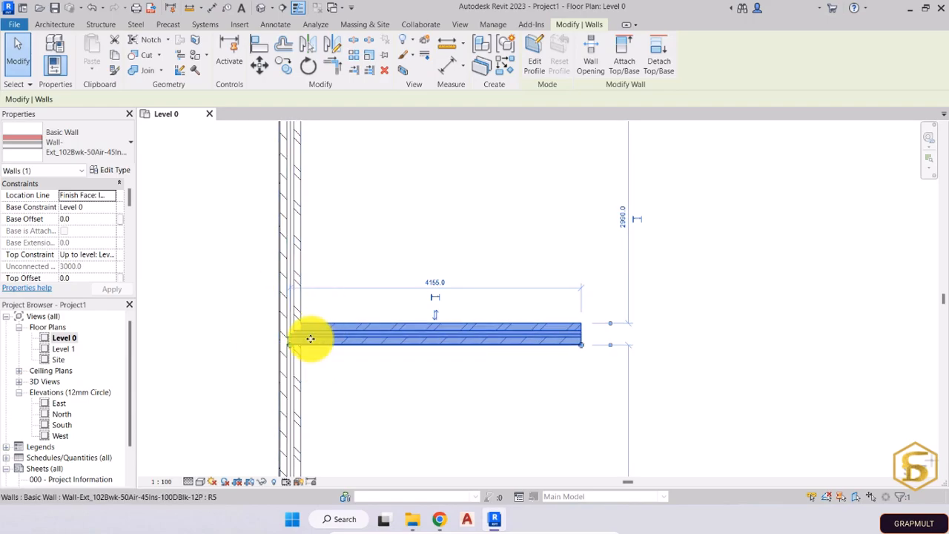
# Shift the horizontal wall up freehand to 1600 below the vertical wall's upper end, and try to shift it right without the Move tool
pyautogui.moveTo(432, 334); pyautogui.dragTo(419, 240)
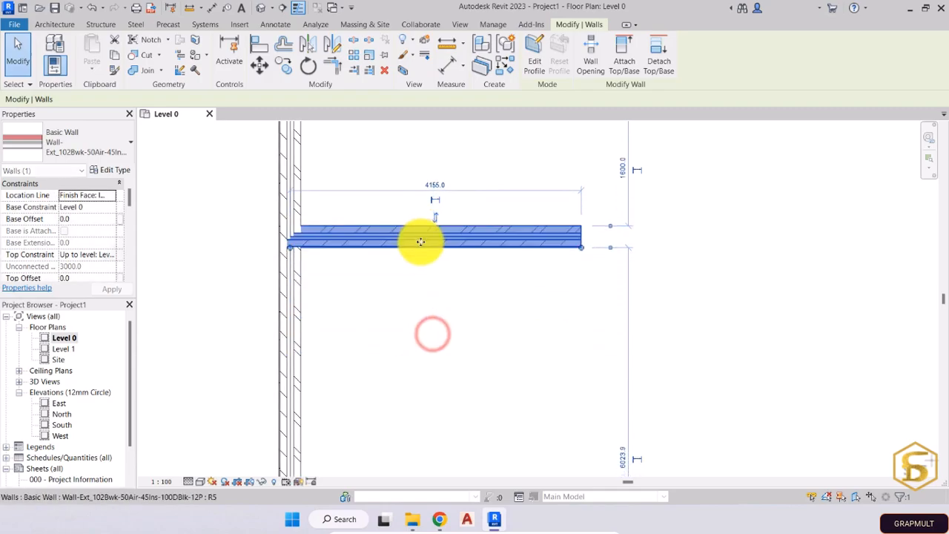
pyautogui.moveTo(536, 238); pyautogui.dragTo(759, 236)
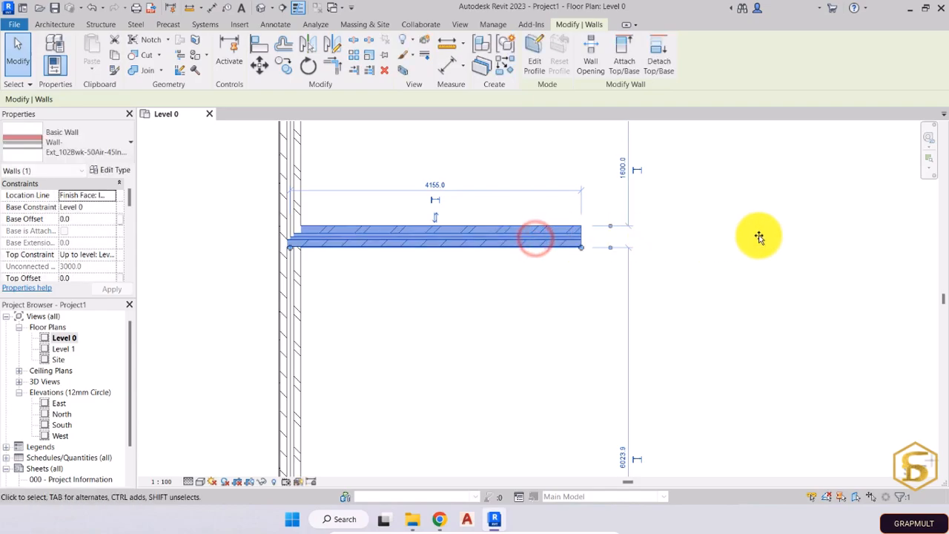
pyautogui.click(548, 239)
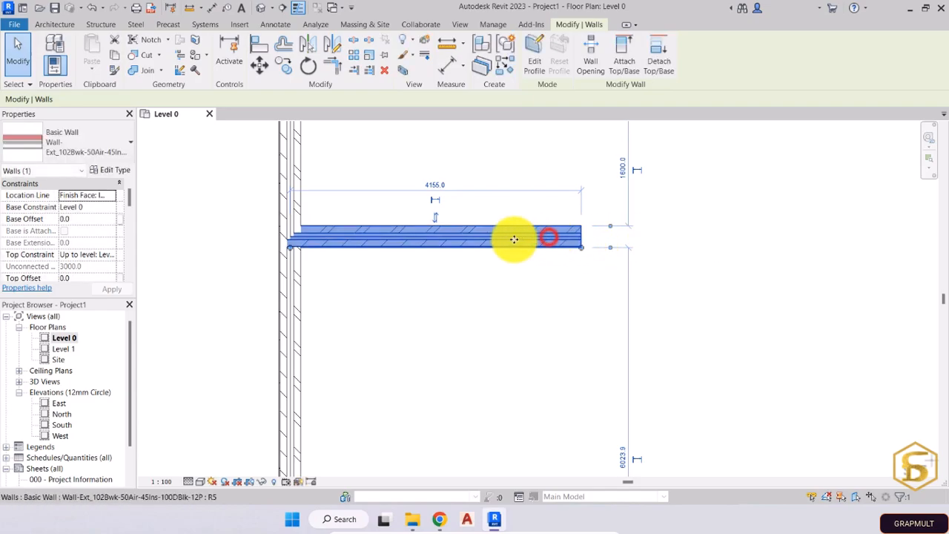
pyautogui.moveTo(514, 239)
pyautogui.mouseDown()
pyautogui.moveTo(642, 239)
pyautogui.moveTo(629, 238)
pyautogui.mouseUp()
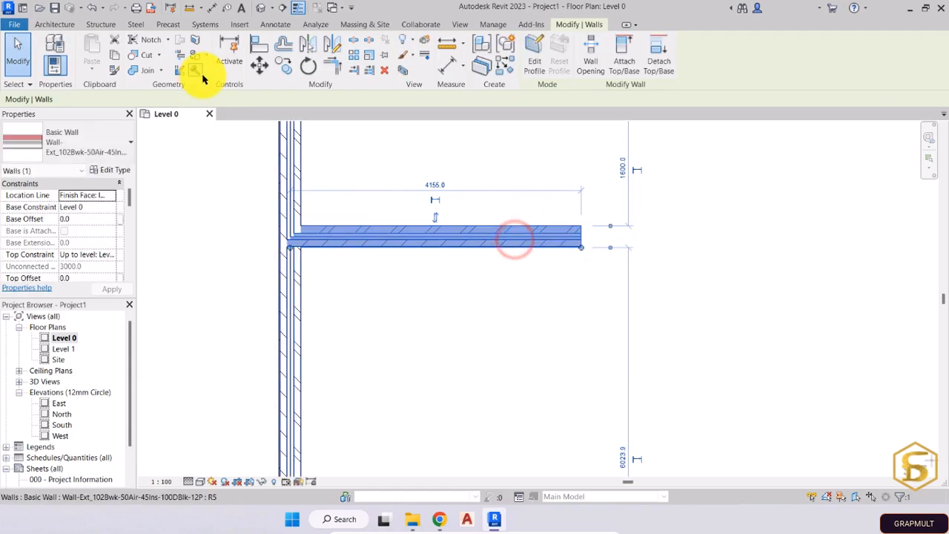
# Move the joined horizontal wall further right with the Move tool, stretching it to 7255 long
pyautogui.click(261, 67)
pyautogui.click(403, 229)
pyautogui.click(621, 229)
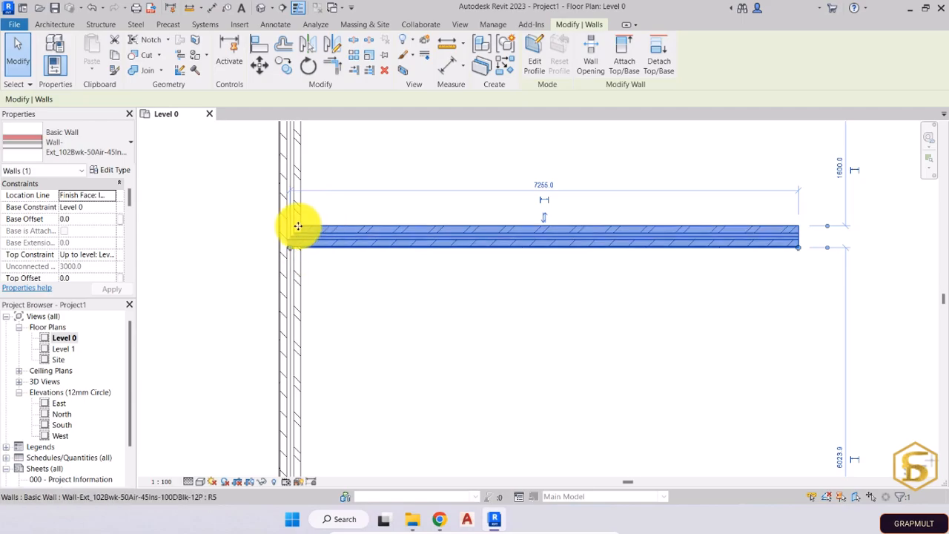
pyautogui.moveTo(419, 252); pyautogui.dragTo(373, 318, button='middle')
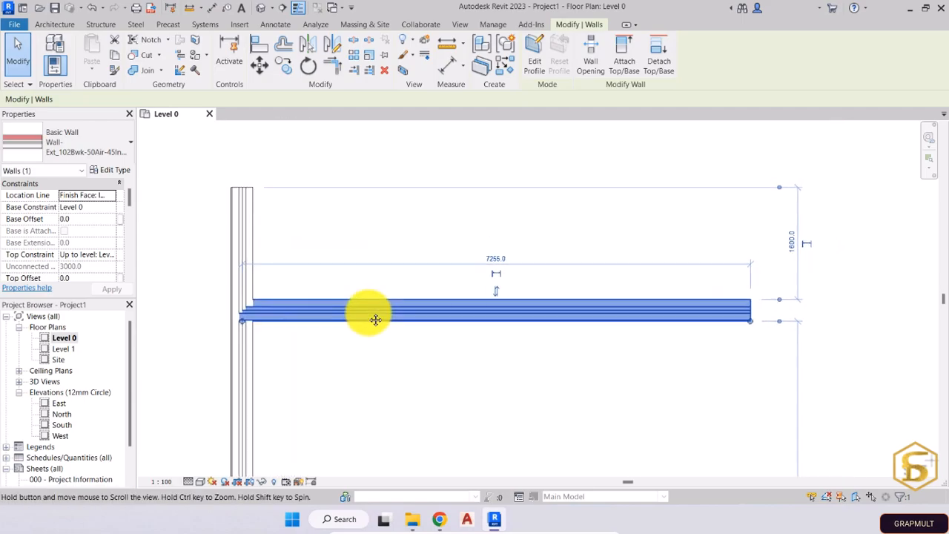
# Move the horizontal wall down and right with Disjoin on and Constrain off, detaching it to about 2508 from the vertical wall
pyautogui.click(259, 68)
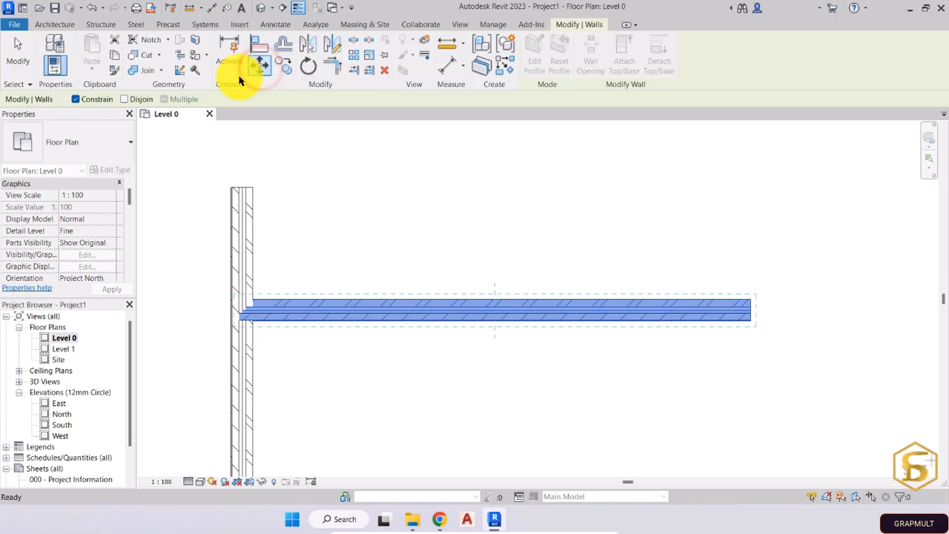
pyautogui.click(128, 99)
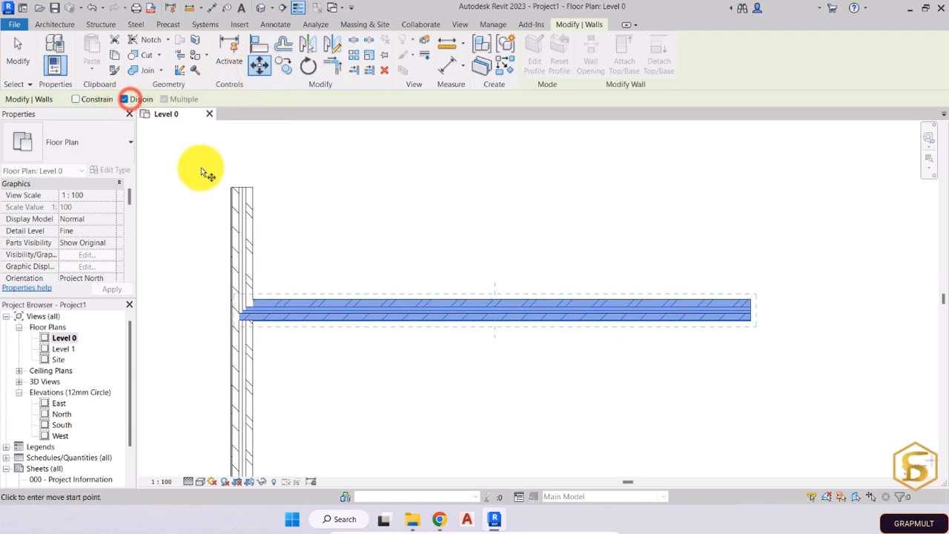
pyautogui.click(283, 306)
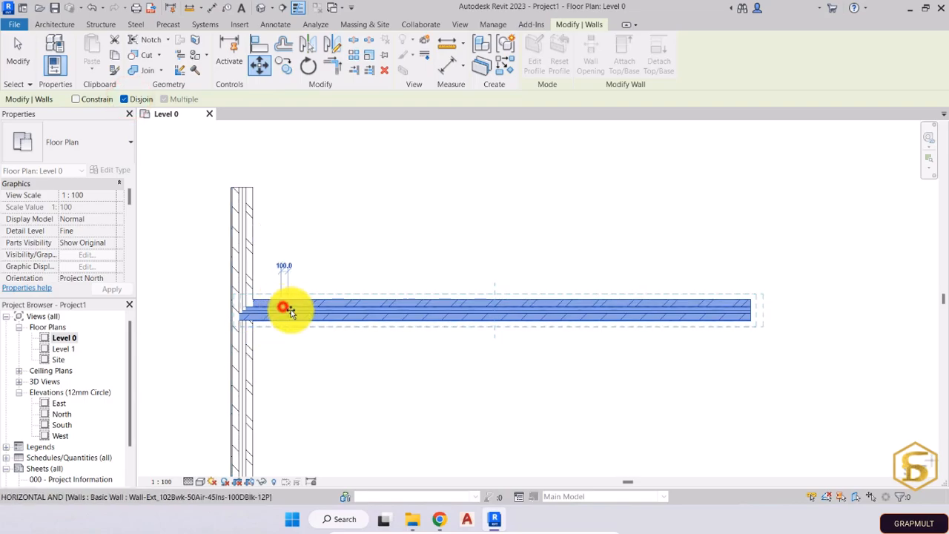
pyautogui.click(473, 368)
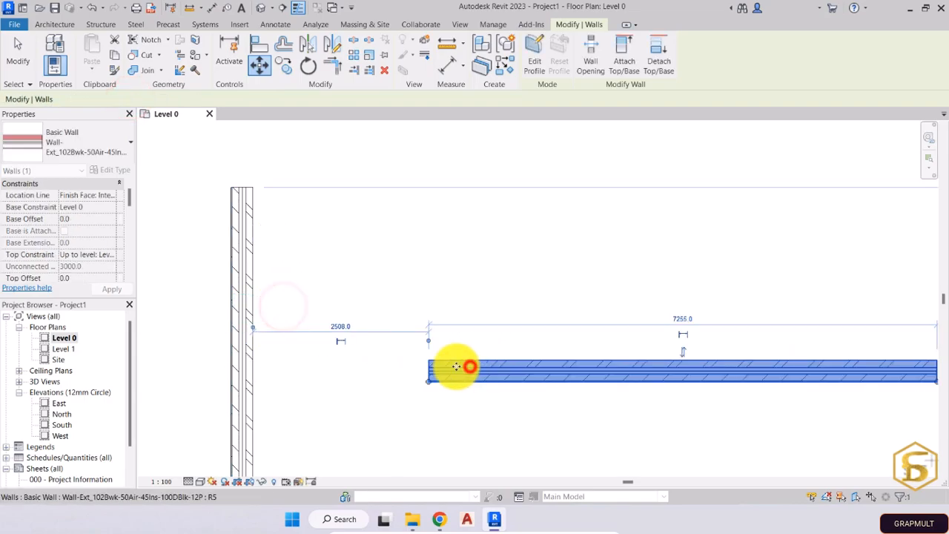
pyautogui.scroll(-1, 360, 356)
pyautogui.scroll(-2, 359, 356)
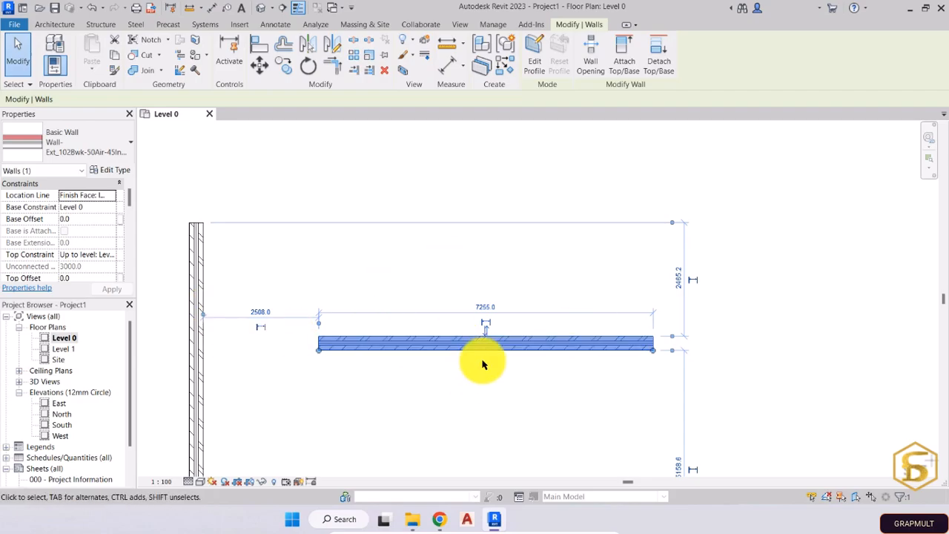
# Shift the detached horizontal wall freehand to about 700 from the vertical wall and 3100 below that wall's upper end
pyautogui.moveTo(476, 341); pyautogui.dragTo(394, 371)
pyautogui.scroll(3, 335, 402)
pyautogui.moveTo(338, 399); pyautogui.dragTo(413, 334, button='middle')
pyautogui.scroll(-2, 413, 335)
pyautogui.click(287, 70)
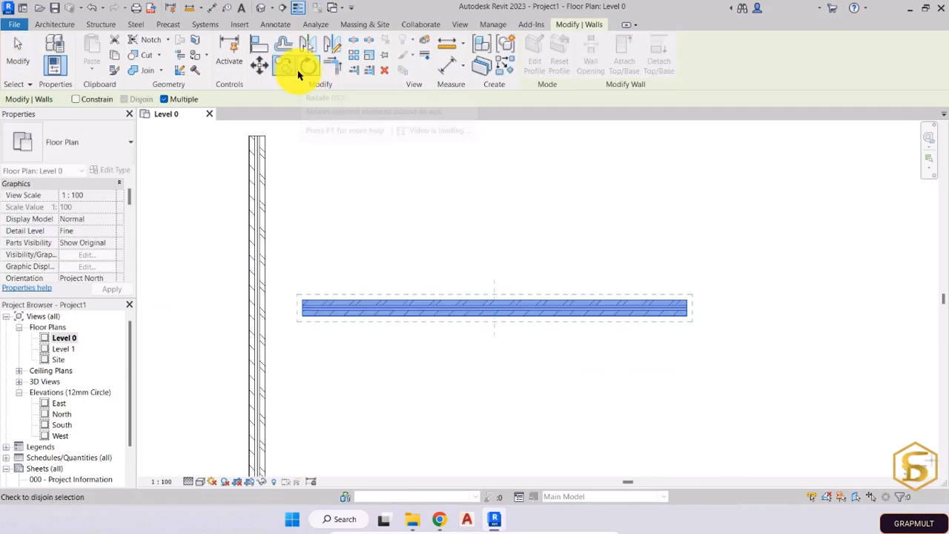
pyautogui.click(163, 99)
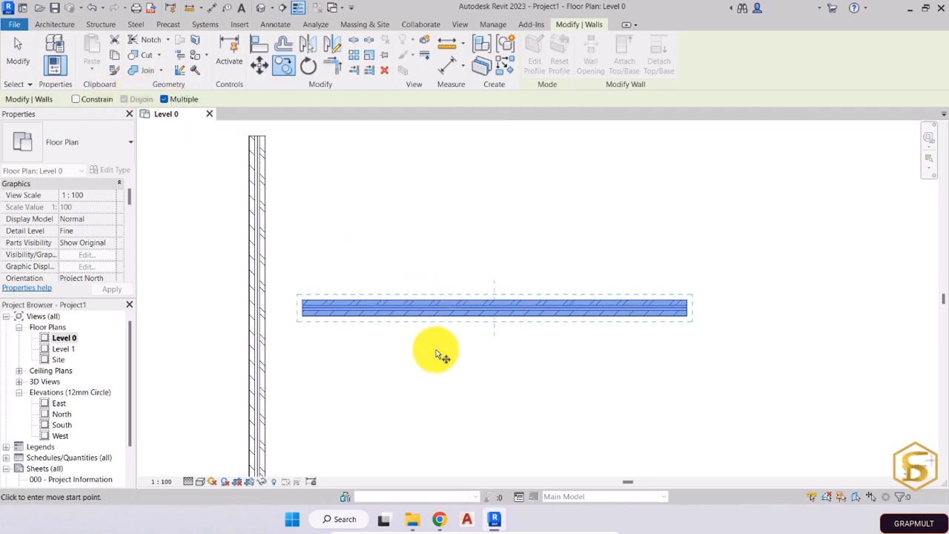
pyautogui.click(413, 330)
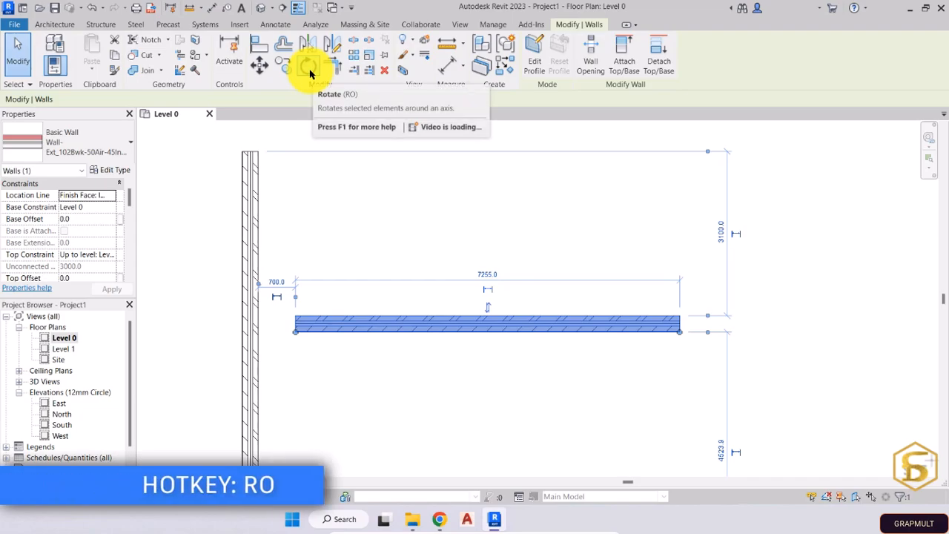
# Rotate a copy of the horizontal wall about its midpoint with Copy on, starting from a vertical ray and turning it 62° clockwise
pyautogui.click(310, 69)
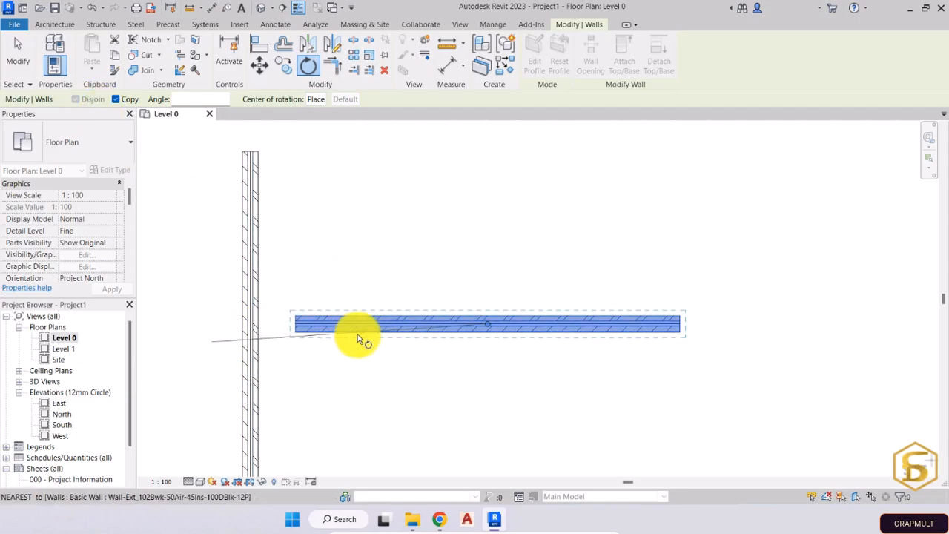
pyautogui.click(116, 99)
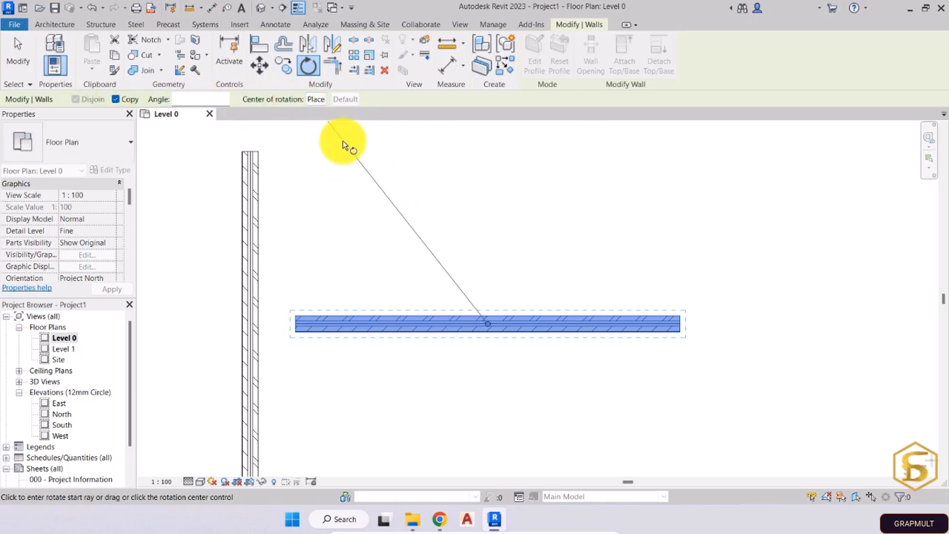
pyautogui.moveTo(481, 270); pyautogui.dragTo(413, 269, button='middle')
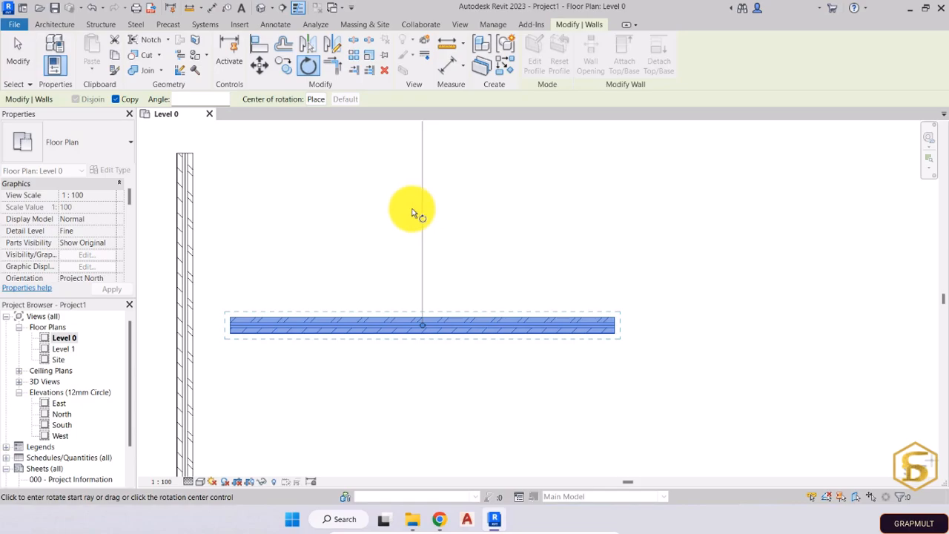
pyautogui.click(424, 206)
pyautogui.click(422, 215)
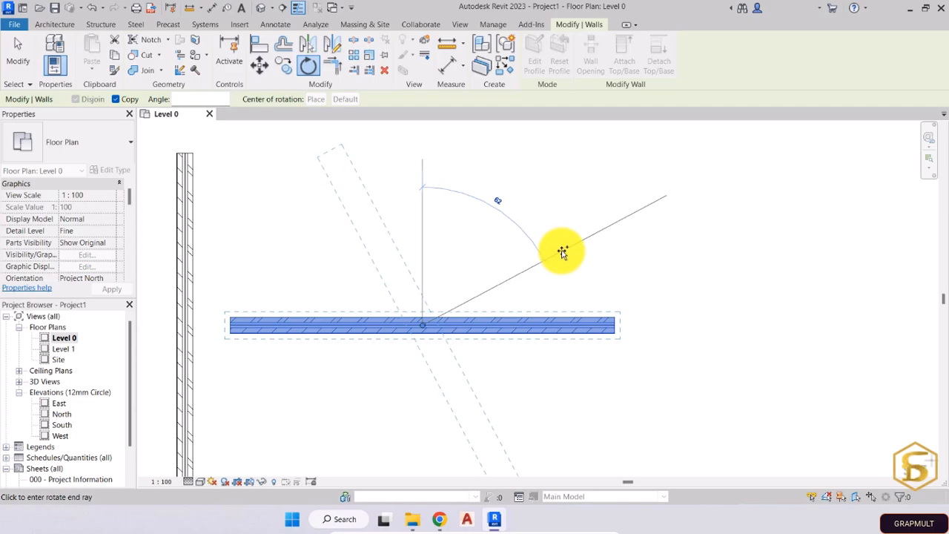
pyautogui.click(563, 253)
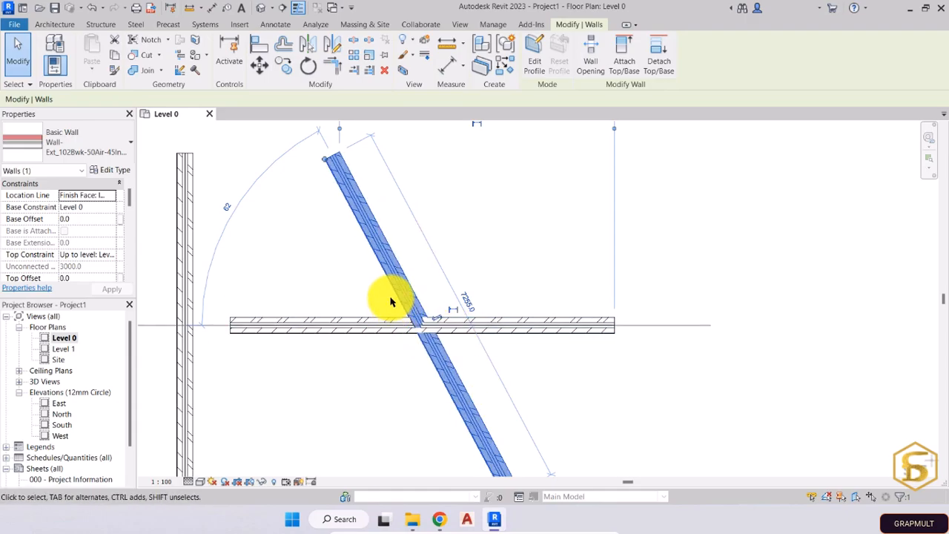
pyautogui.click(310, 63)
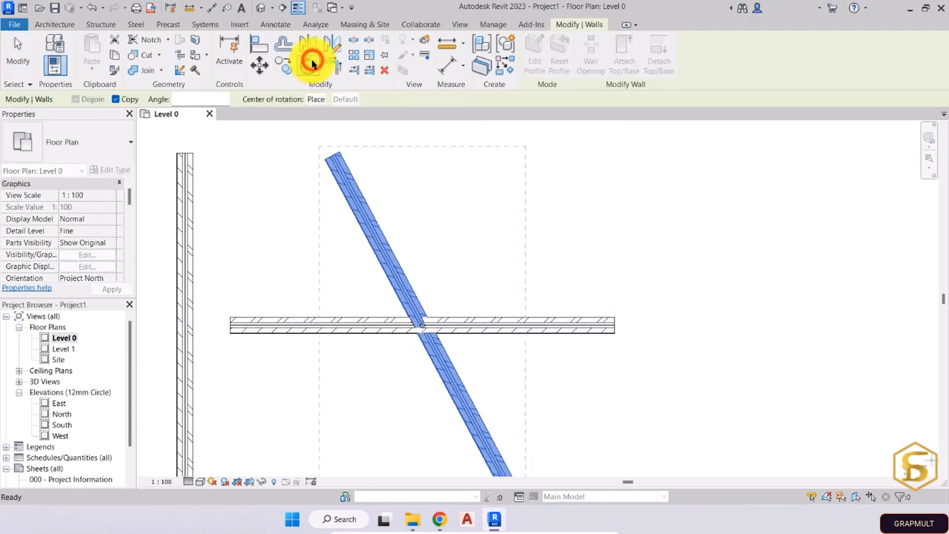
pyautogui.click(115, 99)
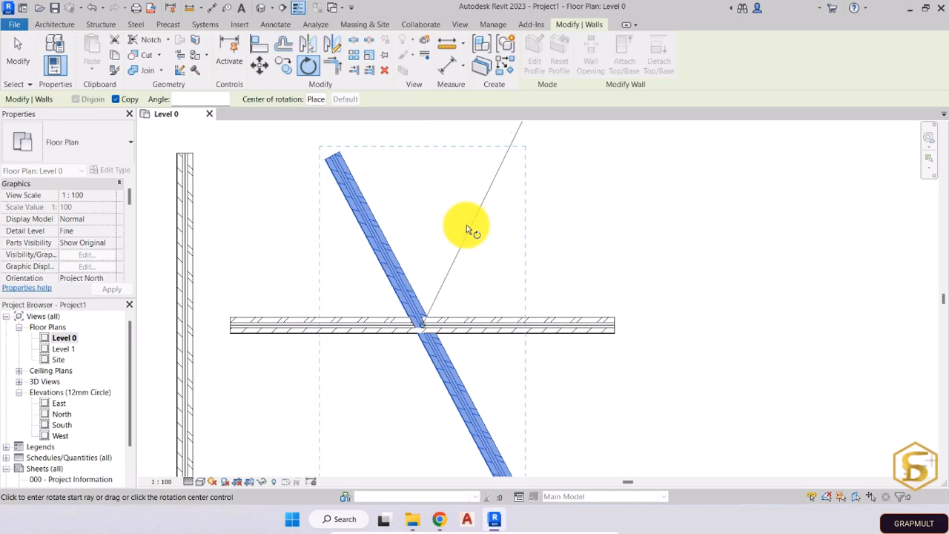
pyautogui.press('Escape')
pyautogui.press('Escape')
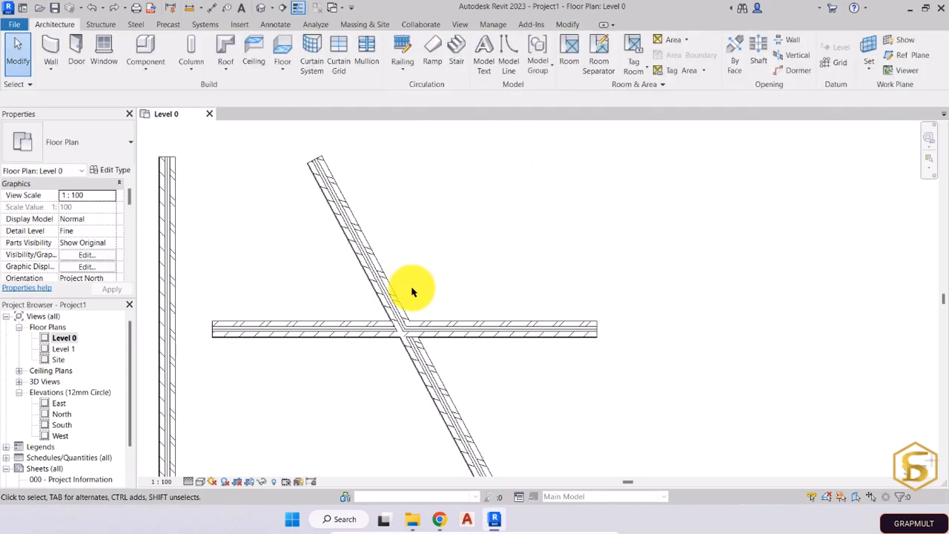
# Rotate a copy of the slanted wall clockwise about the crossing point, from the horizontal wall's axis to the slanted wall's own axis
pyautogui.moveTo(424, 278); pyautogui.dragTo(430, 276, button='middle')
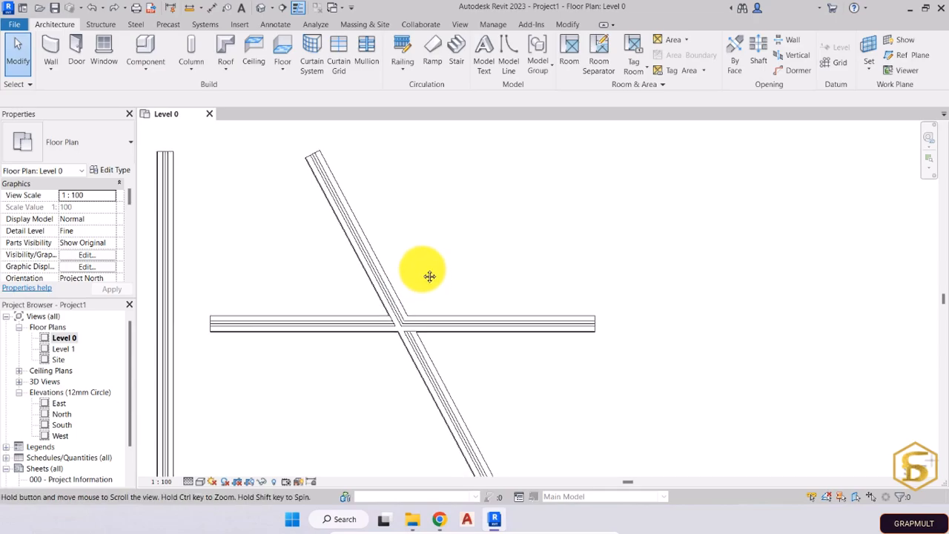
pyautogui.click(378, 259)
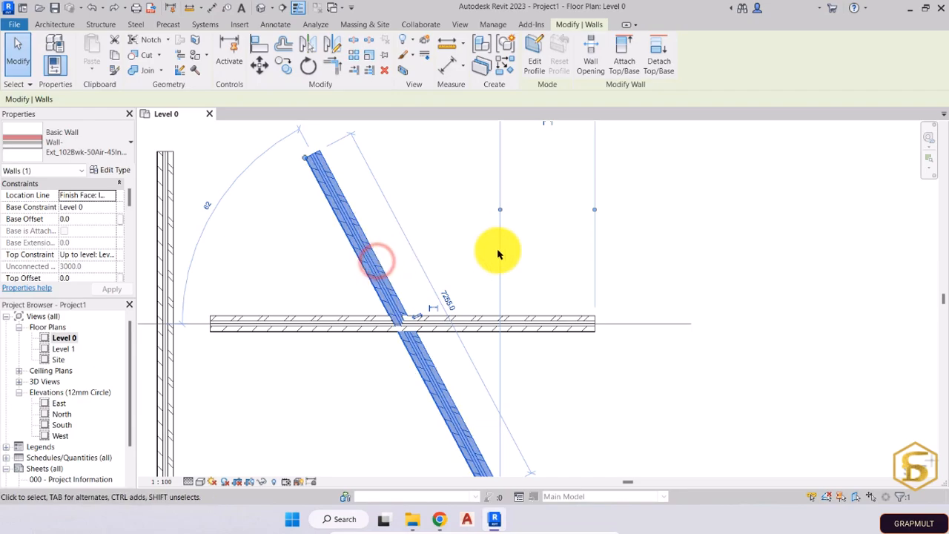
pyautogui.click(313, 61)
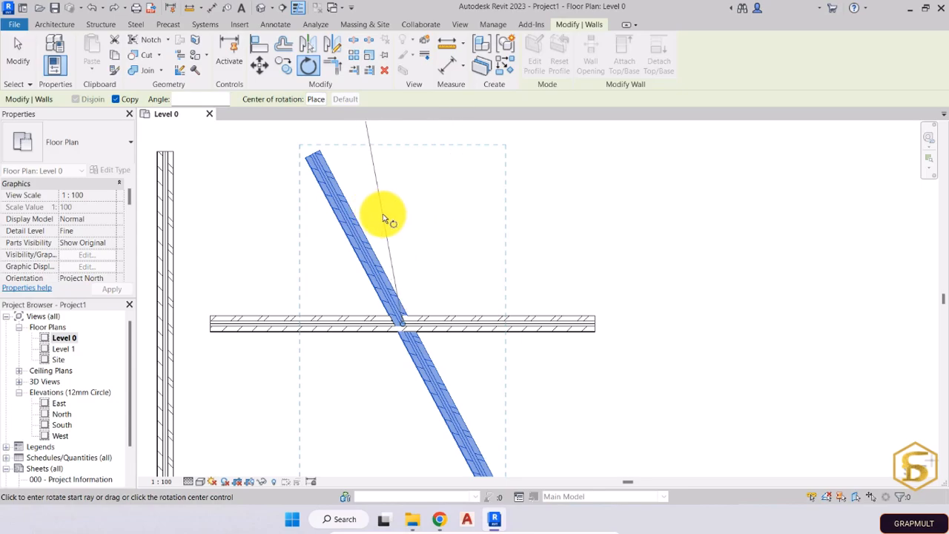
pyautogui.scroll(2, 407, 233)
pyautogui.moveTo(407, 233); pyautogui.dragTo(461, 283, button='middle')
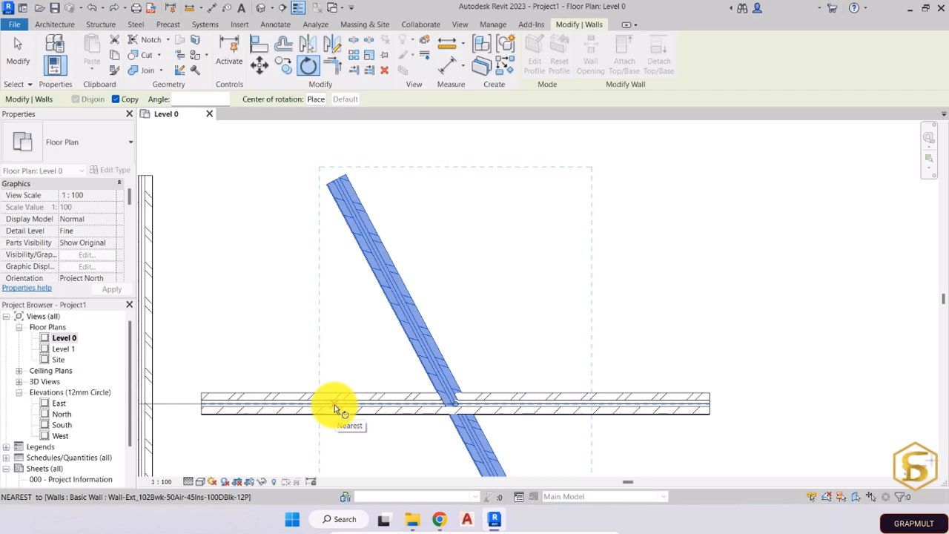
pyautogui.scroll(5, 334, 405)
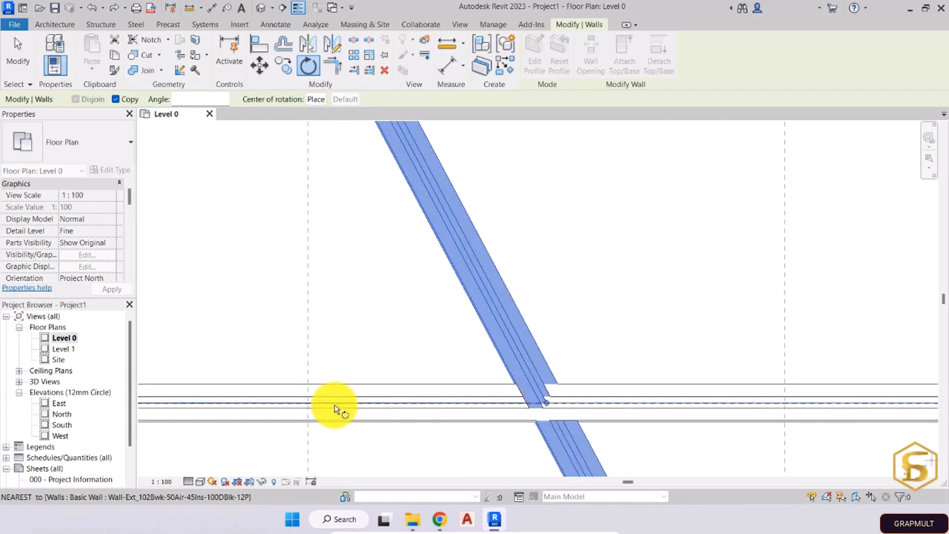
pyautogui.click(334, 405)
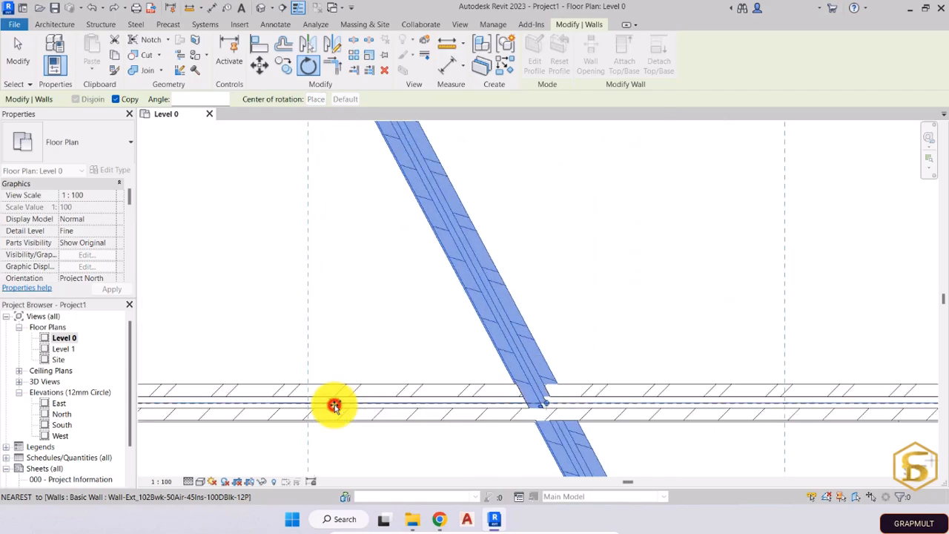
pyautogui.scroll(-2, 334, 405)
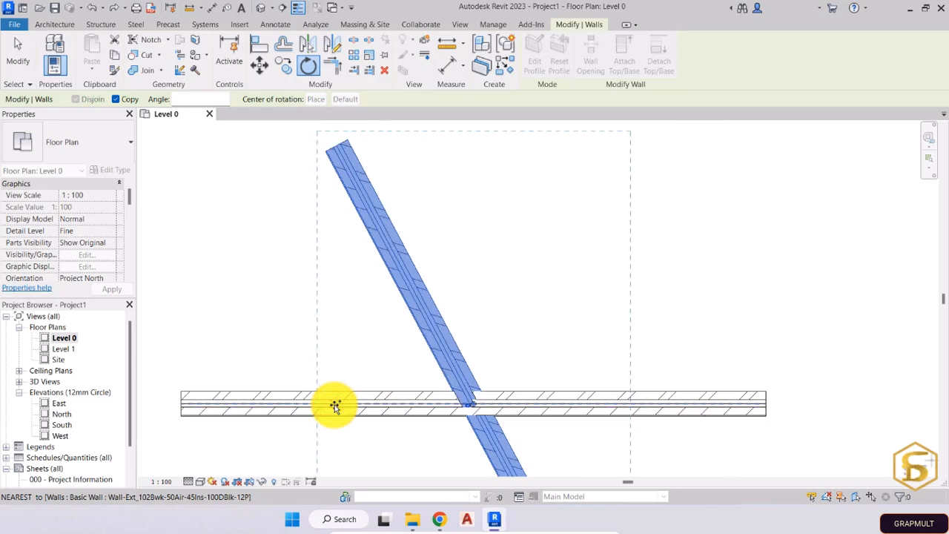
pyautogui.scroll(-1, 335, 403)
pyautogui.click(336, 402)
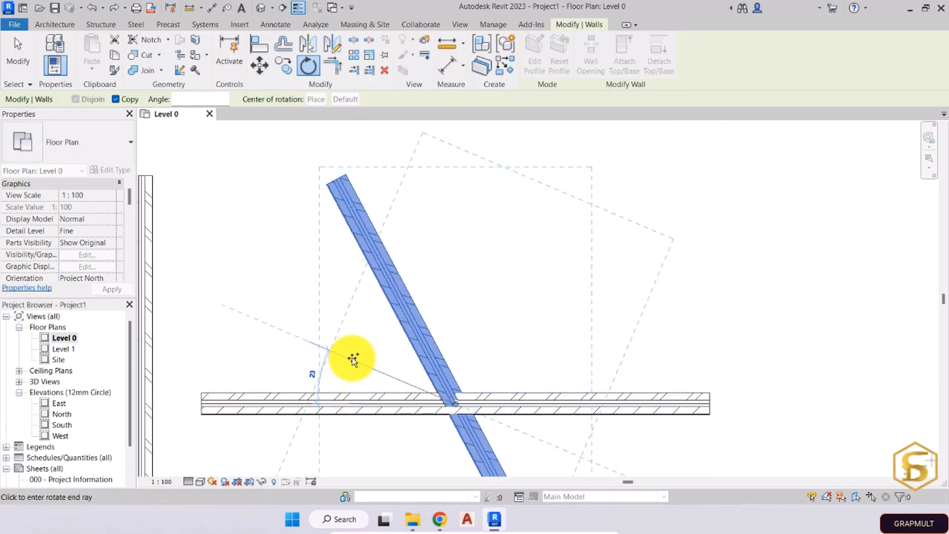
pyautogui.click(395, 289)
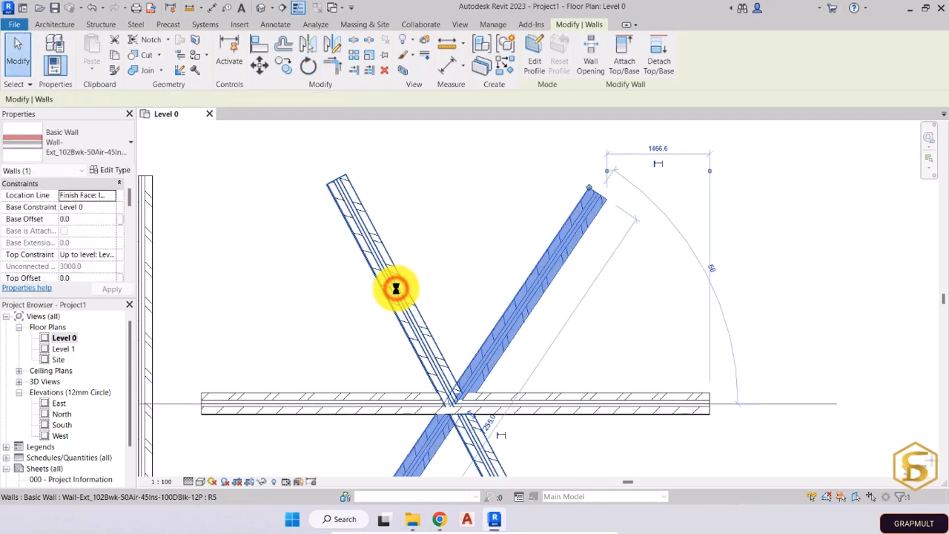
# Select the horizontal wall and the two slanted walls crossing it, and delete all three
pyautogui.moveTo(450, 302); pyautogui.dragTo(403, 278, button='middle')
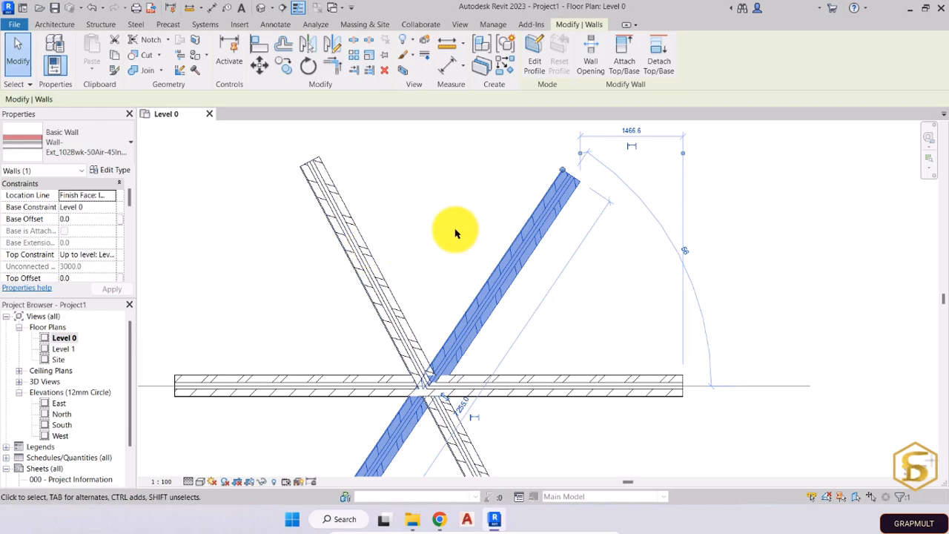
pyautogui.moveTo(441, 276); pyautogui.dragTo(408, 271, button='middle')
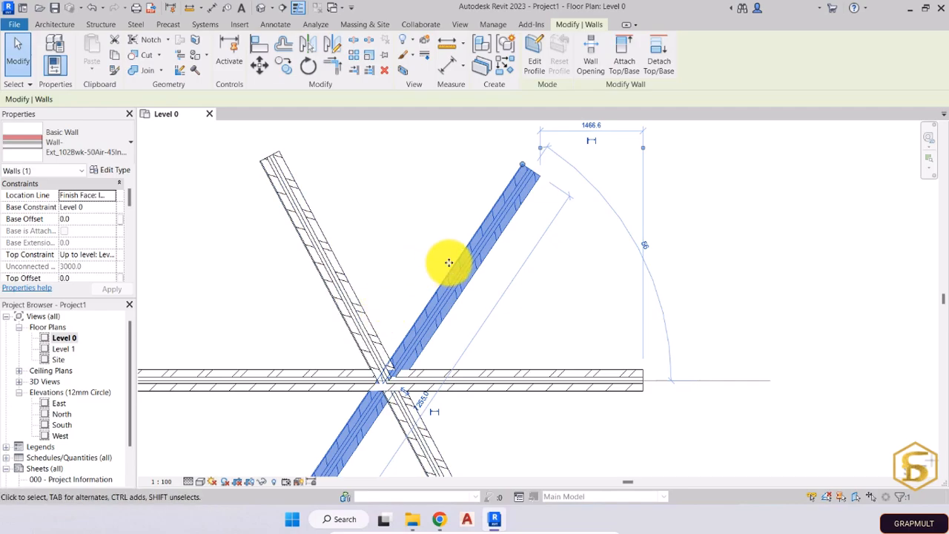
pyautogui.scroll(-3, 541, 302)
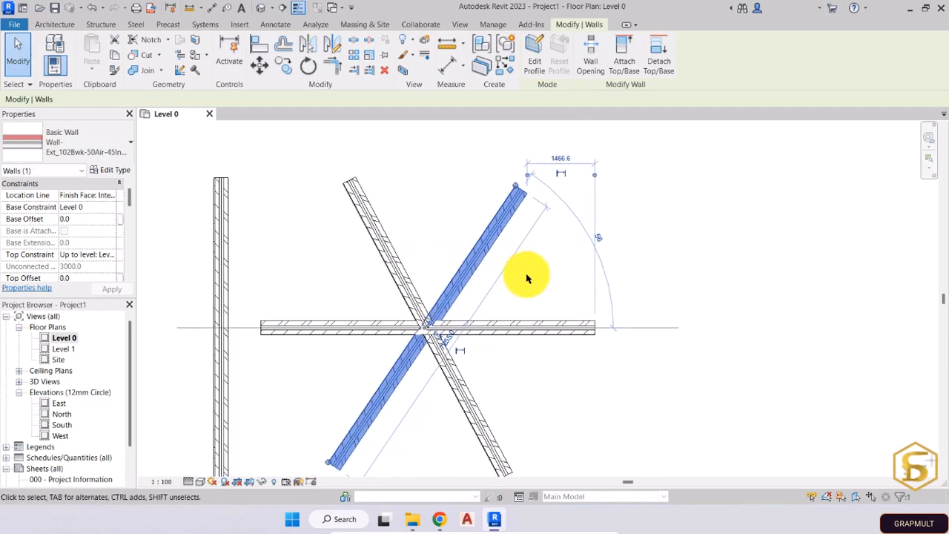
pyautogui.moveTo(512, 379); pyautogui.dragTo(512, 391, button='middle')
pyautogui.moveTo(471, 371); pyautogui.dragTo(390, 316)
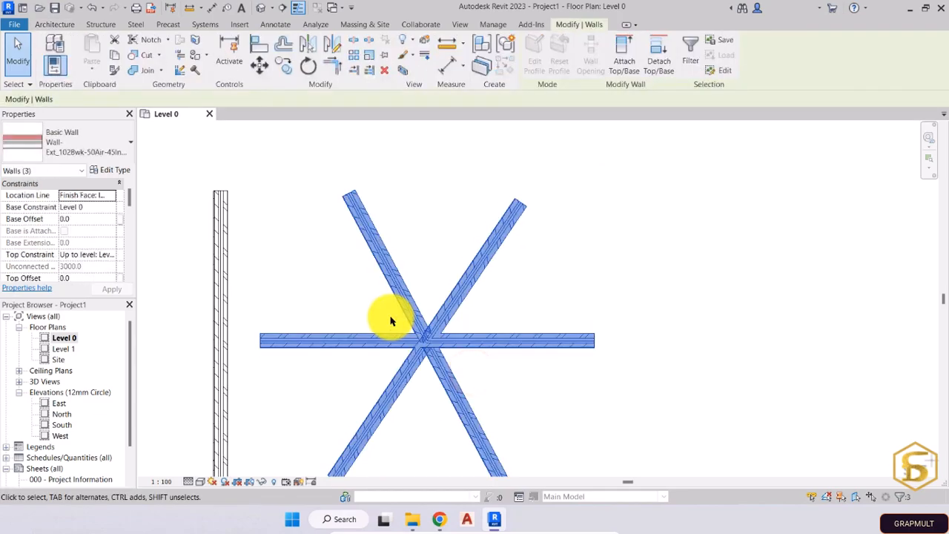
pyautogui.press('Delete')
# Draw a slanted wall about 6000 long at about 24°, rising to the right beside the vertical wall, and end the Wall command
pyautogui.moveTo(389, 322); pyautogui.dragTo(306, 262, button='middle')
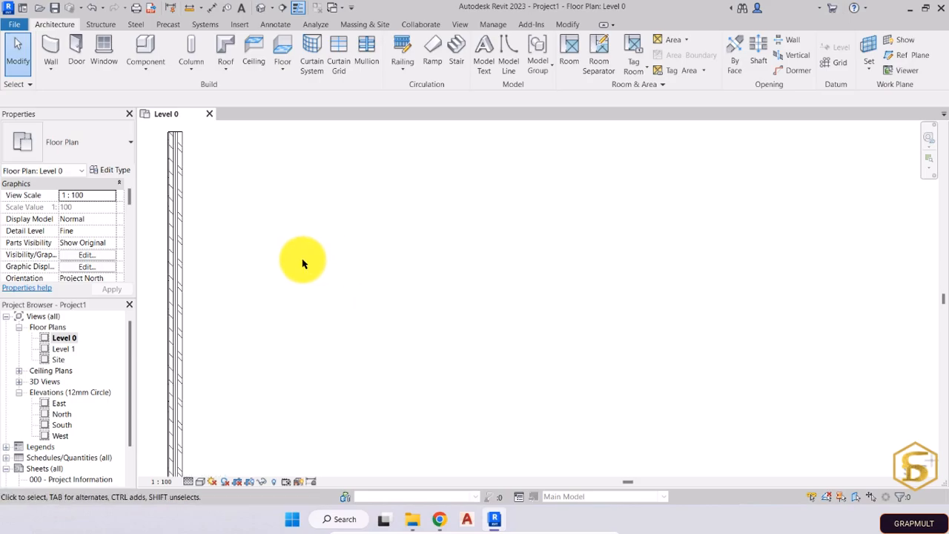
pyautogui.click(51, 44)
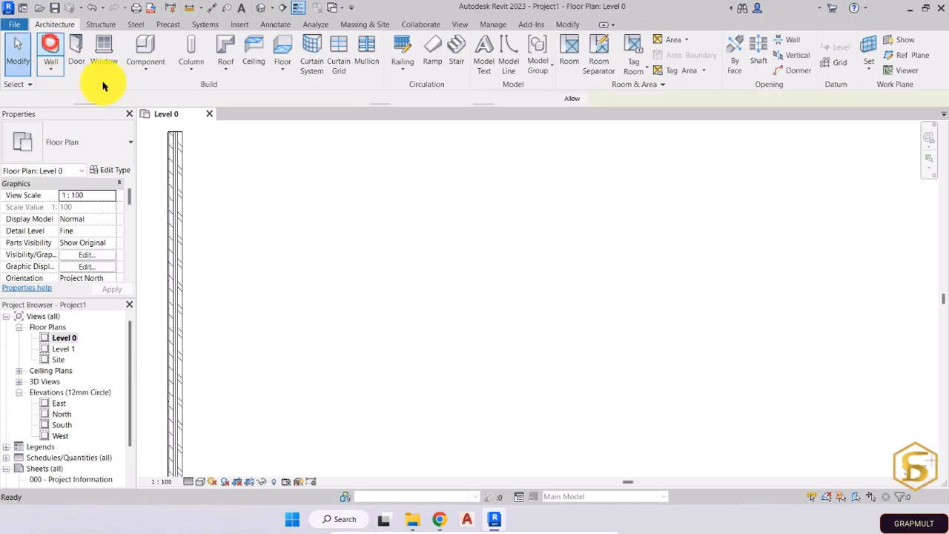
pyautogui.click(276, 343)
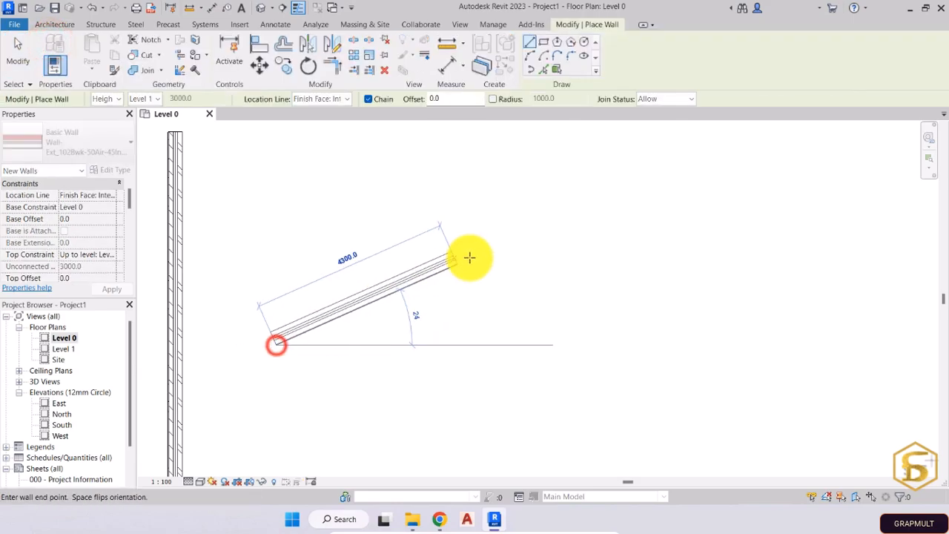
pyautogui.click(529, 232)
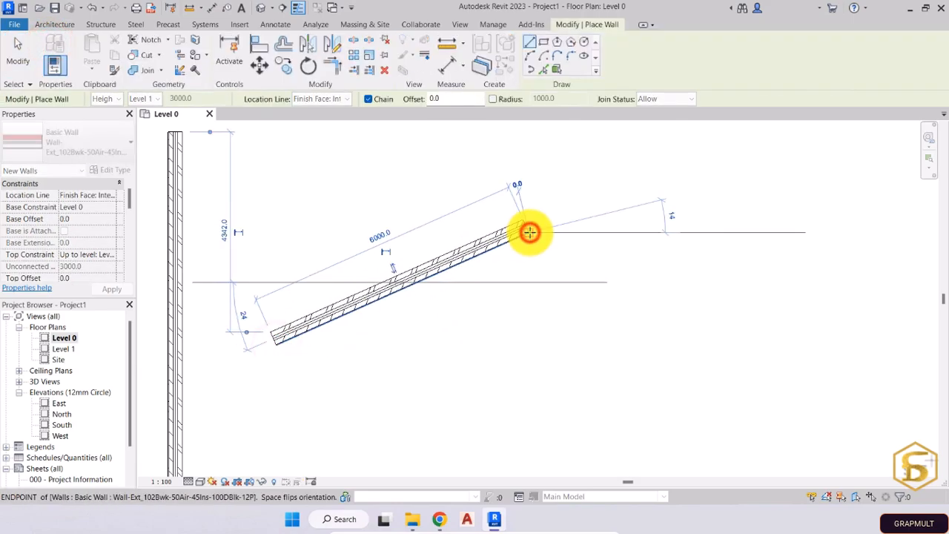
pyautogui.press('Escape')
pyautogui.press('Escape')
pyautogui.scroll(2, 364, 326)
pyautogui.moveTo(363, 326); pyautogui.dragTo(430, 390, button='middle')
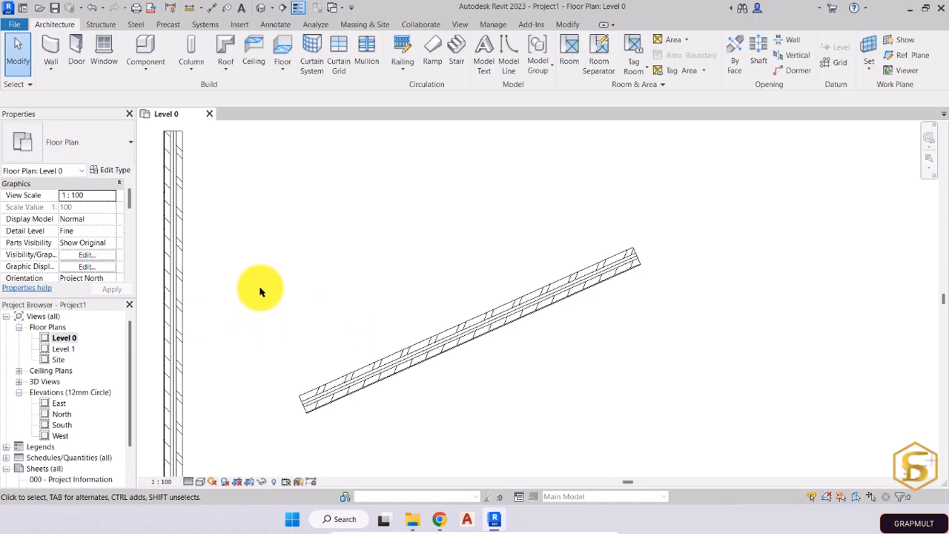
pyautogui.moveTo(261, 290); pyautogui.dragTo(262, 270, button='middle')
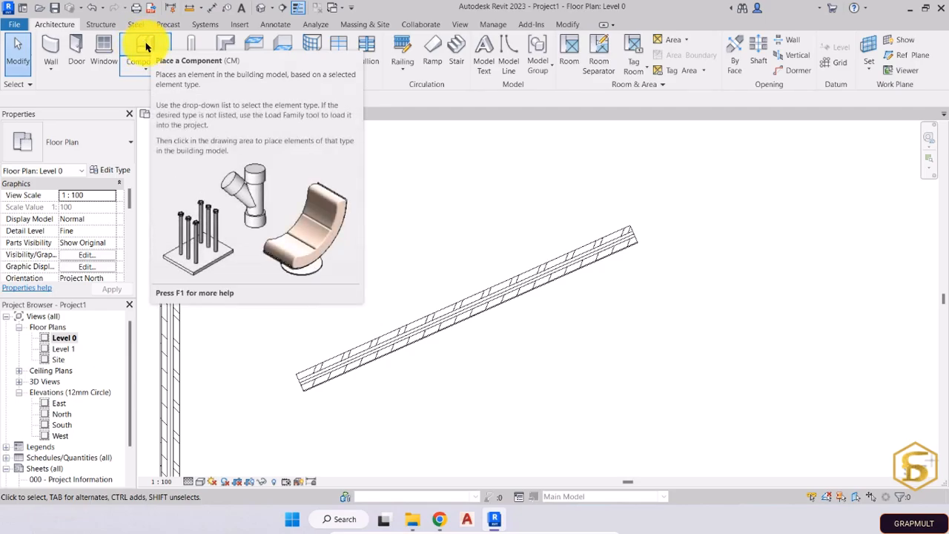
# Place one Furniture_Desk 1525x762mm component in the open area below the slanted wall and end the placement
pyautogui.click(145, 44)
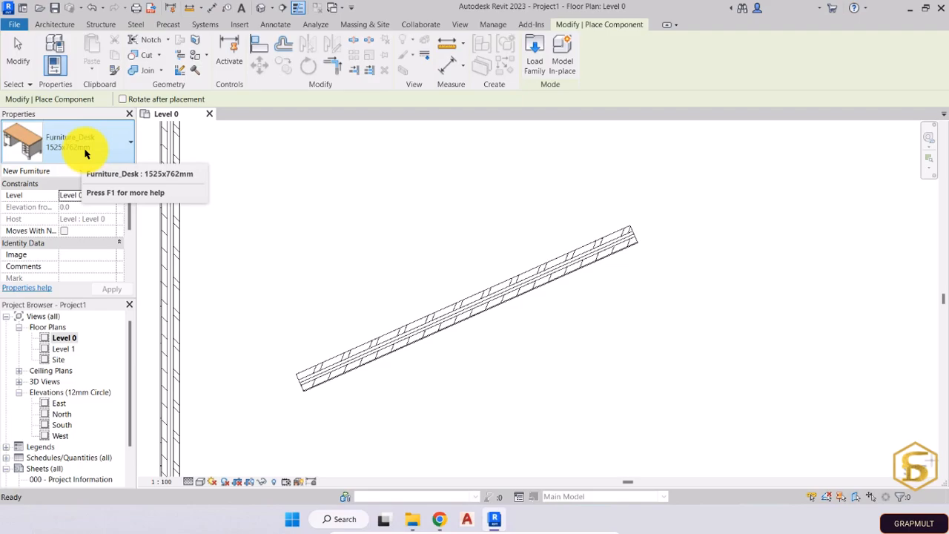
pyautogui.click(444, 387)
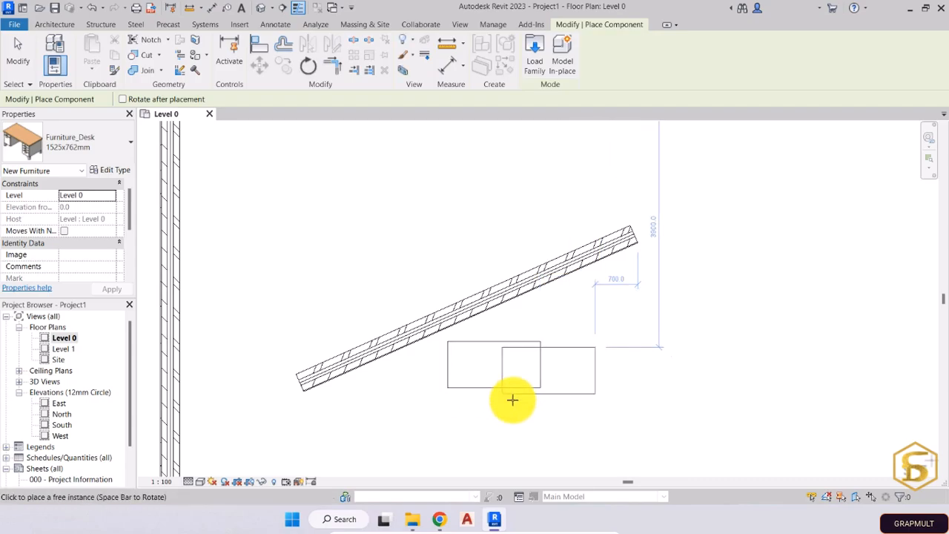
pyautogui.press('Escape')
pyautogui.press('Escape')
# Move the desk straight up from its upper-left corner until that corner meets the slanted wall's lower face, and deselect it
pyautogui.moveTo(499, 400)
pyautogui.mouseDown(button='middle')
pyautogui.moveTo(440, 381)
pyautogui.moveTo(440, 420)
pyautogui.mouseUp(button='middle')
pyautogui.scroll(2, 424, 385)
pyautogui.scroll(1, 424, 385)
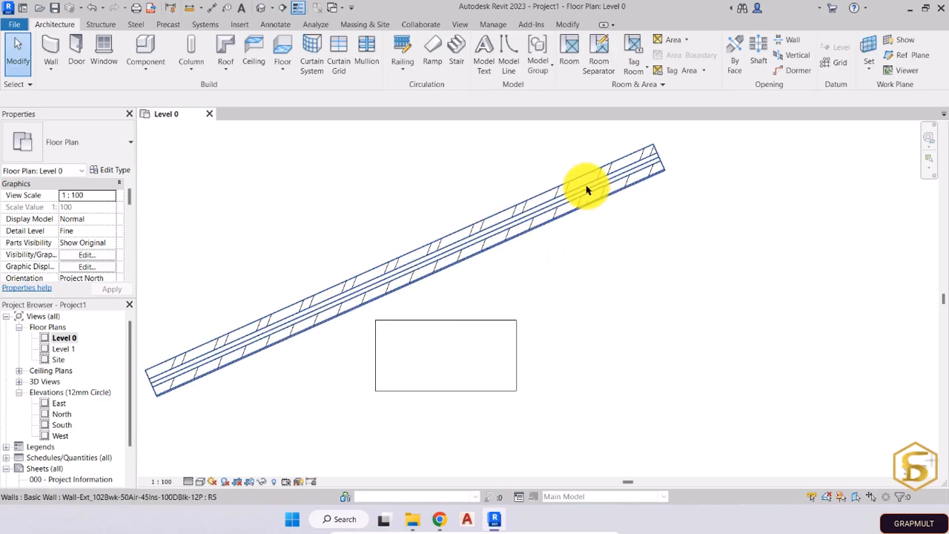
pyautogui.moveTo(346, 381); pyautogui.dragTo(374, 374, button='middle')
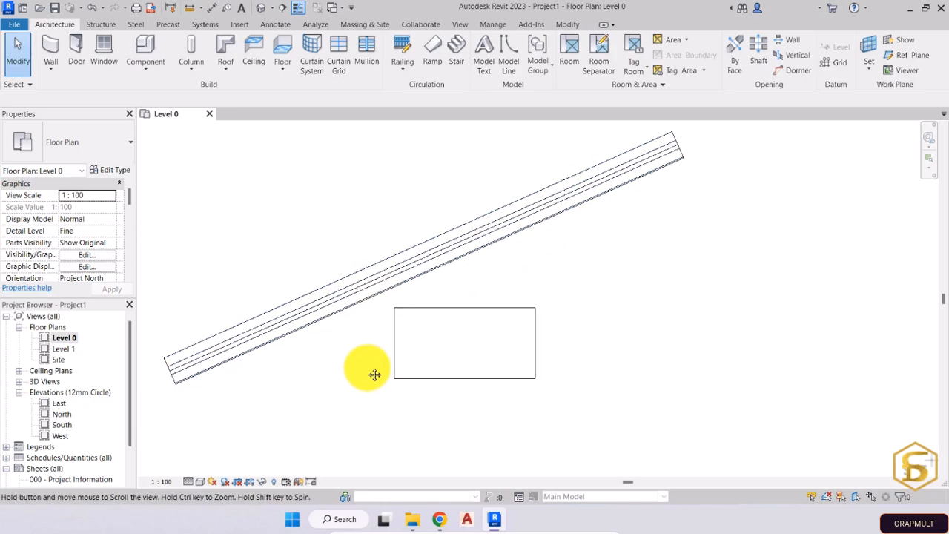
pyautogui.click(423, 307)
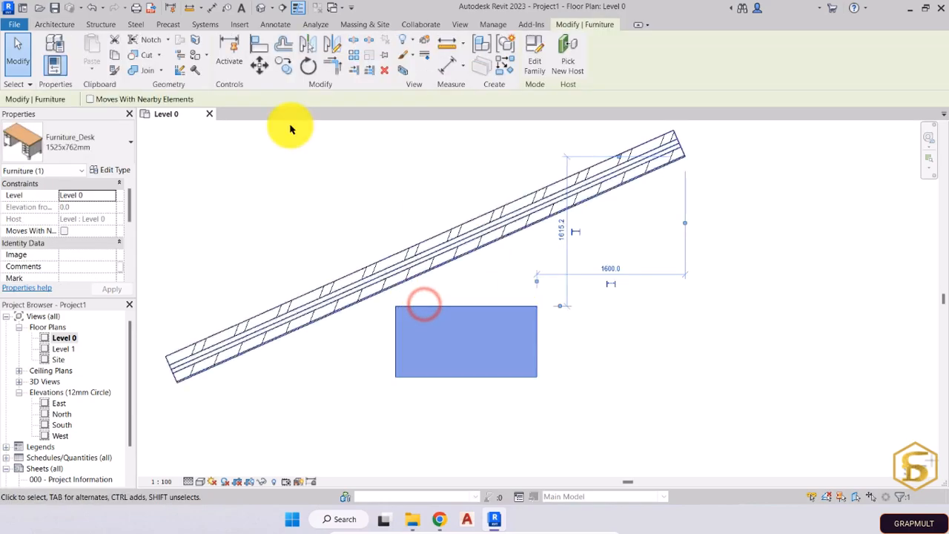
pyautogui.click(256, 69)
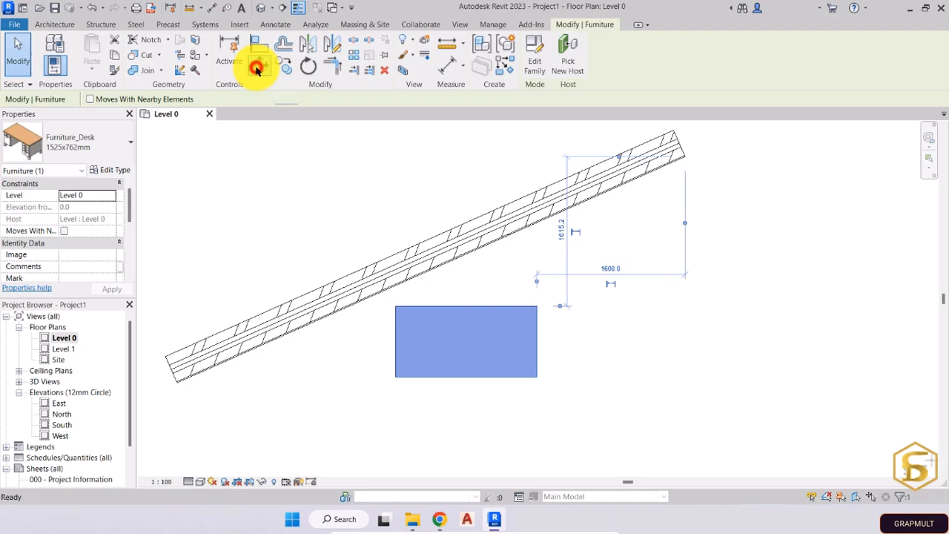
pyautogui.scroll(3, 405, 312)
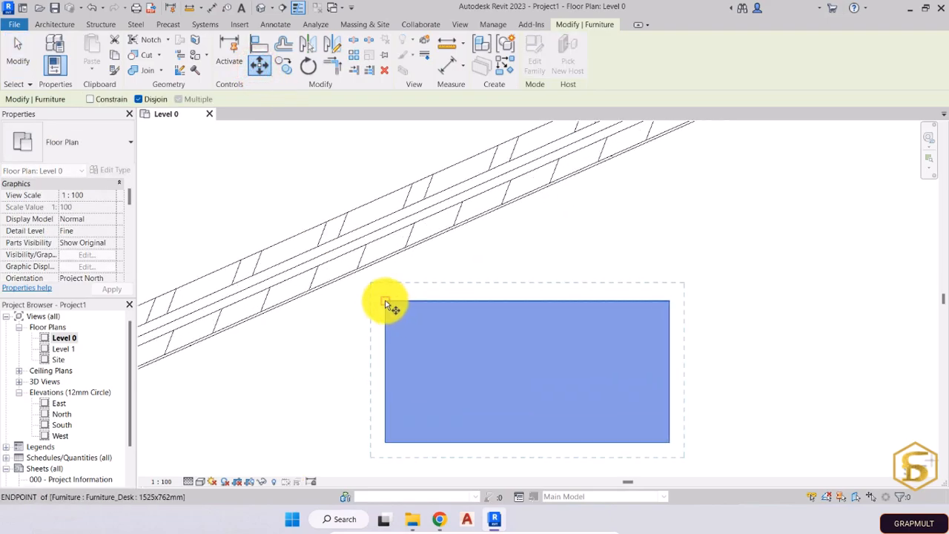
pyautogui.click(385, 302)
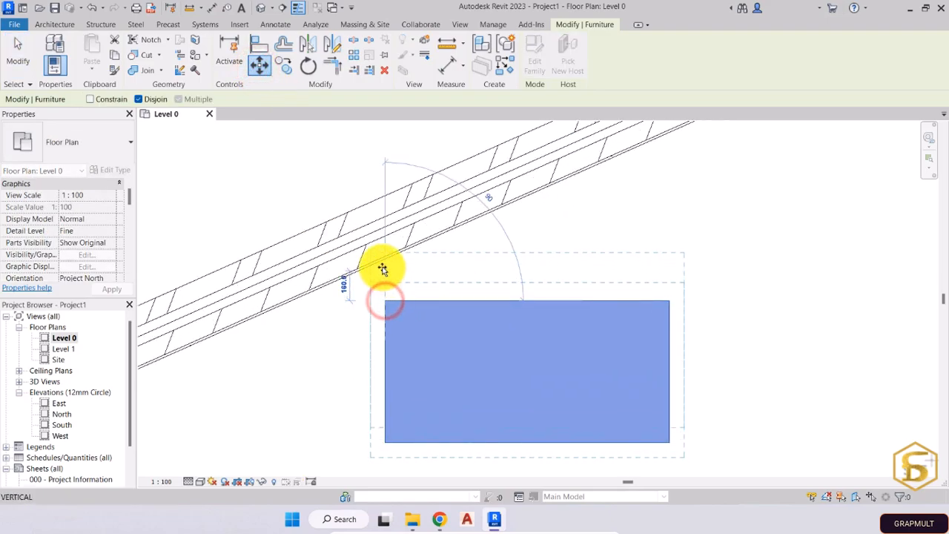
pyautogui.click(382, 264)
pyautogui.scroll(1, 386, 261)
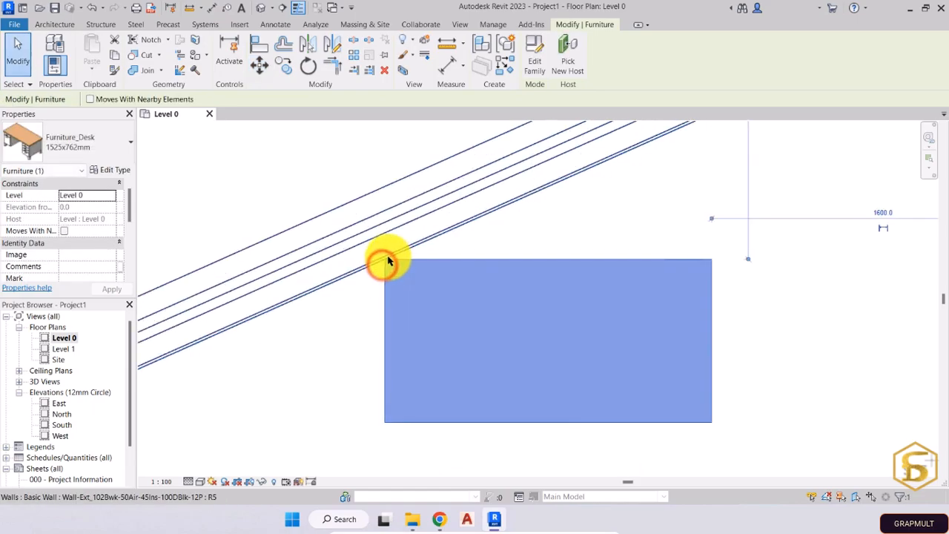
pyautogui.scroll(2, 387, 261)
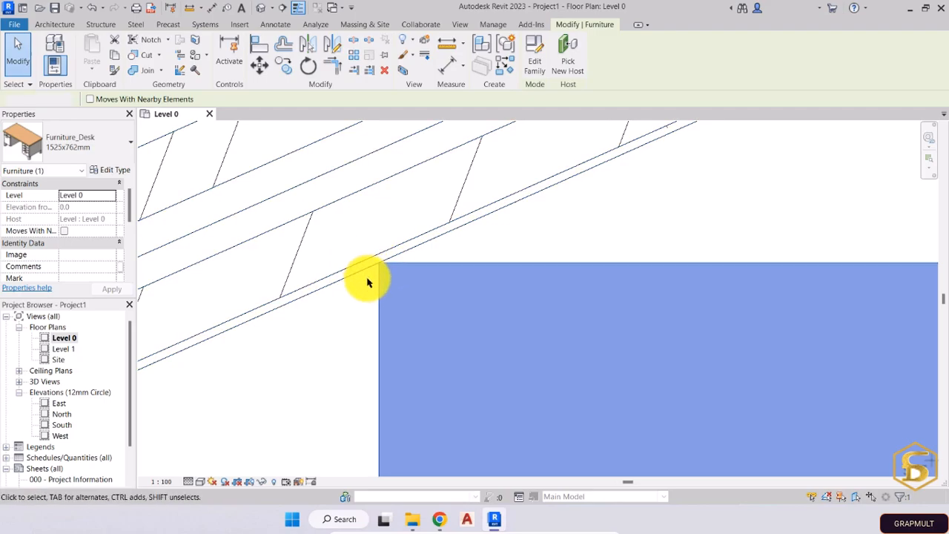
pyautogui.click(366, 280)
# Start rotating the desk with Disjoin on and Copy off, and place the center of rotation at its upper-left corner on the wall
pyautogui.scroll(-1, 291, 317)
pyautogui.scroll(-3, 291, 317)
pyautogui.moveTo(297, 318)
pyautogui.mouseDown(button='middle')
pyautogui.moveTo(329, 343)
pyautogui.moveTo(349, 324)
pyautogui.mouseUp(button='middle')
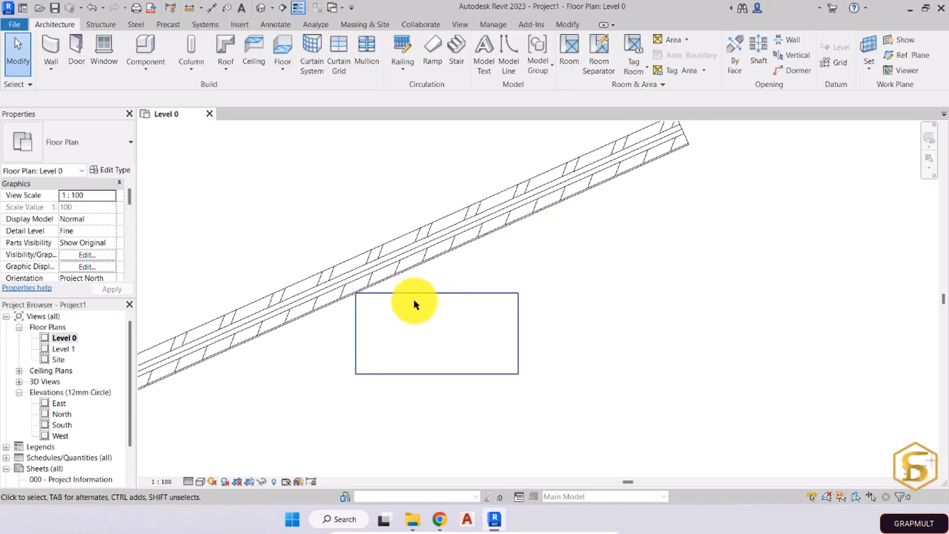
pyautogui.scroll(2, 341, 326)
pyautogui.moveTo(460, 331); pyautogui.dragTo(418, 362, button='middle')
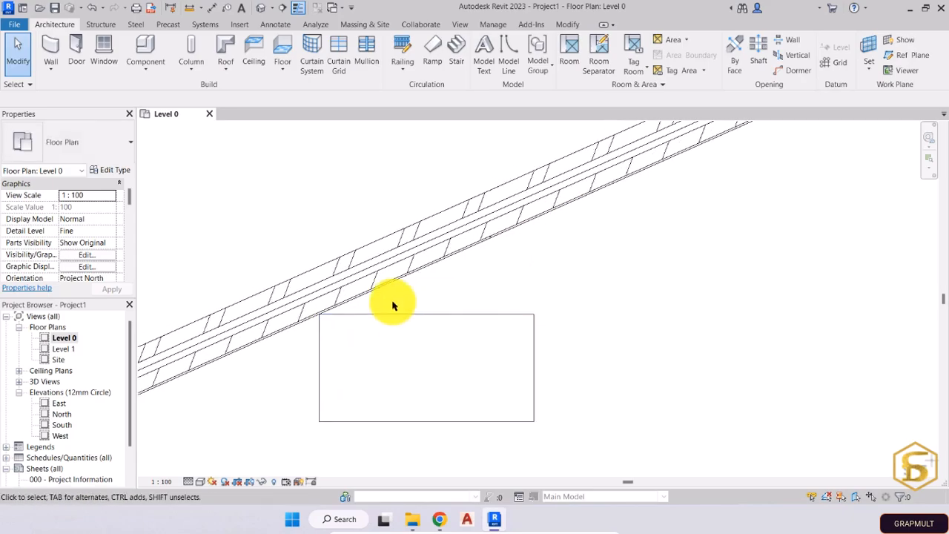
pyautogui.scroll(-1, 394, 304)
pyautogui.moveTo(402, 307); pyautogui.dragTo(430, 303, button='middle')
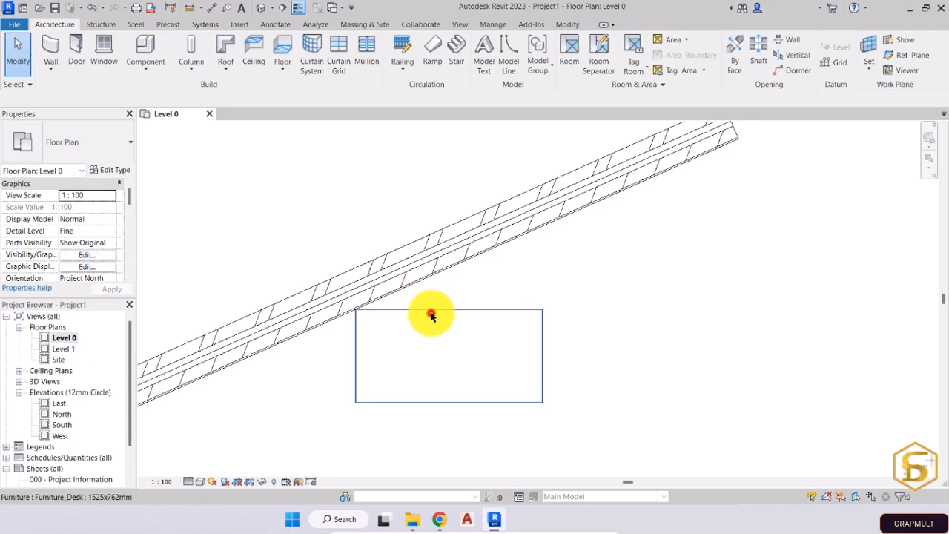
pyautogui.click(431, 315)
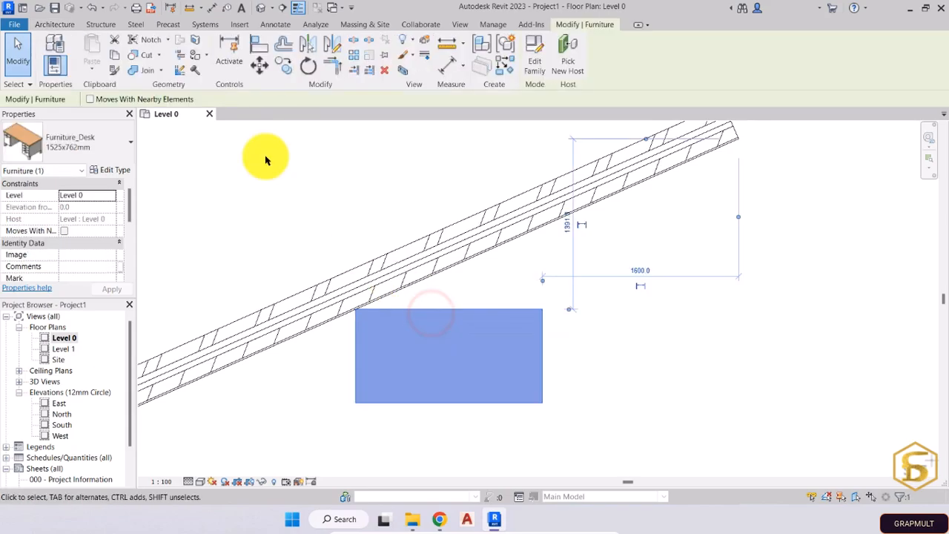
pyautogui.click(305, 67)
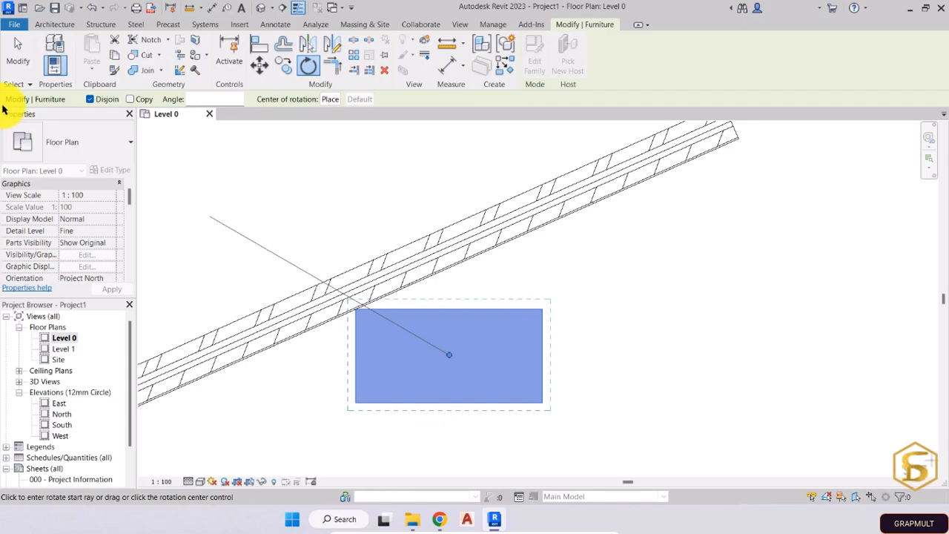
pyautogui.click(106, 102)
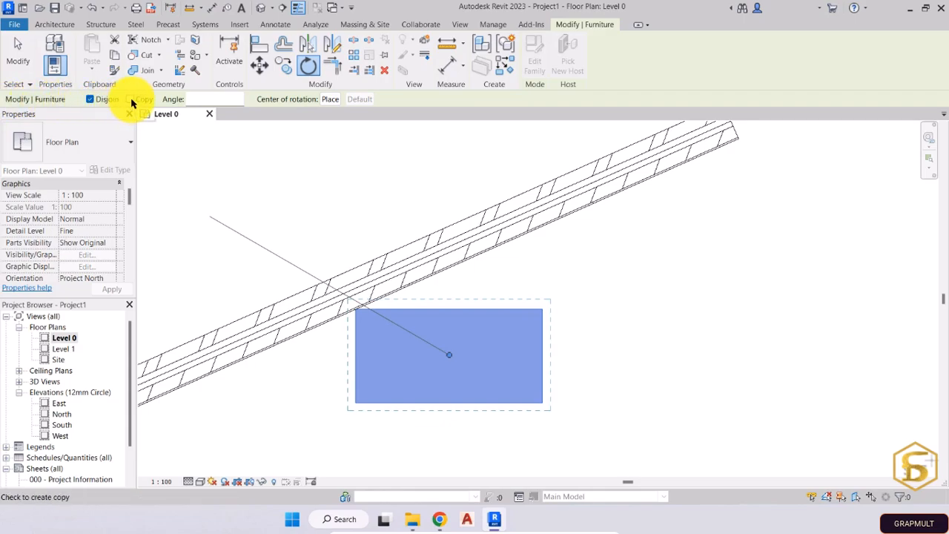
pyautogui.click(132, 100)
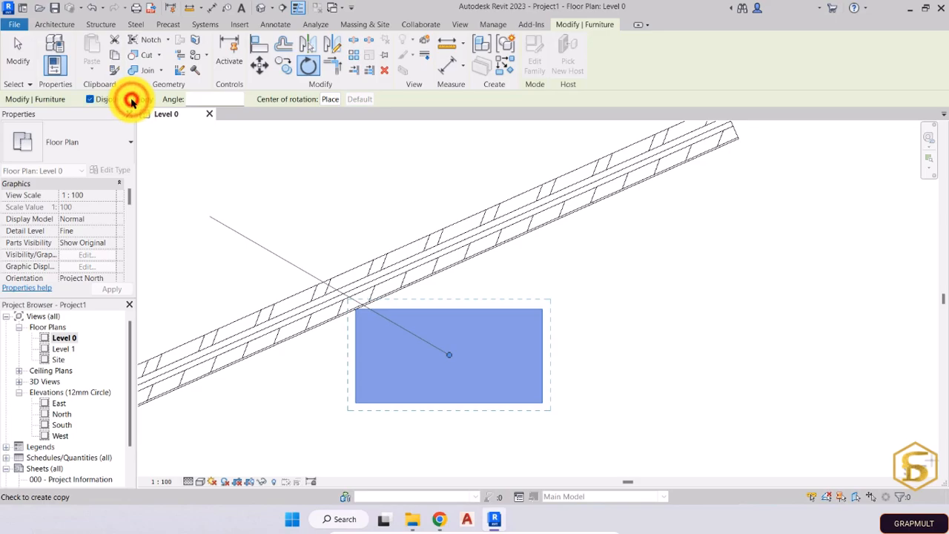
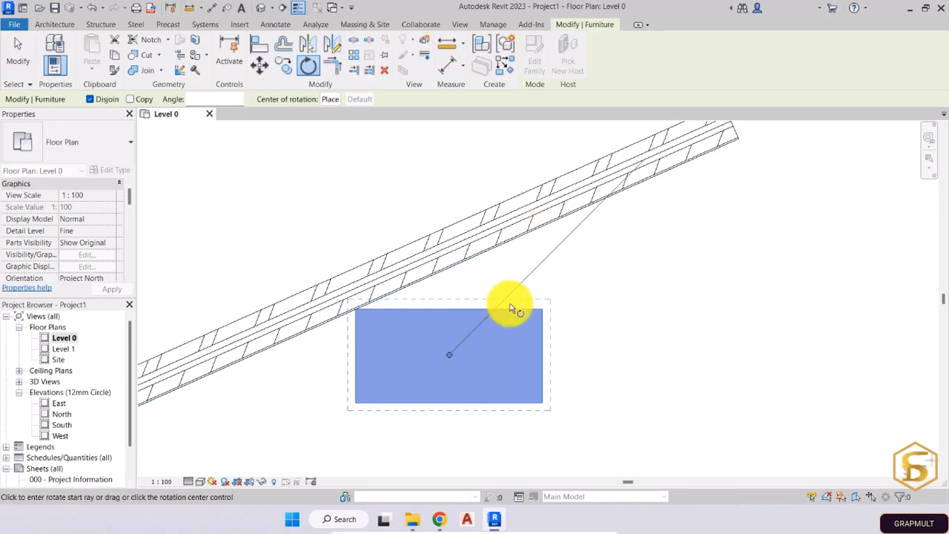
pyautogui.click(331, 100)
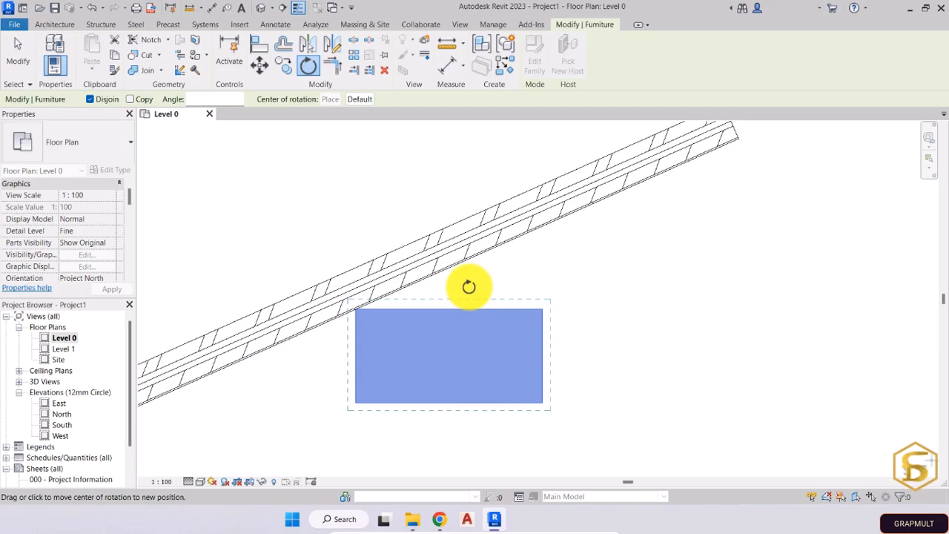
pyautogui.scroll(5, 346, 318)
pyautogui.scroll(4, 363, 304)
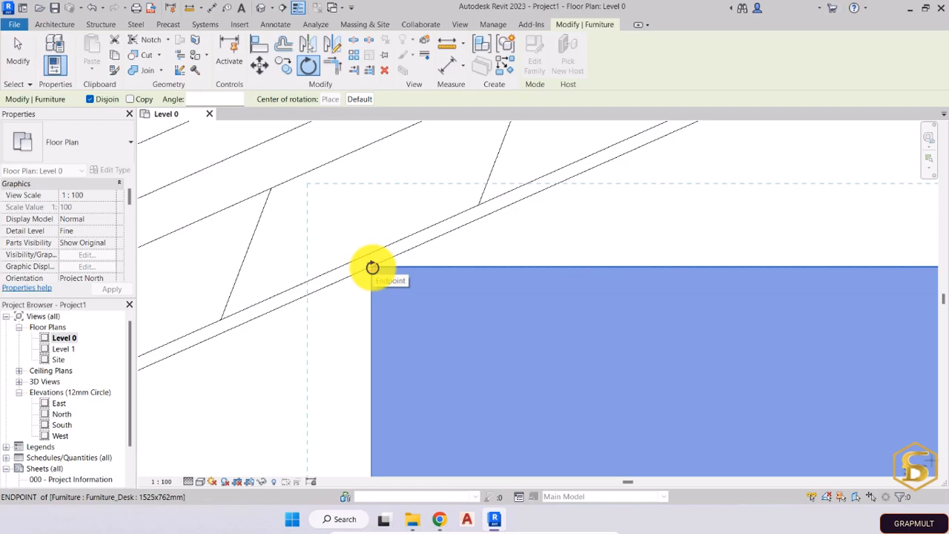
pyautogui.click(372, 267)
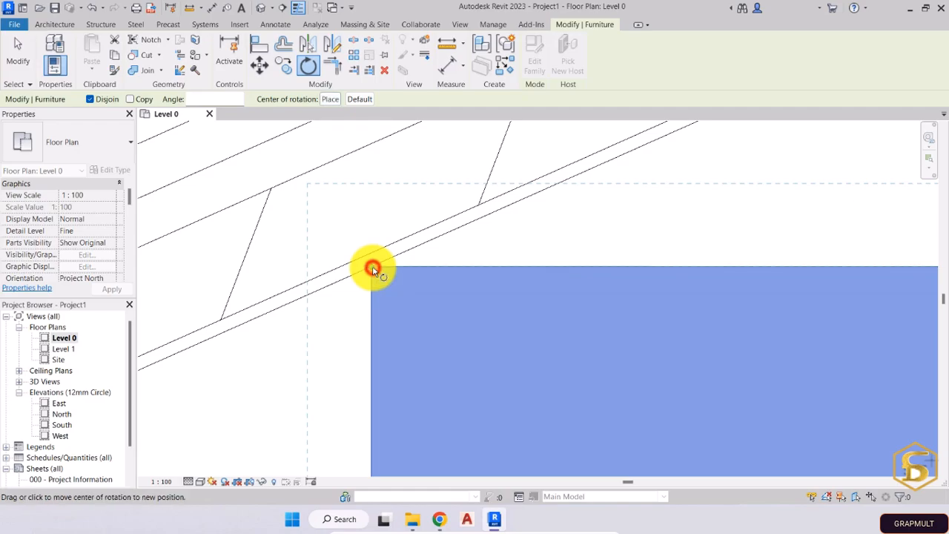
# Set the rotation's start ray along the desk's upper edge
pyautogui.scroll(-2, 326, 330)
pyautogui.scroll(-3, 329, 327)
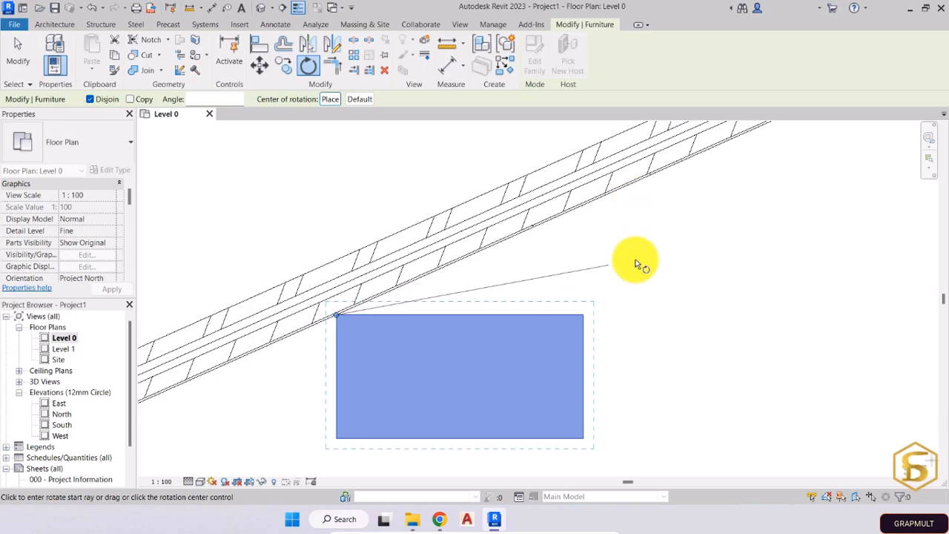
pyautogui.scroll(3, 588, 267)
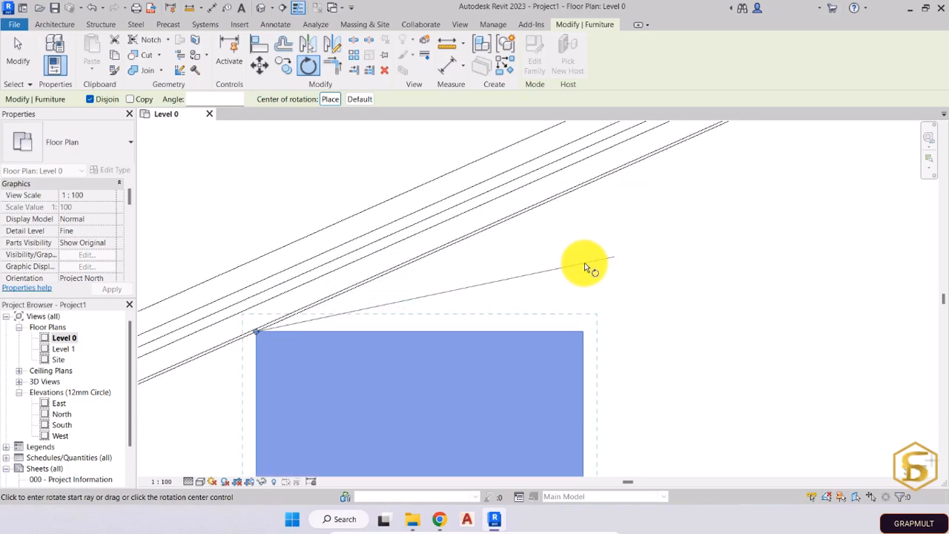
pyautogui.moveTo(575, 267); pyautogui.dragTo(682, 224, button='middle')
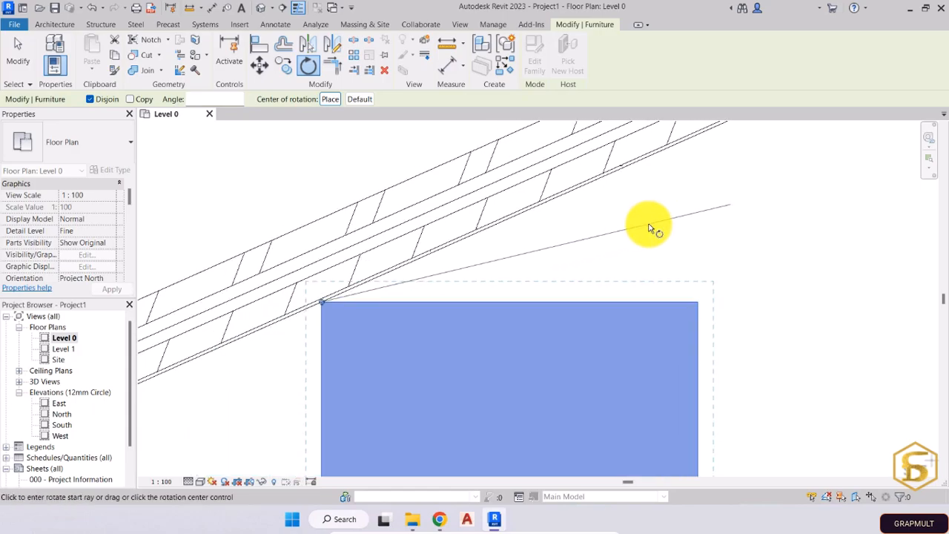
pyautogui.moveTo(649, 228); pyautogui.dragTo(597, 260, button='middle')
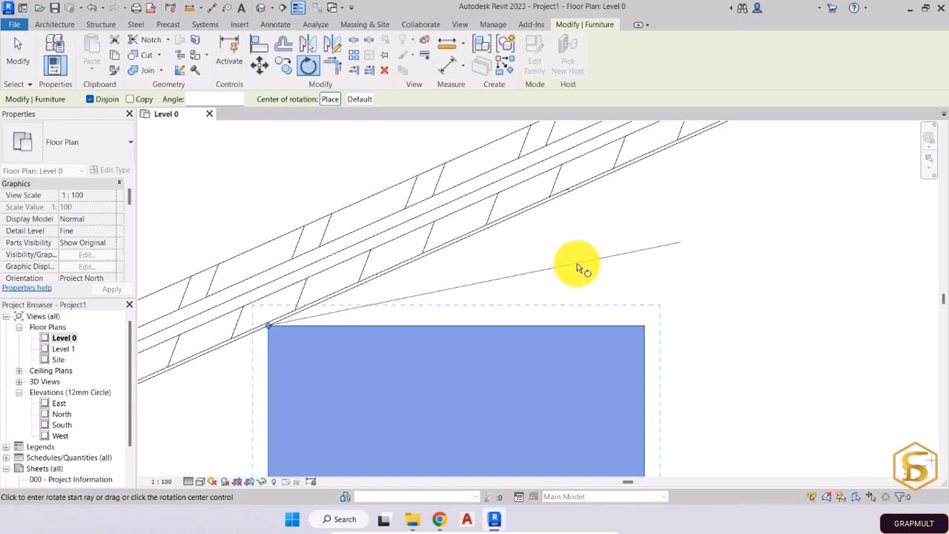
pyautogui.scroll(1, 577, 264)
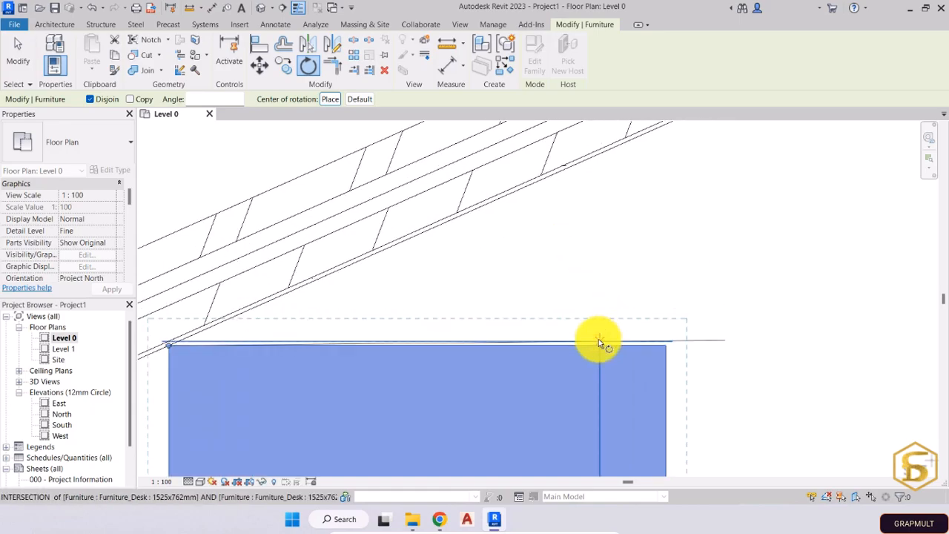
# Rotate the desk about its upper-left corner so its top edge lies along the slanted wall's inner face
pyautogui.scroll(2, 602, 341)
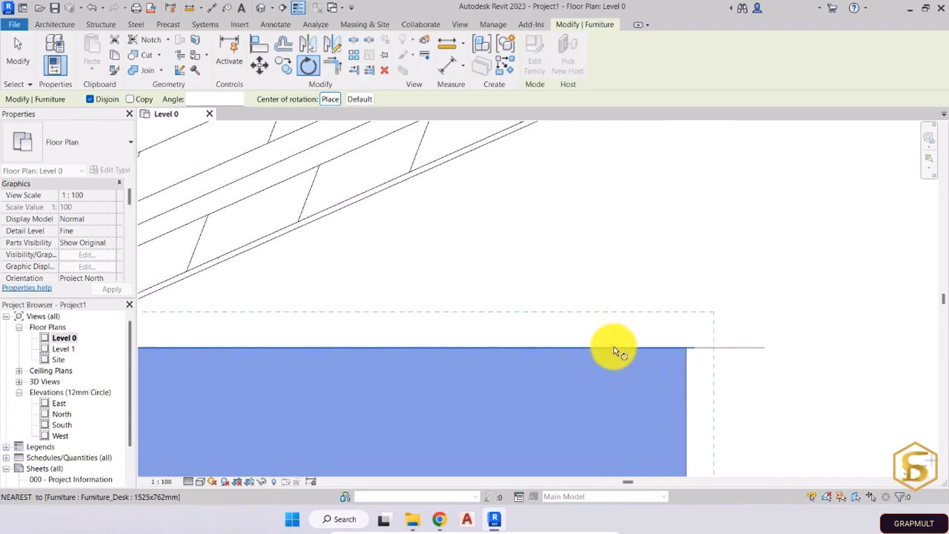
pyautogui.click(614, 347)
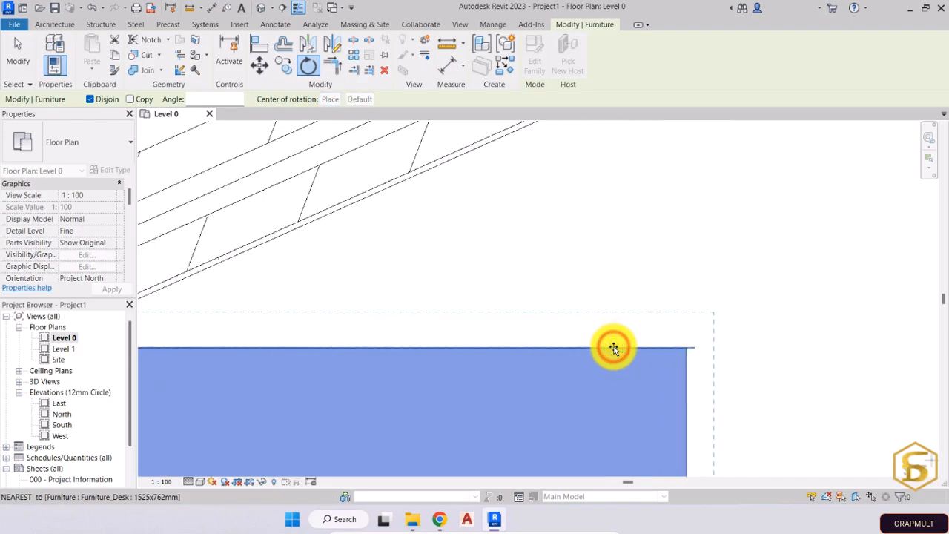
pyautogui.scroll(-1, 613, 349)
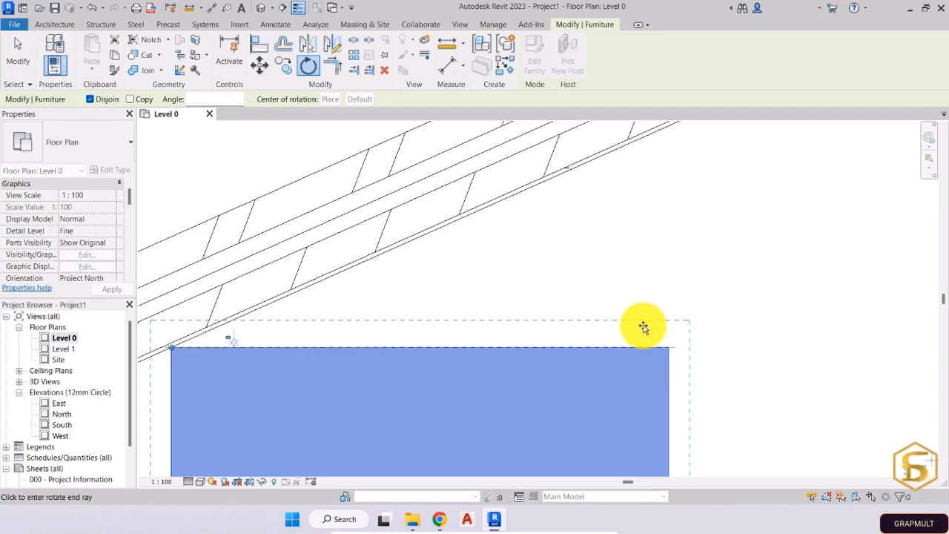
pyautogui.scroll(-1, 643, 327)
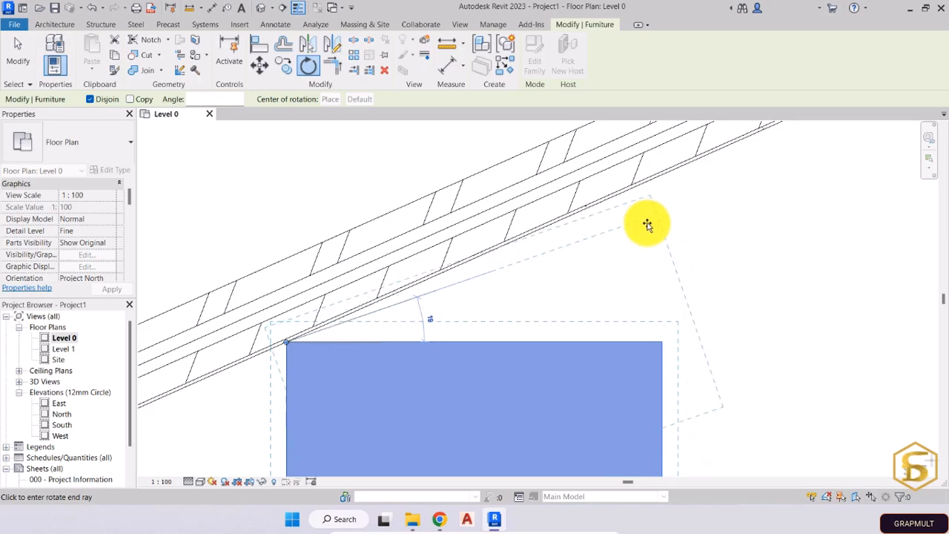
pyautogui.click(577, 214)
pyautogui.scroll(-2, 718, 277)
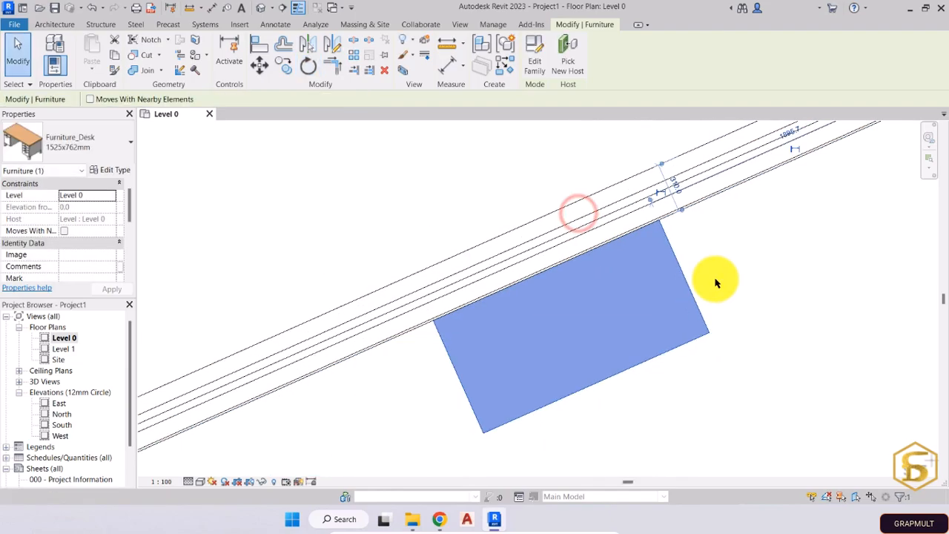
pyautogui.moveTo(720, 277); pyautogui.dragTo(602, 290, button='middle')
pyautogui.scroll(-3, 605, 377)
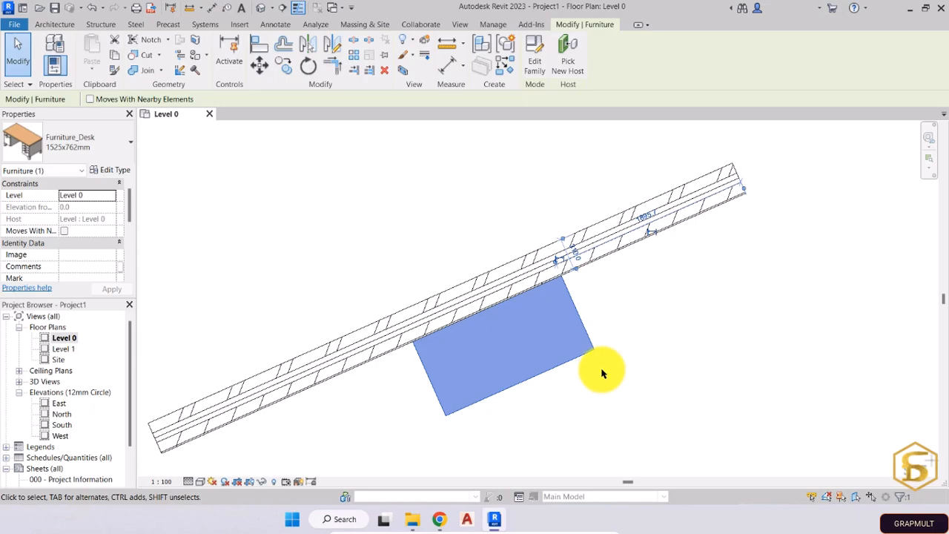
pyautogui.click(614, 372)
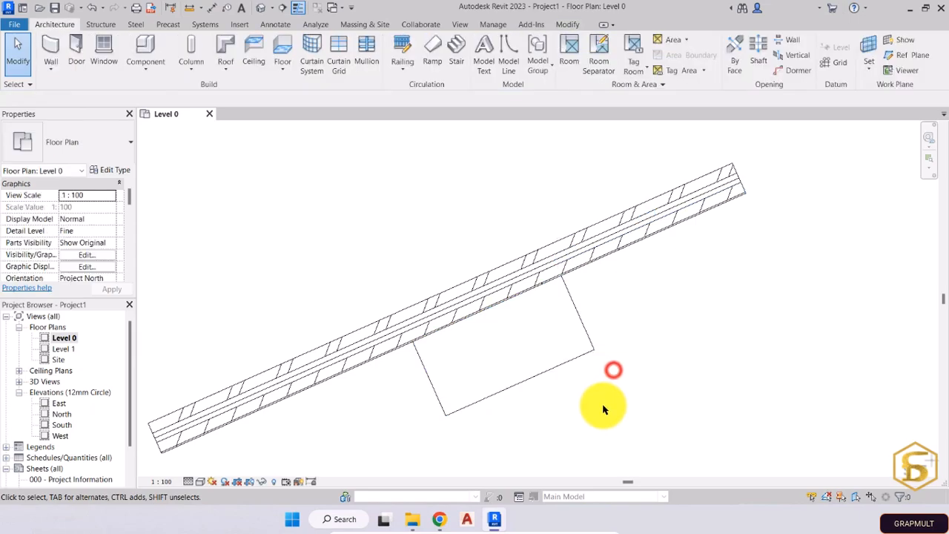
pyautogui.scroll(-2, 604, 404)
pyautogui.moveTo(603, 403); pyautogui.dragTo(531, 365, button='middle')
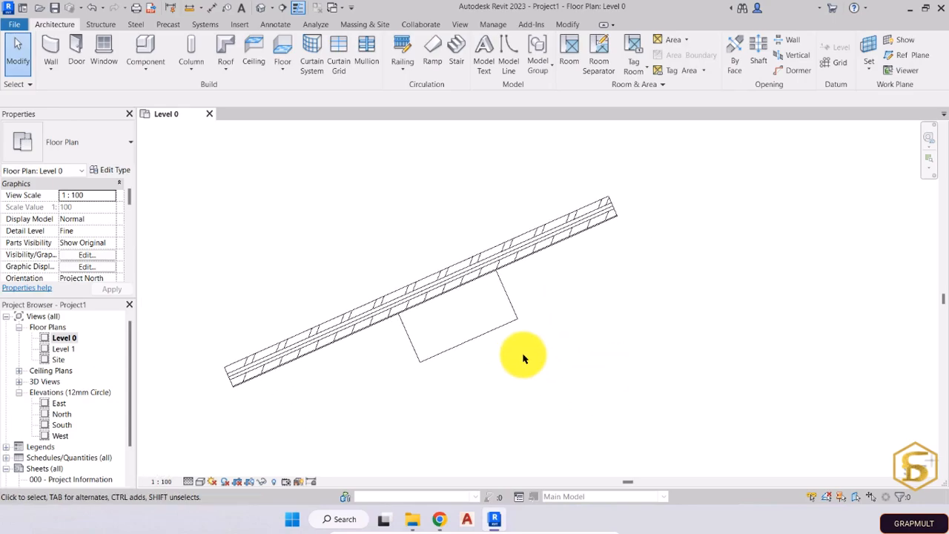
pyautogui.click(502, 290)
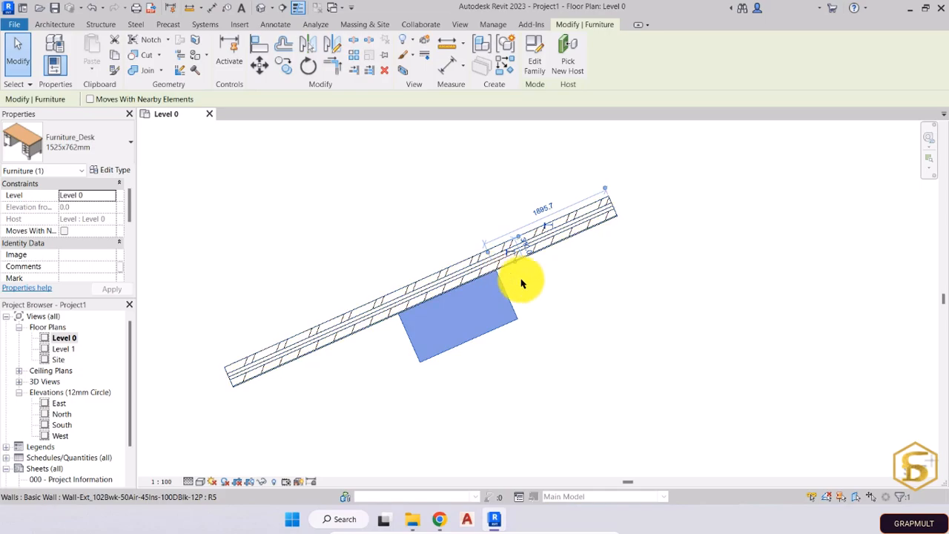
pyautogui.click(556, 307)
# Delete the slanted wall together with the desk placed against it
pyautogui.scroll(-2, 555, 307)
pyautogui.scroll(-1, 556, 307)
pyautogui.moveTo(556, 307); pyautogui.dragTo(554, 253, button='middle')
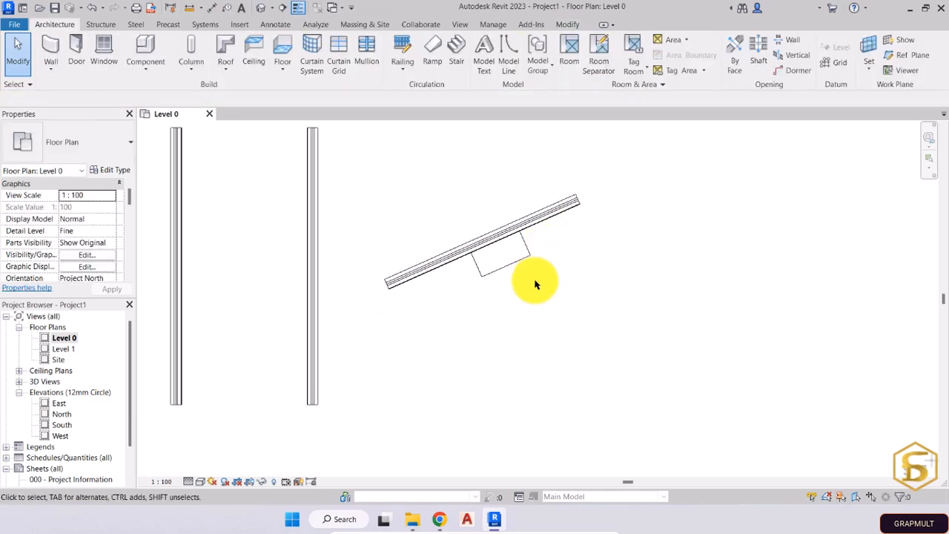
pyautogui.moveTo(534, 283); pyautogui.dragTo(490, 218)
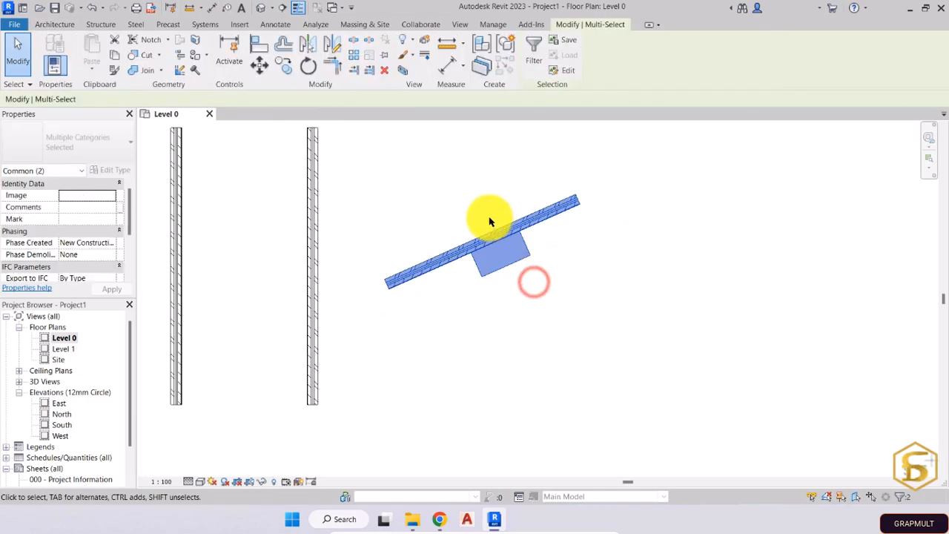
pyautogui.press('Delete')
# Delete all remaining walls from the Level 0 floor plan, keeping only the elevation markers
pyautogui.scroll(-1, 489, 238)
pyautogui.scroll(-3, 489, 239)
pyautogui.moveTo(608, 219); pyautogui.dragTo(178, 188)
pyautogui.press('Delete')
pyautogui.moveTo(215, 204); pyautogui.dragTo(509, 239, button='middle')
pyautogui.moveTo(494, 243); pyautogui.dragTo(412, 225)
pyautogui.press('Delete')
pyautogui.scroll(-2, 422, 222)
pyautogui.moveTo(433, 223); pyautogui.dragTo(461, 266, button='middle')
pyautogui.scroll(1, 466, 297)
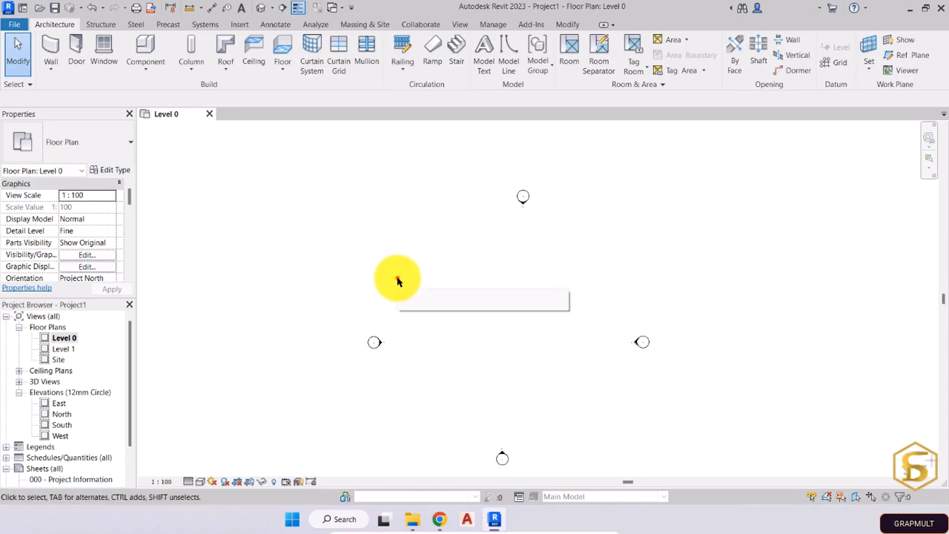
pyautogui.click(397, 279)
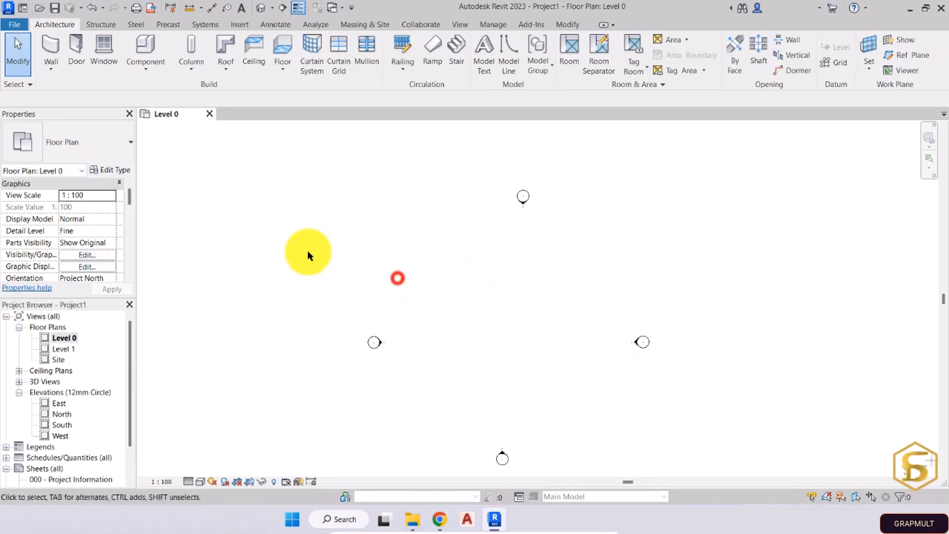
# Draw a straight horizontal wall about 21000 mm long in the upper area between the elevation markers
pyautogui.click(54, 46)
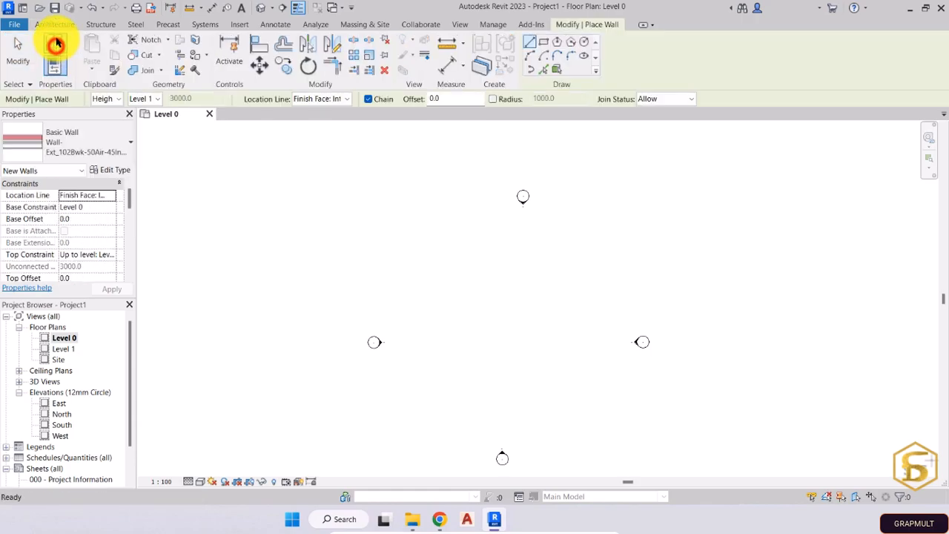
pyautogui.click(430, 253)
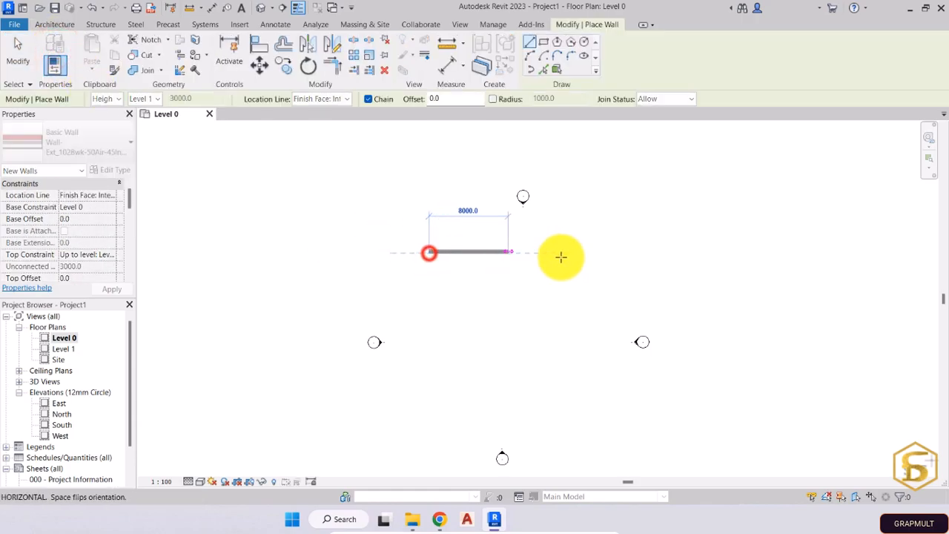
pyautogui.click(641, 254)
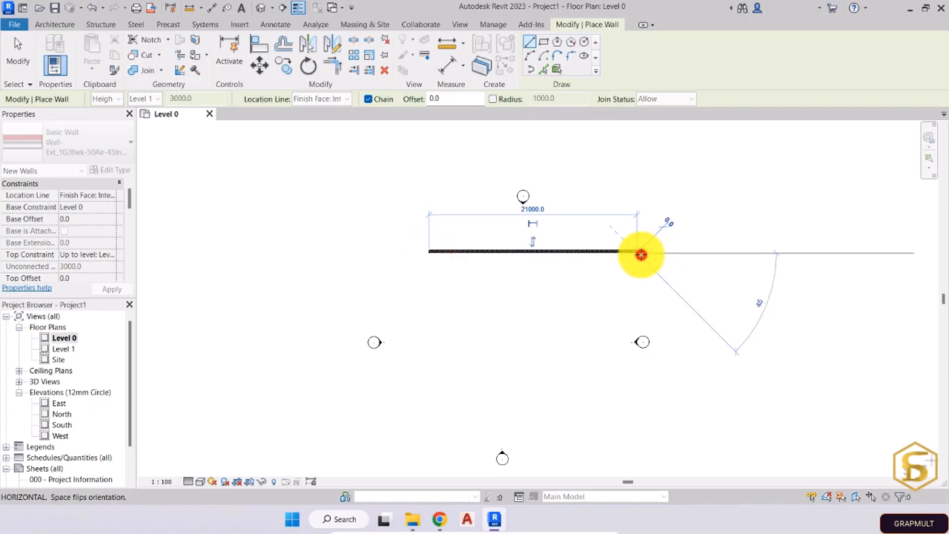
pyautogui.press('Escape')
# Draw two separate vertical walls below the left half of the horizontal wall, leaving a gap beneath it
pyautogui.scroll(1, 493, 311)
pyautogui.scroll(1, 484, 297)
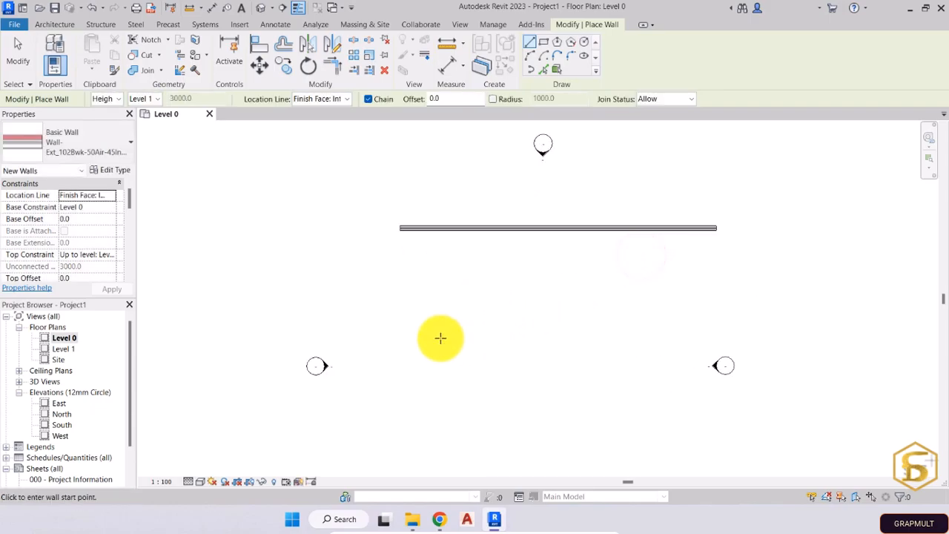
pyautogui.click(440, 337)
pyautogui.click(441, 255)
pyautogui.press('Escape')
pyautogui.click(497, 321)
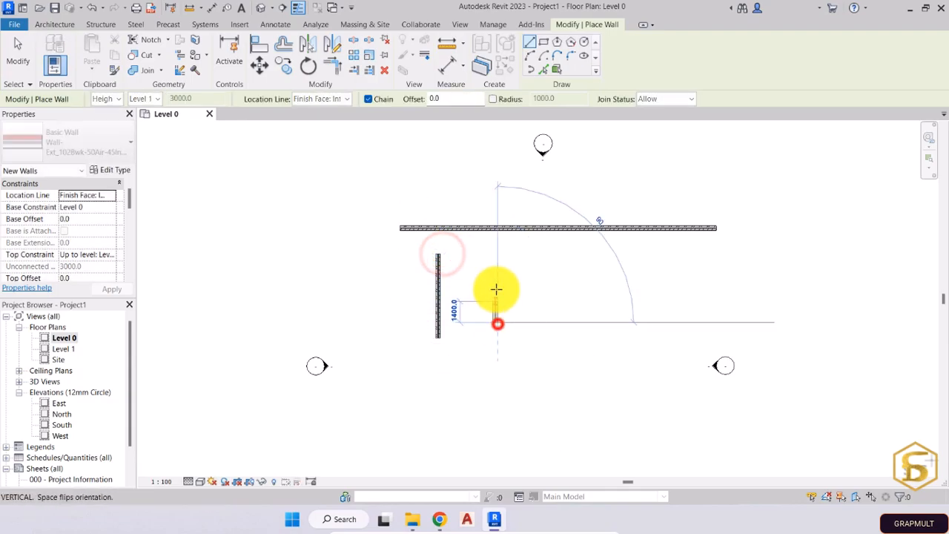
pyautogui.click(496, 254)
pyautogui.press('Escape')
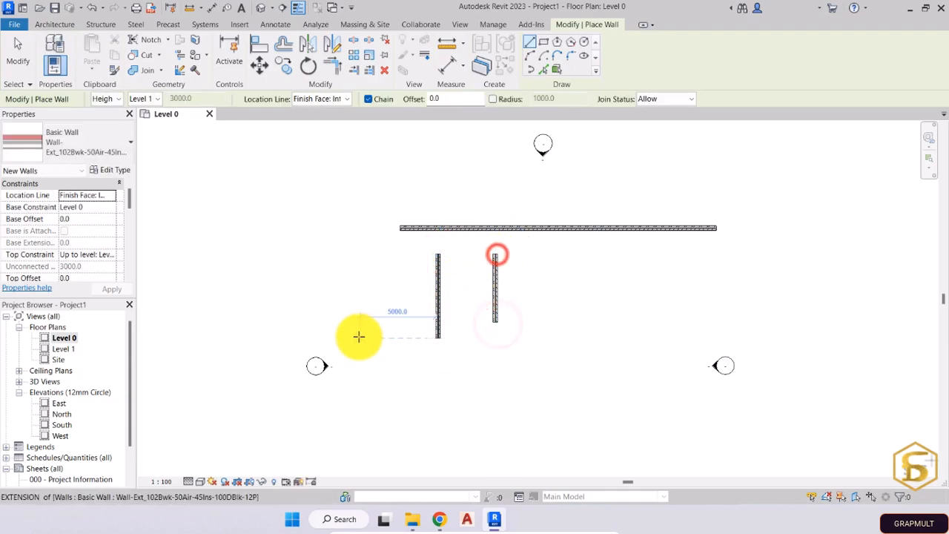
# Draw a vertical wall about 6200 mm long beyond the horizontal wall's left end and a shorter one below its right half
pyautogui.click(357, 368)
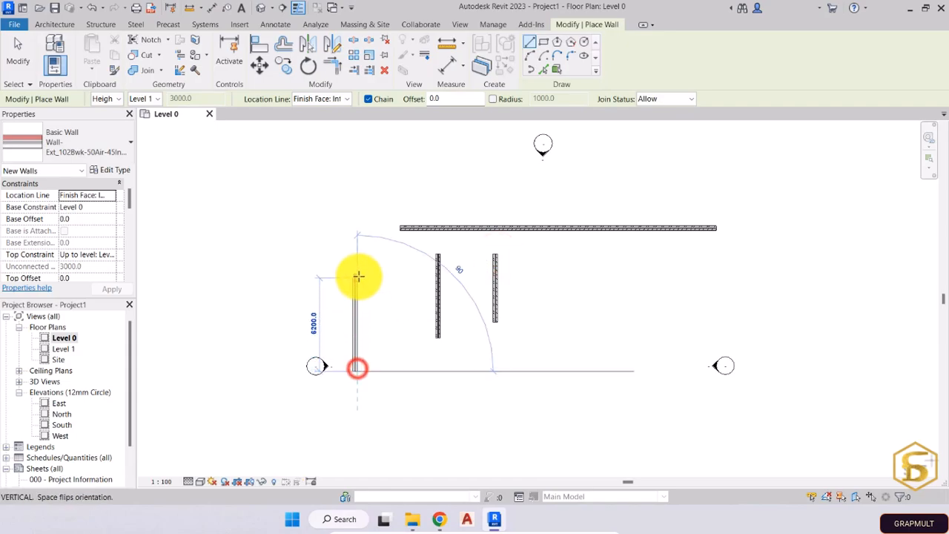
pyautogui.click(358, 277)
pyautogui.press('Escape')
pyautogui.click(591, 291)
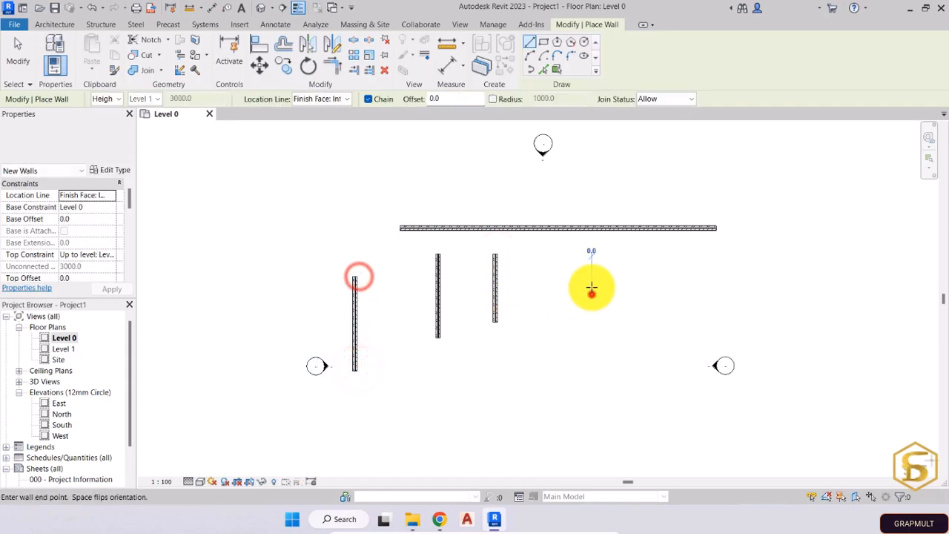
pyautogui.click(592, 242)
pyautogui.press('Escape')
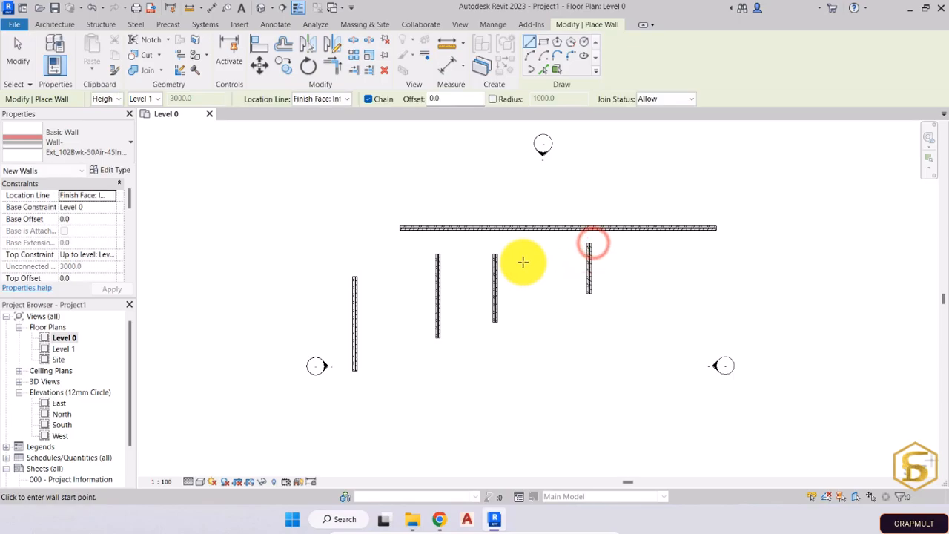
pyautogui.scroll(4, 522, 260)
pyautogui.moveTo(521, 259); pyautogui.dragTo(604, 275, button='middle')
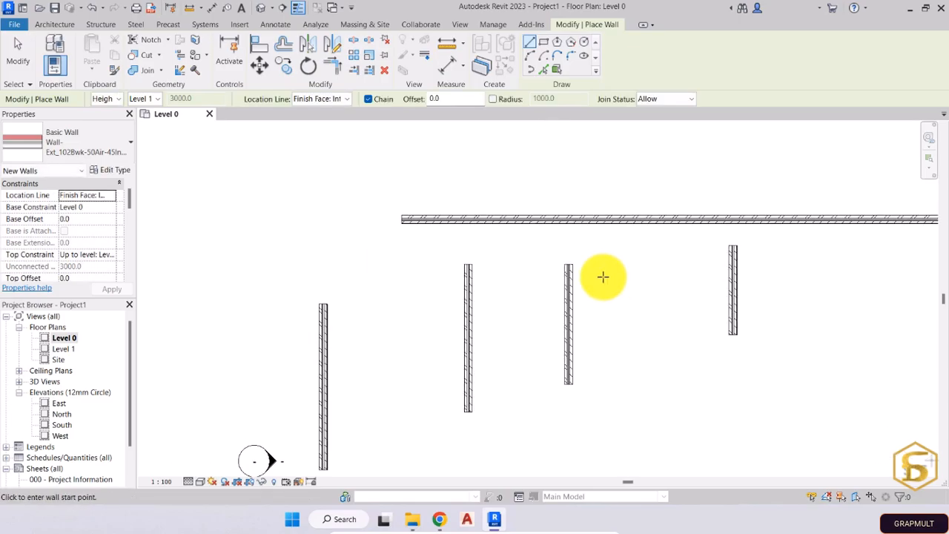
pyautogui.press('Escape')
pyautogui.moveTo(382, 249); pyautogui.dragTo(324, 262, button='middle')
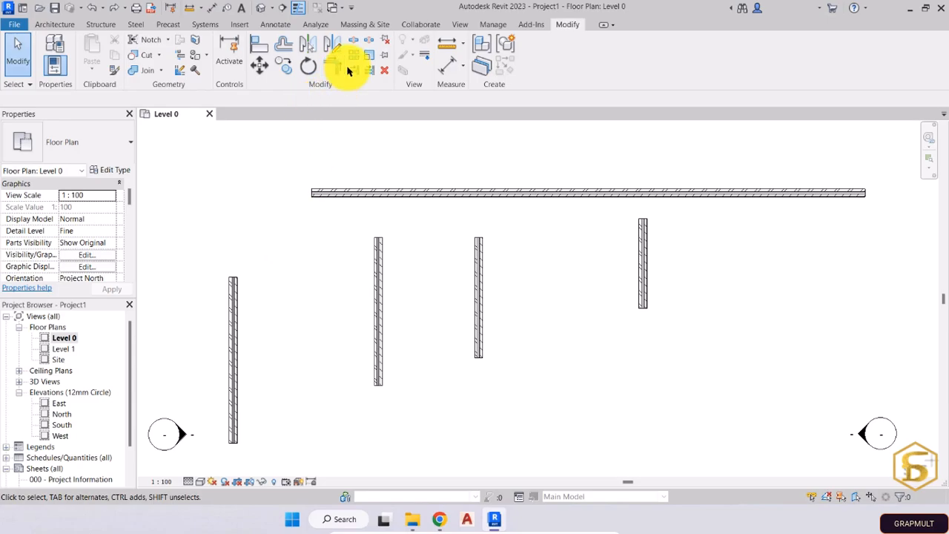
# Join the leftmost vertical wall and the horizontal wall into a corner with Trim/Extend to Corner
pyautogui.click(379, 192)
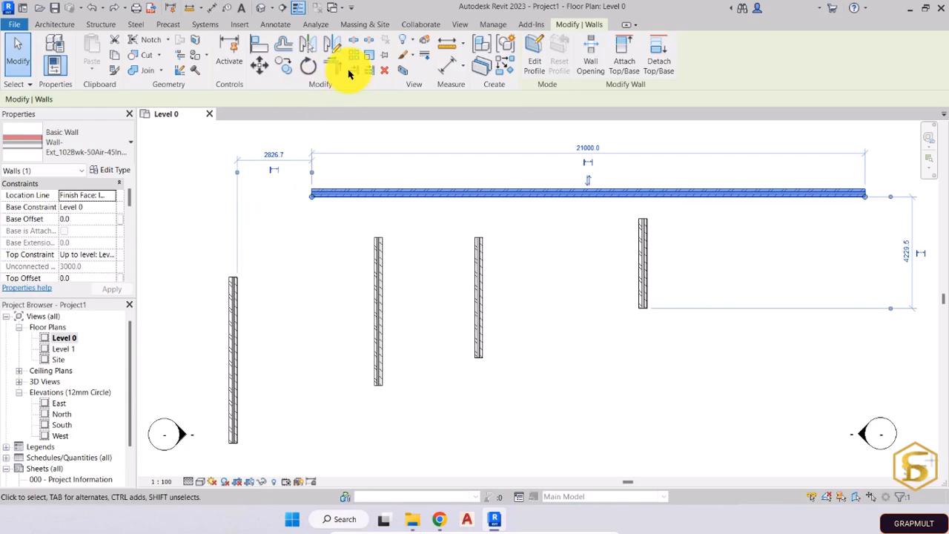
pyautogui.click(332, 66)
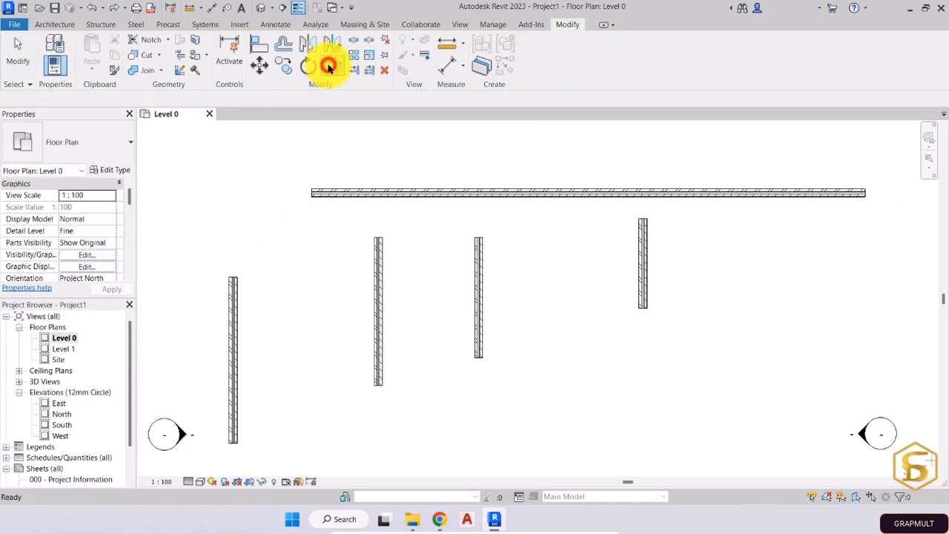
pyautogui.click(238, 297)
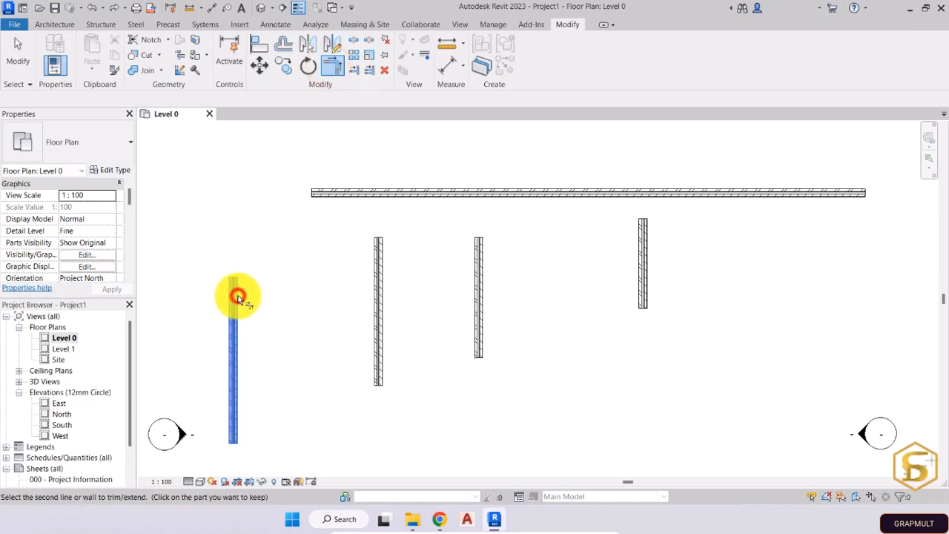
pyautogui.click(343, 192)
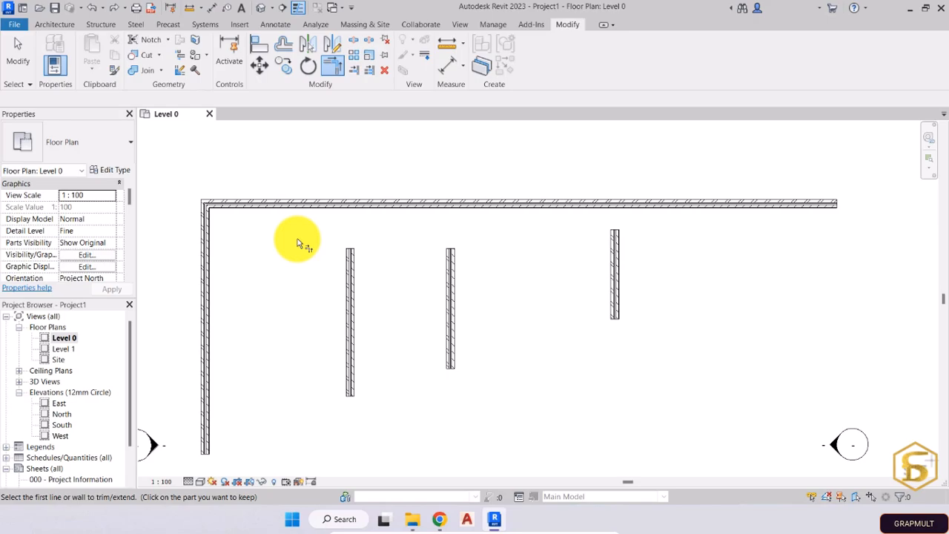
# Try trimming the horizontal wall to a corner with the second vertical wall, keeping its right part, and undo the trim
pyautogui.moveTo(364, 218); pyautogui.dragTo(330, 250, button='middle')
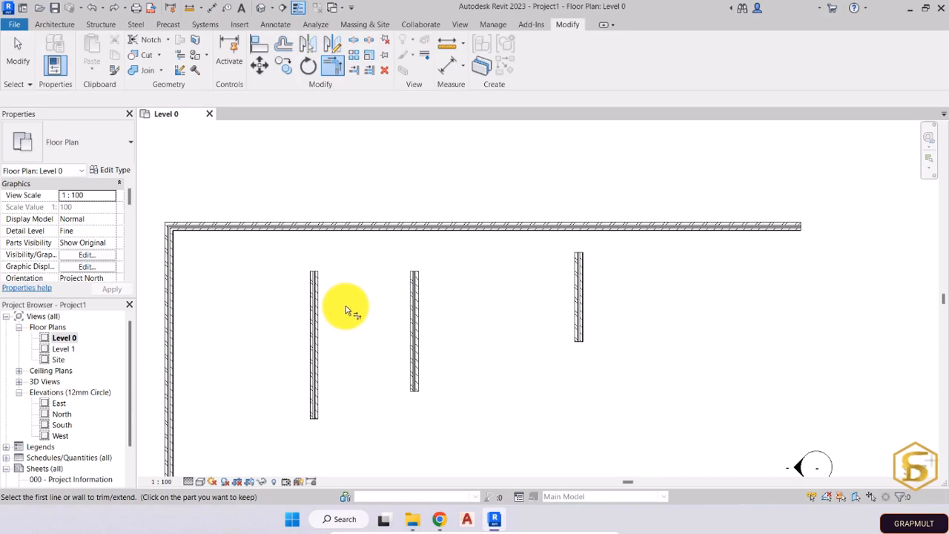
pyautogui.click(424, 228)
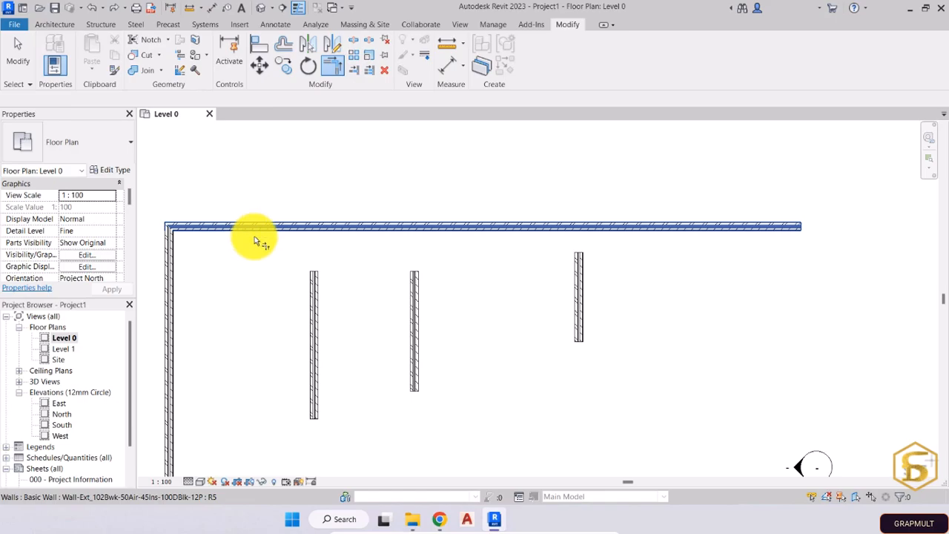
pyautogui.click(424, 231)
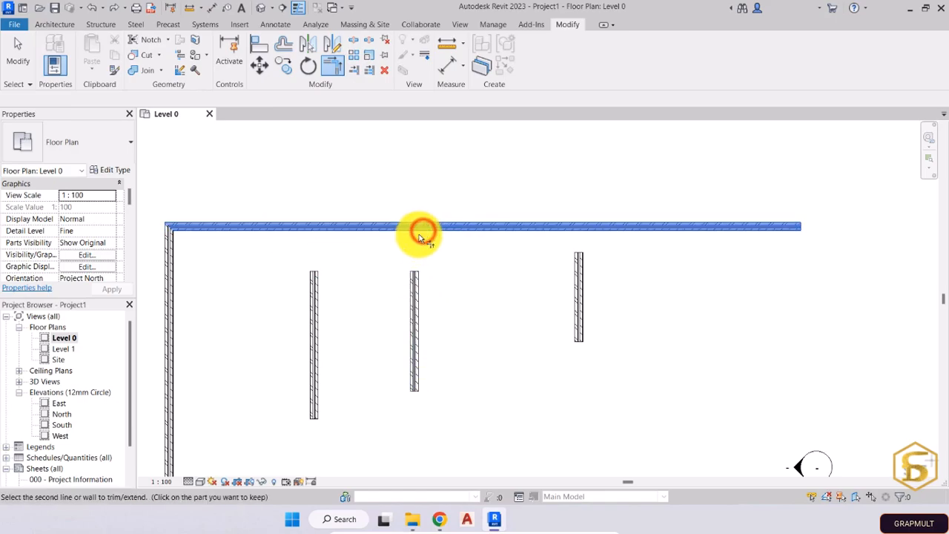
pyautogui.click(320, 326)
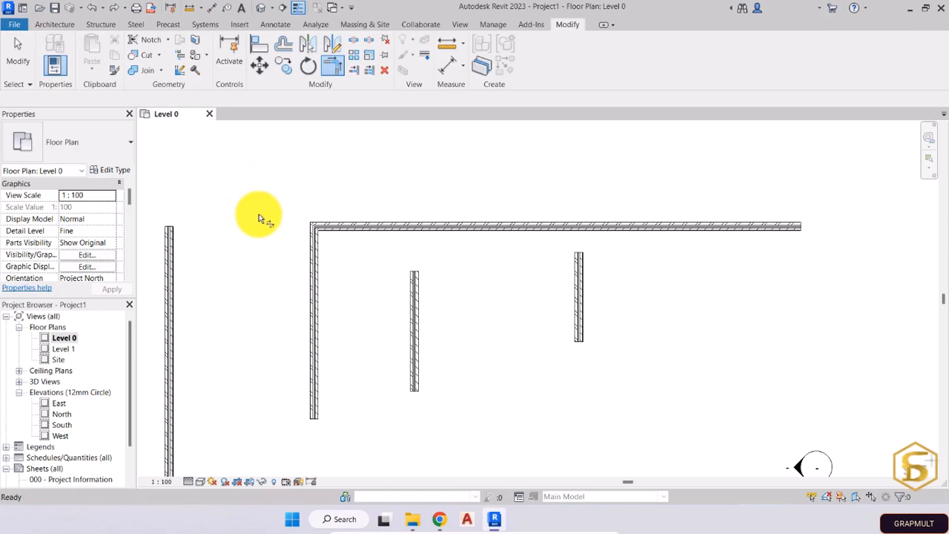
pyautogui.hotkey('ctrl', 'z')
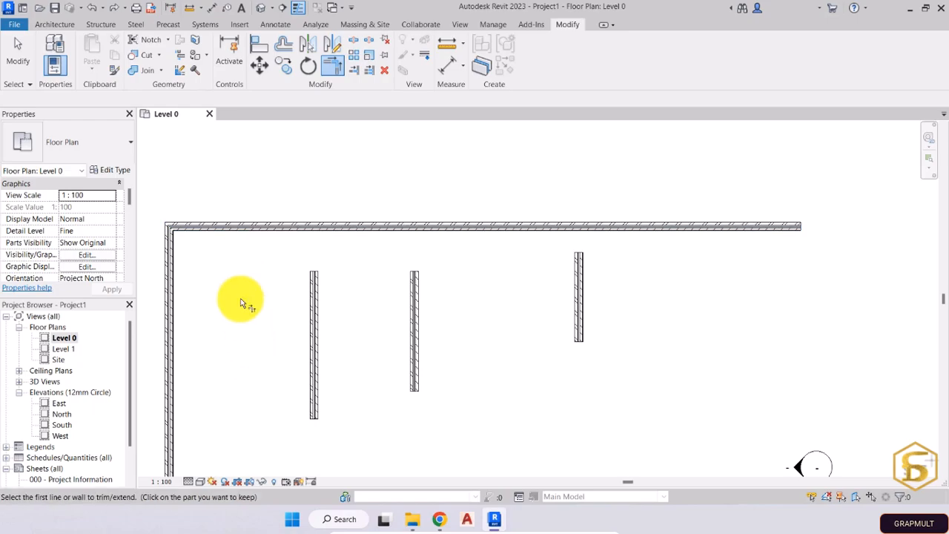
# Trim the horizontal wall to a corner with the second vertical wall, keeping the horizontal wall's left part
pyautogui.click(210, 232)
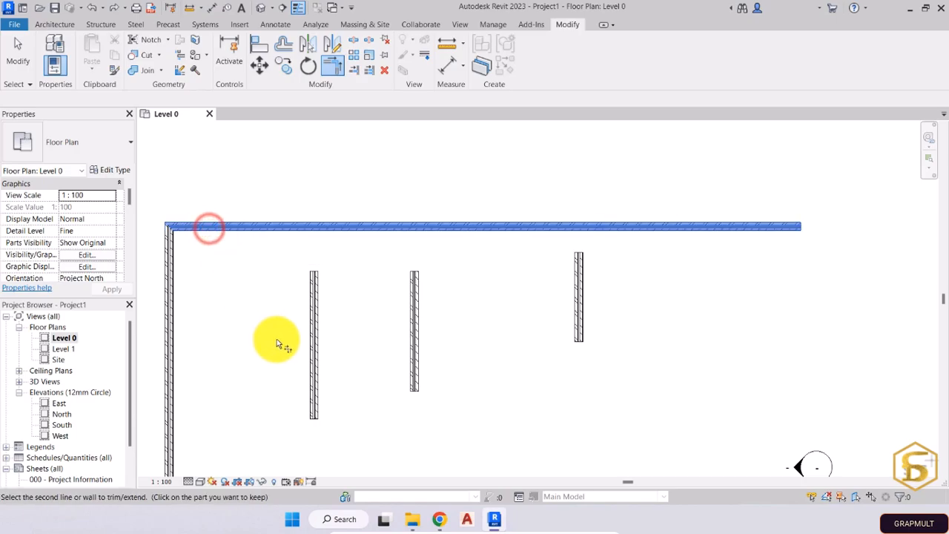
pyautogui.click(310, 332)
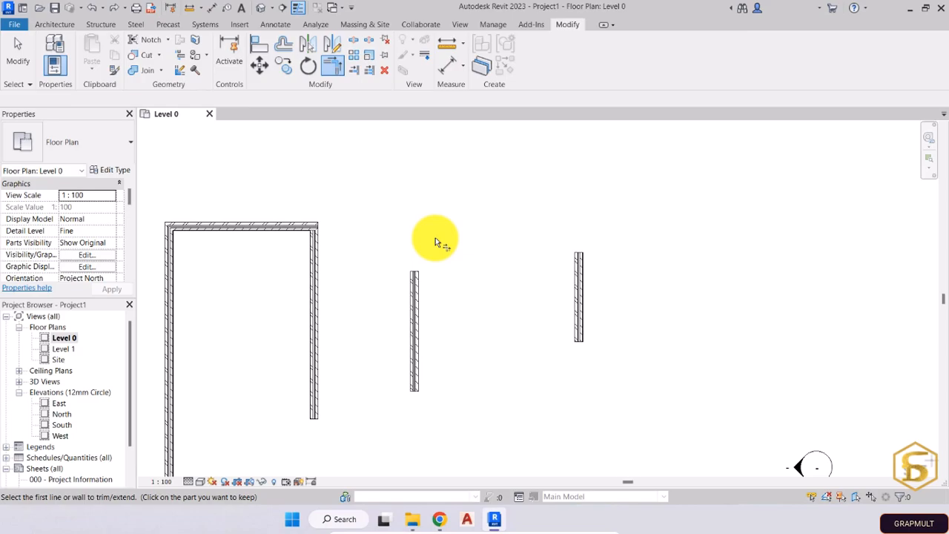
# Undo the last corner trim and trim the horizontal wall to a corner with the second vertical wall, keeping its right part
pyautogui.hotkey('ctrl', 'z')
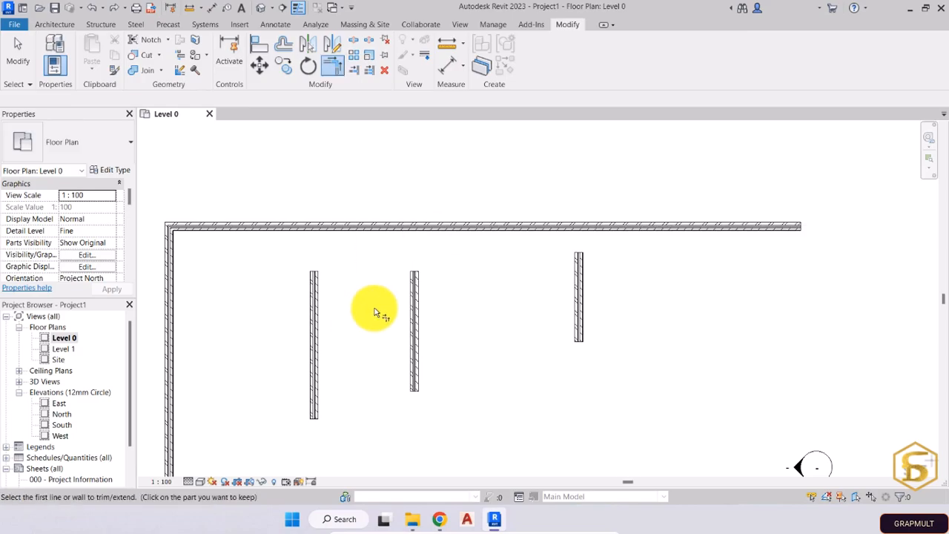
pyautogui.click(440, 227)
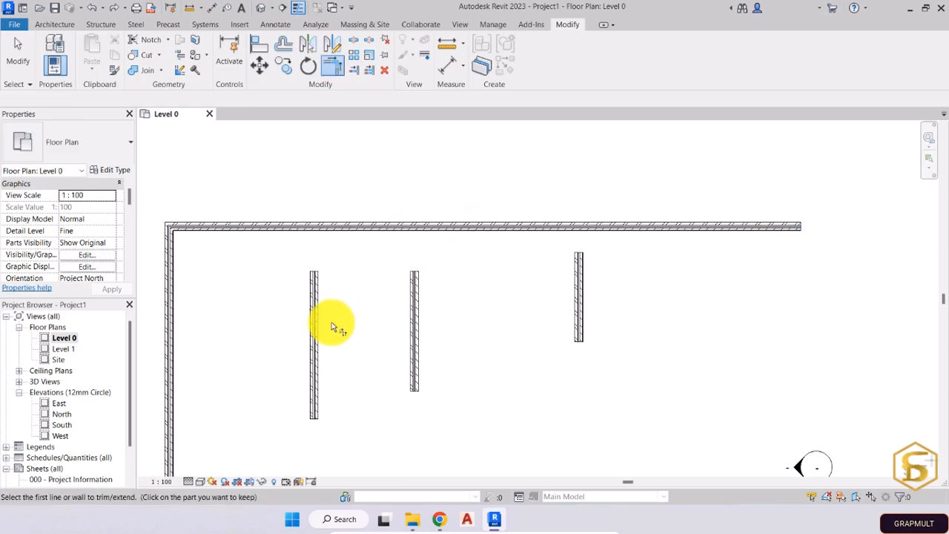
pyautogui.click(452, 227)
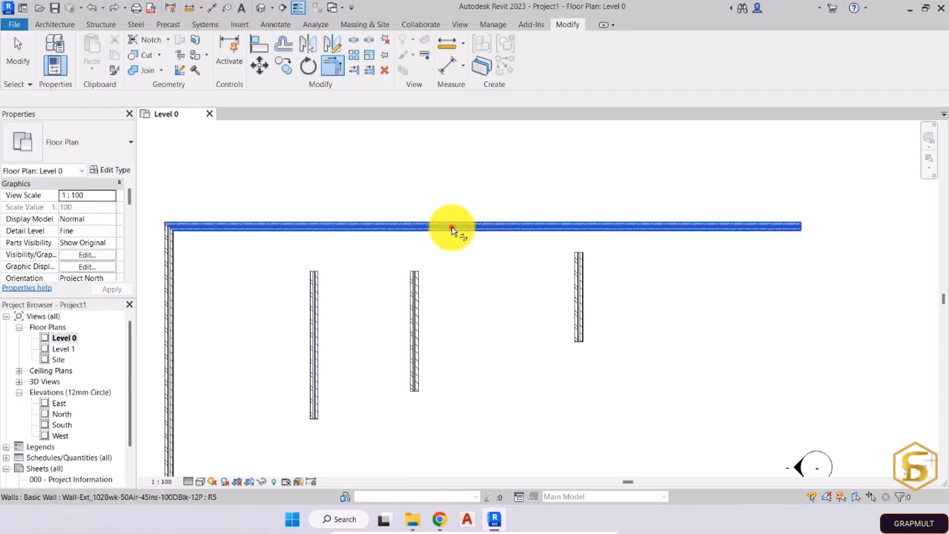
pyautogui.click(310, 326)
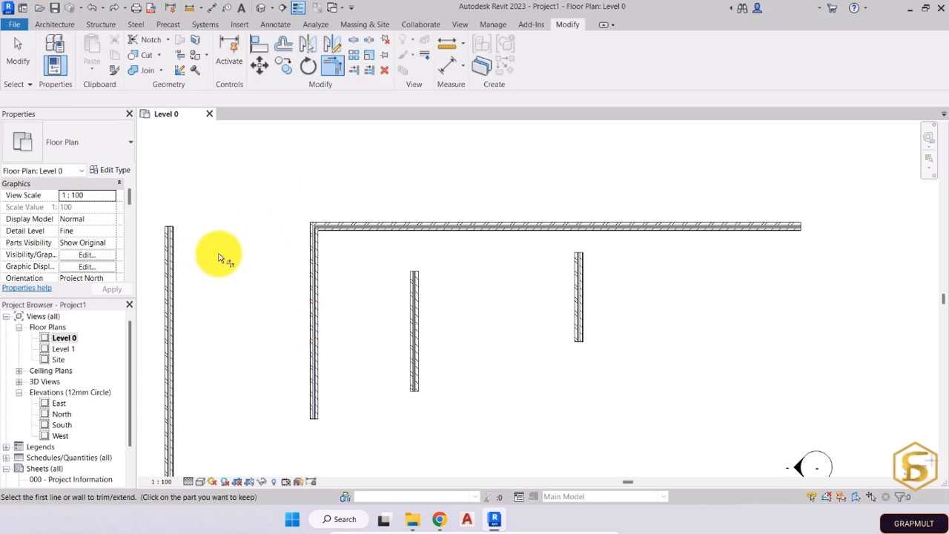
pyautogui.press('Escape')
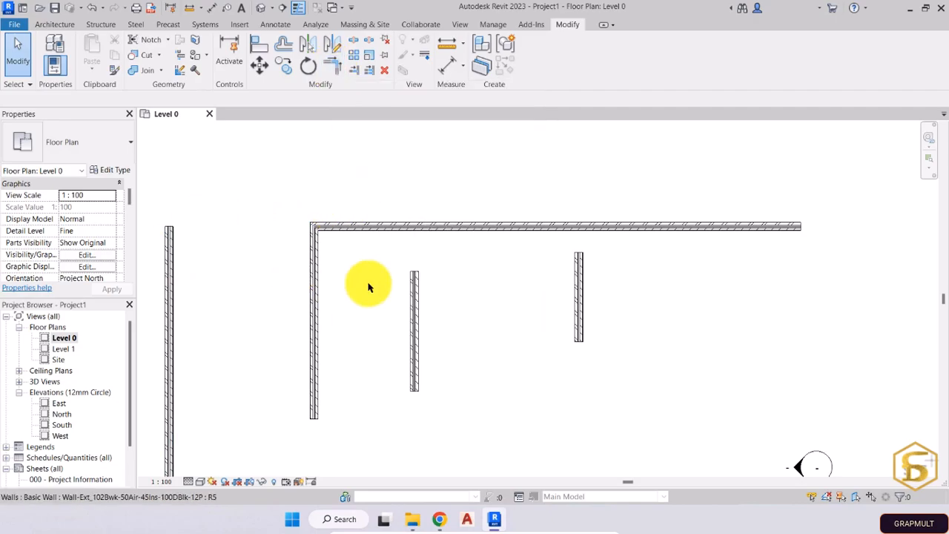
# Try extending the nearer detached vertical wall up to the horizontal wall with Trim/Extend Single Element, and undo the extension
pyautogui.moveTo(396, 256); pyautogui.dragTo(282, 276, button='middle')
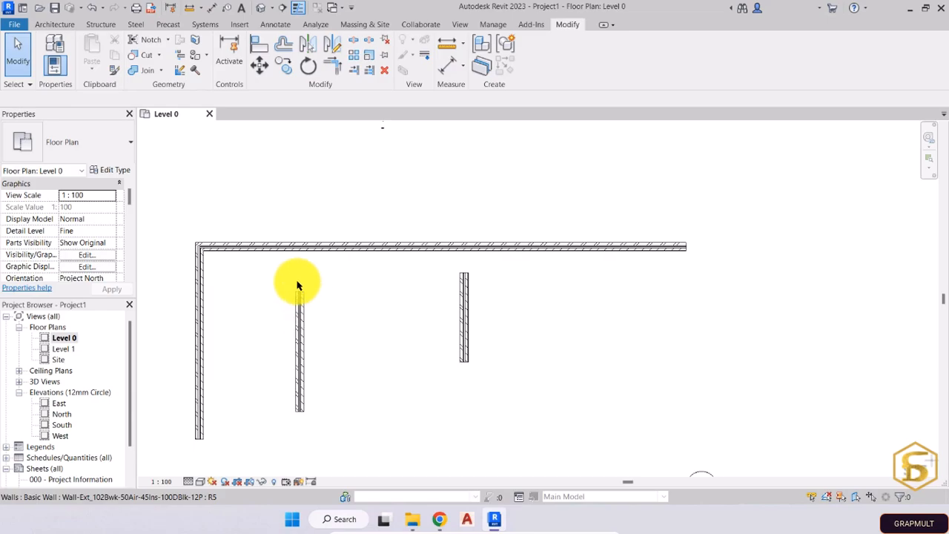
pyautogui.moveTo(336, 172); pyautogui.dragTo(345, 195, button='middle')
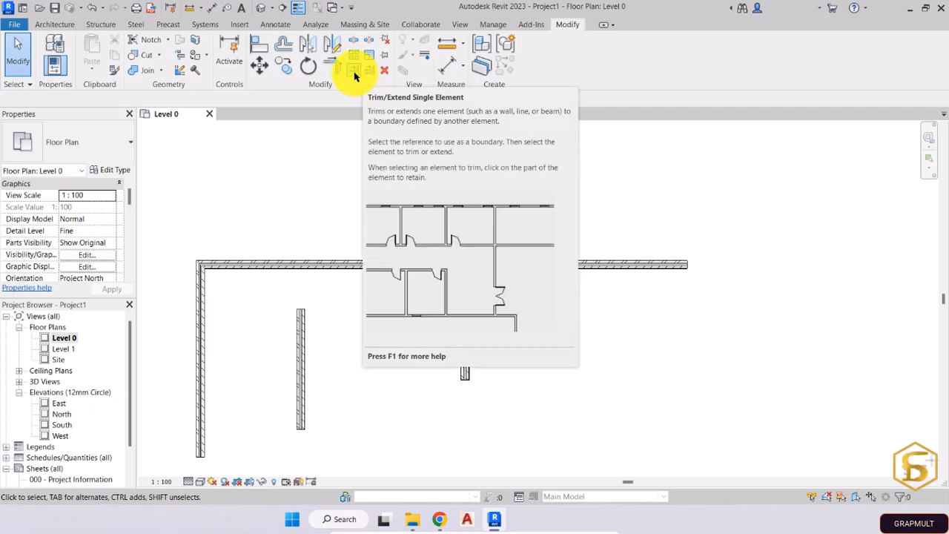
pyautogui.click(354, 71)
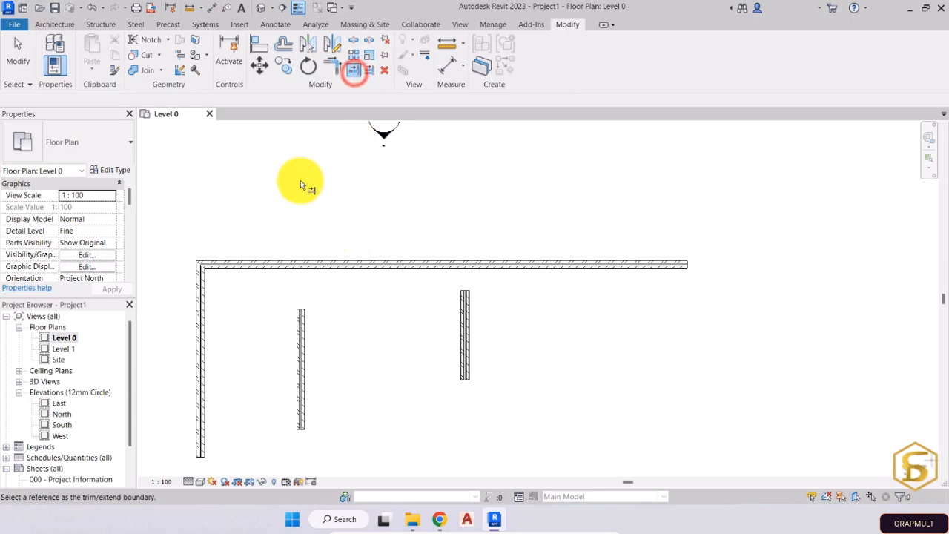
pyautogui.click(320, 273)
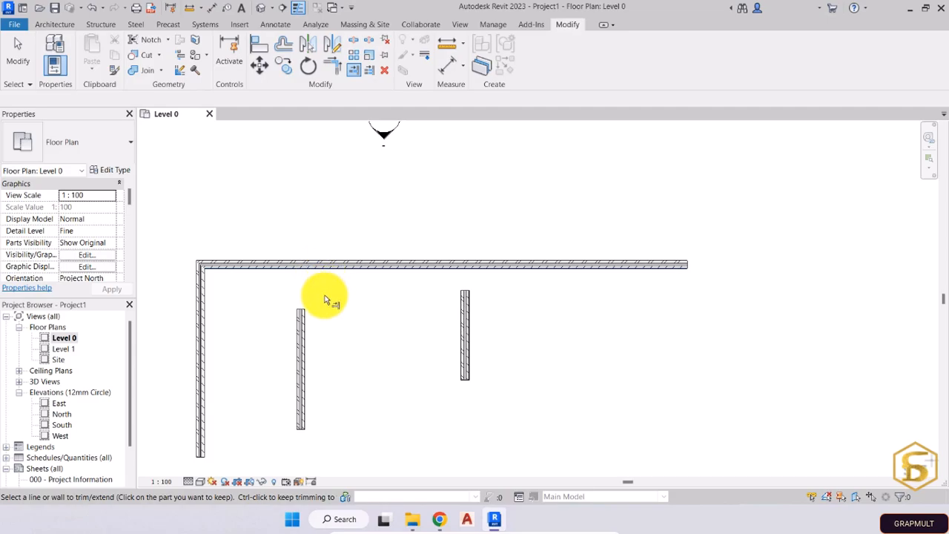
pyautogui.click(301, 329)
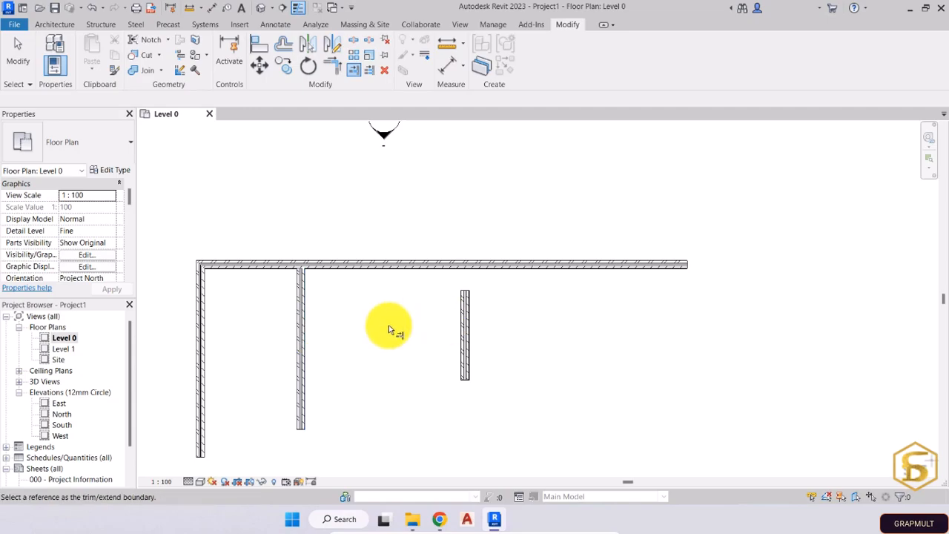
pyautogui.press('Escape')
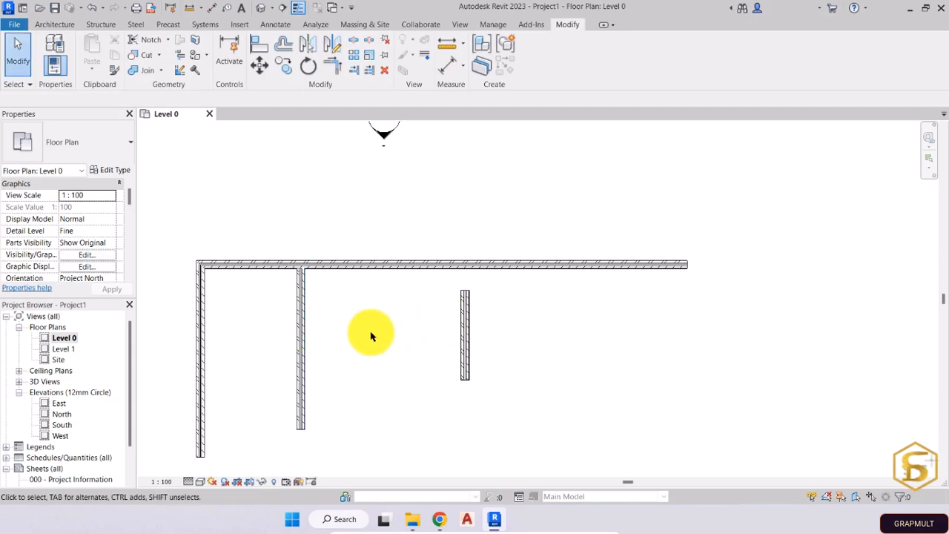
pyautogui.hotkey('ctrl', 'z')
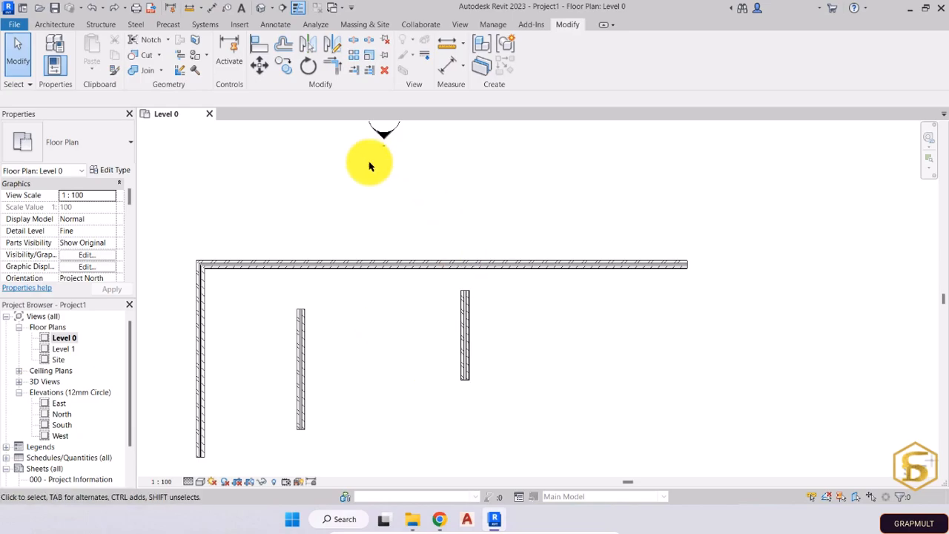
# Extend both detached vertical walls up to the horizontal wall with Trim/Extend Multiple Elements
pyautogui.click(370, 70)
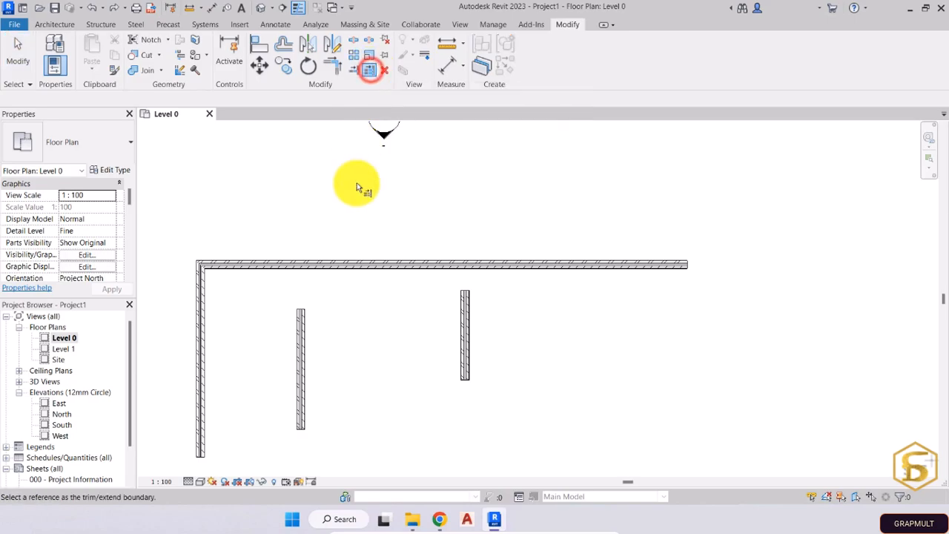
pyautogui.click(393, 272)
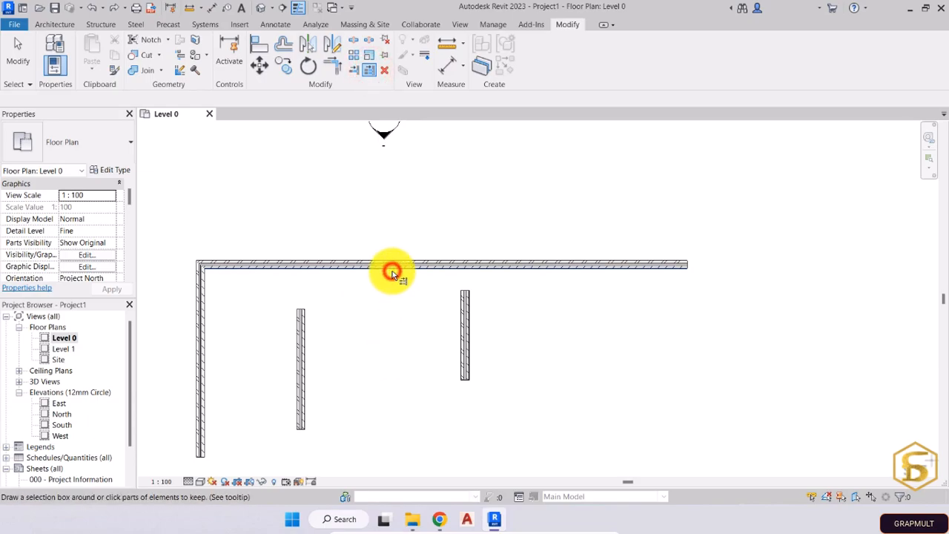
pyautogui.click(303, 327)
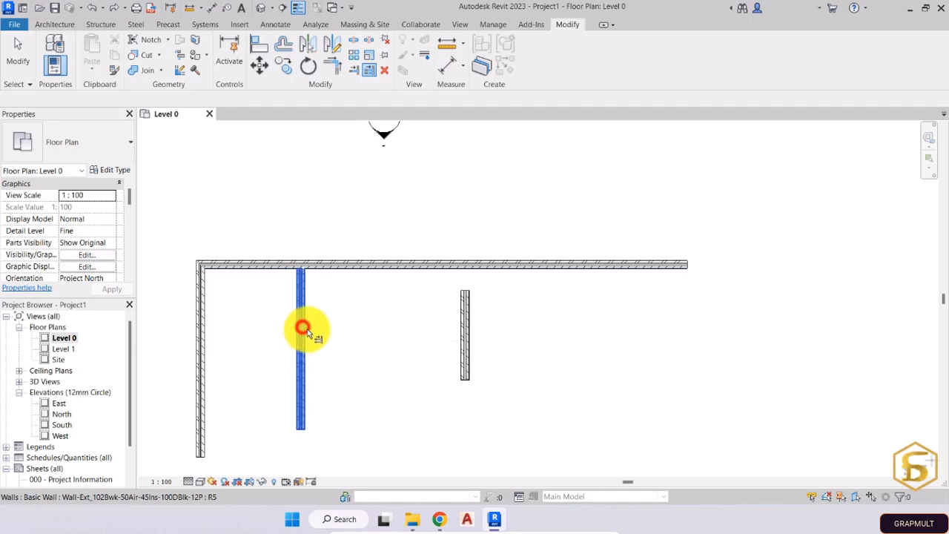
pyautogui.click(465, 317)
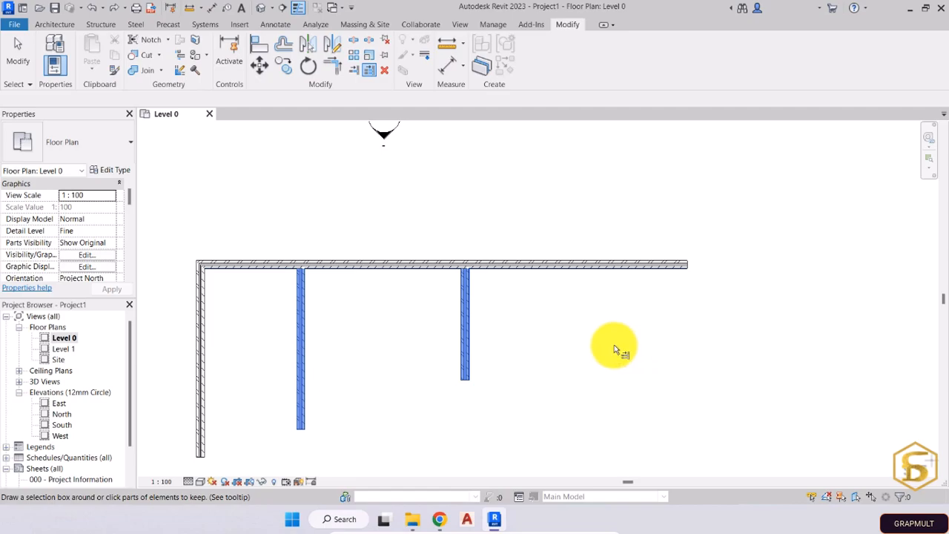
pyautogui.press('Escape')
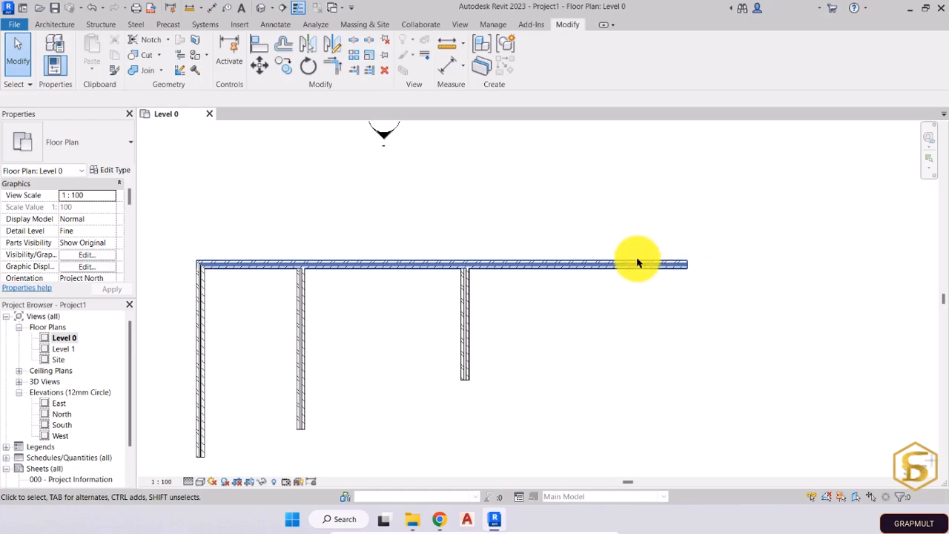
# Try trimming the horizontal wall to a corner with the rightmost vertical wall, keeping the horizontal wall's right part
pyautogui.click(333, 68)
pyautogui.click(509, 263)
pyautogui.click(466, 290)
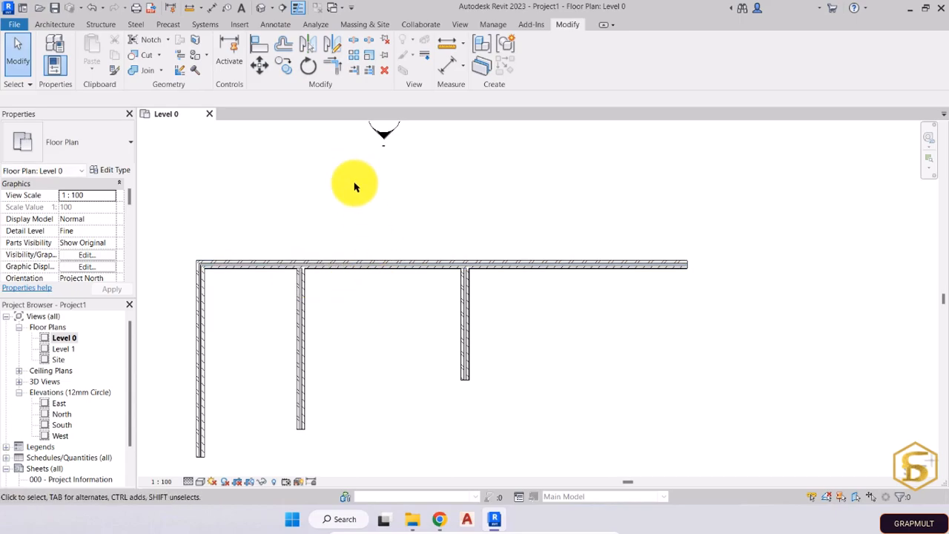
# Try trimming the horizontal wall to a corner with the middle vertical wall, keeping the horizontal wall's left part
pyautogui.click(328, 68)
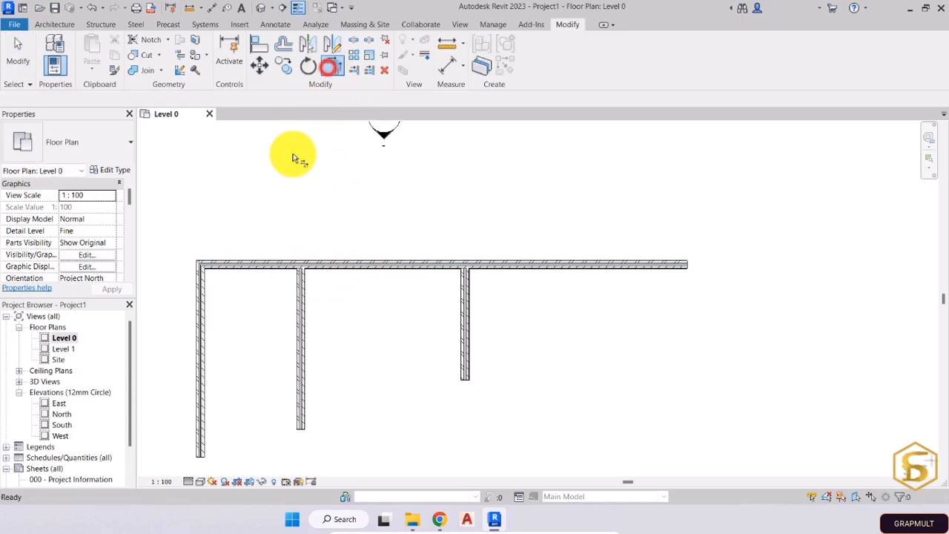
pyautogui.click(255, 266)
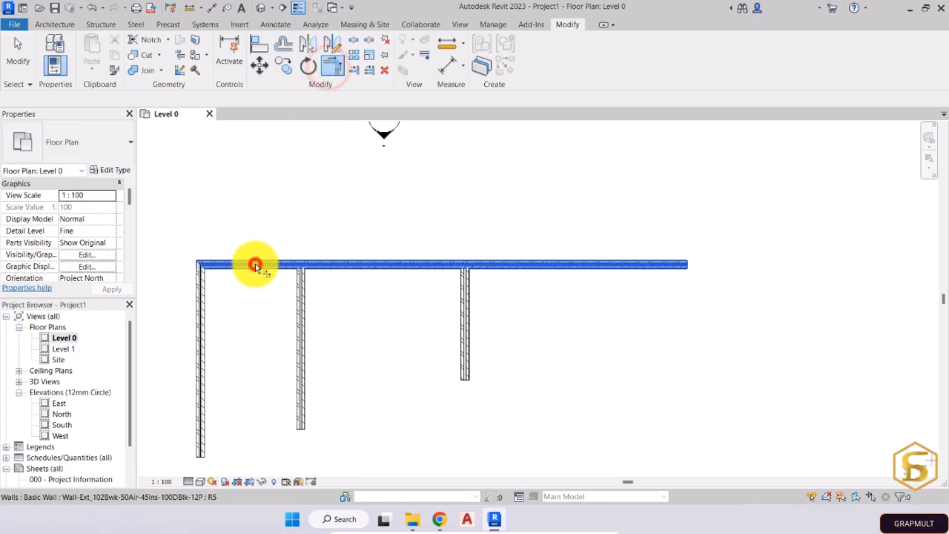
pyautogui.click(302, 297)
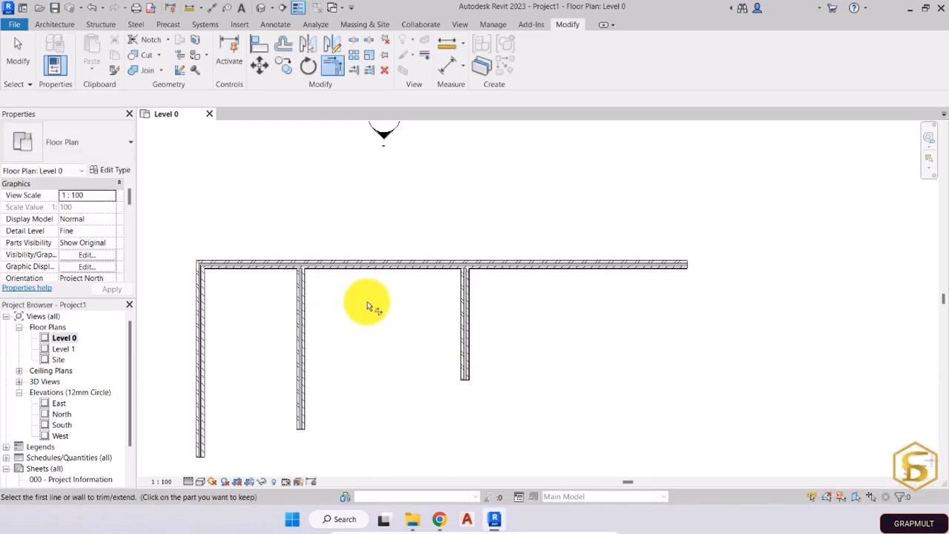
pyautogui.press('Escape')
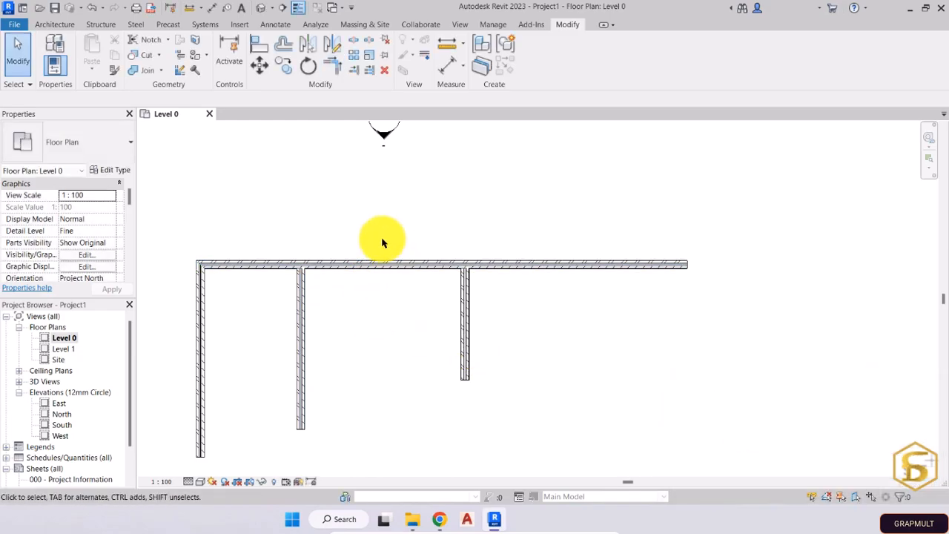
# Split the horizontal wall about 4500 mm from the corner wall, just right of the middle vertical wall, with Split Element
pyautogui.click(353, 44)
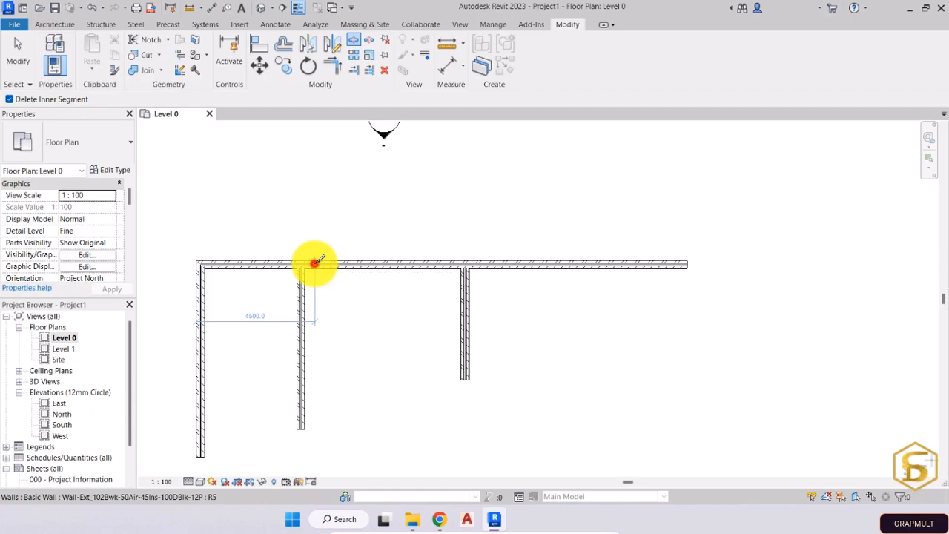
pyautogui.click(315, 261)
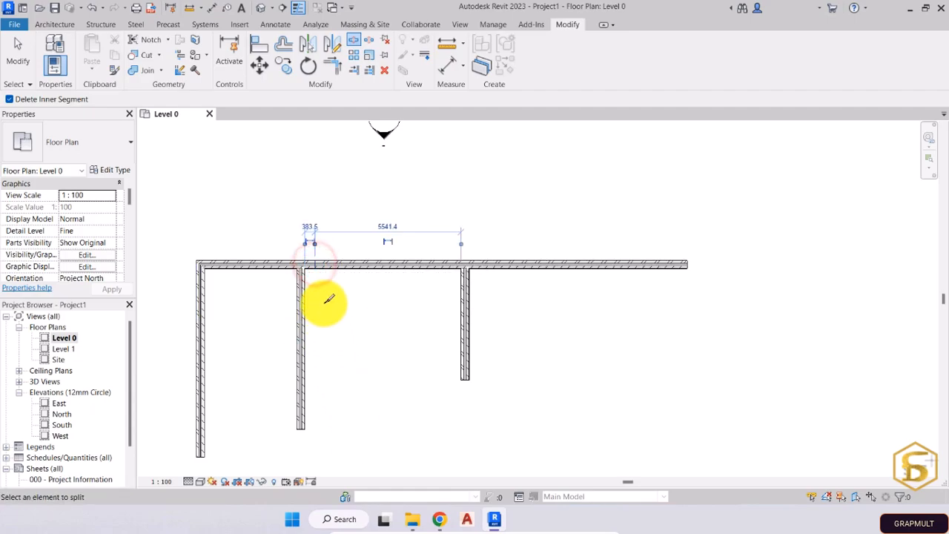
pyautogui.scroll(4, 324, 299)
pyautogui.scroll(2, 301, 165)
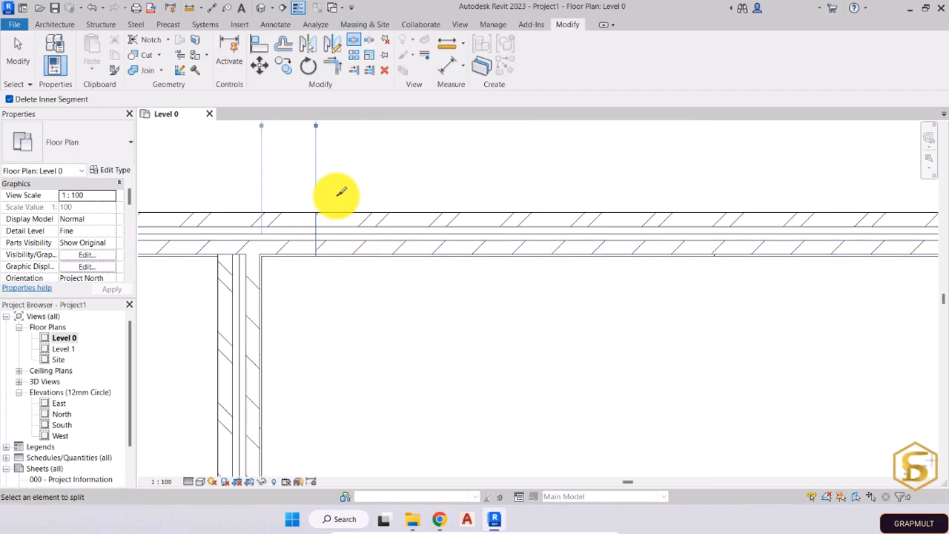
pyautogui.scroll(-4, 377, 292)
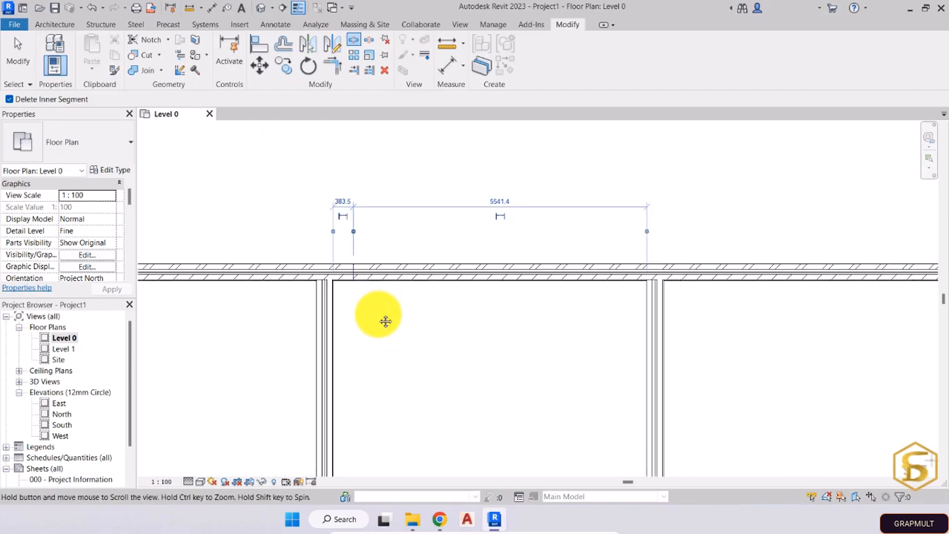
pyautogui.scroll(-4, 360, 289)
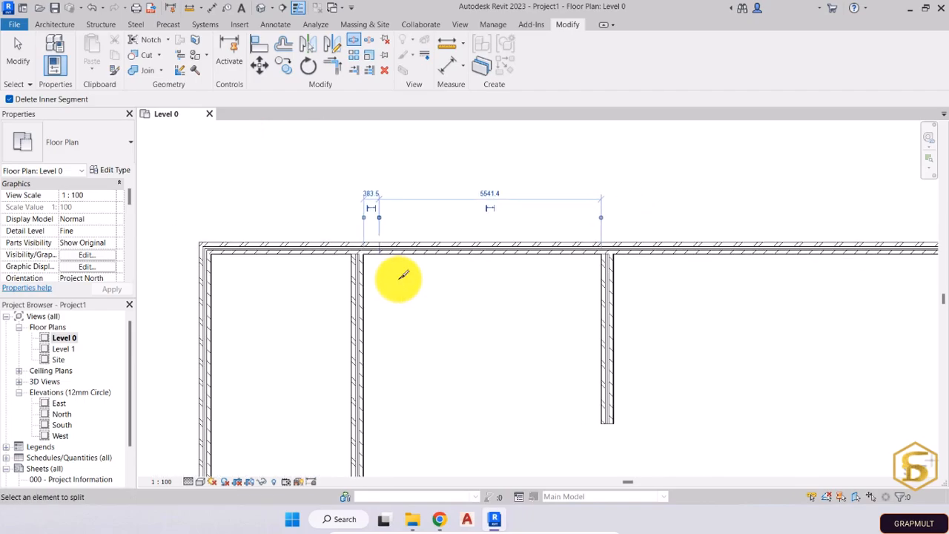
pyautogui.press('Escape')
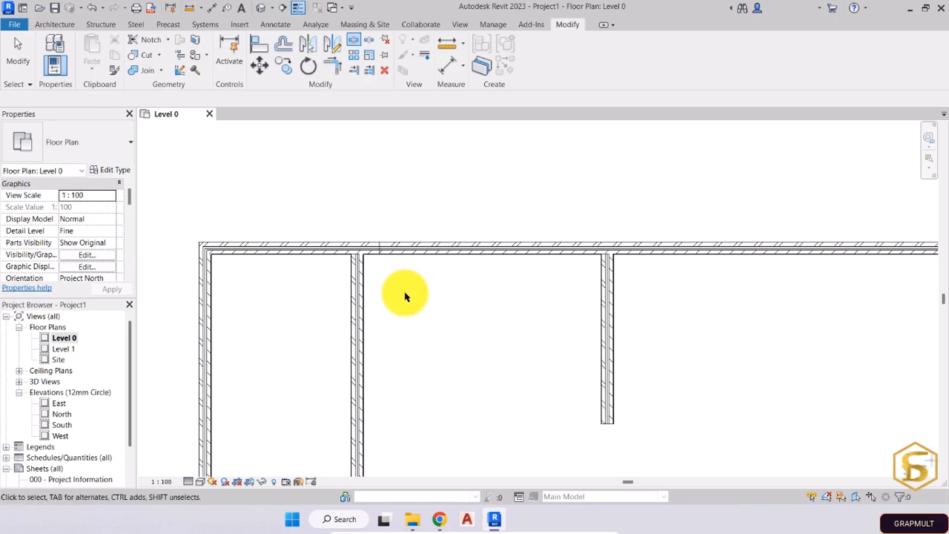
pyautogui.scroll(3, 378, 250)
pyautogui.scroll(2, 365, 252)
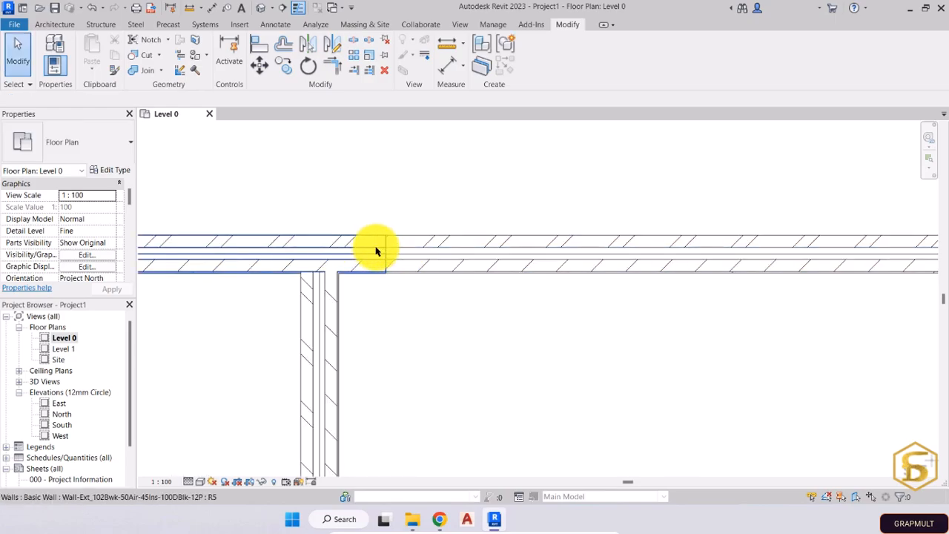
pyautogui.scroll(-3, 441, 298)
pyautogui.scroll(-2, 442, 317)
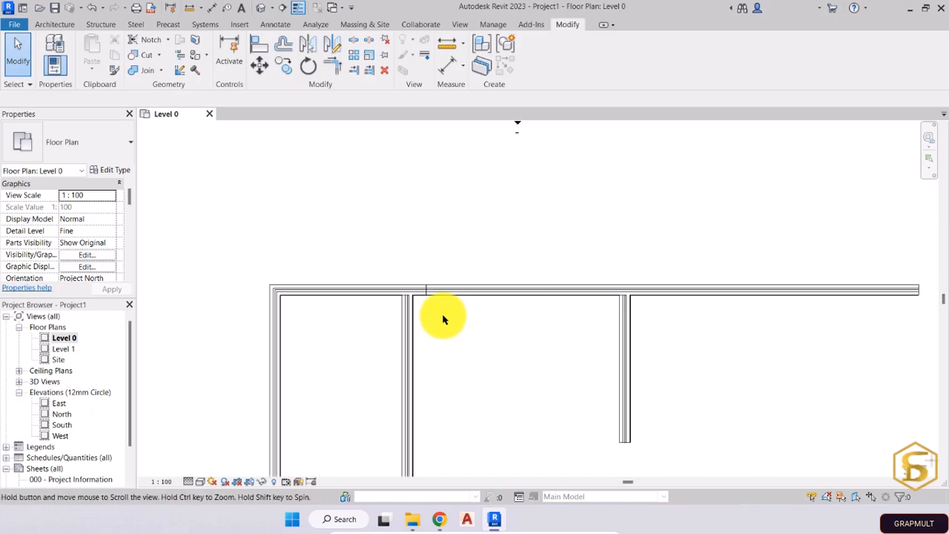
# Trim the left segment of the split wall to a corner with the middle vertical wall using Trim/Extend to Corner
pyautogui.click(331, 68)
pyautogui.click(353, 268)
pyautogui.click(394, 301)
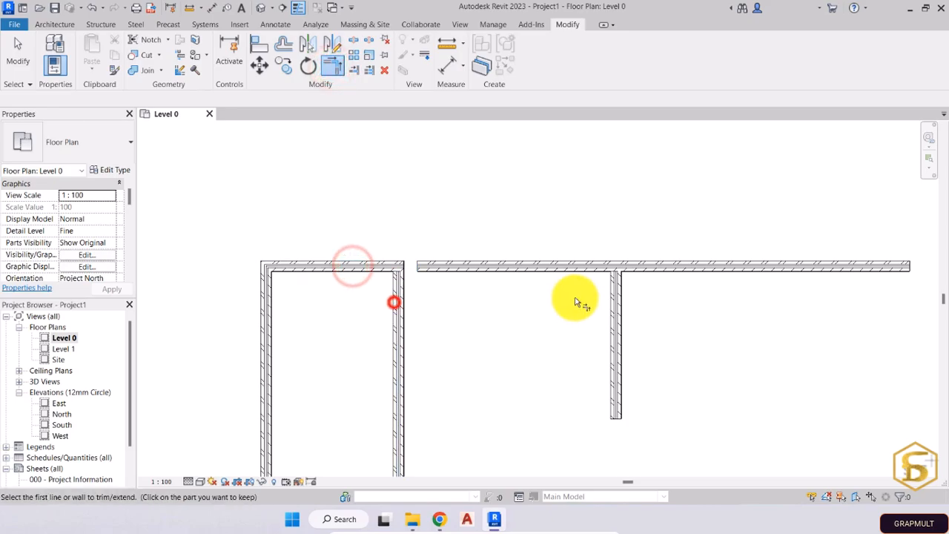
# Try trimming the right segment of the split wall to a corner with the rightmost vertical wall, and undo the trim
pyautogui.click(657, 258)
pyautogui.click(617, 304)
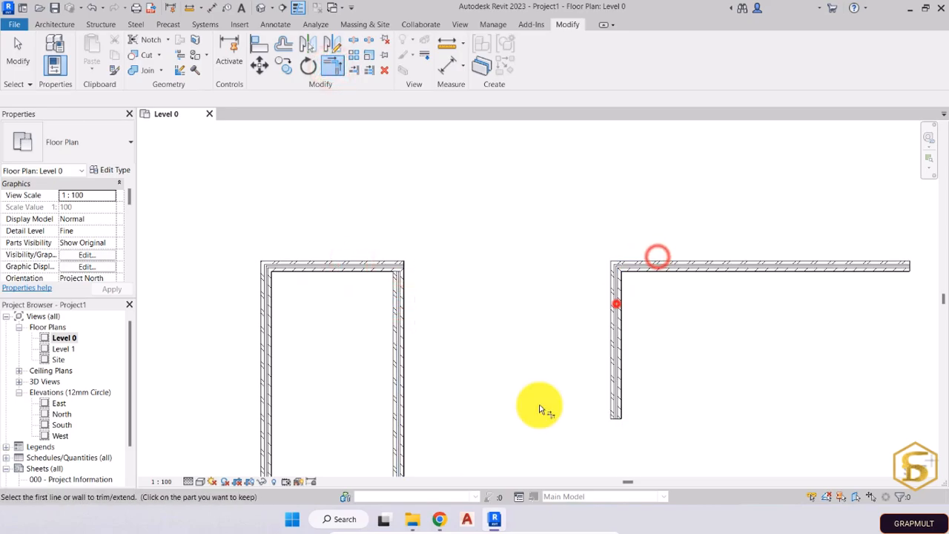
pyautogui.moveTo(496, 334); pyautogui.dragTo(445, 302, button='middle')
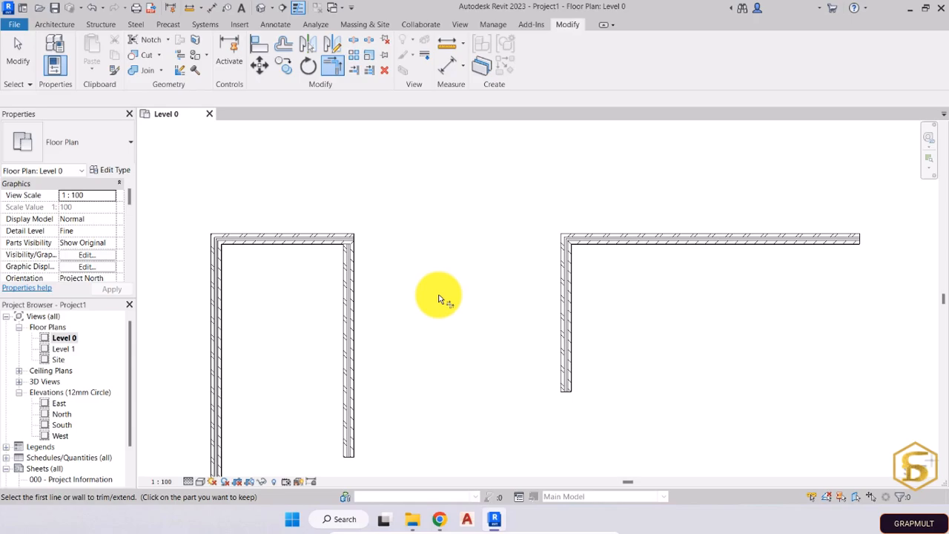
pyautogui.press('Escape')
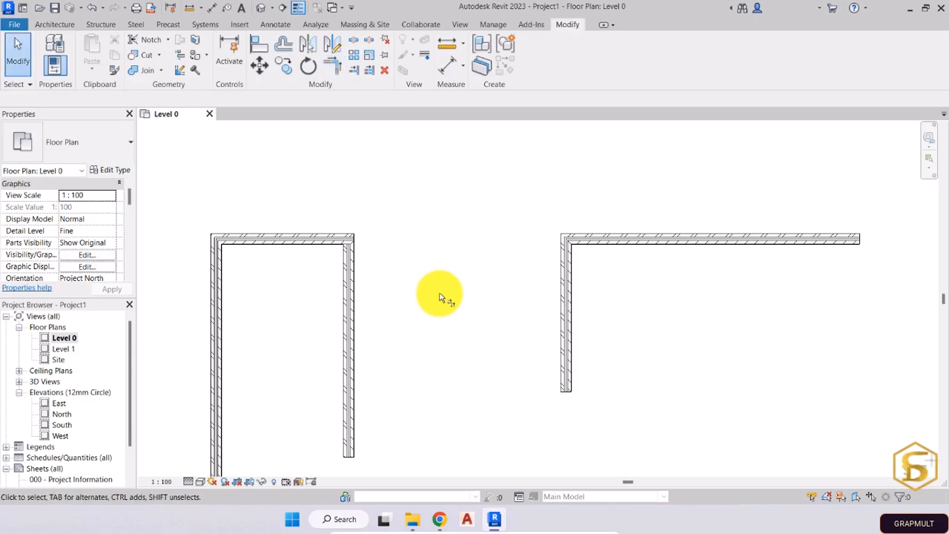
pyautogui.hotkey('ctrl', 'z')
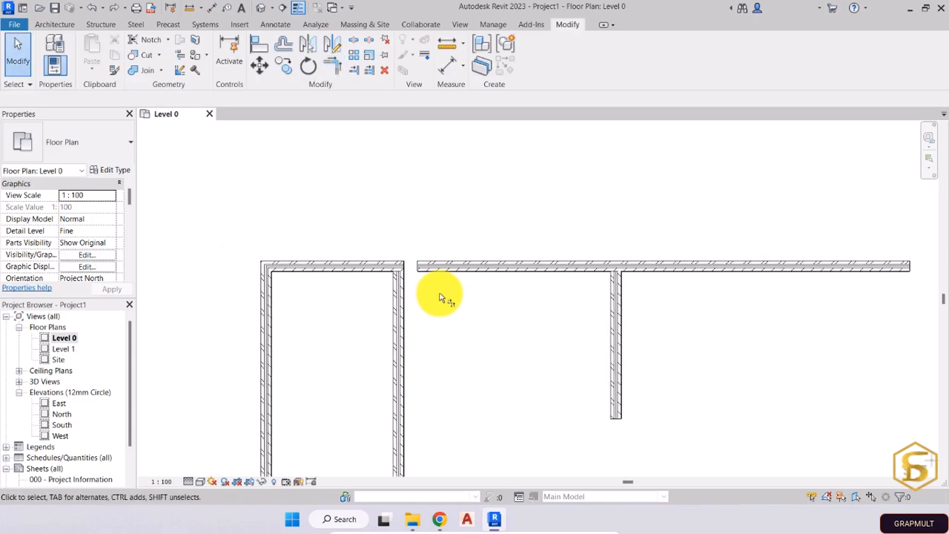
# Undo the corner trim and the split of the horizontal wall
pyautogui.hotkey('ctrl', 'z')
pyautogui.hotkey('ctrl', 'z')
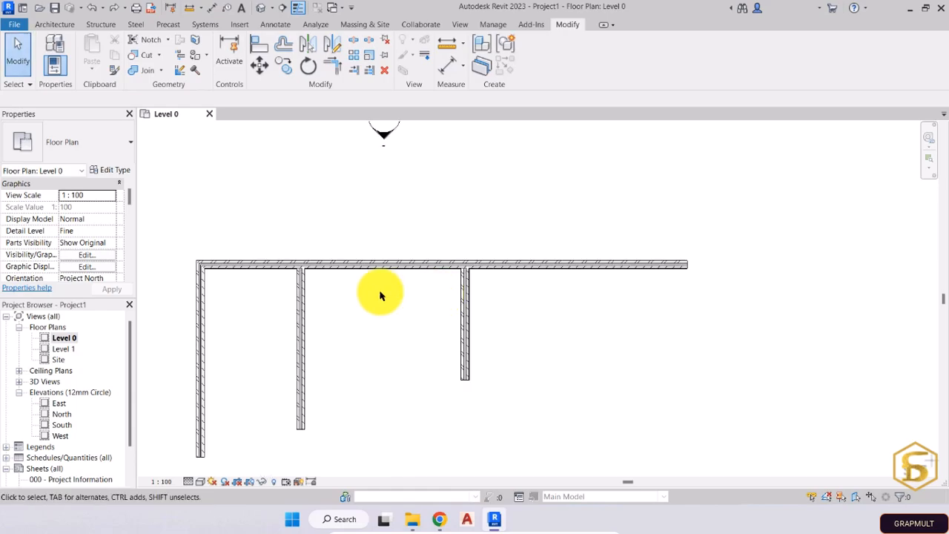
# Cut out the horizontal wall between the middle and rightmost vertical walls using Split Element with Delete Inner Segment on
pyautogui.scroll(1, 321, 270)
pyautogui.scroll(1, 322, 270)
pyautogui.moveTo(322, 270)
pyautogui.mouseDown(button='middle')
pyautogui.moveTo(322, 299)
pyautogui.moveTo(417, 262)
pyautogui.moveTo(418, 246)
pyautogui.moveTo(395, 255)
pyautogui.mouseUp(button='middle')
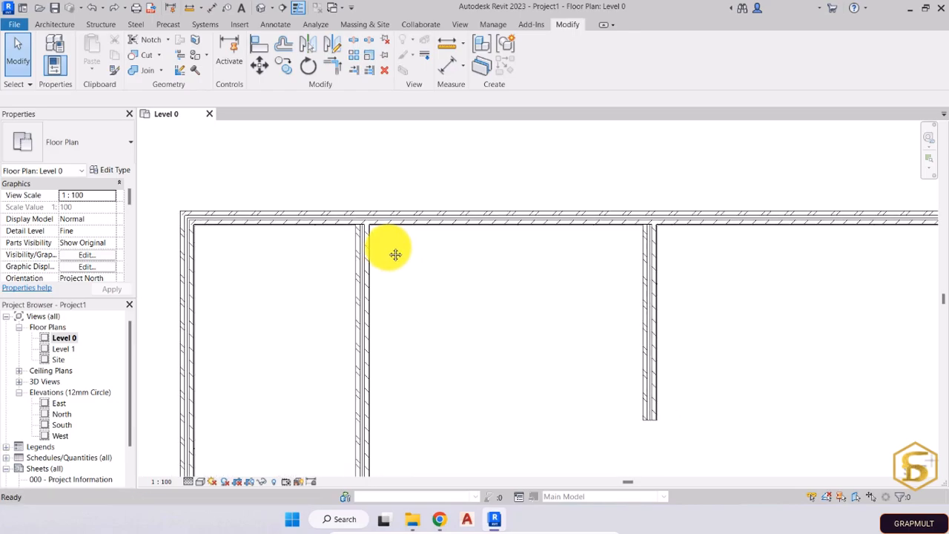
pyautogui.click(353, 42)
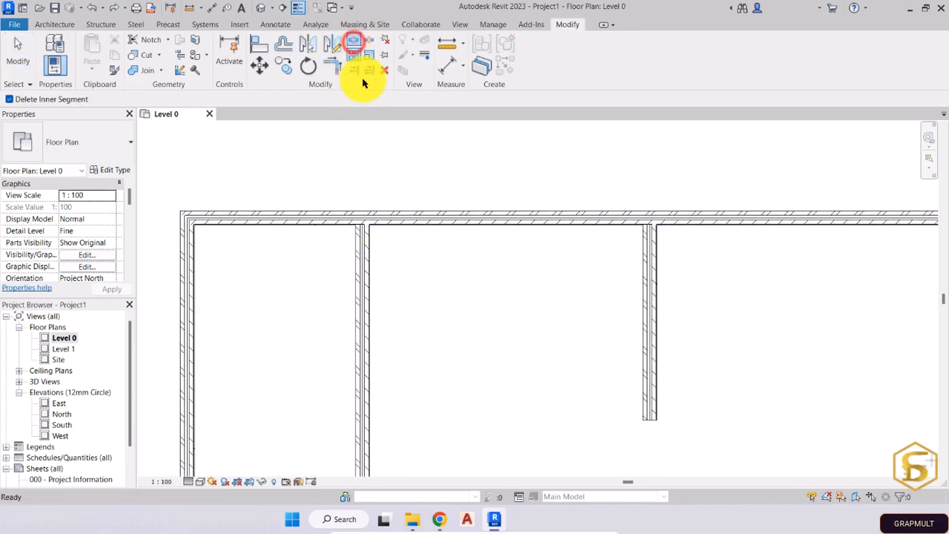
pyautogui.click(379, 218)
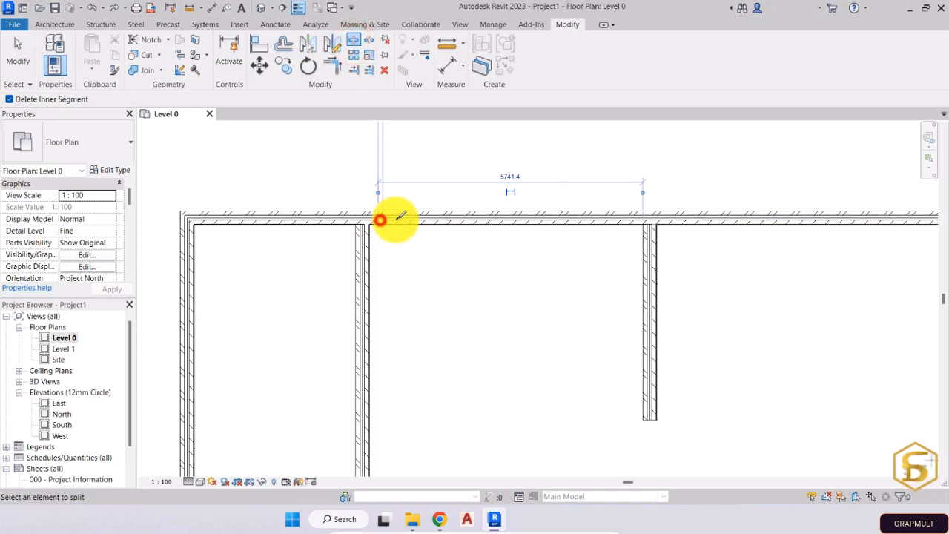
pyautogui.click(636, 217)
pyautogui.moveTo(578, 246); pyautogui.dragTo(510, 270, button='middle')
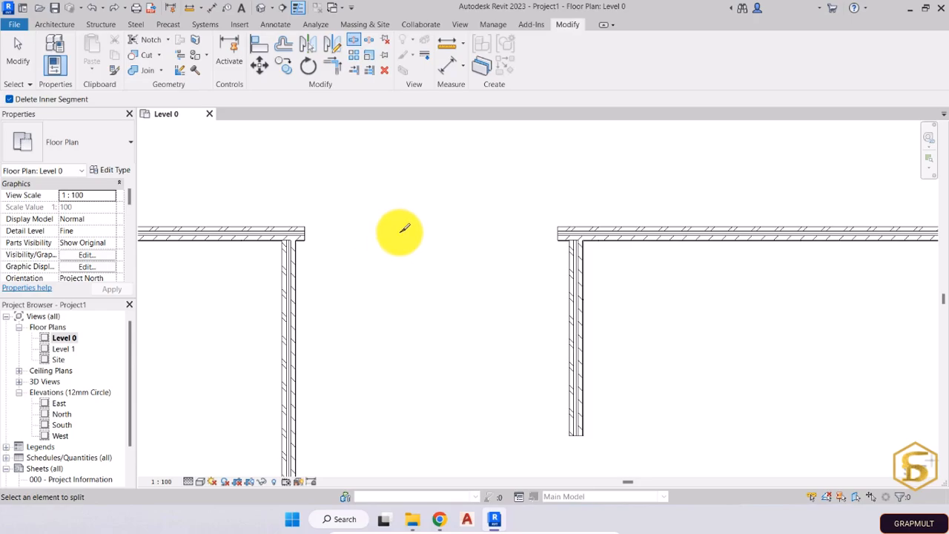
pyautogui.press('Escape')
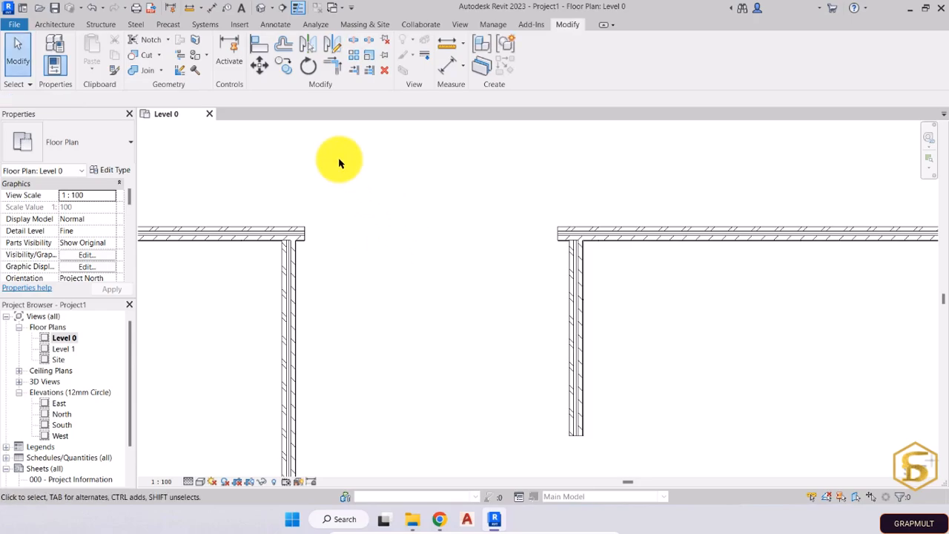
# Trim both remaining horizontal wall segments to corners with the middle and rightmost vertical walls using Trim/Extend to Corner
pyautogui.click(332, 66)
pyautogui.click(257, 227)
pyautogui.click(287, 278)
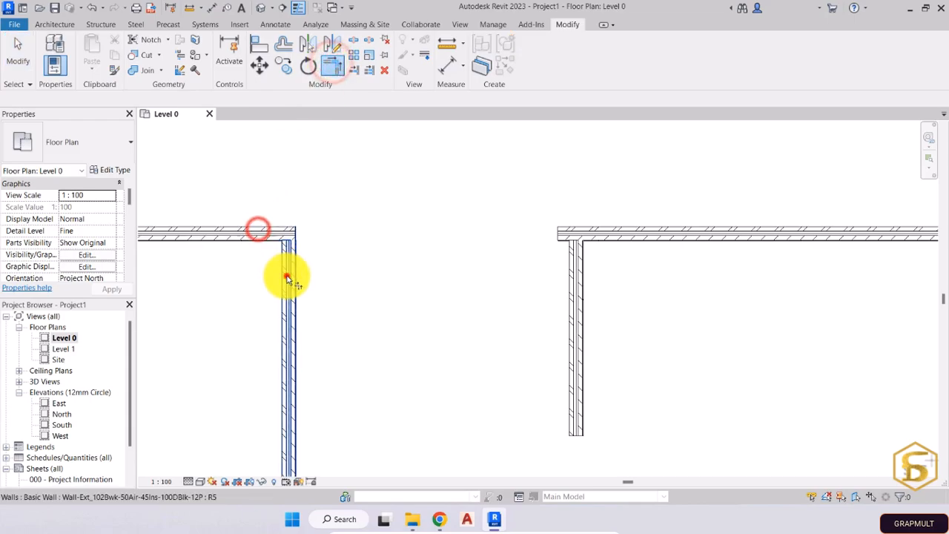
pyautogui.click(630, 239)
pyautogui.click(569, 288)
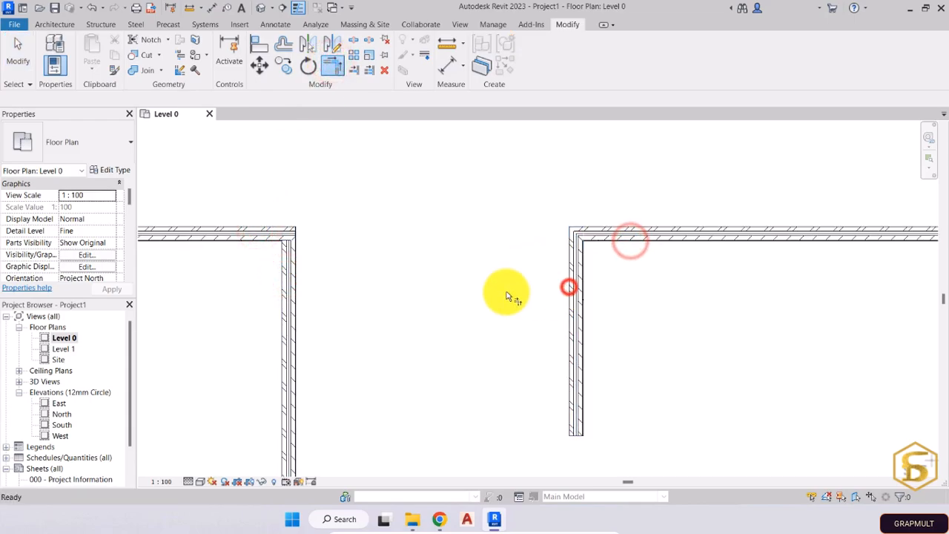
pyautogui.press('Escape')
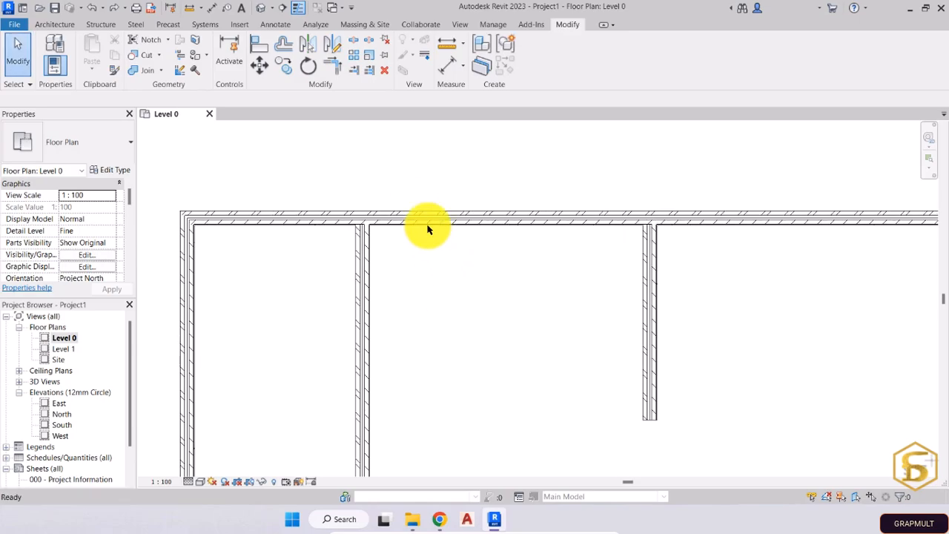
# With Delete Inner Segment off, split the horizontal wall about 380 mm right of the middle vertical wall and just left of the rightmost one
pyautogui.click(351, 44)
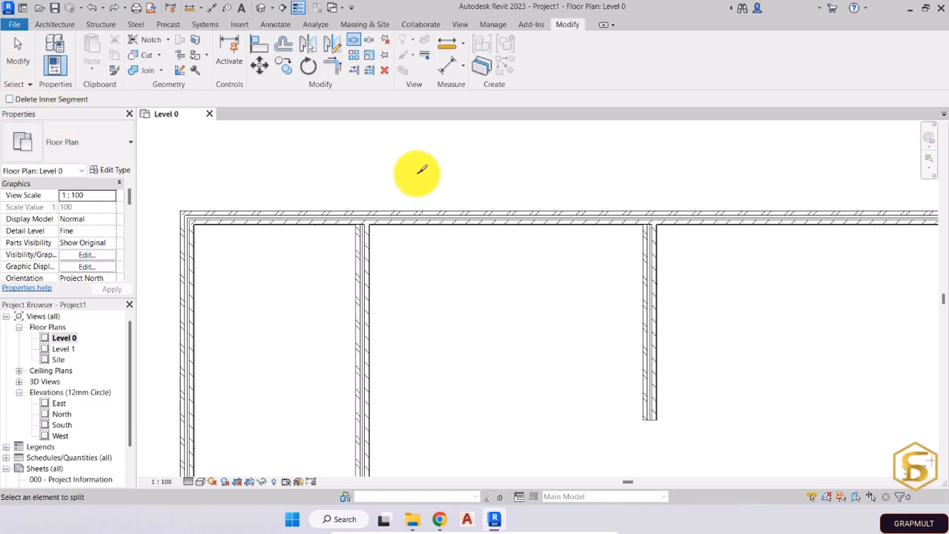
pyautogui.click(385, 214)
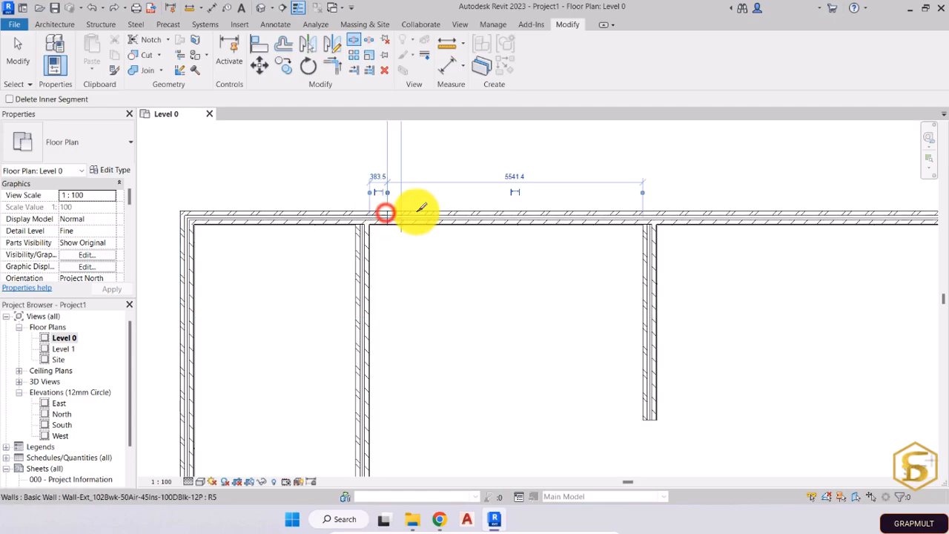
pyautogui.click(621, 216)
pyautogui.press('Escape')
pyautogui.scroll(2, 439, 249)
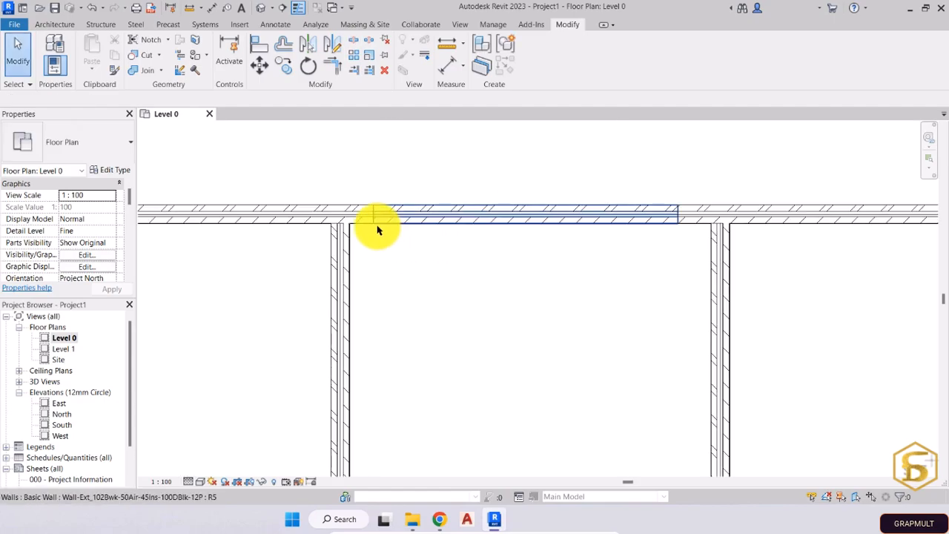
pyautogui.scroll(-2, 653, 239)
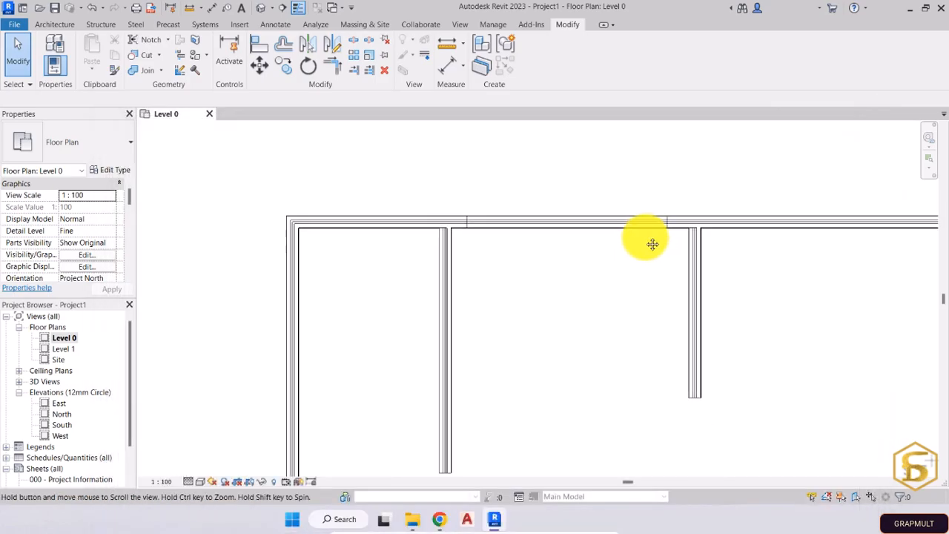
pyautogui.moveTo(653, 244); pyautogui.dragTo(644, 242, button='middle')
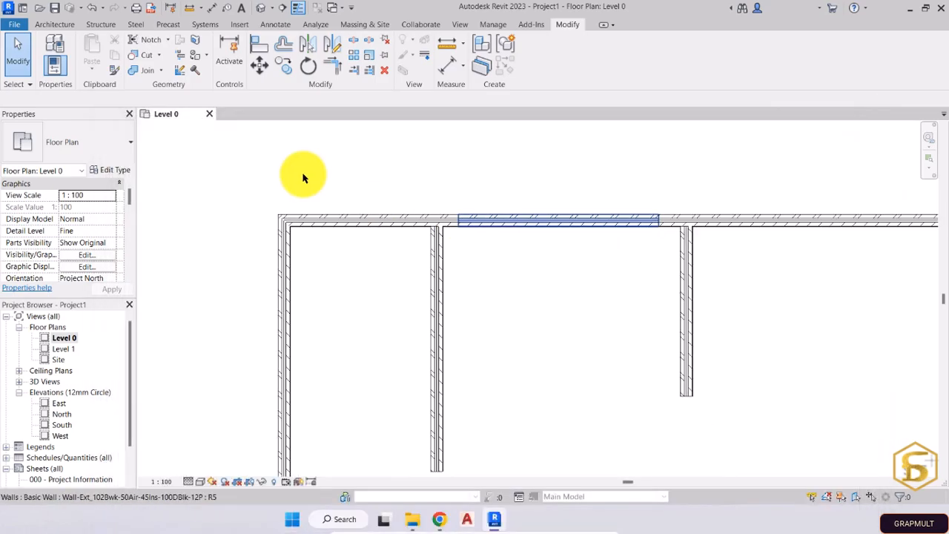
# Trim the outer horizontal segments to corners with their adjacent vertical walls, leaving the inner segment between the splits in place
pyautogui.click(338, 63)
pyautogui.click(407, 215)
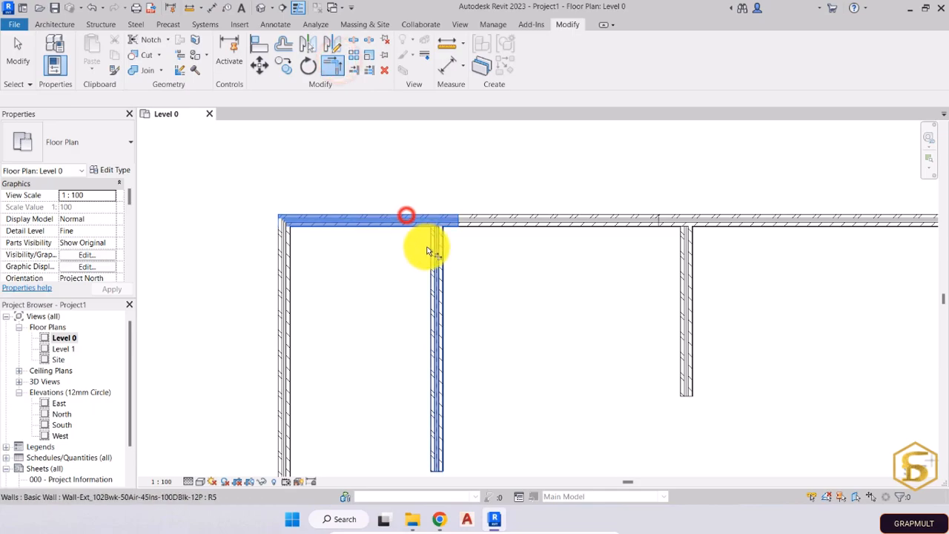
pyautogui.click(430, 256)
pyautogui.click(701, 220)
pyautogui.click(686, 245)
pyautogui.press('Escape')
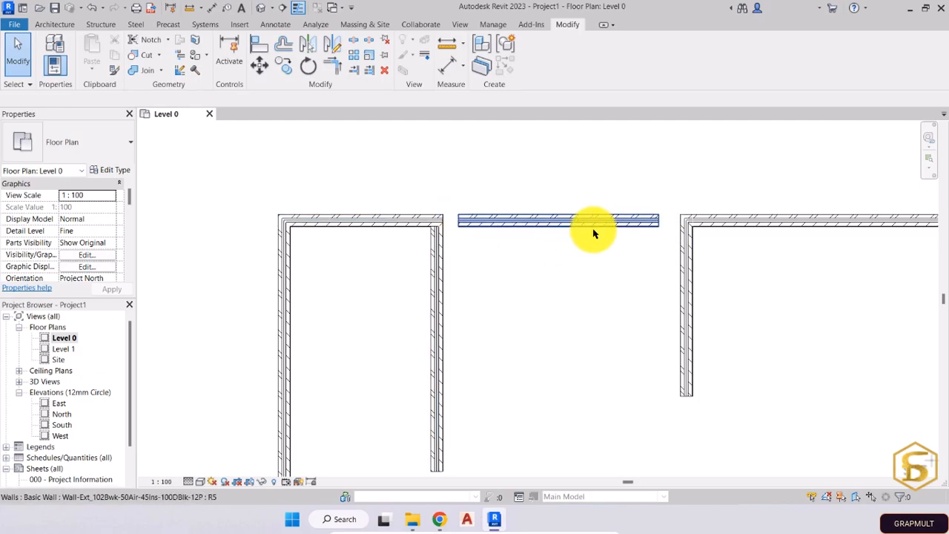
pyautogui.moveTo(594, 242); pyautogui.dragTo(542, 245, button='middle')
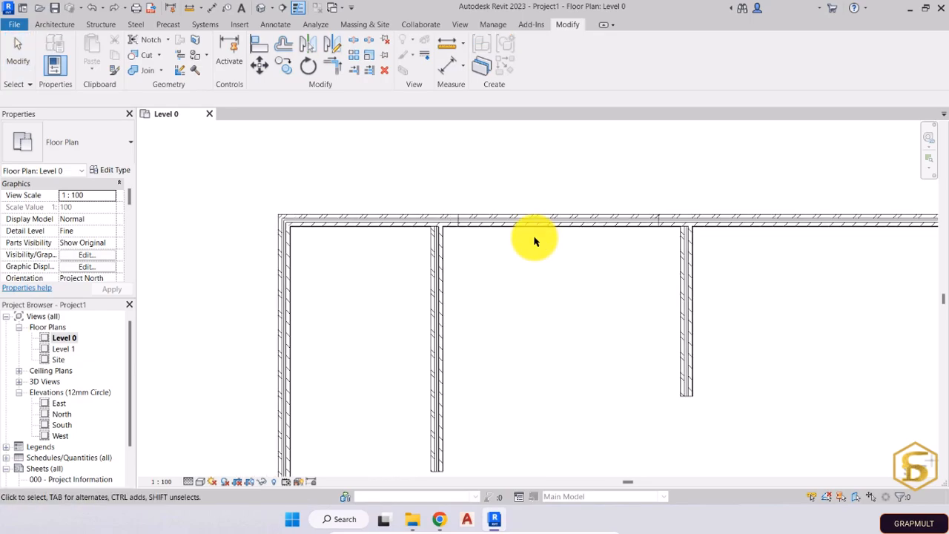
# Split the horizontal wall about 2385 mm right of the middle vertical wall using Split with Gap and a 200 mm joint gap
pyautogui.scroll(1, 534, 241)
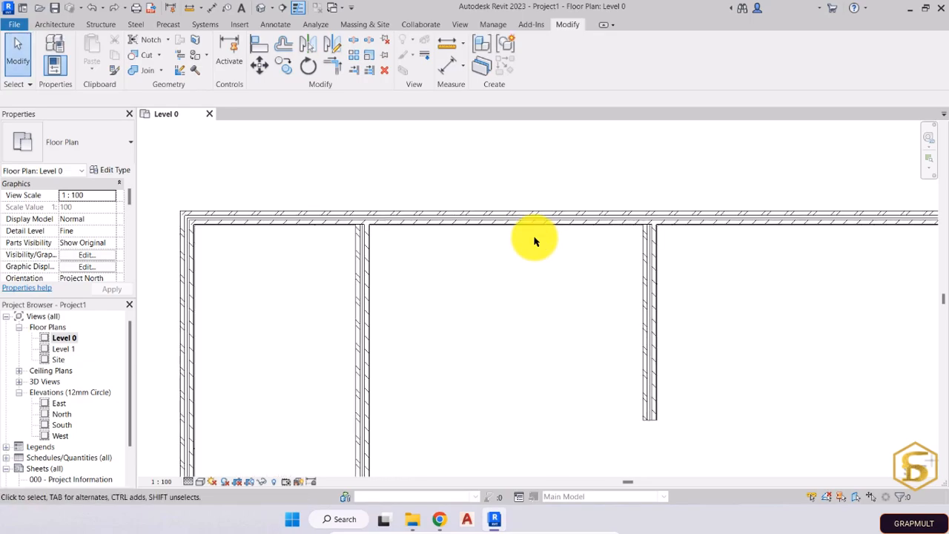
pyautogui.moveTo(534, 251); pyautogui.dragTo(514, 246, button='middle')
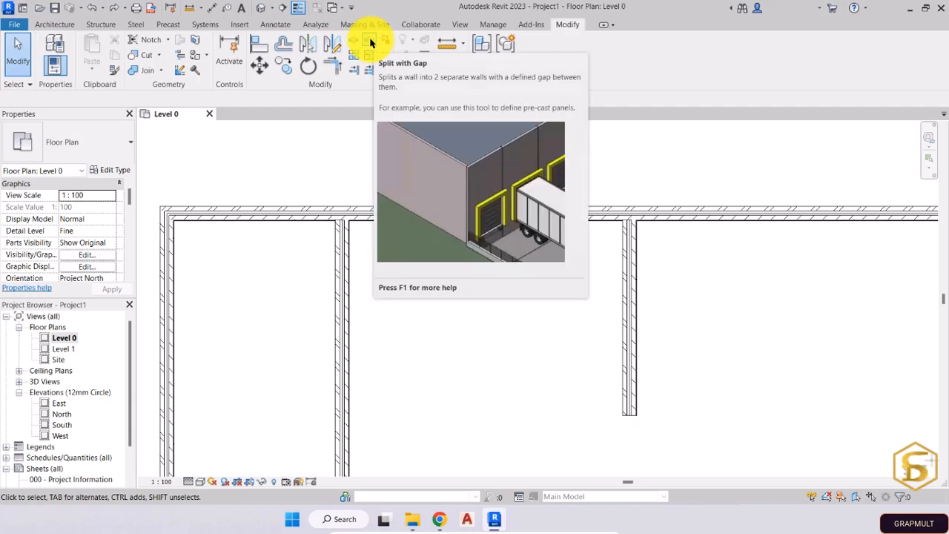
pyautogui.click(370, 41)
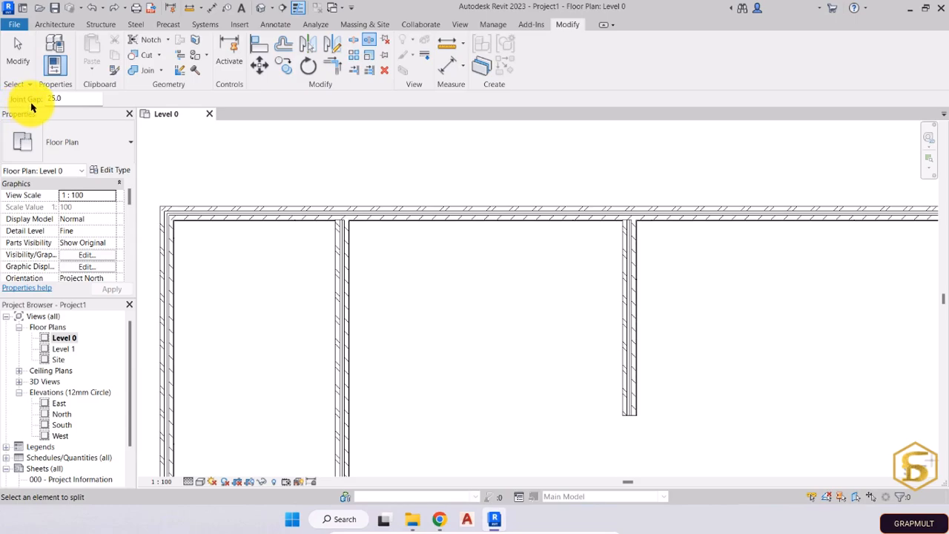
pyautogui.doubleClick(79, 100)
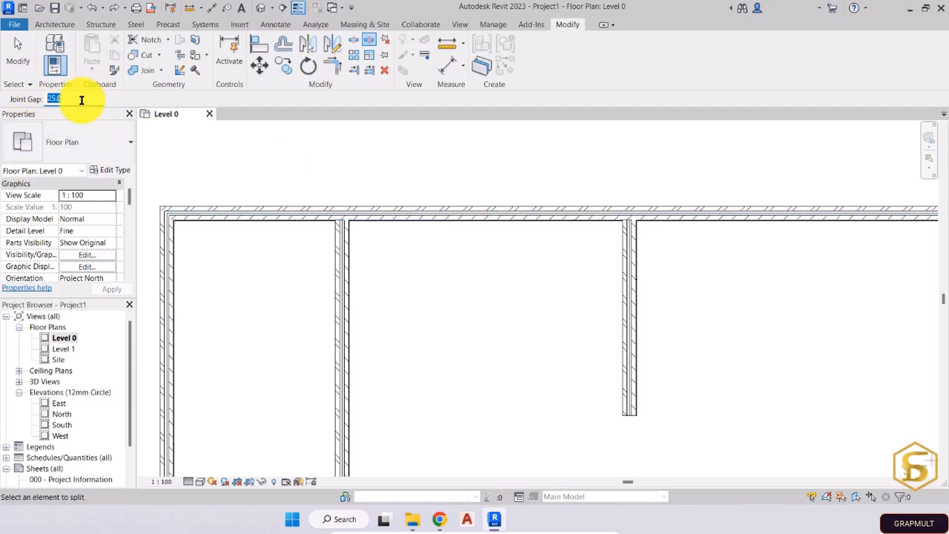
pyautogui.press('BackSpace')
pyautogui.write('200')
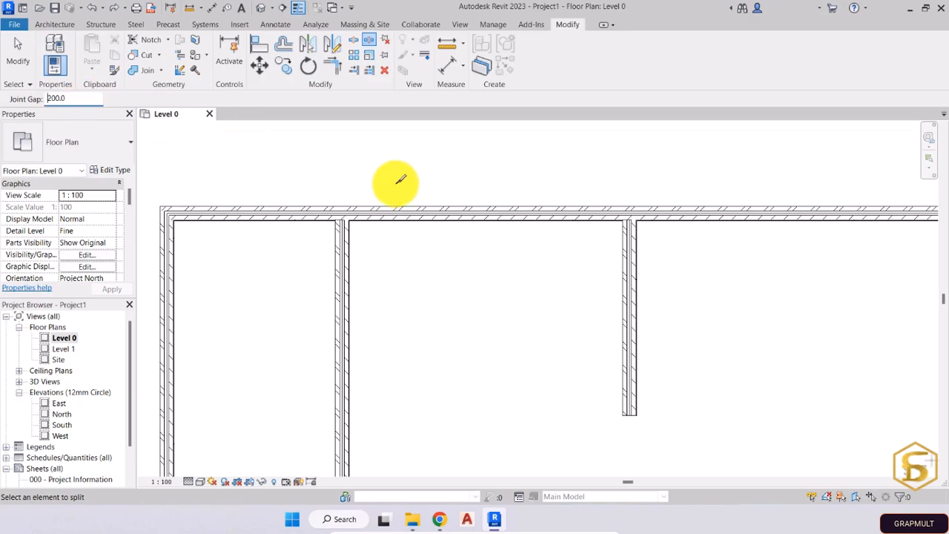
pyautogui.click(467, 209)
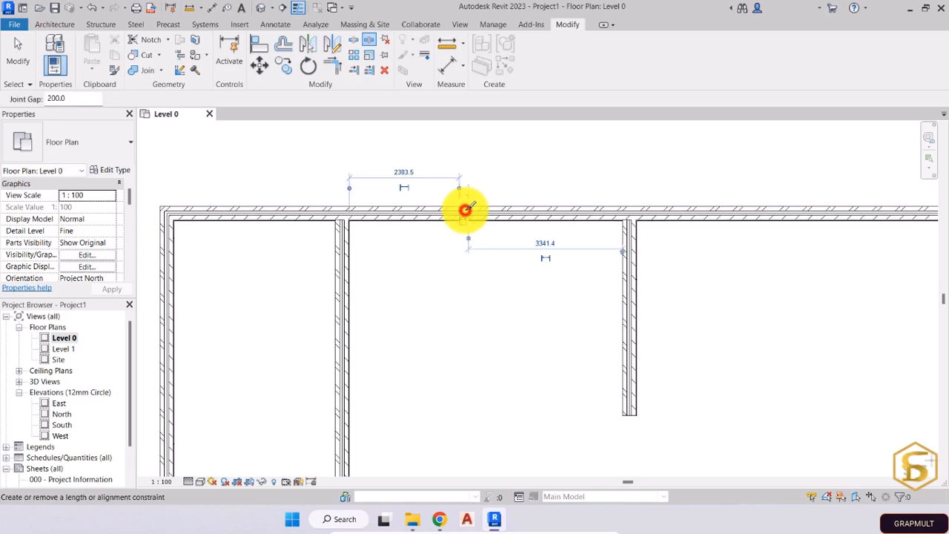
pyautogui.scroll(5, 464, 209)
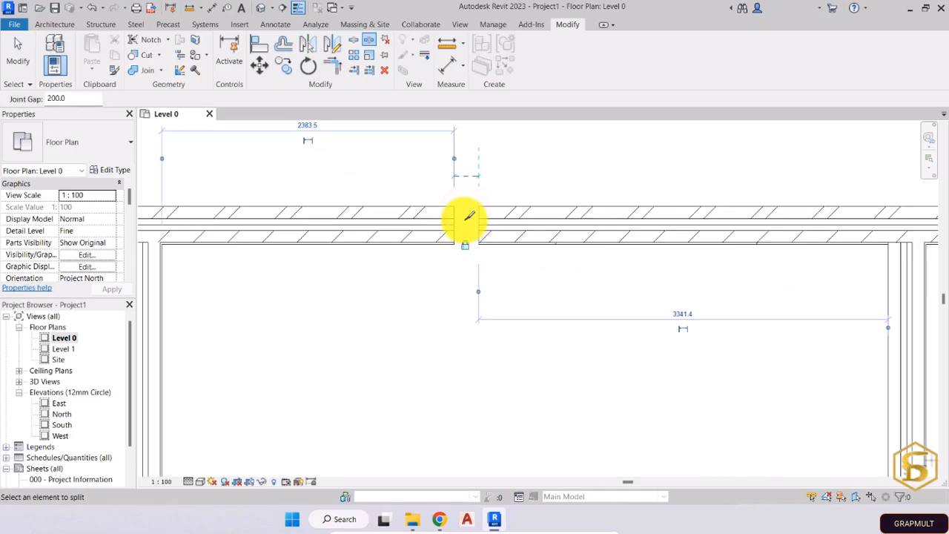
pyautogui.press('Escape')
# Select the wall segment left of the gap to check the gap's width and its locked constraints
pyautogui.moveTo(466, 218); pyautogui.dragTo(479, 286, button='middle')
pyautogui.click(435, 253)
pyautogui.scroll(-2, 460, 256)
pyautogui.scroll(2, 458, 311)
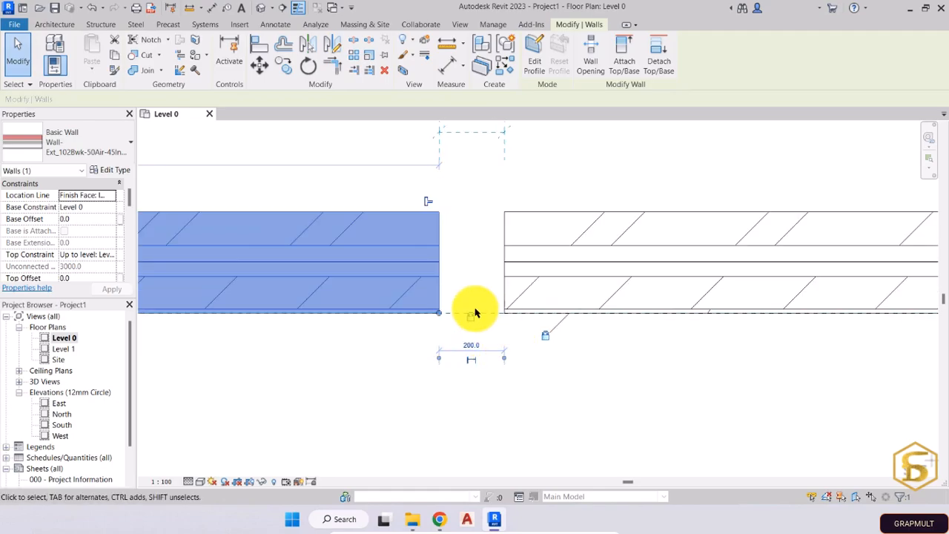
pyautogui.scroll(-1, 431, 339)
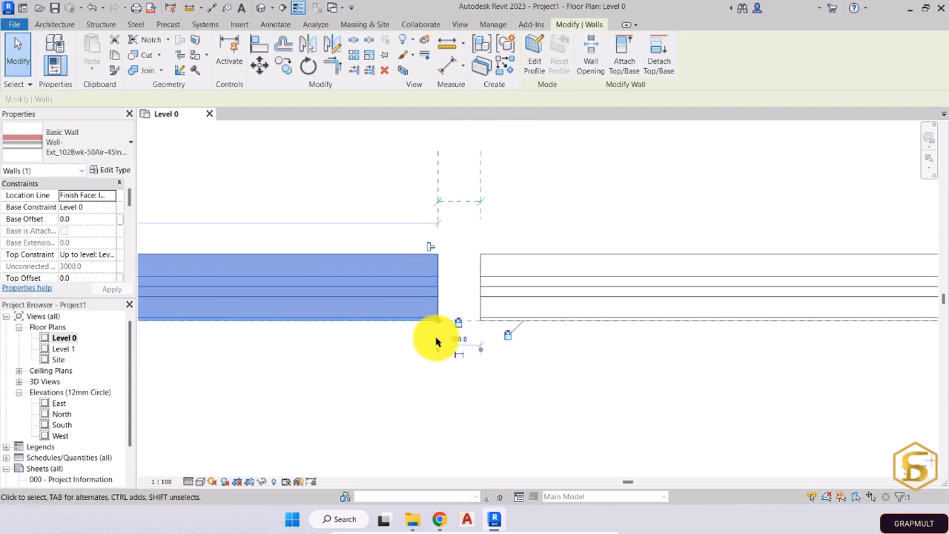
pyautogui.scroll(-2, 452, 392)
pyautogui.scroll(-1, 432, 391)
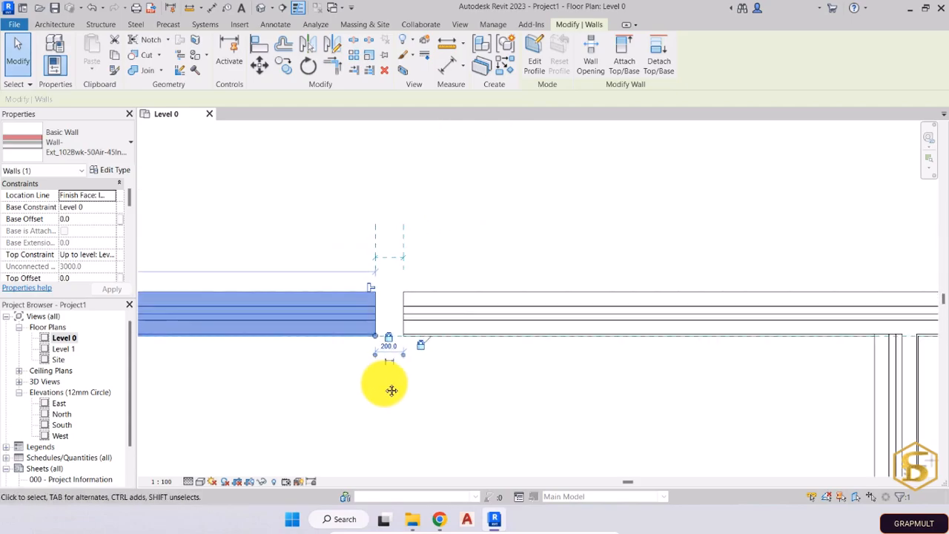
pyautogui.click(411, 387)
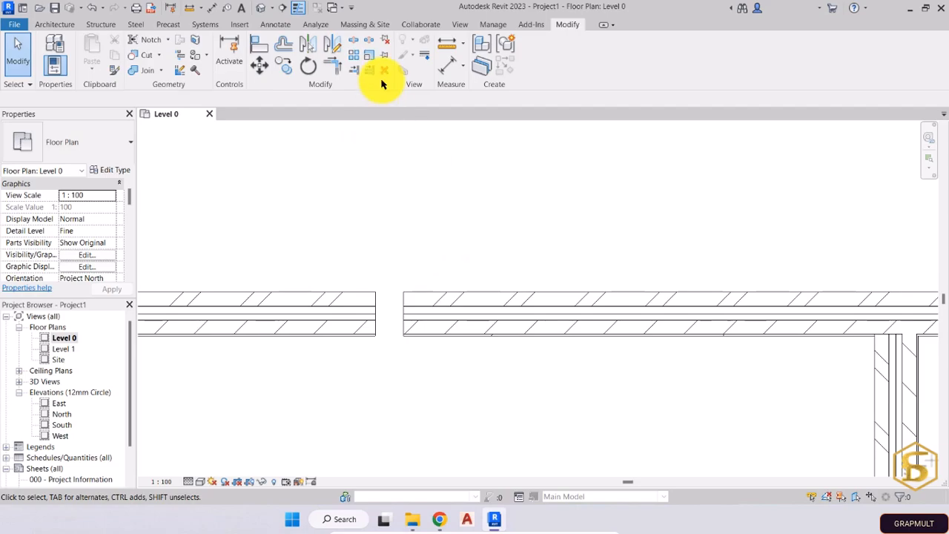
# Try to set the Split with Gap joint gap to 400 mm, and leave the command
pyautogui.click(369, 41)
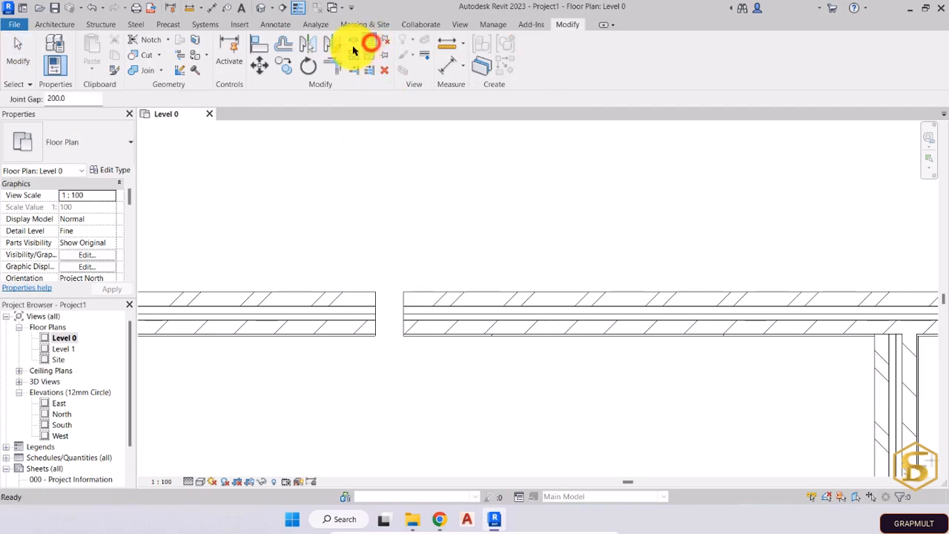
pyautogui.doubleClick(79, 99)
pyautogui.write('400')
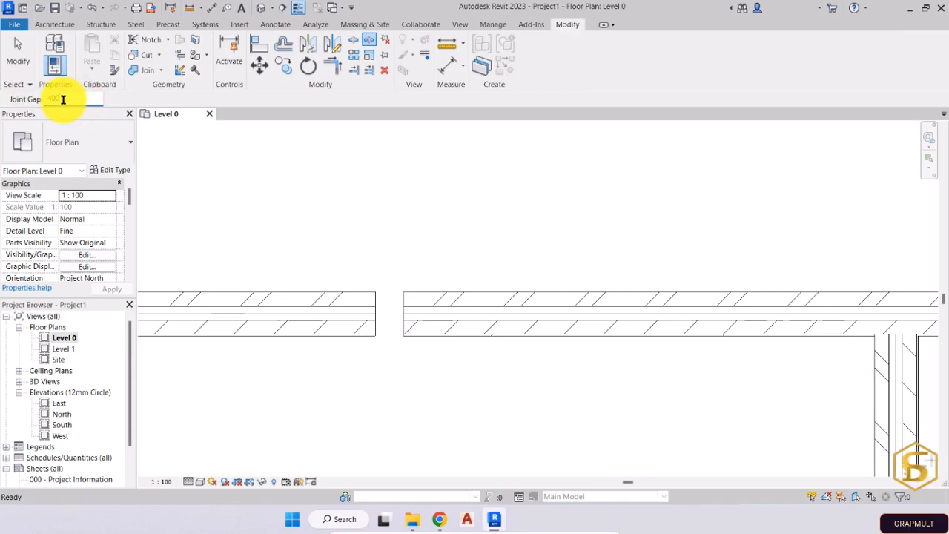
pyautogui.click(486, 288)
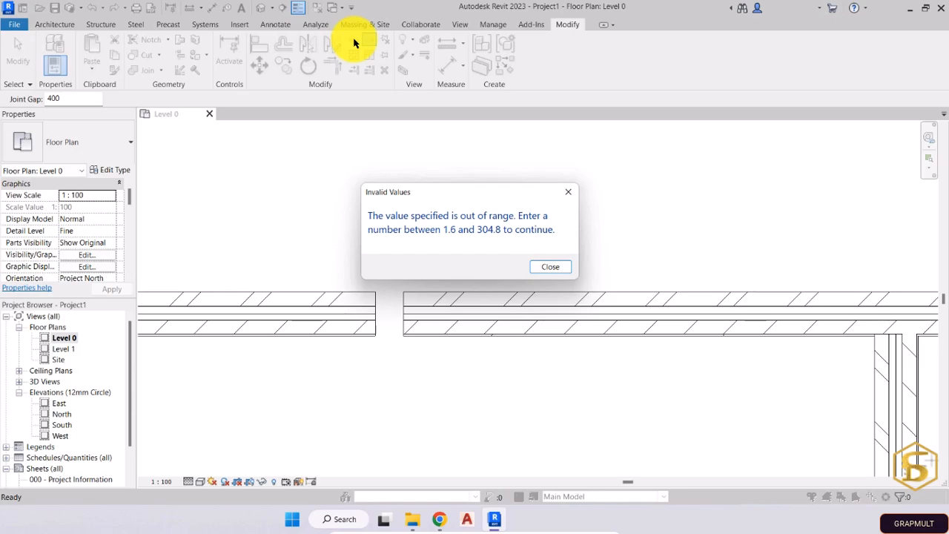
pyautogui.click(541, 267)
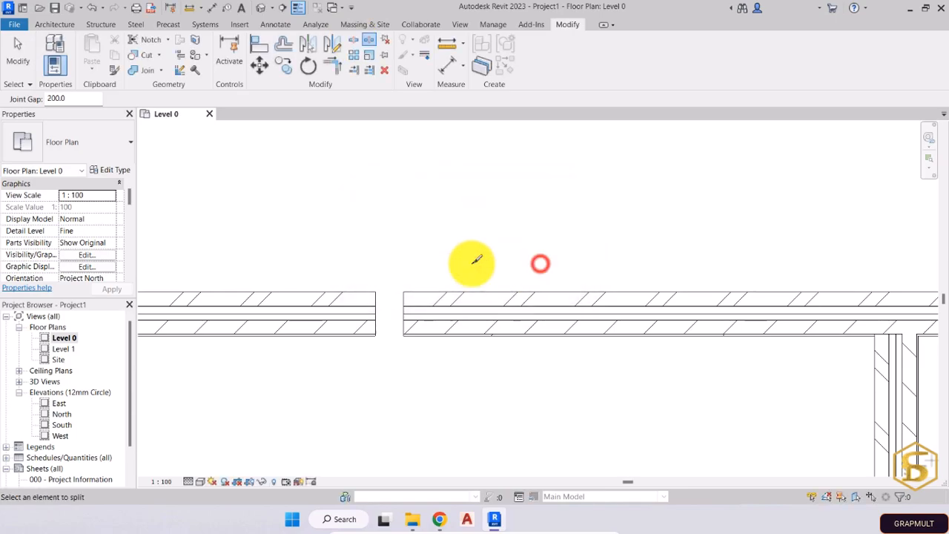
pyautogui.scroll(-1, 384, 269)
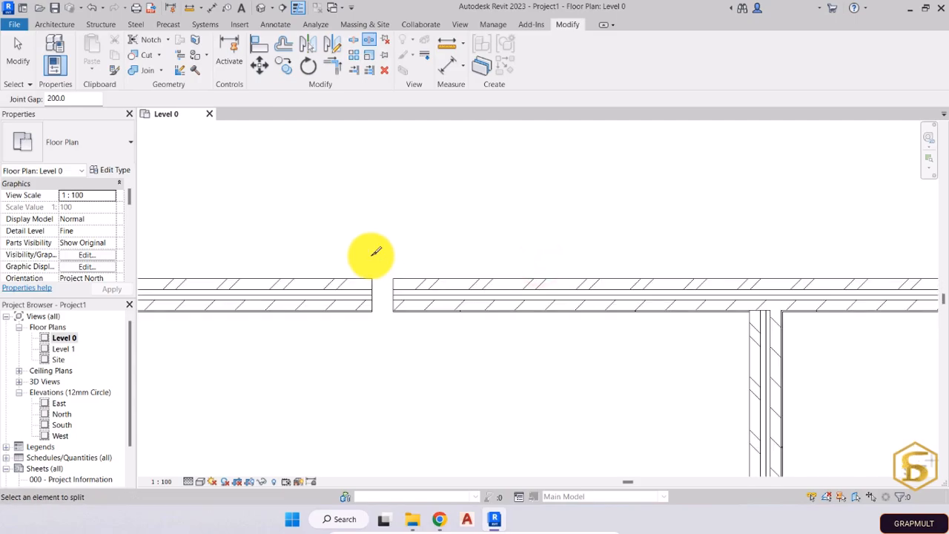
pyautogui.press('Escape')
pyautogui.scroll(-3, 374, 253)
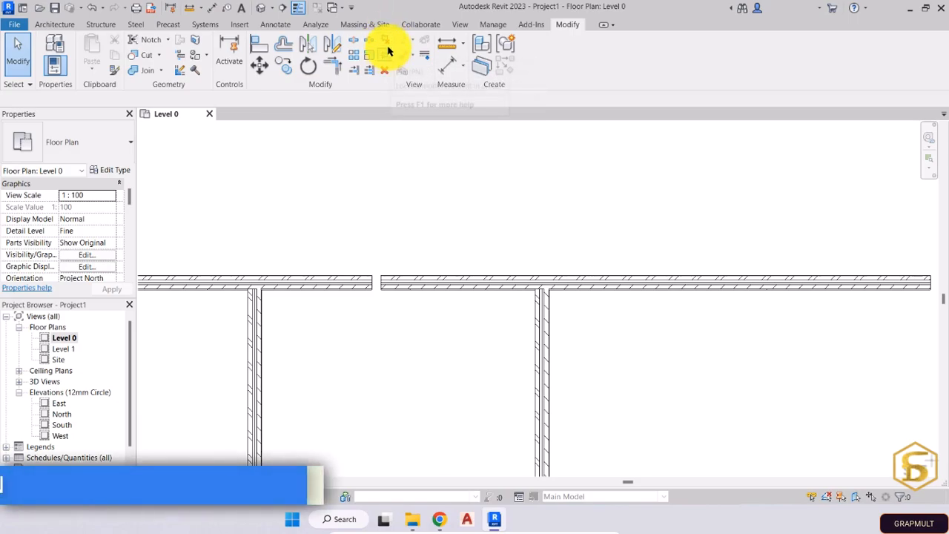
pyautogui.scroll(-1, 410, 188)
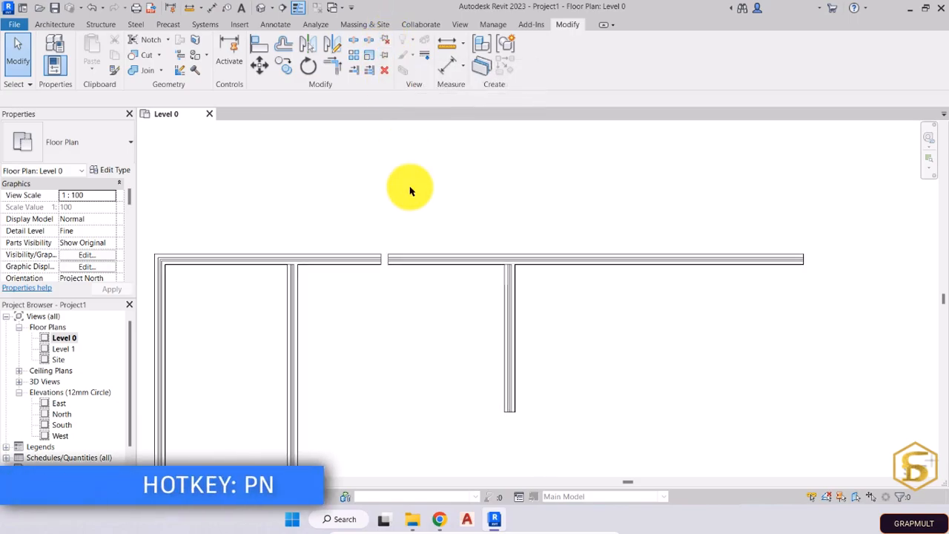
# Move the horizontal wall beyond the gap up to 5700 mm and back down to 4200 mm from the attached vertical wall's lower end
pyautogui.moveTo(410, 189); pyautogui.dragTo(445, 167, button='middle')
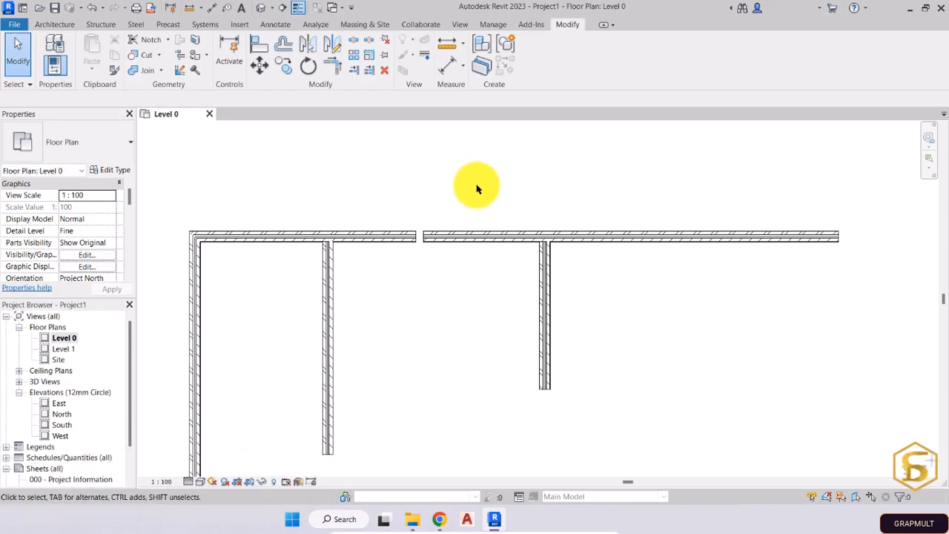
pyautogui.moveTo(477, 189); pyautogui.dragTo(419, 161, button='middle')
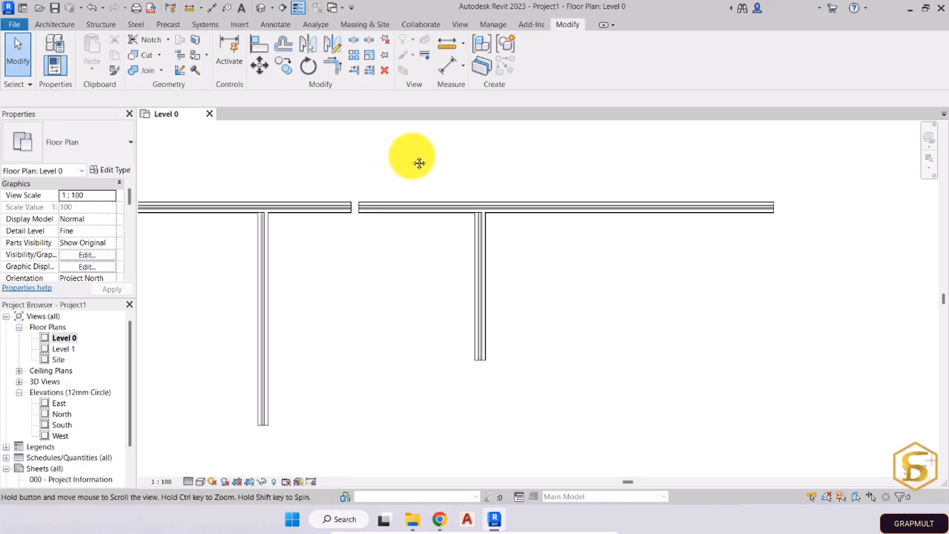
pyautogui.moveTo(561, 197); pyautogui.dragTo(505, 263, button='middle')
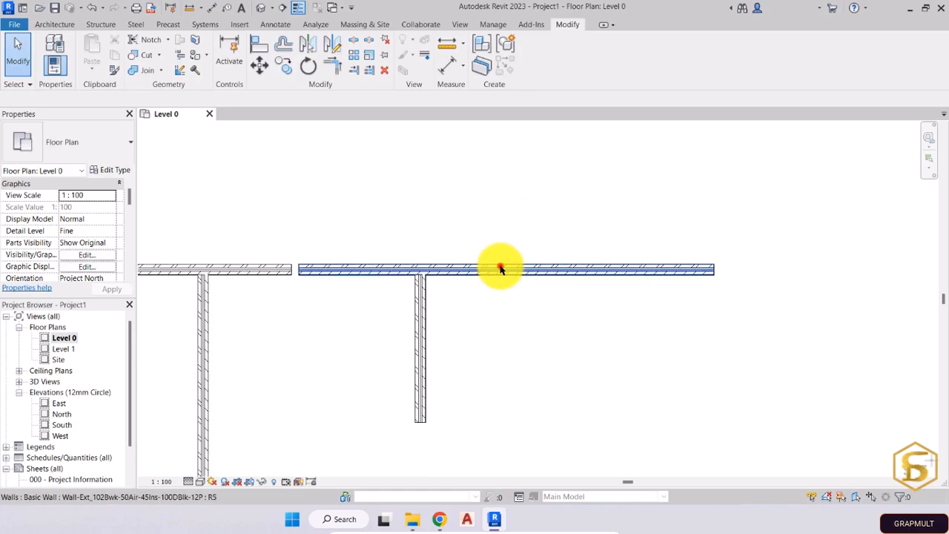
pyautogui.click(499, 267)
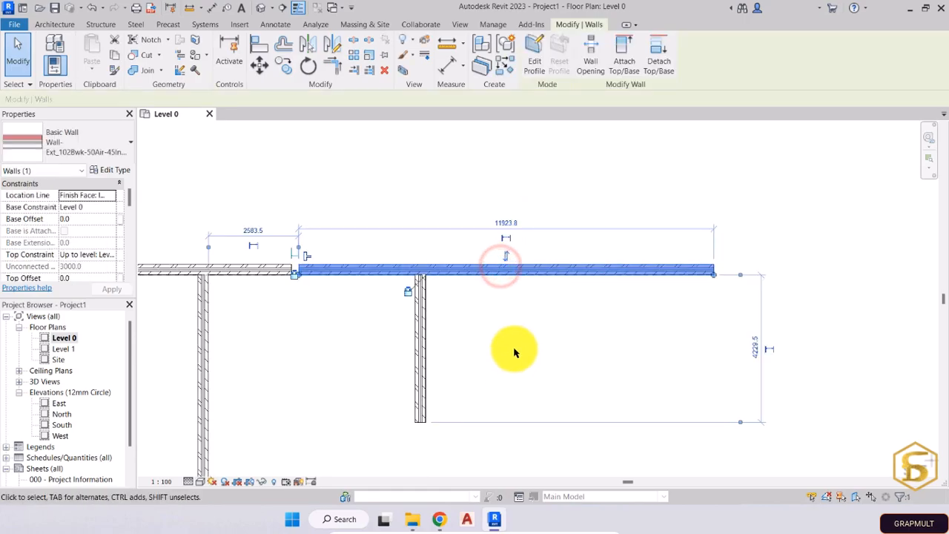
pyautogui.moveTo(557, 271); pyautogui.dragTo(568, 218)
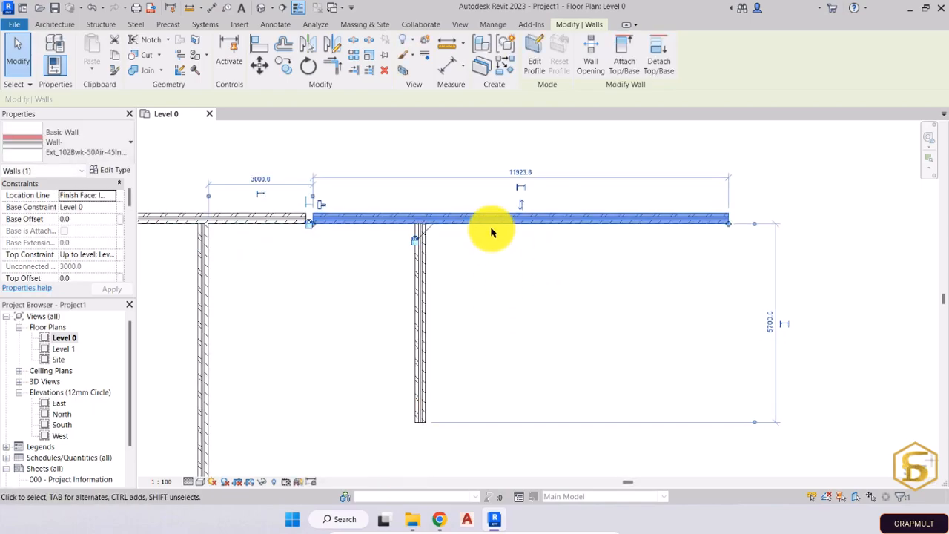
pyautogui.moveTo(491, 229); pyautogui.dragTo(485, 275)
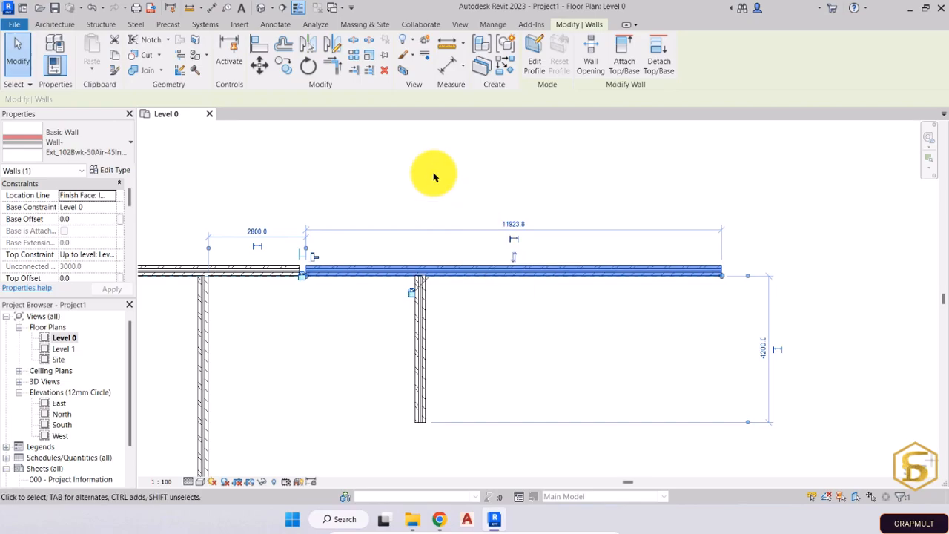
# Pin the horizontal wall beyond the gap, and try to move it
pyautogui.click(385, 57)
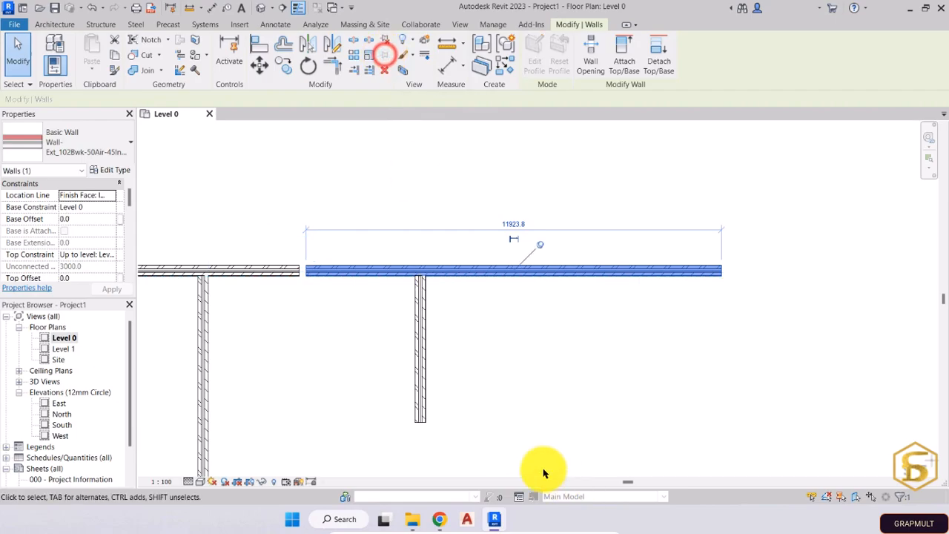
pyautogui.click(563, 365)
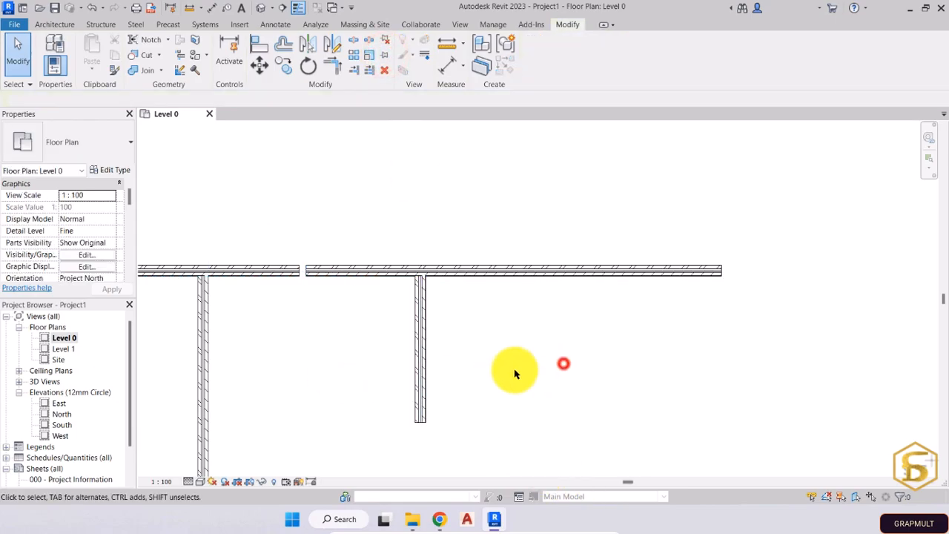
pyautogui.click(551, 274)
pyautogui.moveTo(594, 260); pyautogui.dragTo(547, 237)
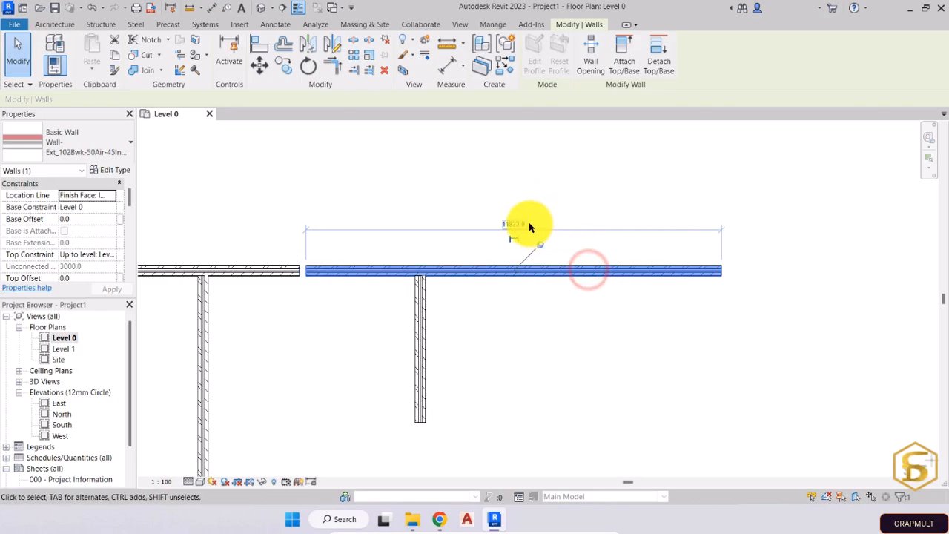
# Try to change the pinned horizontal wall's length to 2000 mm
pyautogui.click(519, 223)
pyautogui.write('2')
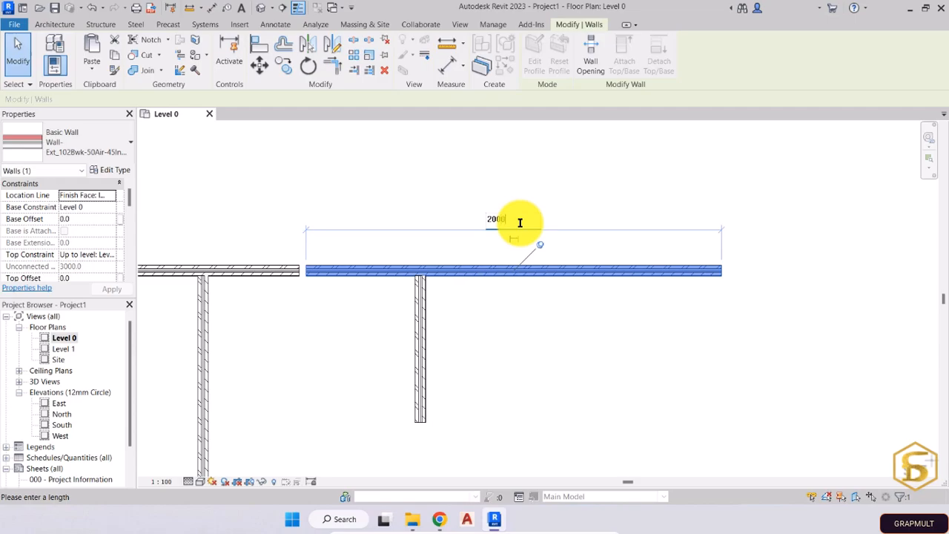
pyautogui.write('000')
pyautogui.press('Return')
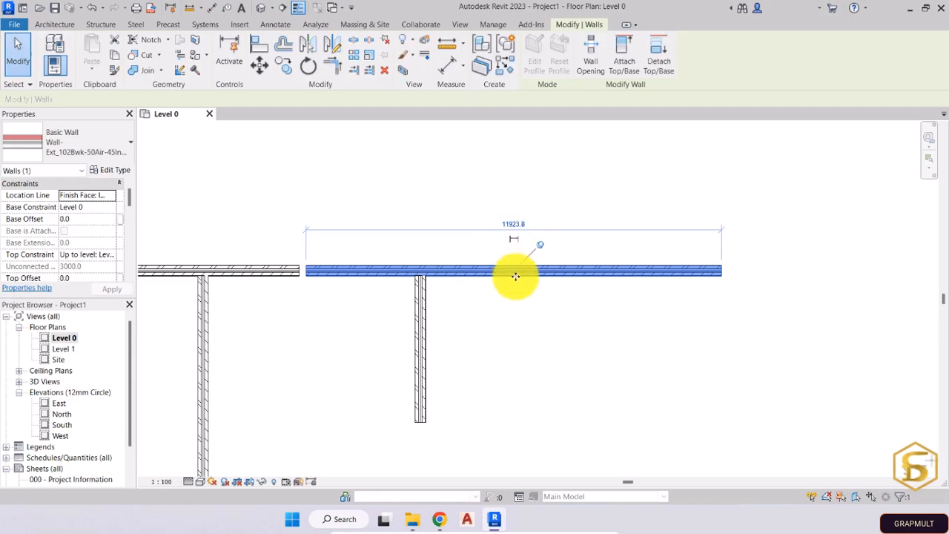
pyautogui.click(515, 222)
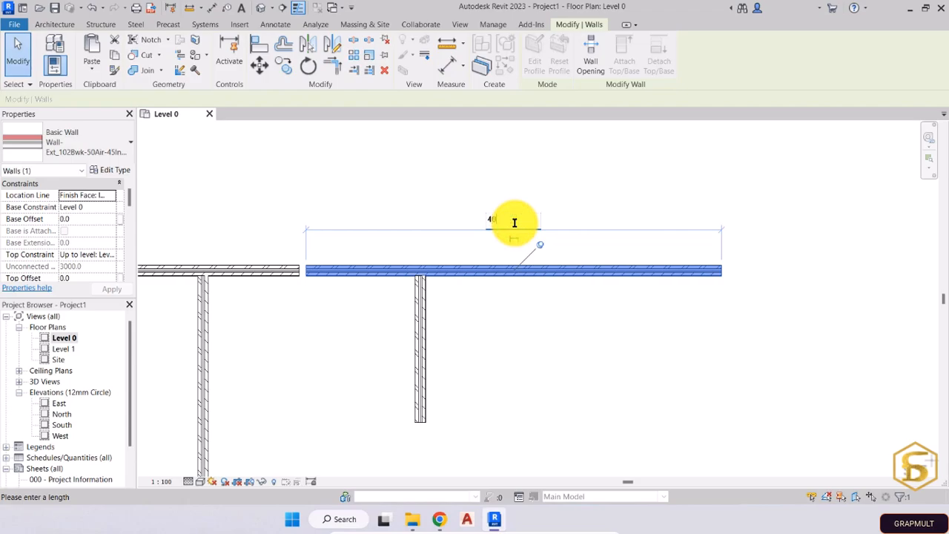
pyautogui.press('Return')
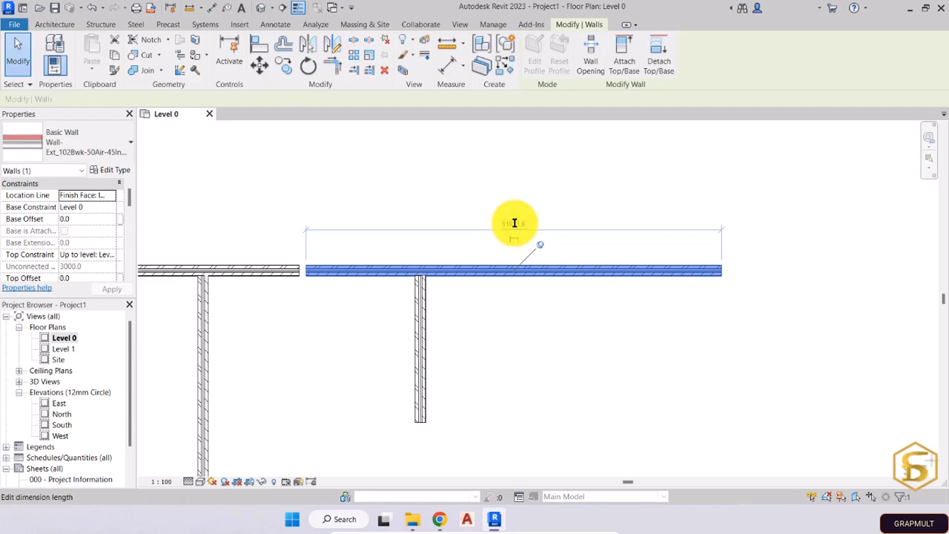
pyautogui.click(567, 339)
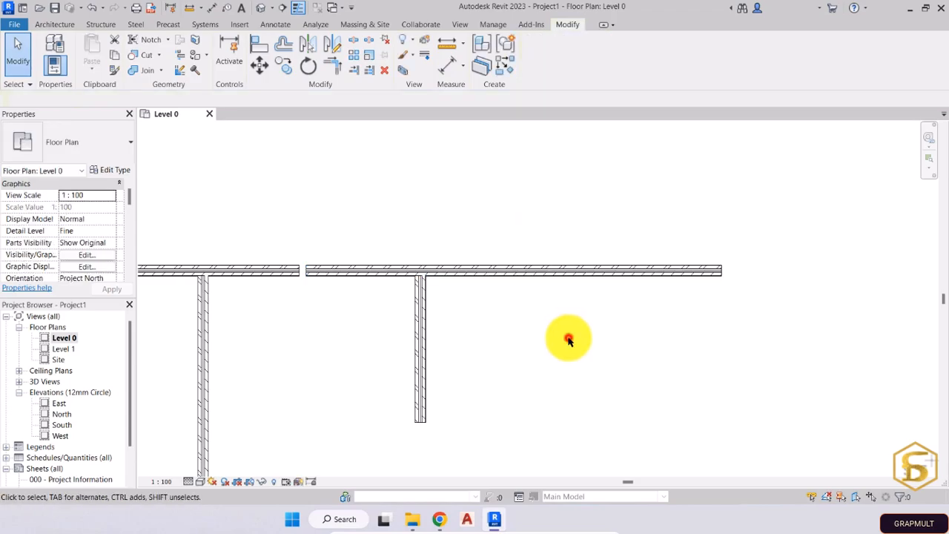
pyautogui.click(529, 270)
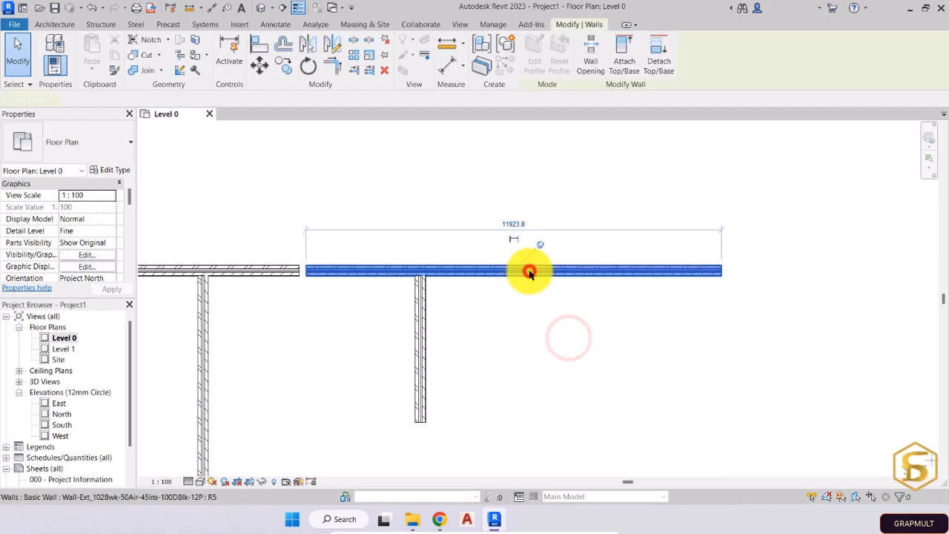
# Move the vertical wall under the pinned wall sideways and back to 6100 mm from the neighbouring vertical wall, and pin it
pyautogui.click(419, 354)
pyautogui.moveTo(419, 355); pyautogui.dragTo(544, 343)
pyautogui.click(647, 383)
pyautogui.moveTo(546, 382); pyautogui.dragTo(422, 383)
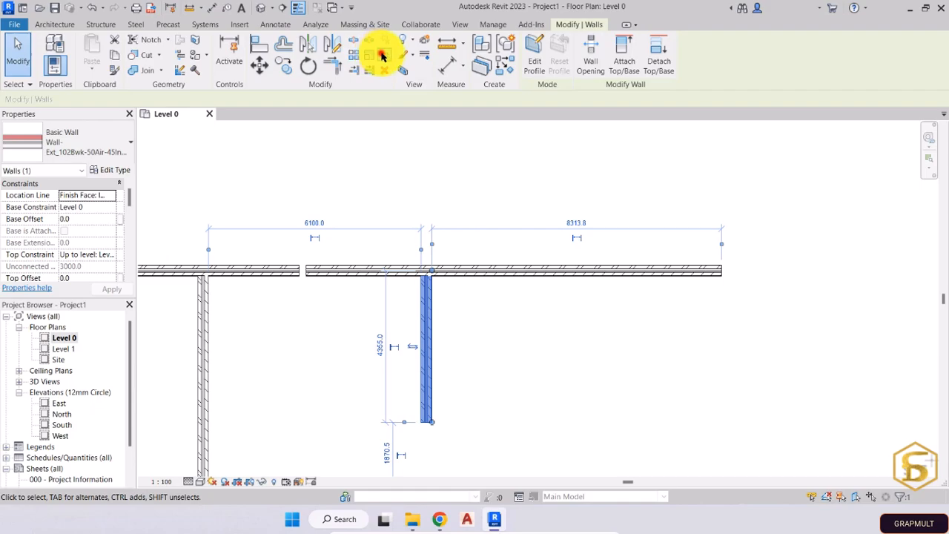
pyautogui.click(493, 324)
# Try to move the pinned vertical wall to the right, and clear the selection
pyautogui.click(434, 362)
pyautogui.moveTo(428, 348); pyautogui.dragTo(517, 352)
pyautogui.click(519, 353)
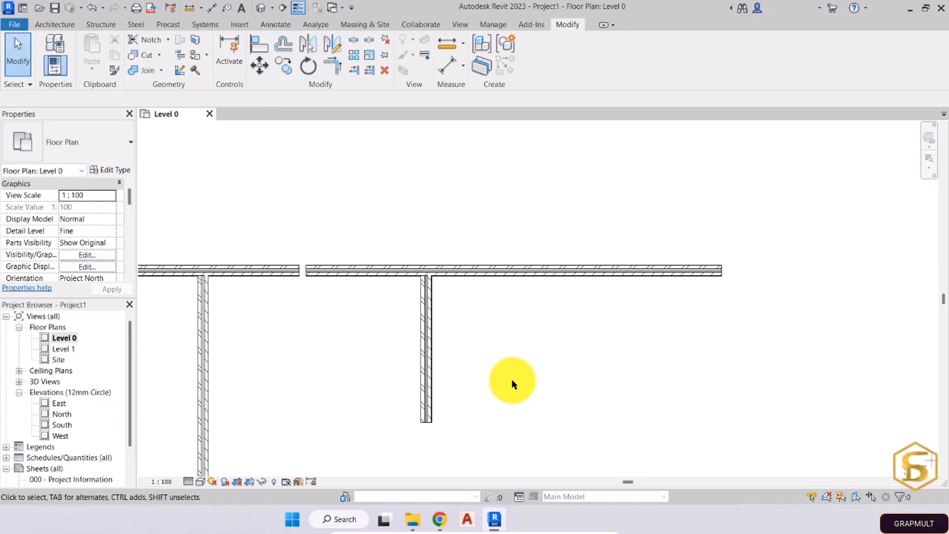
pyautogui.click(460, 333)
pyautogui.click(461, 330)
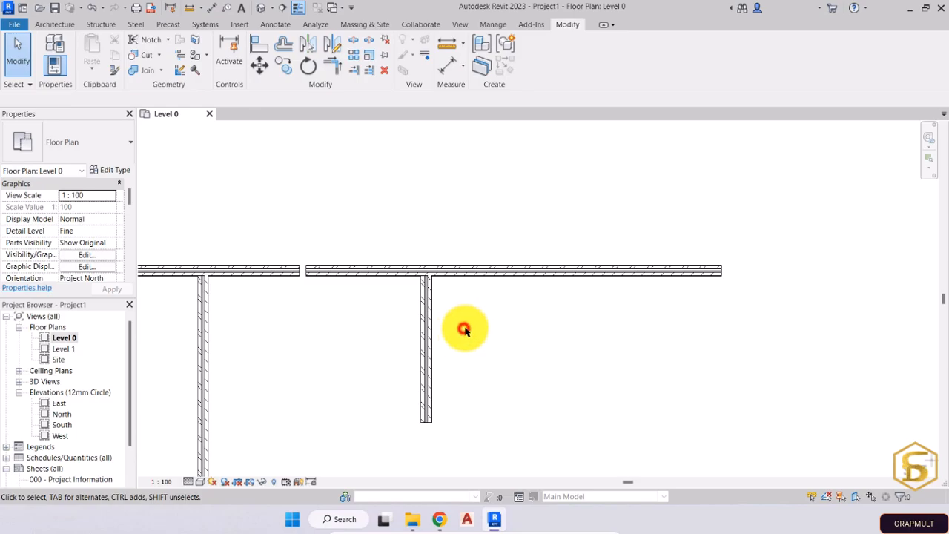
# Unpin the horizontal wall beyond the gap and the vertical wall attached to it
pyautogui.click(467, 279)
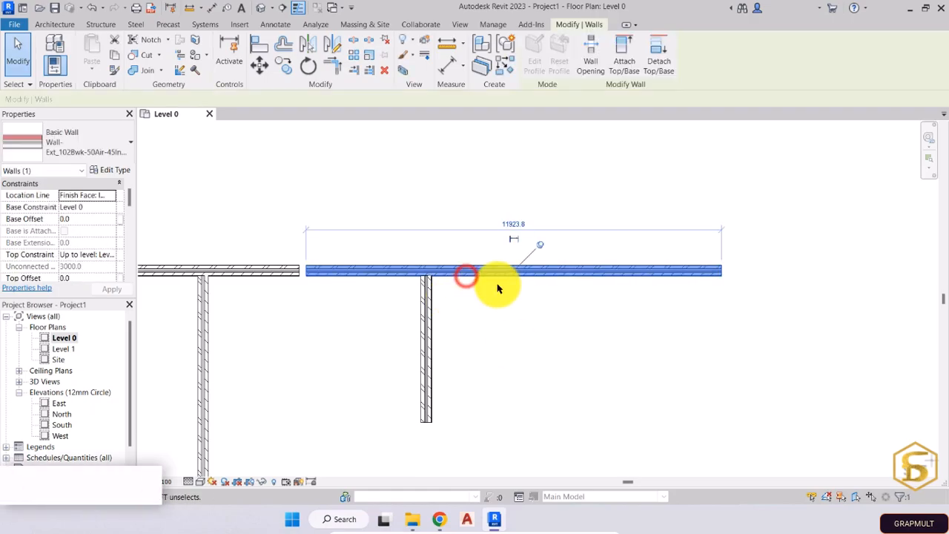
pyautogui.press('Up')
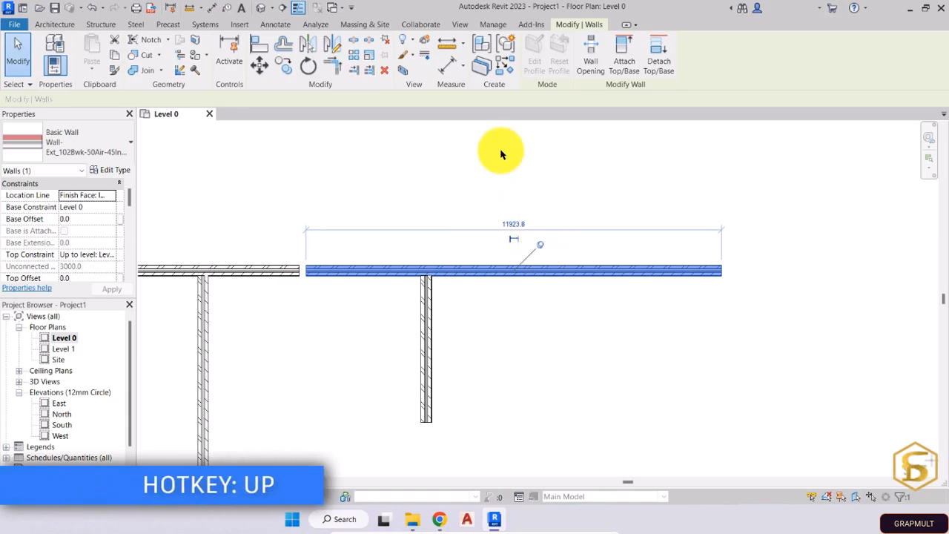
pyautogui.click(386, 43)
pyautogui.click(428, 329)
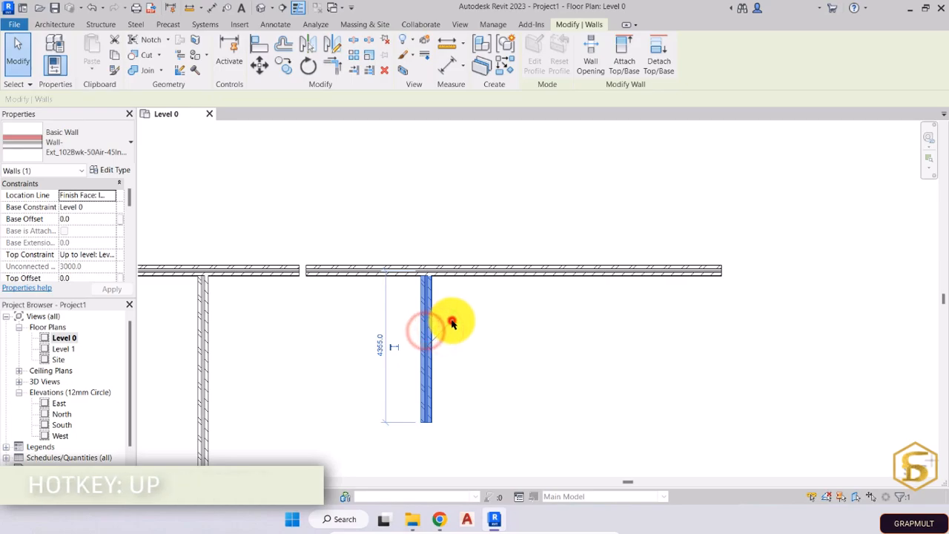
pyautogui.click(371, 367)
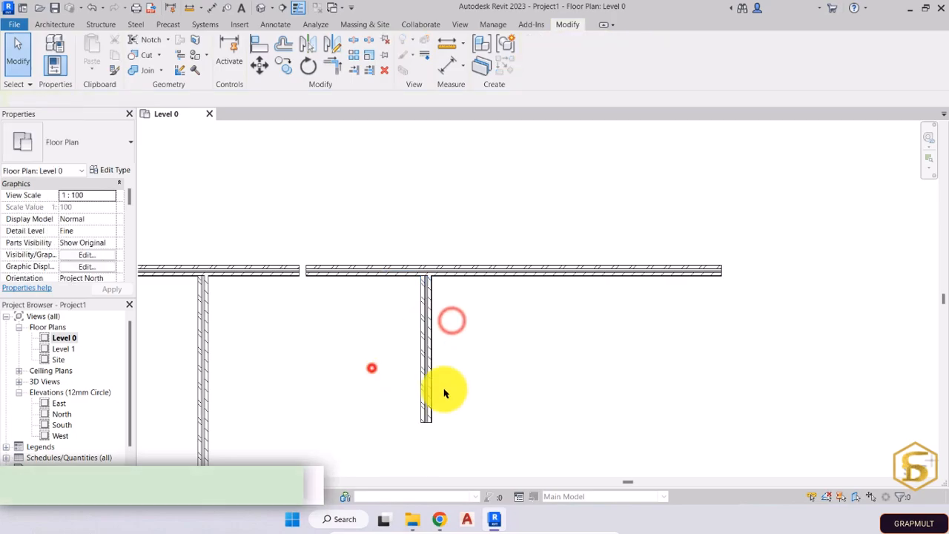
# Move the unpinned vertical wall right to 9800 mm and back to 4100 mm from the neighbouring vertical wall
pyautogui.click(417, 351)
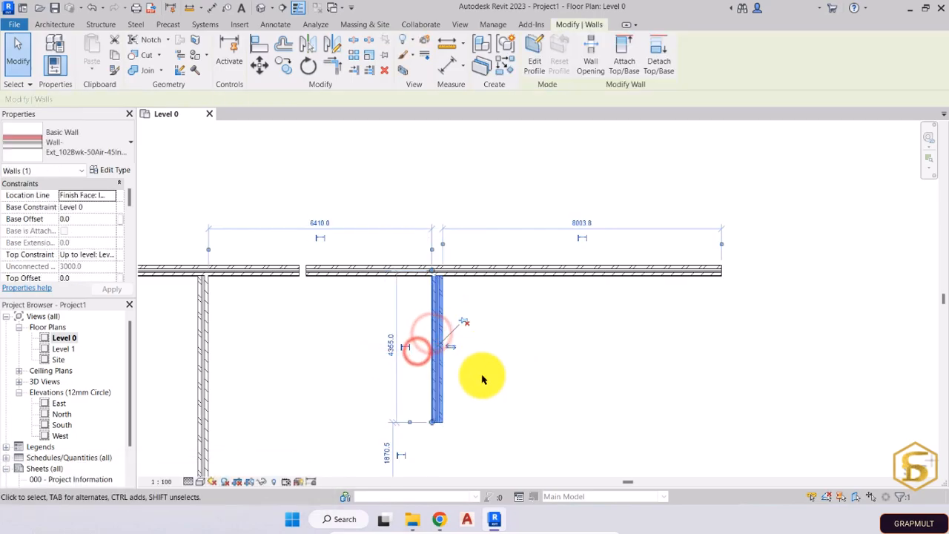
pyautogui.moveTo(436, 374); pyautogui.dragTo(555, 383)
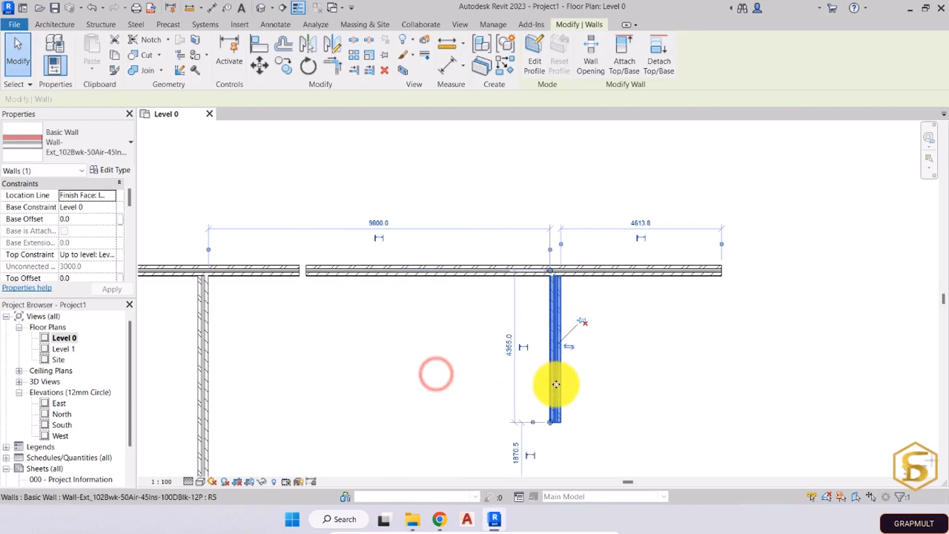
pyautogui.moveTo(488, 386); pyautogui.dragTo(356, 387)
pyautogui.click(428, 398)
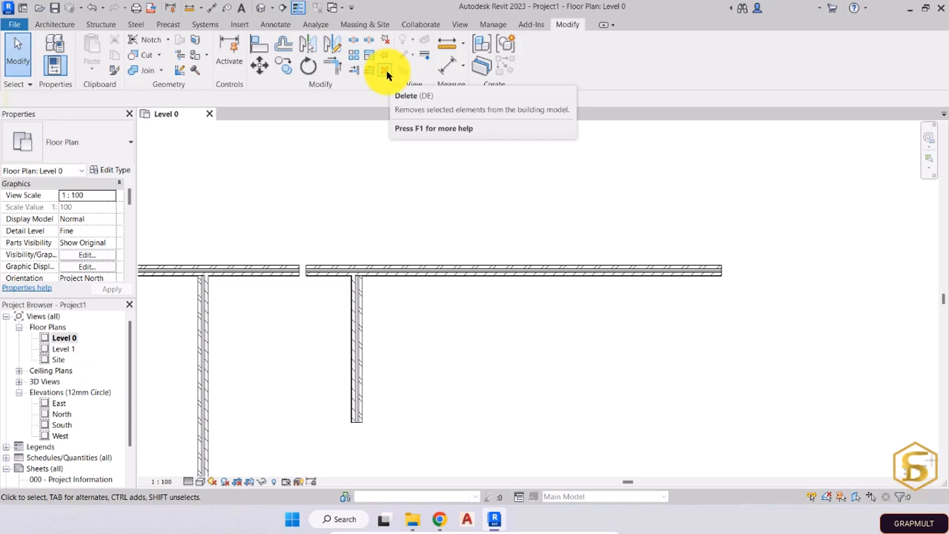
# Delete the horizontal wall beyond the gap and the vertical wall beneath it
pyautogui.click(427, 264)
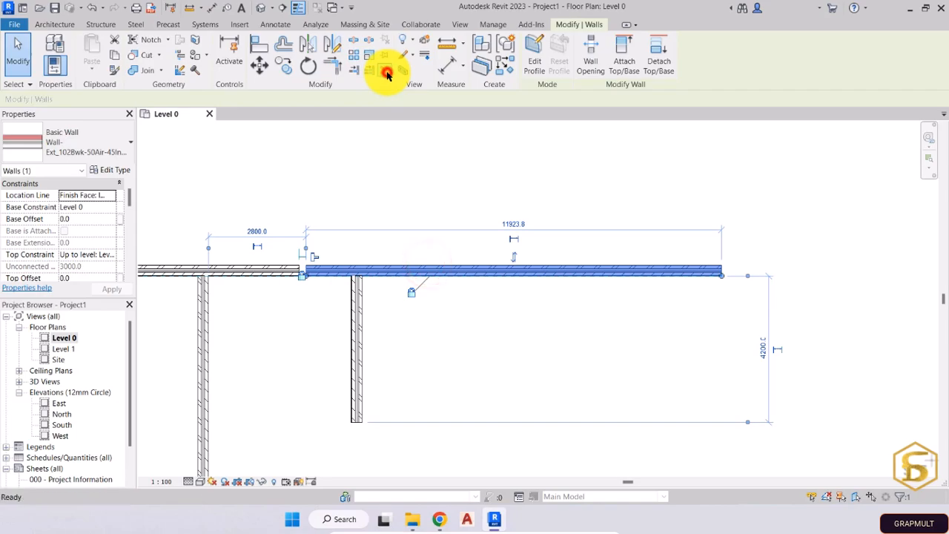
pyautogui.click(385, 70)
pyautogui.click(359, 355)
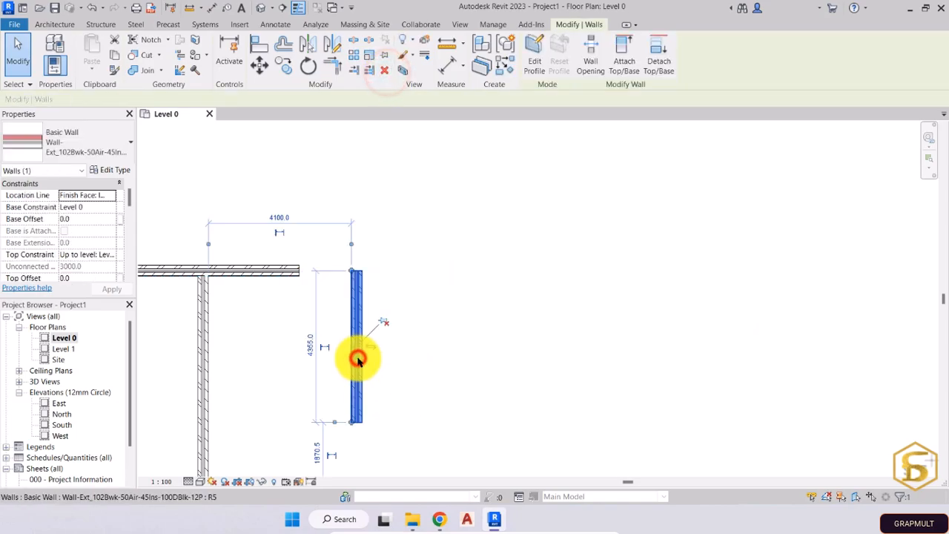
pyautogui.press('Delete')
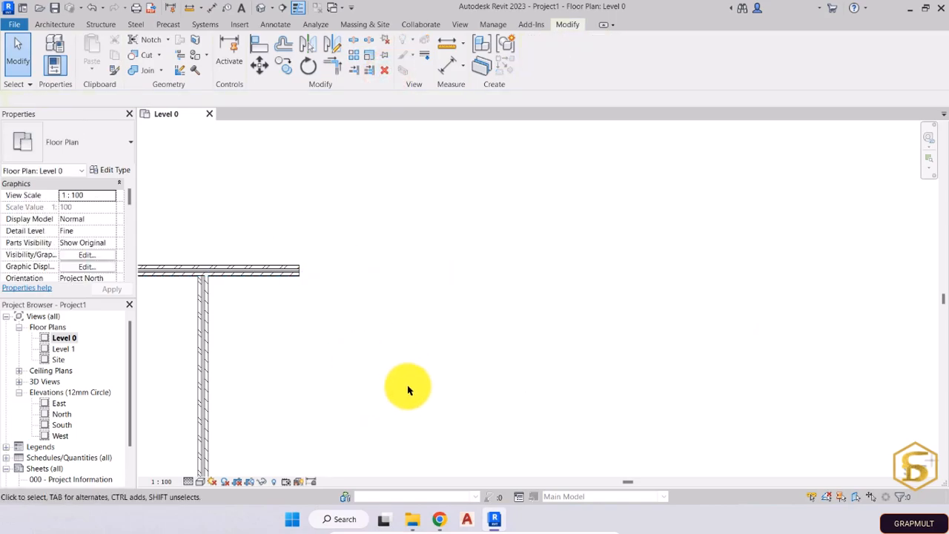
# Delete all the remaining walls from the floor plan
pyautogui.click(407, 386)
pyautogui.scroll(-2, 329, 338)
pyautogui.moveTo(330, 338); pyautogui.dragTo(478, 295, button='middle')
pyautogui.moveTo(478, 295); pyautogui.dragTo(195, 209)
pyautogui.press('Delete')
# Place one Furniture_Desk 1525x762mm component on Level 0 in the area between the west and north elevation markers, and end the placement
pyautogui.scroll(-3, 265, 248)
pyautogui.moveTo(265, 248); pyautogui.dragTo(375, 257, button='middle')
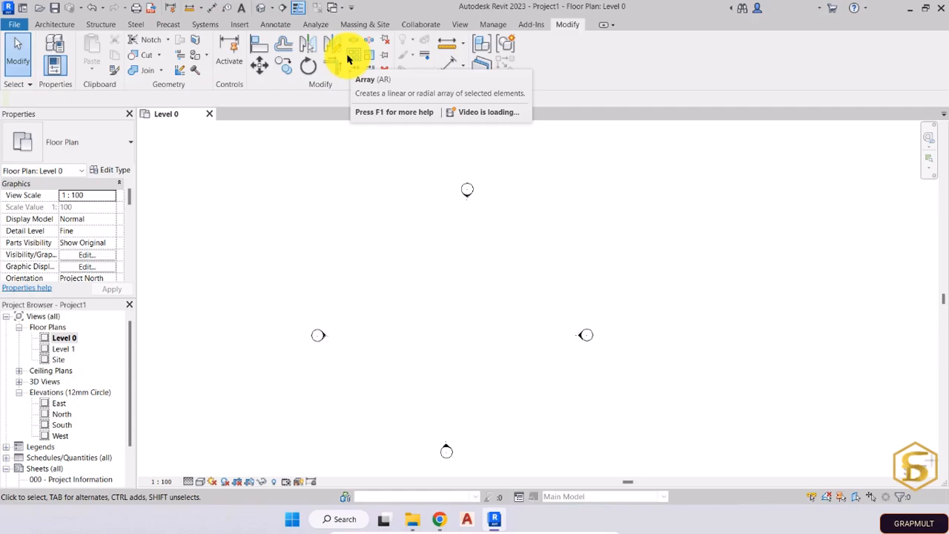
pyautogui.click(413, 324)
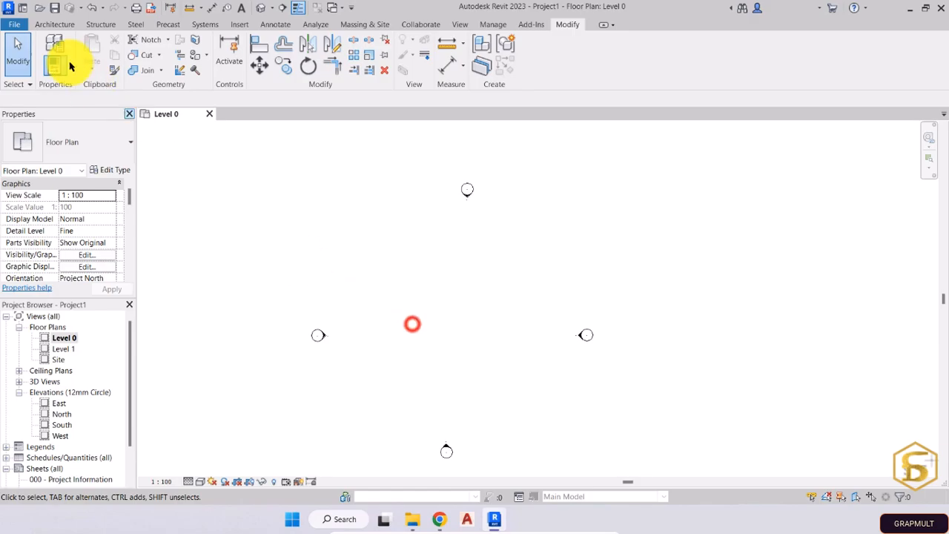
pyautogui.click(59, 24)
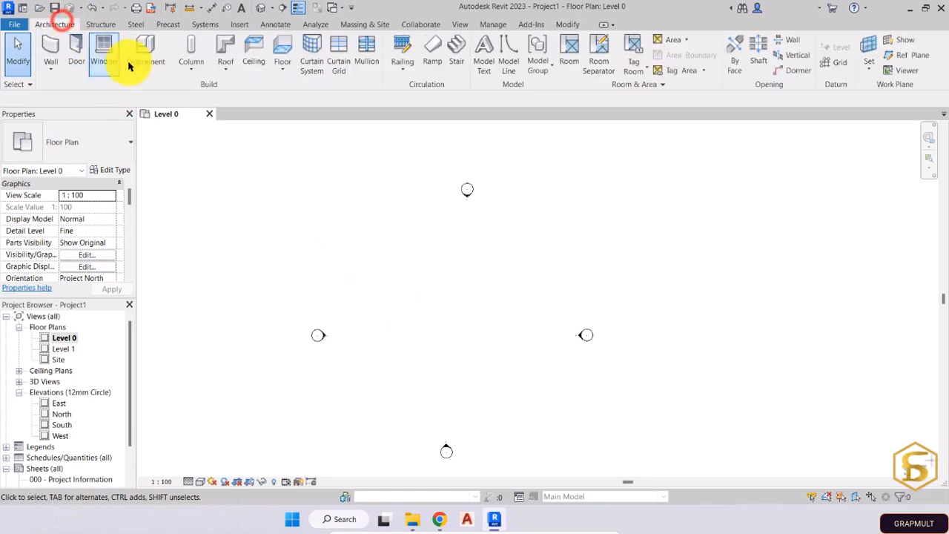
pyautogui.click(149, 46)
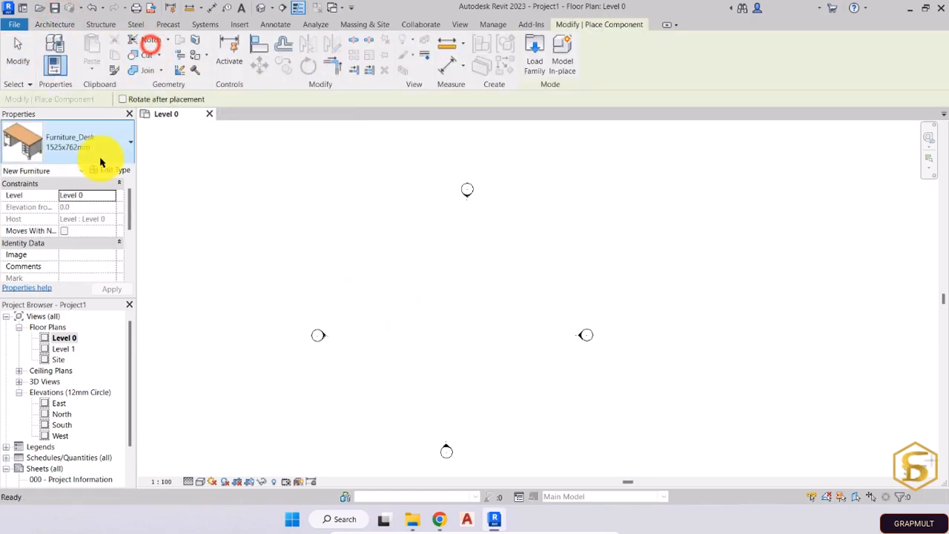
pyautogui.click(52, 149)
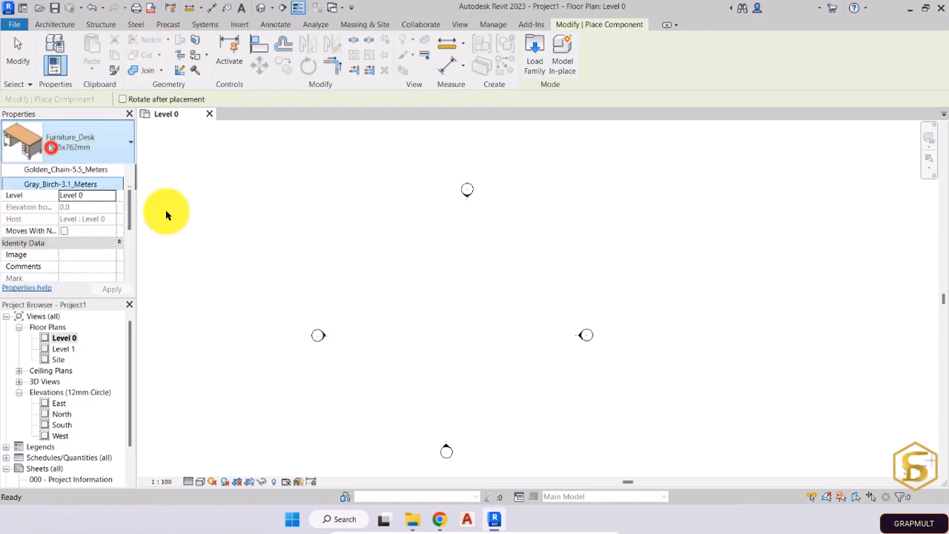
pyautogui.click(380, 250)
pyautogui.scroll(3, 395, 251)
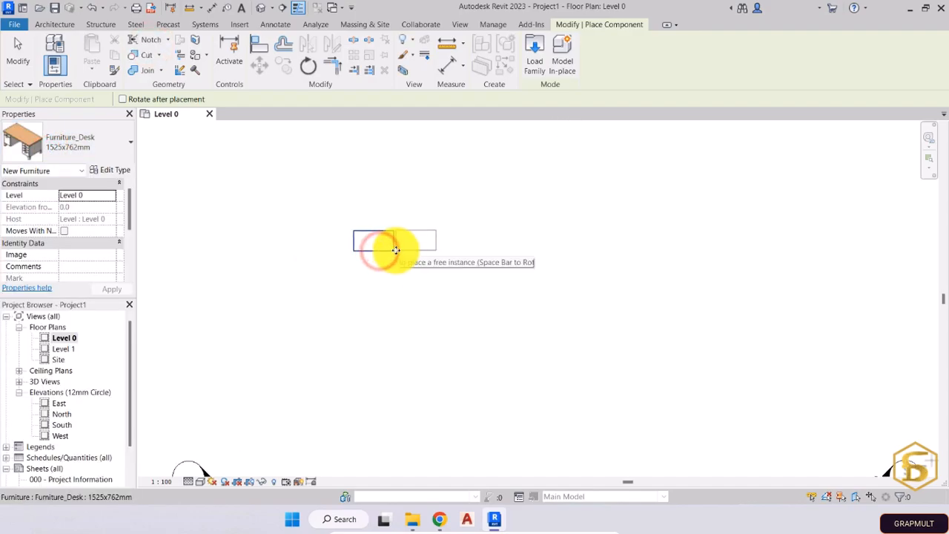
pyautogui.moveTo(381, 271)
pyautogui.mouseDown(button='middle')
pyautogui.moveTo(367, 376)
pyautogui.moveTo(386, 348)
pyautogui.moveTo(379, 339)
pyautogui.mouseUp(button='middle')
pyautogui.press('Escape')
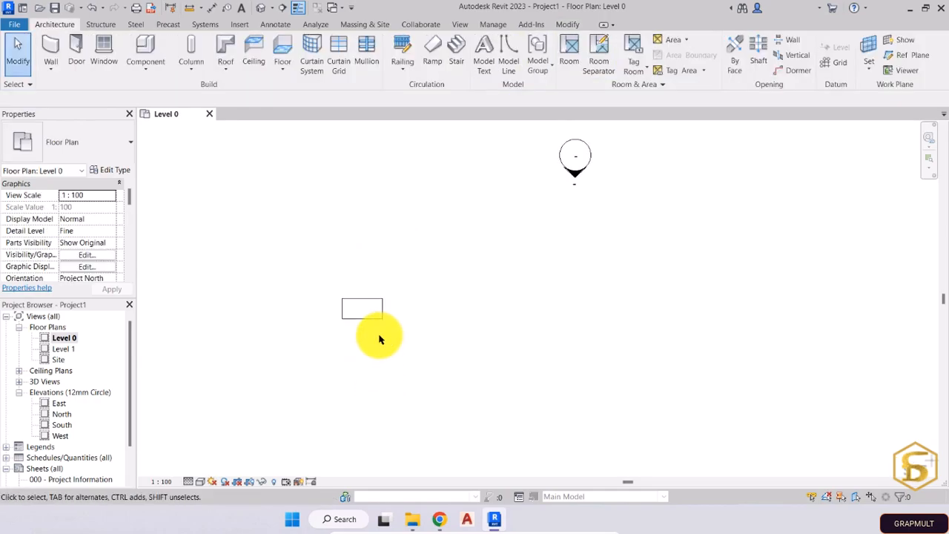
# Set up a linear array of the desk with Group and Associate on, a number of 8 and Move To Last
pyautogui.scroll(3, 367, 296)
pyautogui.click(309, 263)
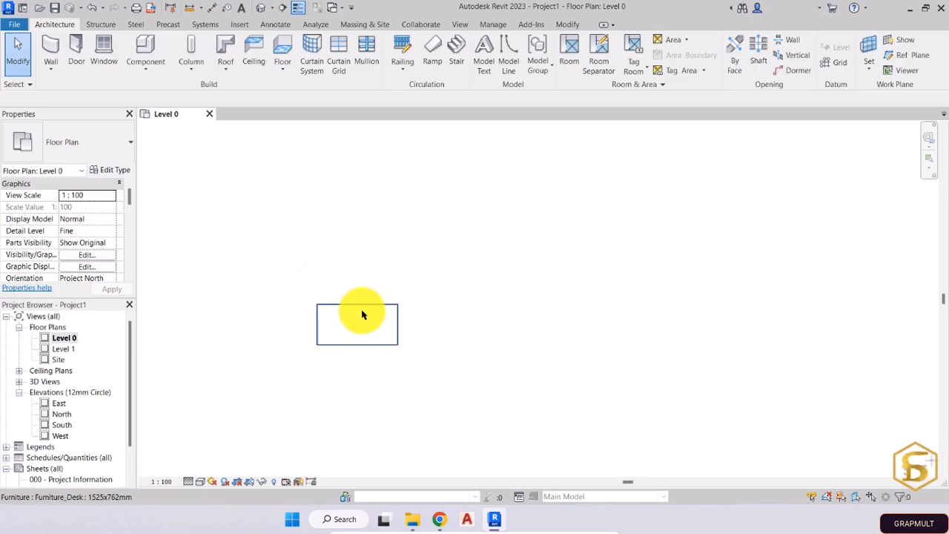
pyautogui.click(362, 312)
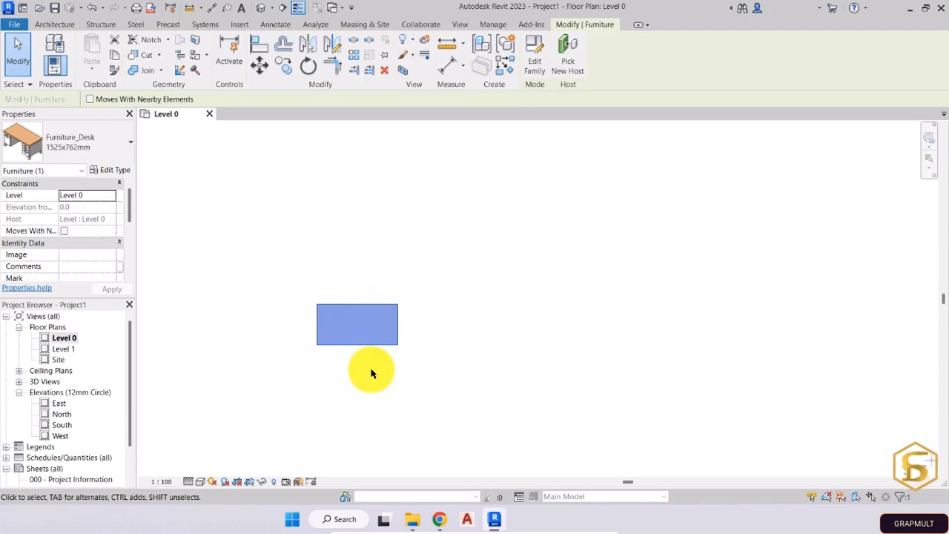
pyautogui.click(355, 56)
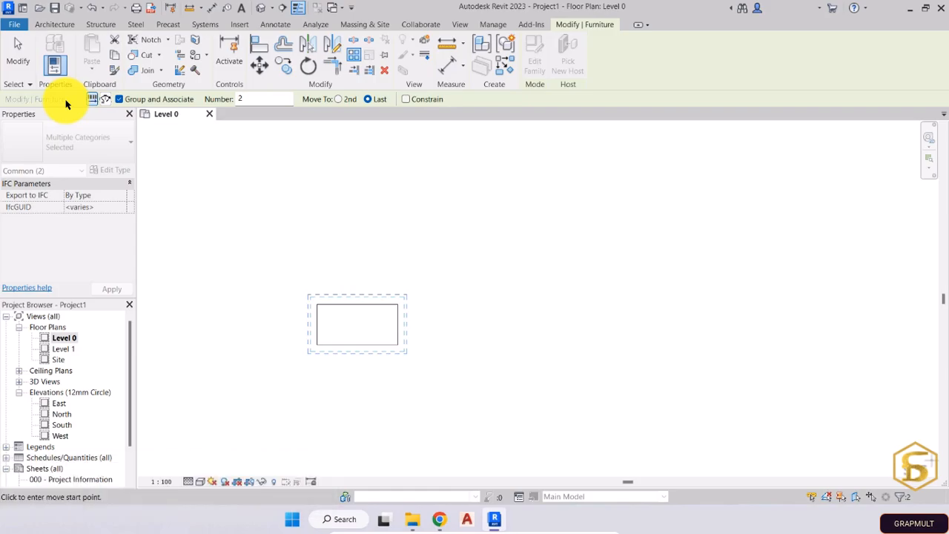
pyautogui.click(137, 99)
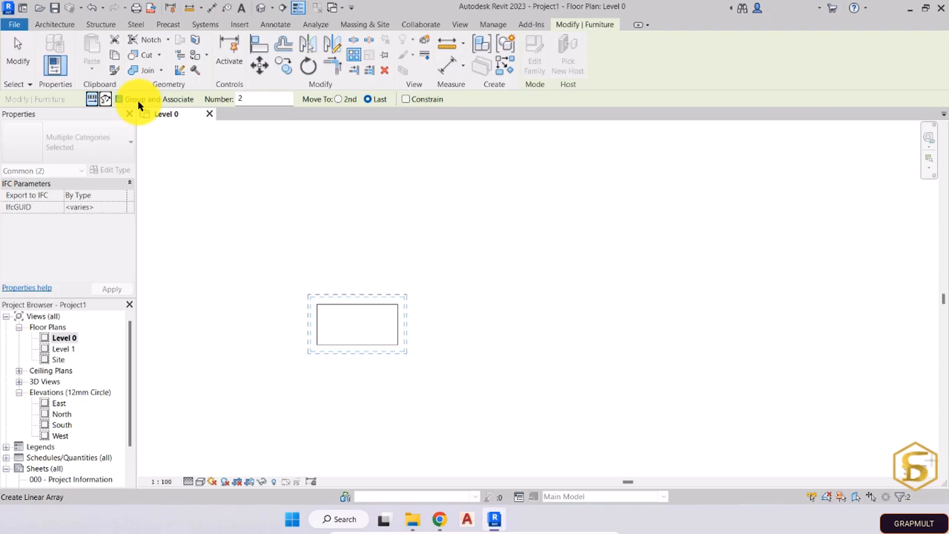
pyautogui.click(251, 100)
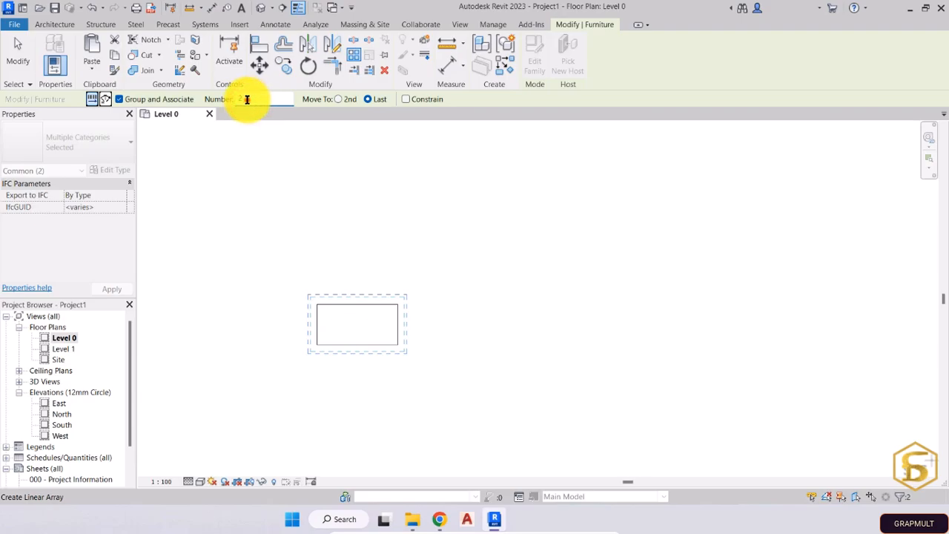
pyautogui.doubleClick(247, 99)
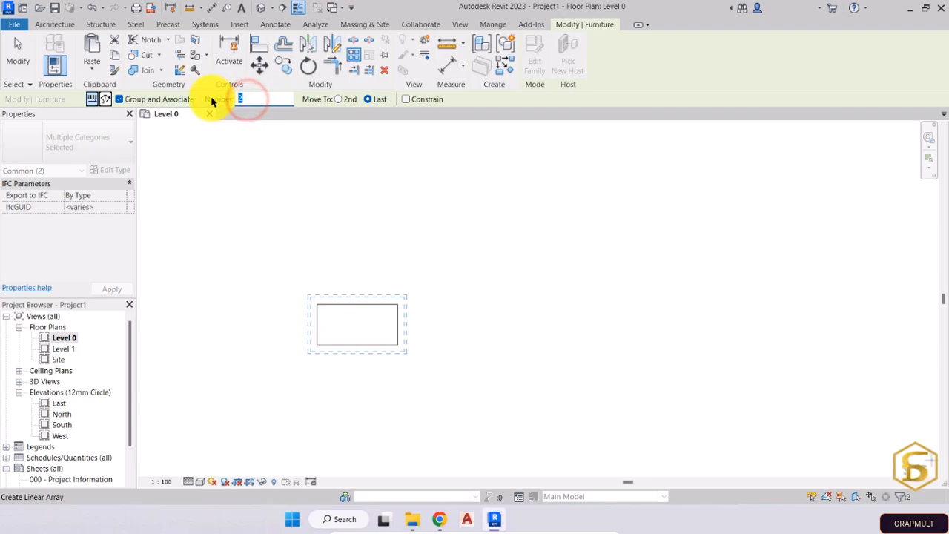
pyautogui.write('8')
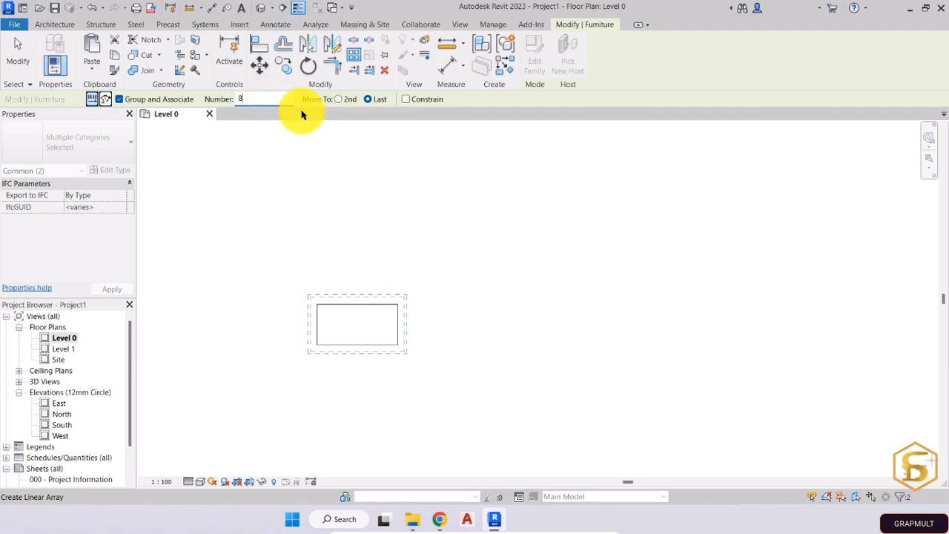
pyautogui.click(374, 103)
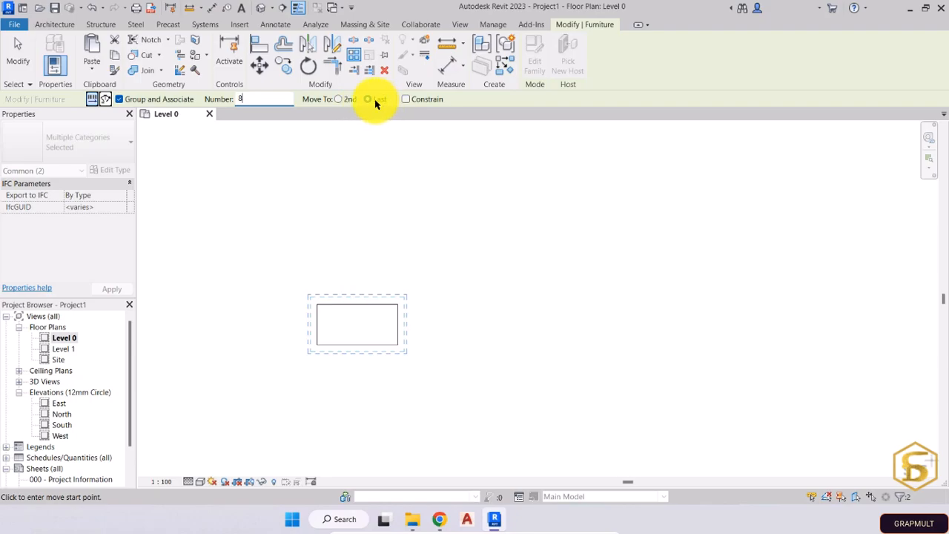
# Place the array's last desk 24300 mm horizontally to the right of the original desk
pyautogui.scroll(-3, 381, 218)
pyautogui.moveTo(430, 243); pyautogui.dragTo(264, 305, button='middle')
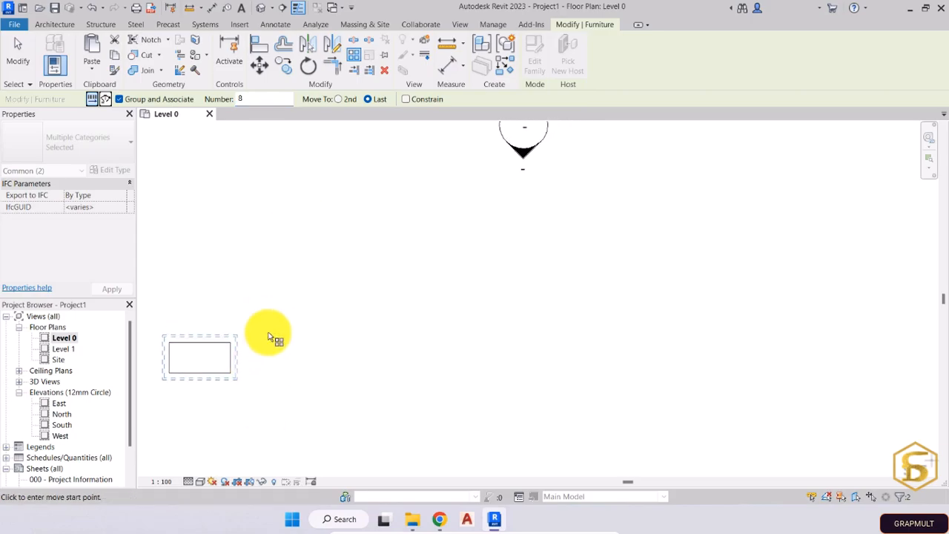
pyautogui.scroll(-2, 268, 337)
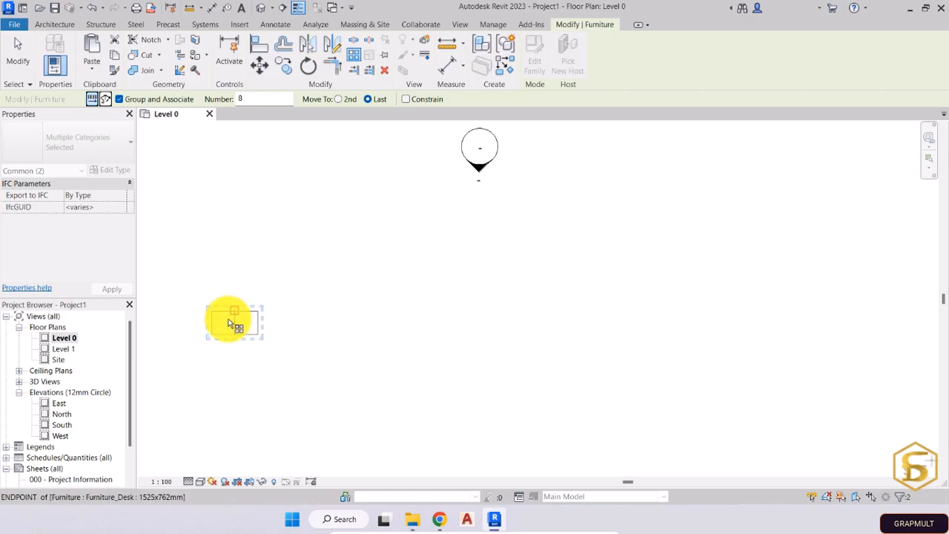
pyautogui.scroll(-2, 237, 326)
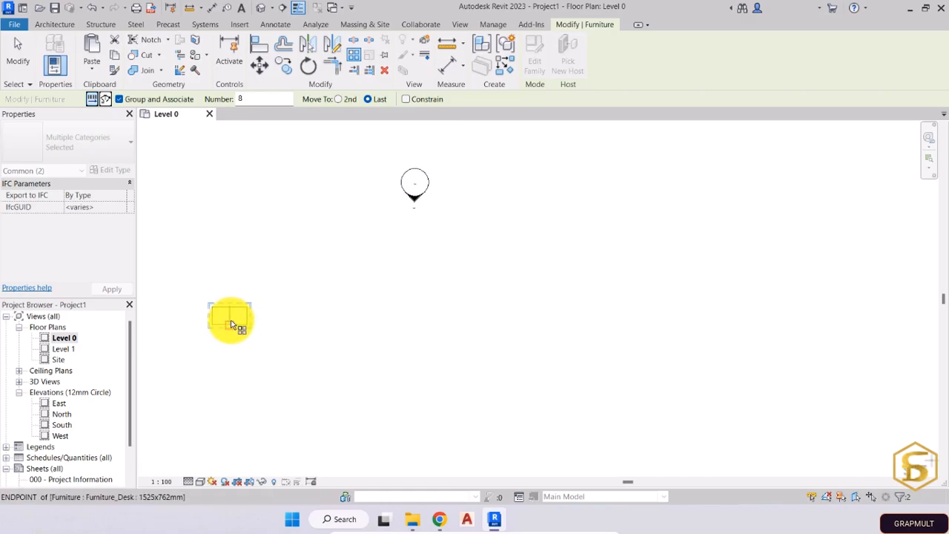
pyautogui.click(369, 99)
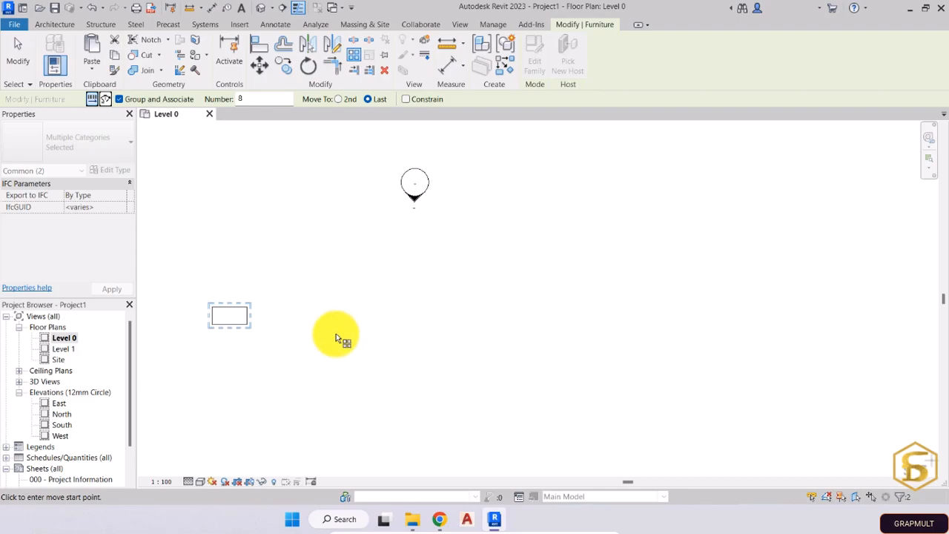
pyautogui.click(231, 318)
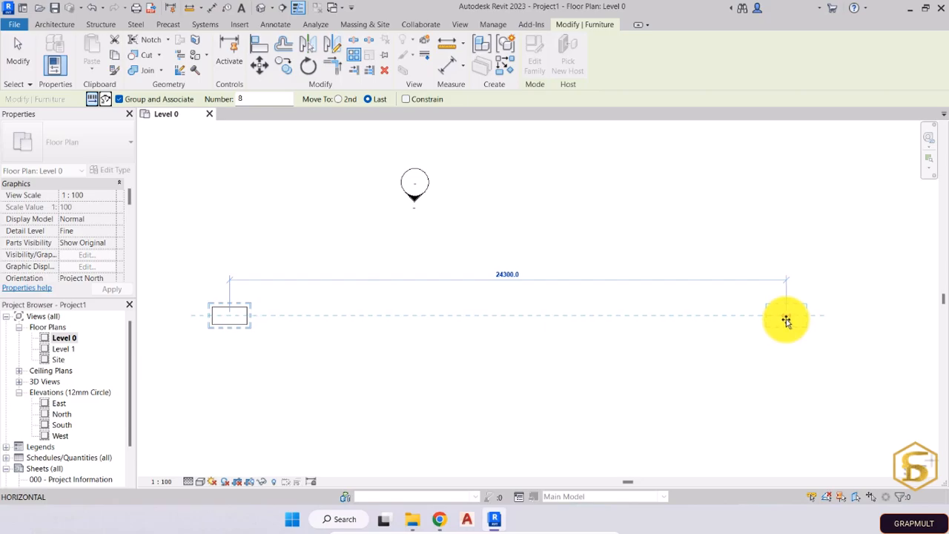
pyautogui.click(787, 321)
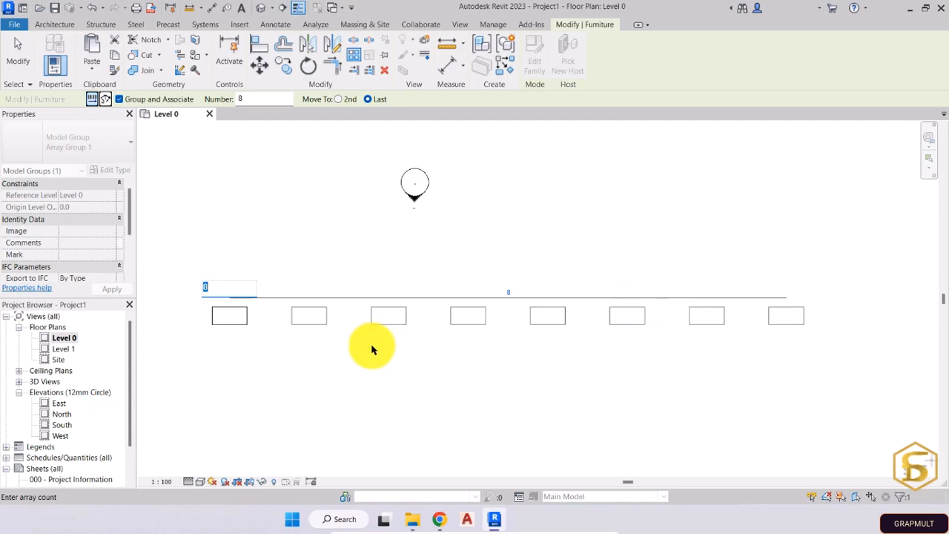
# Change the desk array's count to 6, and after that to 12
pyautogui.doubleClick(218, 287)
pyautogui.write('6')
pyautogui.press('Return')
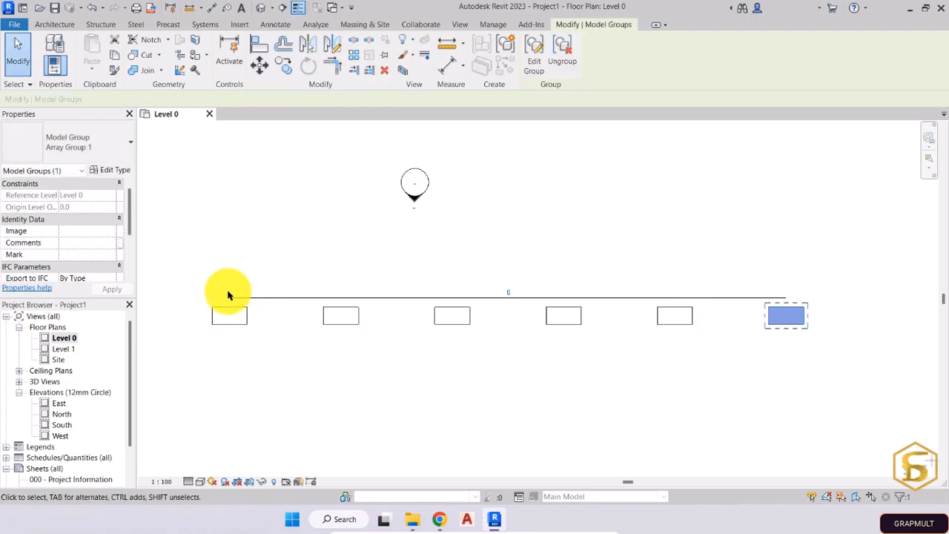
pyautogui.click(511, 292)
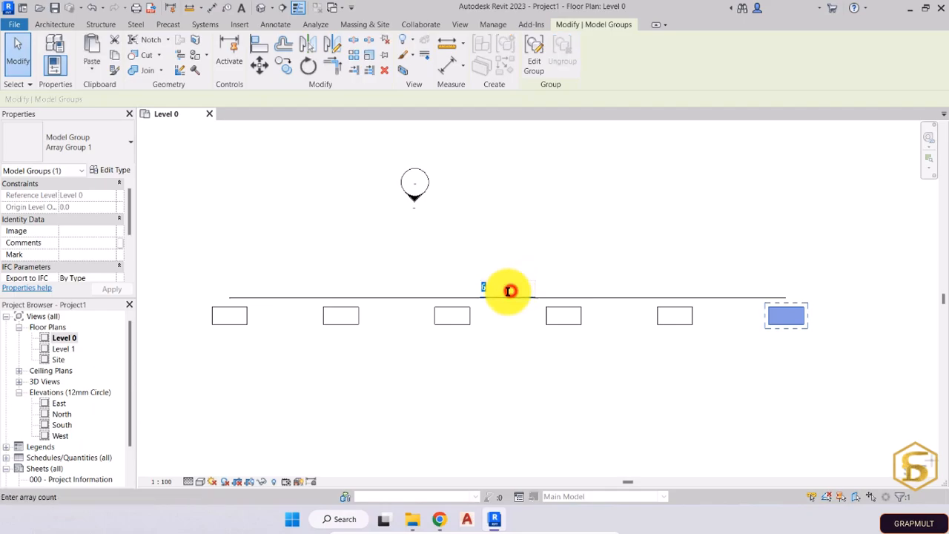
pyautogui.write('12')
pyautogui.press('Return')
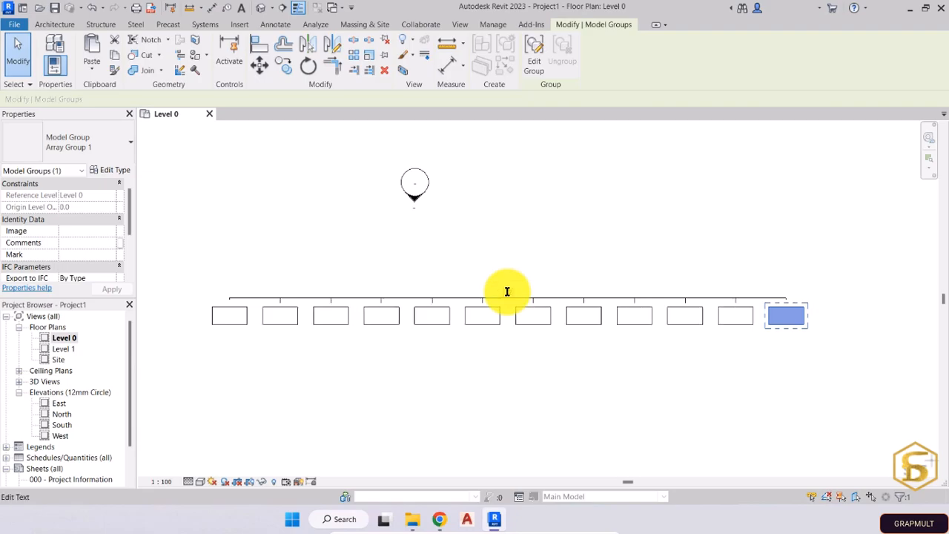
# Set the desk array's count to 8
pyautogui.click(507, 293)
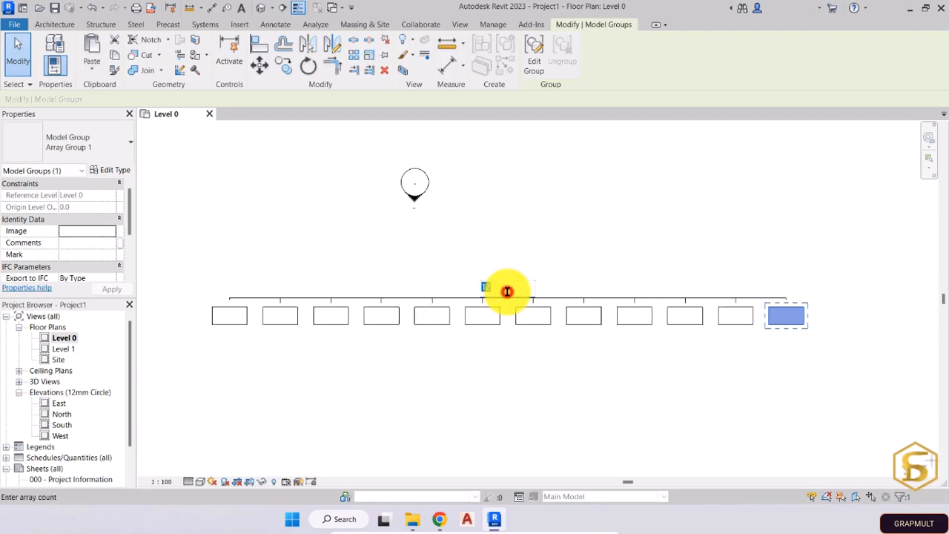
pyautogui.write('8')
pyautogui.press('Return')
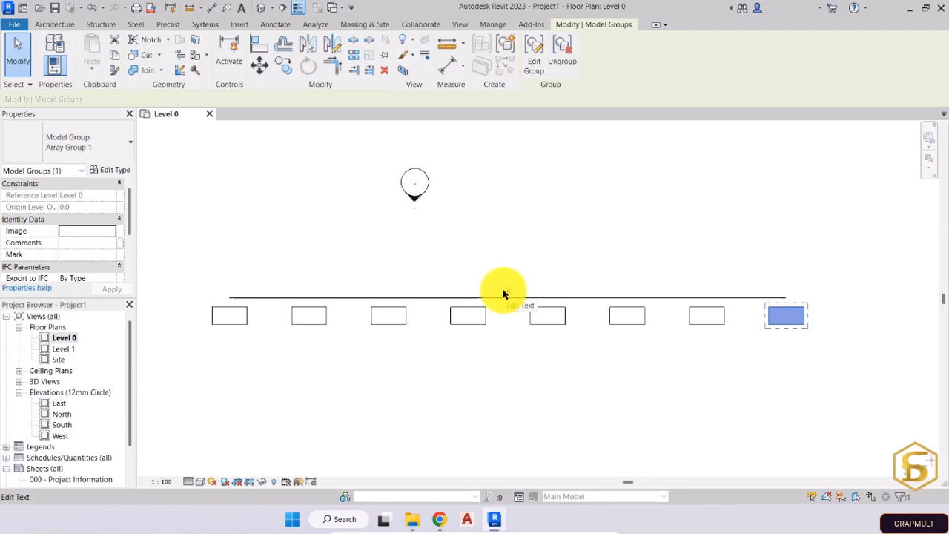
pyautogui.click(671, 358)
pyautogui.click(549, 322)
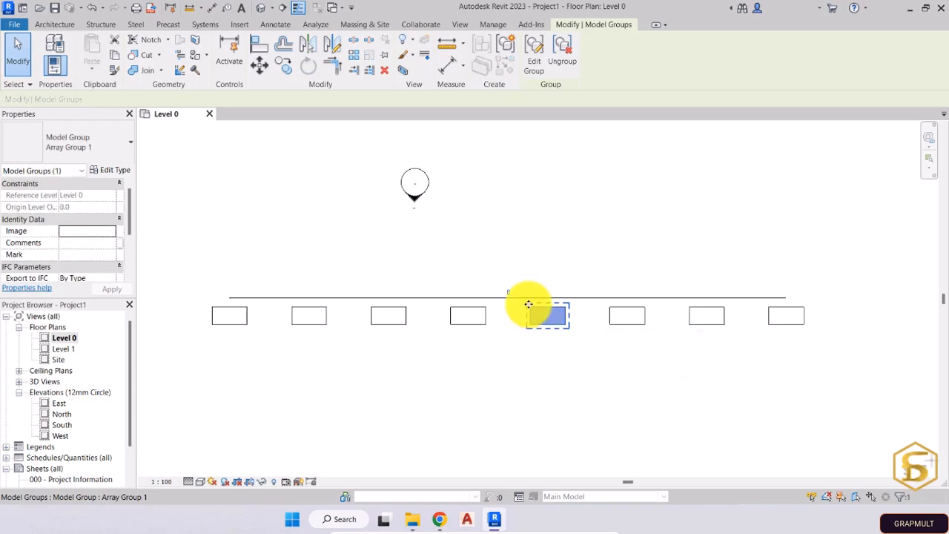
pyautogui.click(510, 294)
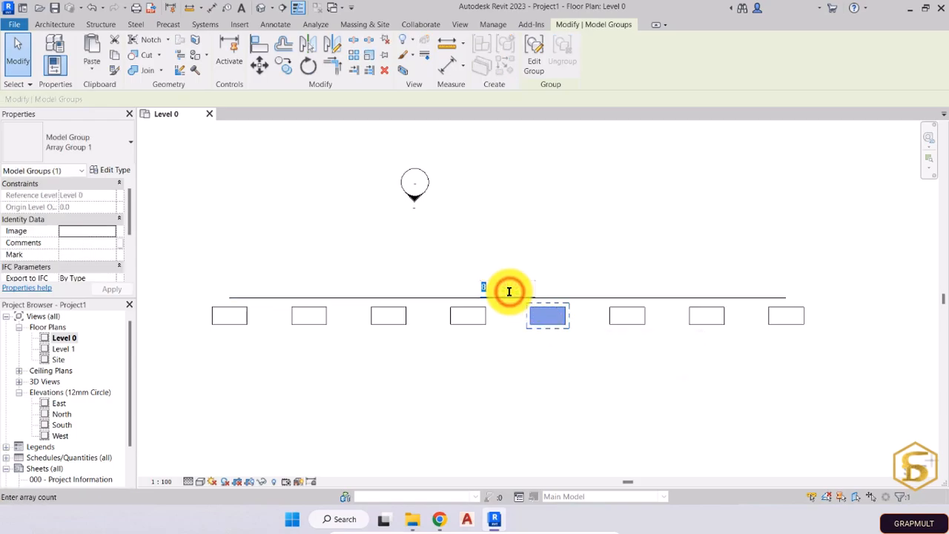
pyautogui.press('Escape')
pyautogui.click(505, 374)
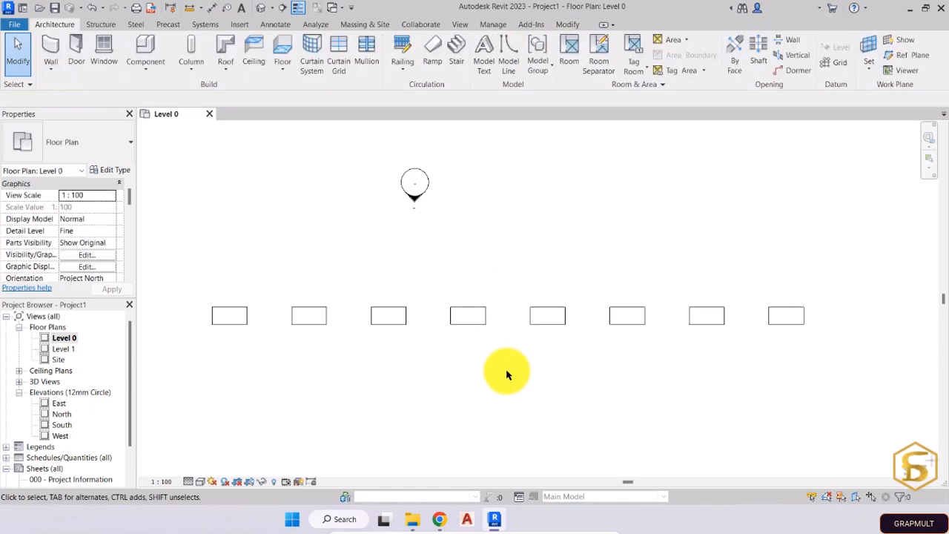
# Copy the first desk of the row once to a spot straight below it, and end the copying
pyautogui.scroll(-1, 449, 361)
pyautogui.moveTo(452, 361); pyautogui.dragTo(512, 287, button='middle')
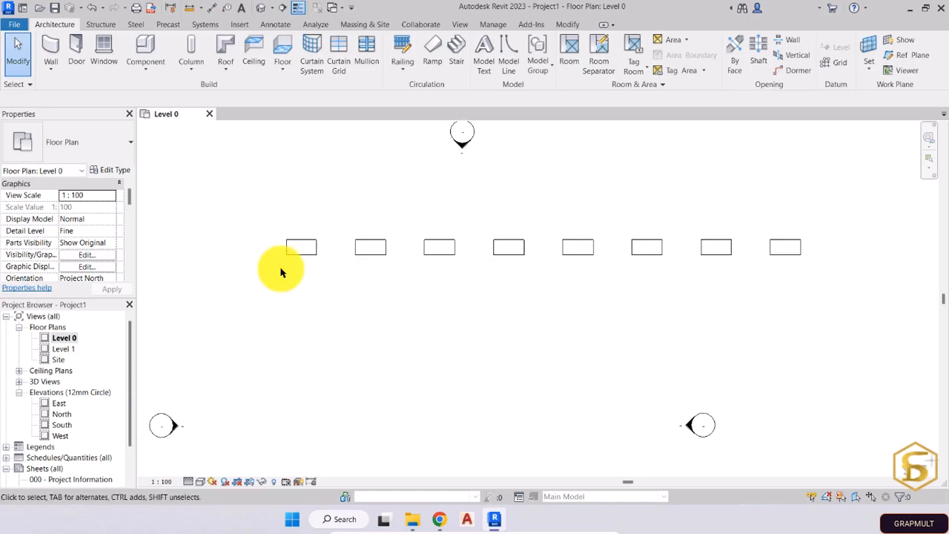
pyautogui.click(311, 247)
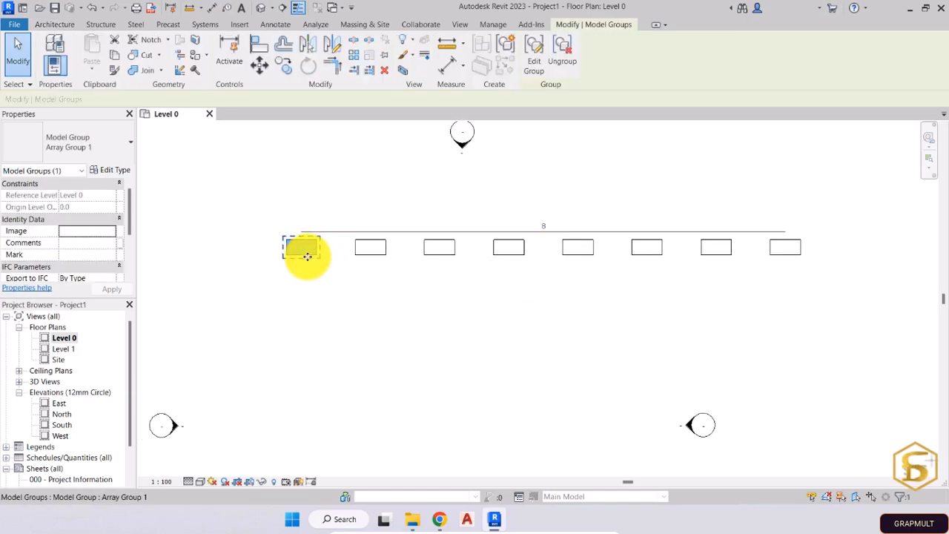
pyautogui.click(280, 64)
pyautogui.click(302, 255)
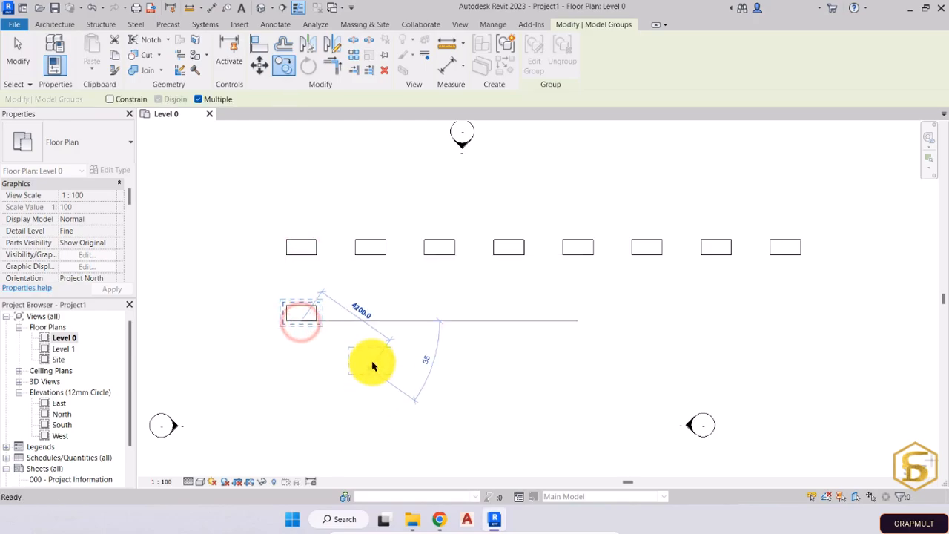
pyautogui.press('Escape')
pyautogui.press('Escape')
pyautogui.moveTo(276, 315); pyautogui.dragTo(199, 345, button='middle')
# Array the copied desk linearly into 8 grouped items using Move To 2nd, with the second desk 3500 mm to the right
pyautogui.click(227, 348)
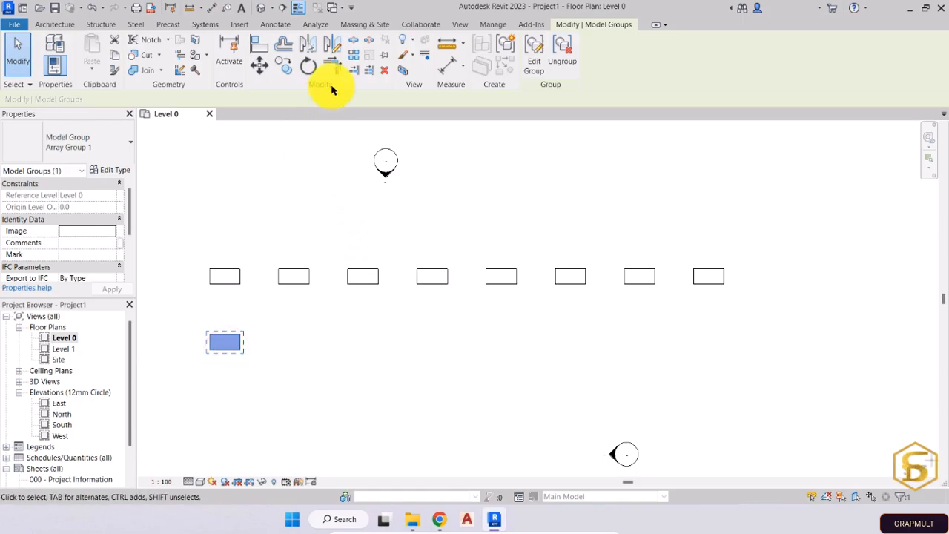
pyautogui.click(355, 54)
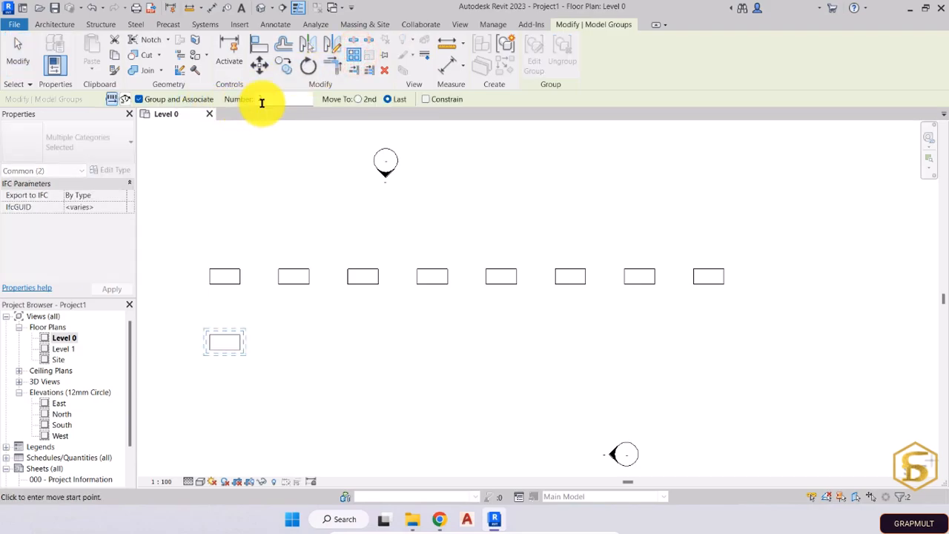
pyautogui.moveTo(266, 98); pyautogui.dragTo(248, 103)
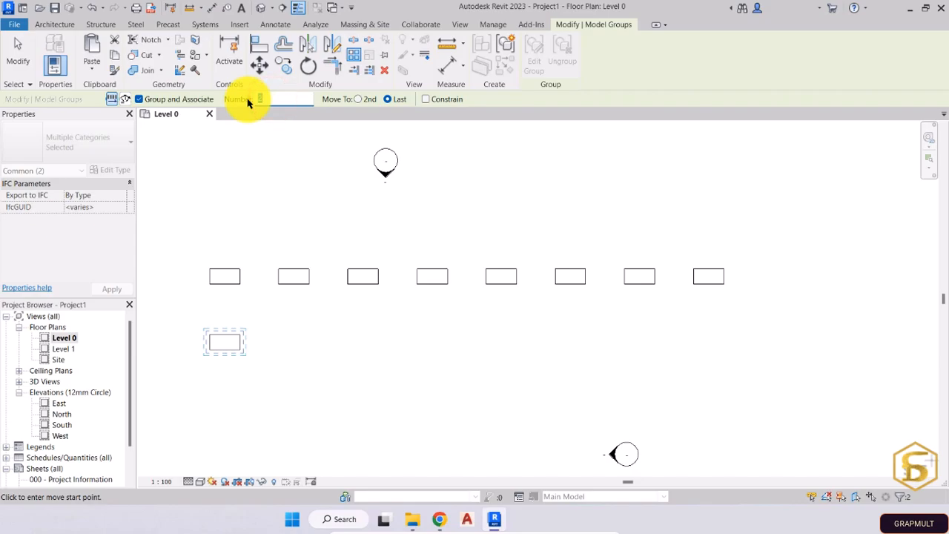
pyautogui.write('8')
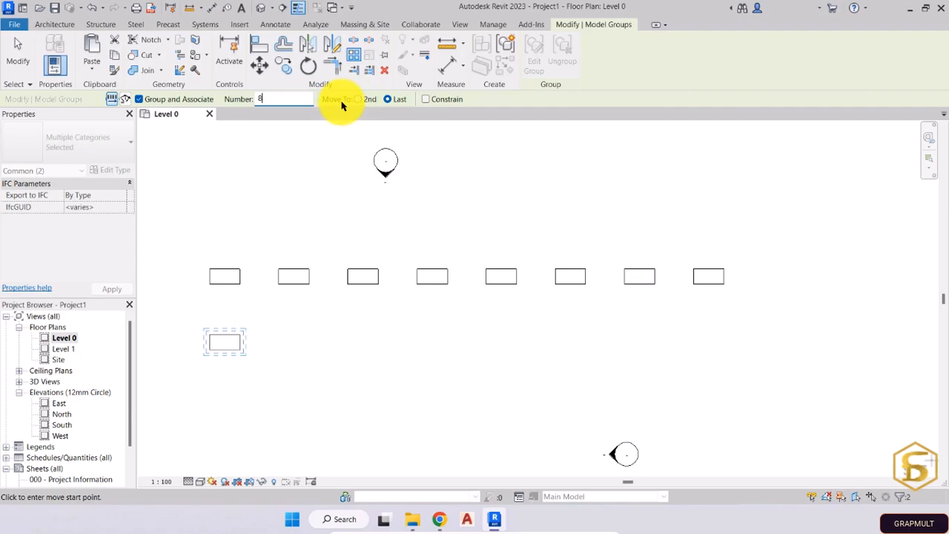
pyautogui.click(358, 98)
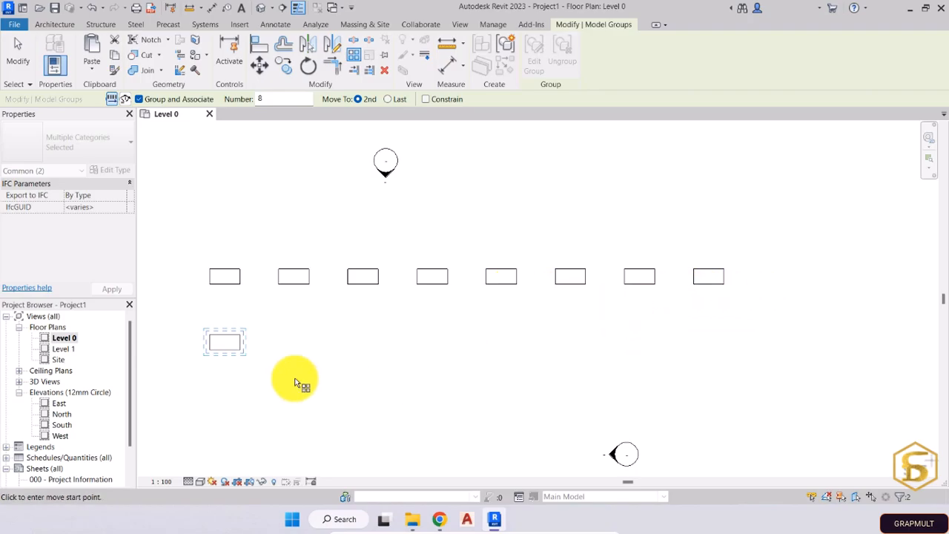
pyautogui.click(222, 349)
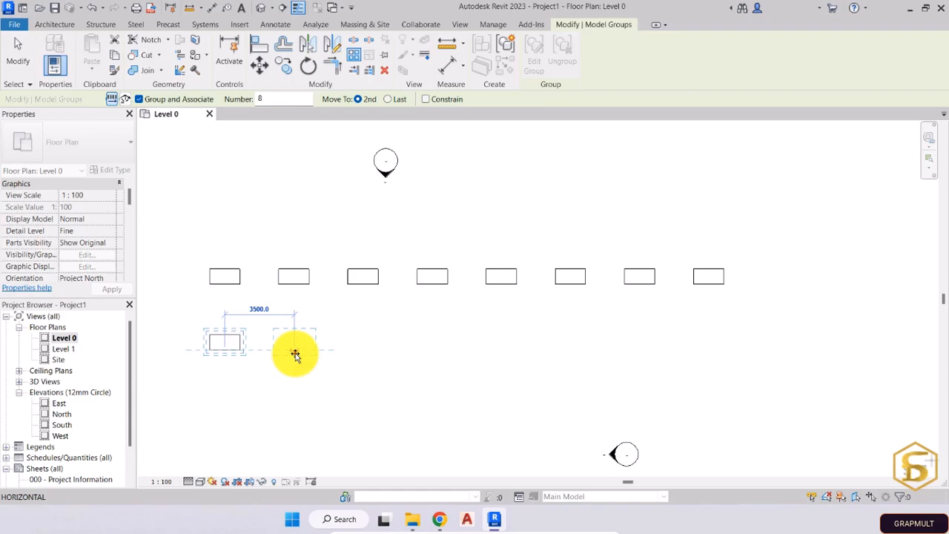
pyautogui.click(295, 354)
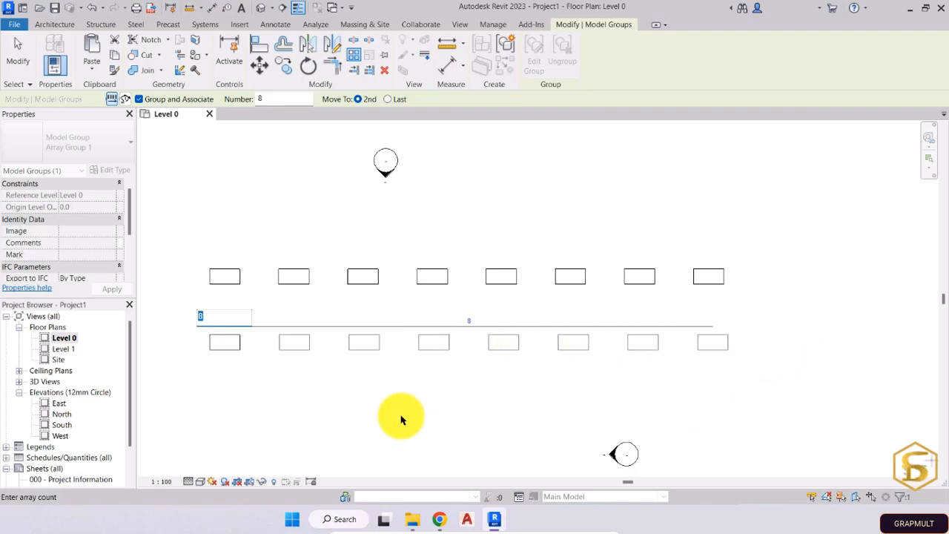
pyautogui.press('Return')
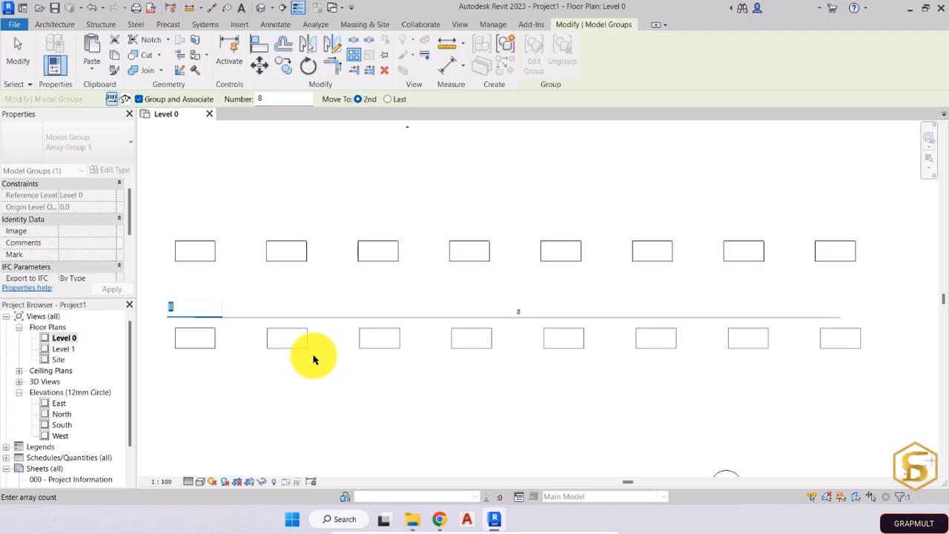
# Copy the last desk of the upper row once into the open space above and to its right, and end the copying
pyautogui.scroll(-3, 481, 302)
pyautogui.moveTo(488, 303); pyautogui.dragTo(392, 320, button='middle')
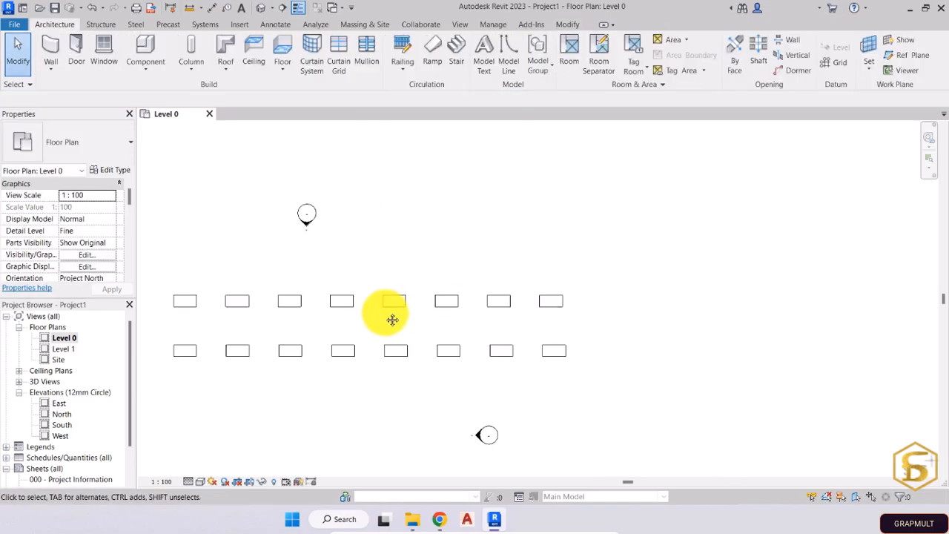
pyautogui.click(544, 304)
pyautogui.scroll(4, 527, 319)
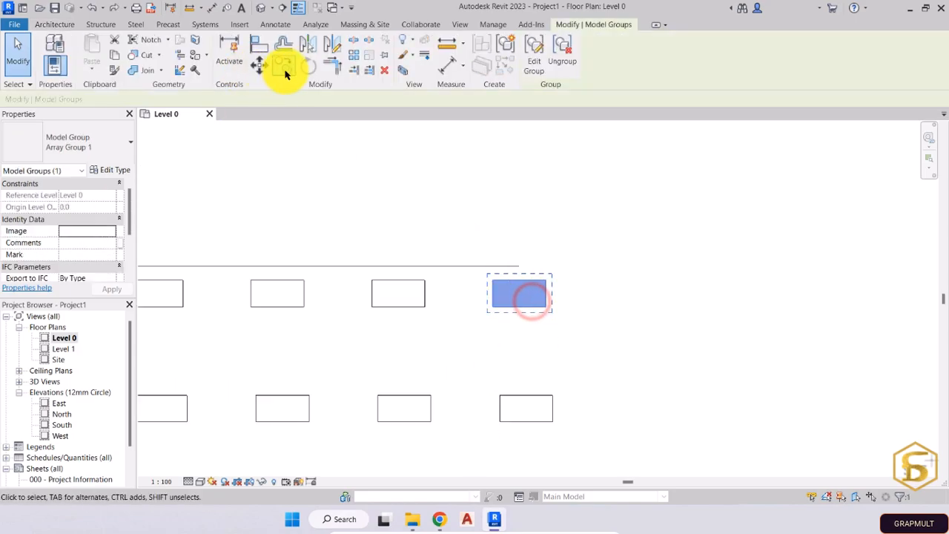
pyautogui.click(287, 65)
pyautogui.click(510, 310)
pyautogui.scroll(-4, 447, 318)
pyautogui.moveTo(542, 291); pyautogui.dragTo(411, 356, button='middle')
pyautogui.scroll(2, 430, 336)
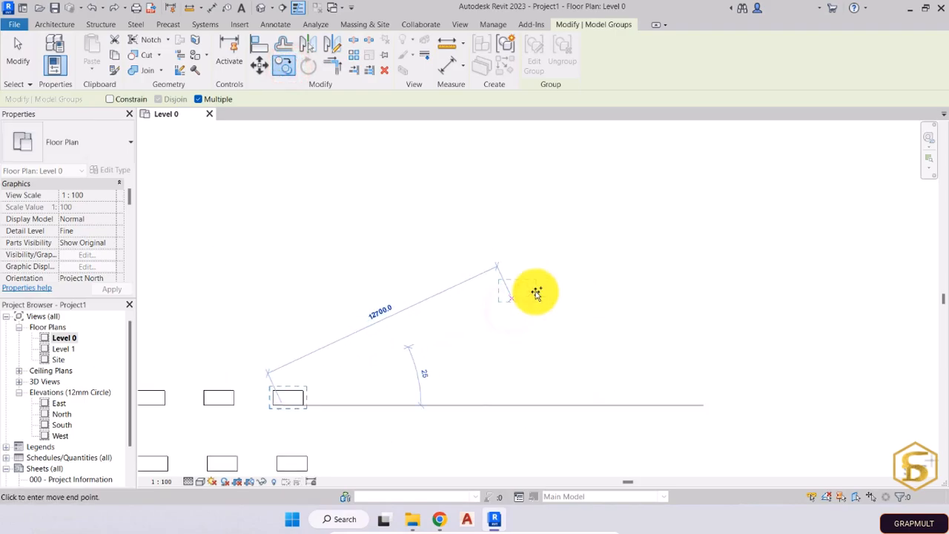
pyautogui.click(582, 268)
pyautogui.press('Escape')
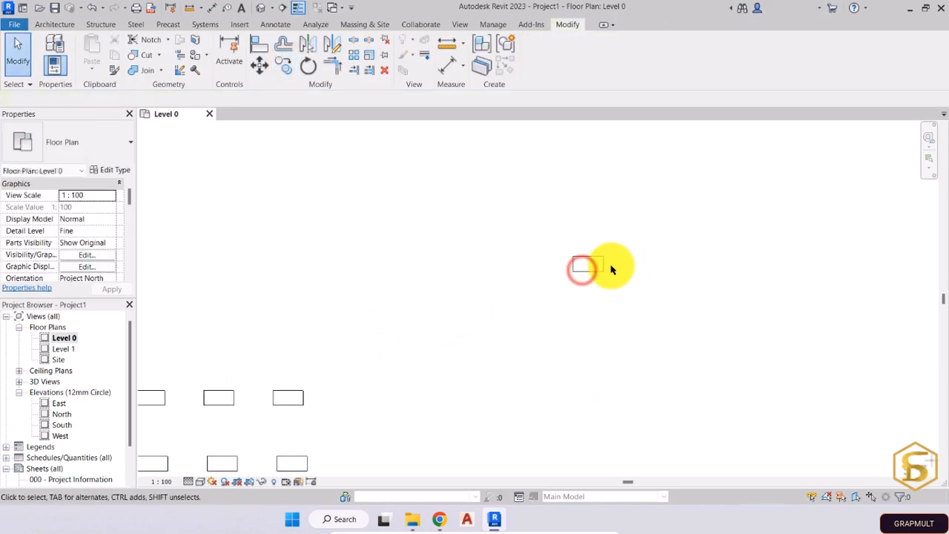
# Start a radial array of the copied desk with Group and Associate on, 4 items and Move To 2nd
pyautogui.moveTo(610, 265); pyautogui.dragTo(469, 330, button='middle')
pyautogui.moveTo(450, 362); pyautogui.dragTo(468, 356, button='middle')
pyautogui.click(468, 317)
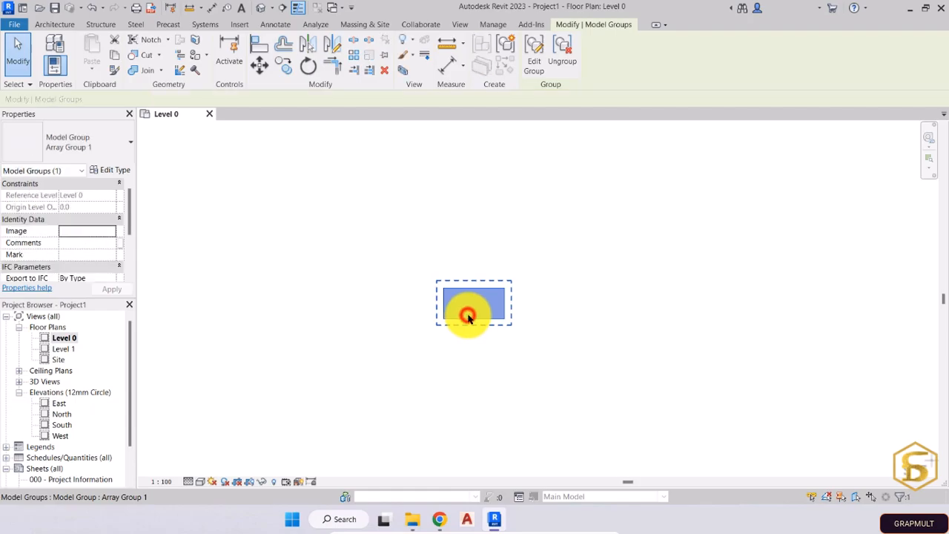
pyautogui.click(355, 55)
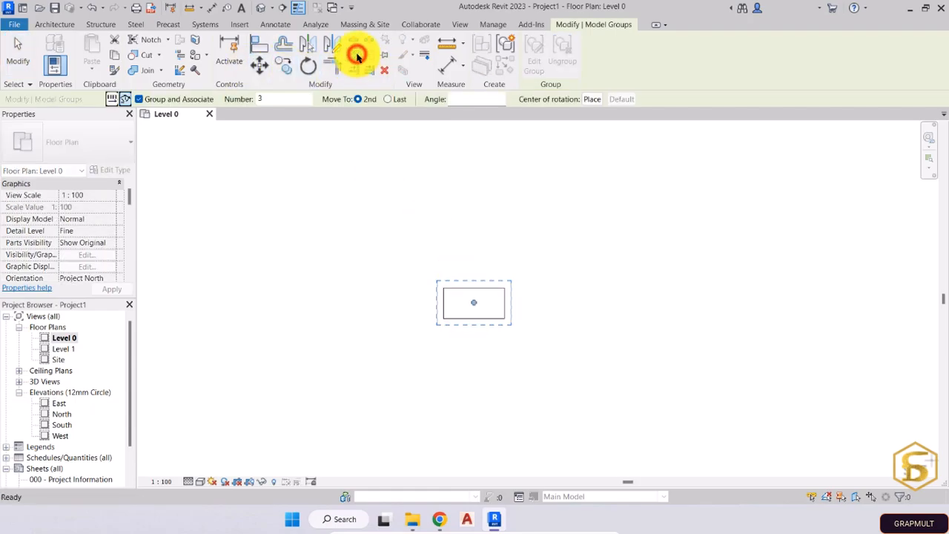
pyautogui.click(112, 100)
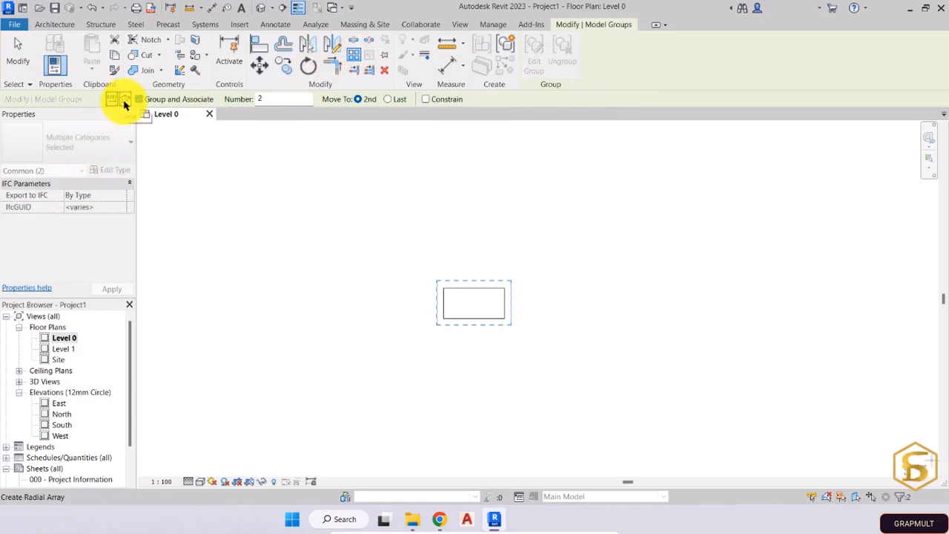
pyautogui.click(126, 101)
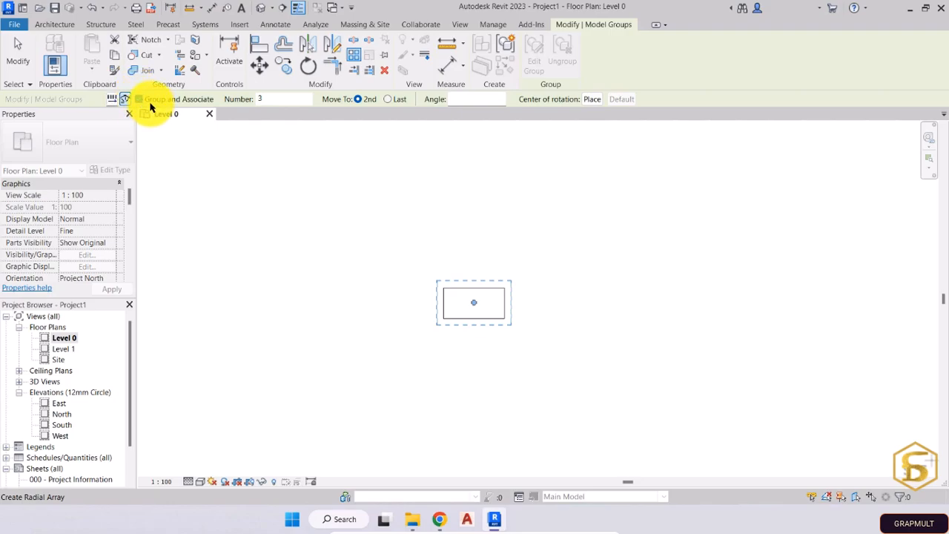
pyautogui.click(140, 100)
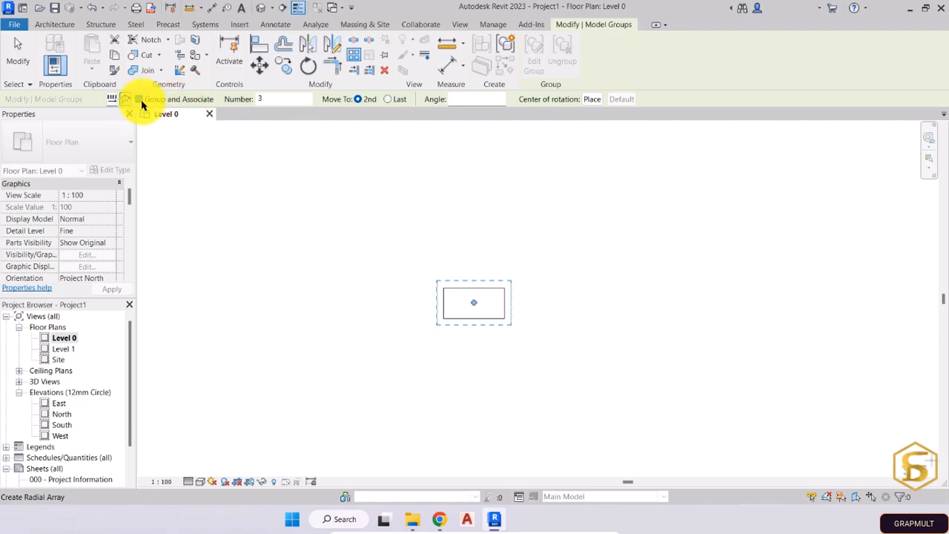
pyautogui.click(139, 100)
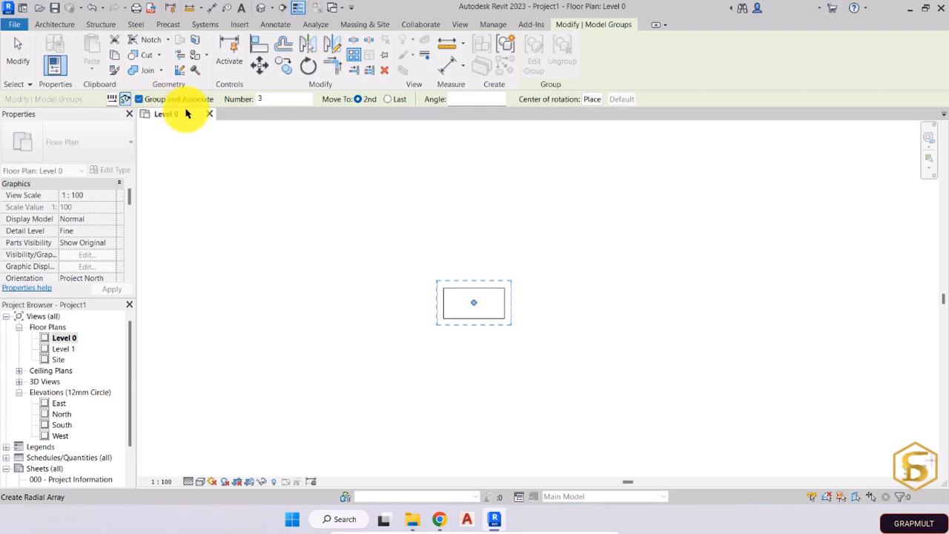
pyautogui.moveTo(265, 97); pyautogui.dragTo(253, 97)
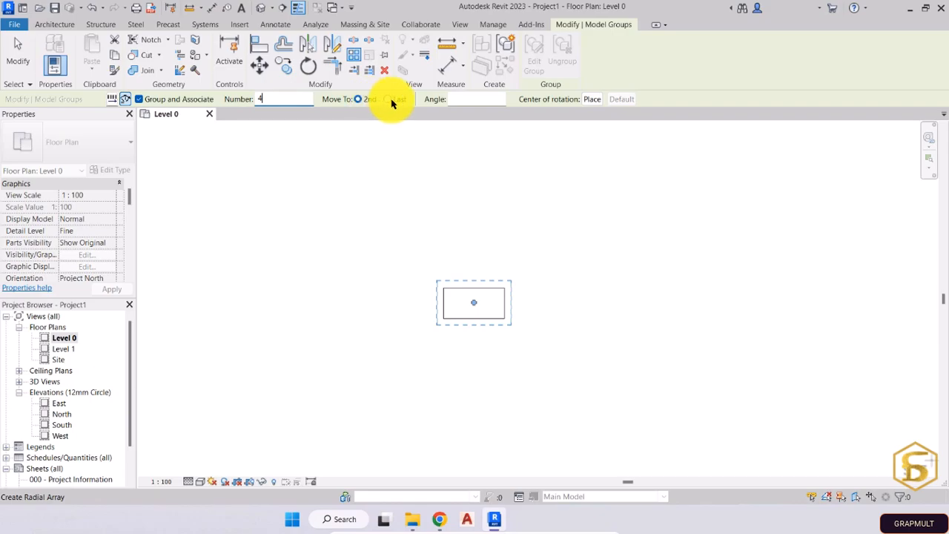
pyautogui.click(458, 97)
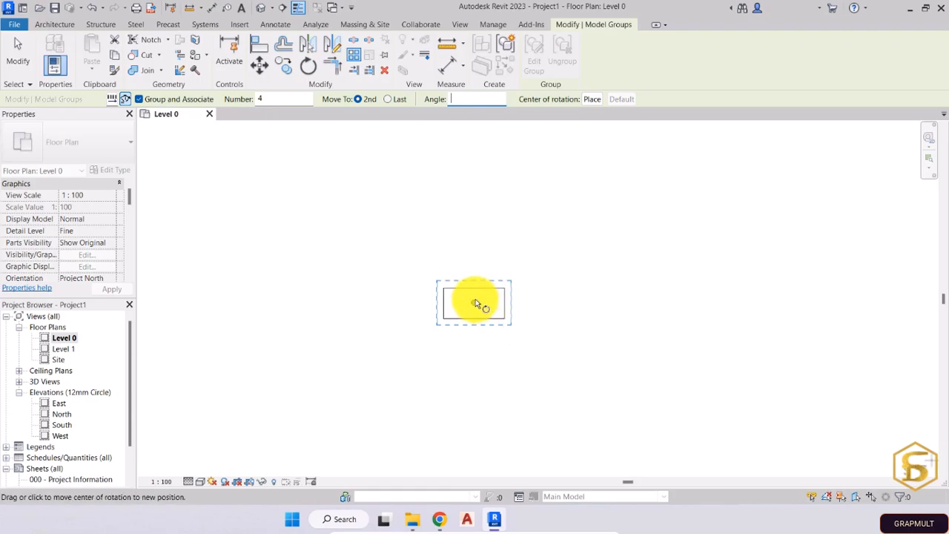
pyautogui.scroll(2, 478, 304)
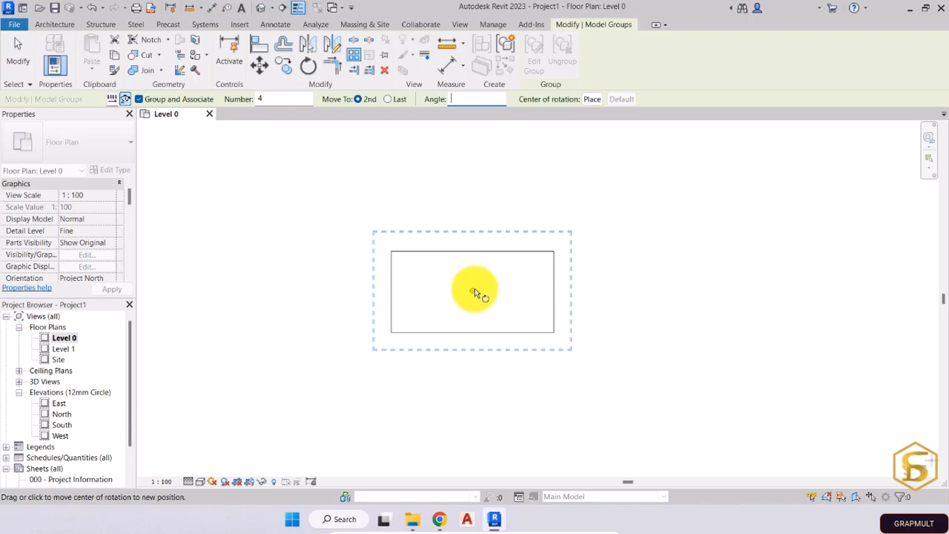
pyautogui.scroll(-2, 474, 296)
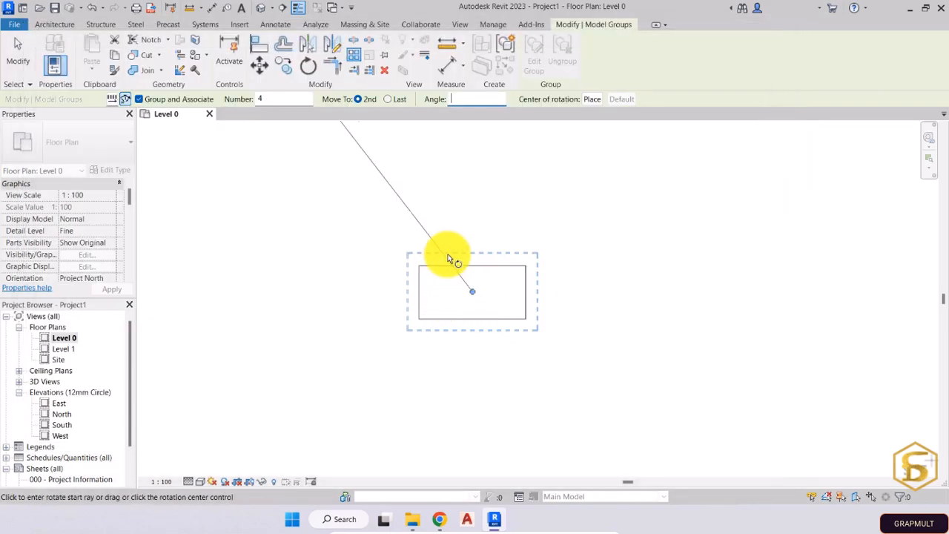
pyautogui.scroll(-2, 499, 284)
pyautogui.moveTo(487, 289); pyautogui.dragTo(430, 314, button='middle')
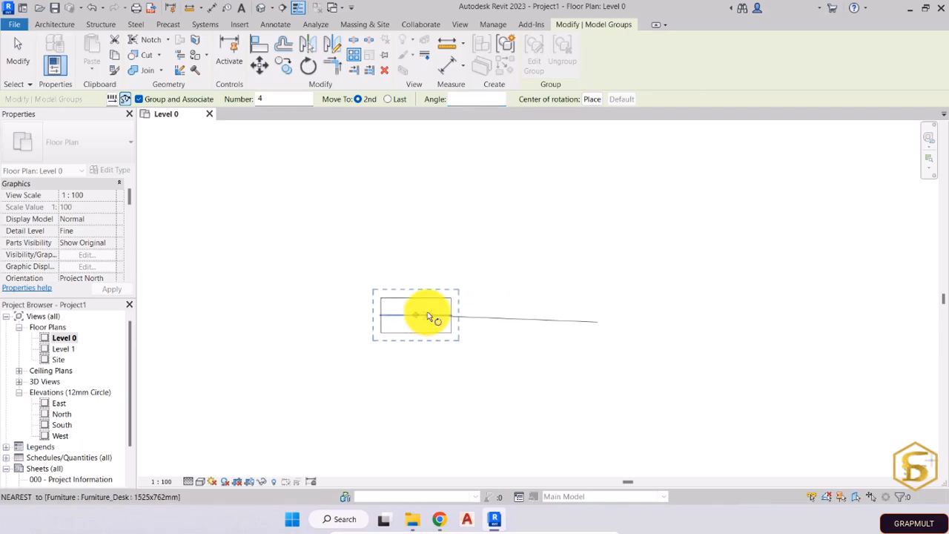
# Place the array's center of rotation below and right of the desk, and rotate the second desk 45° clockwise around it
pyautogui.click(593, 101)
pyautogui.scroll(-2, 475, 227)
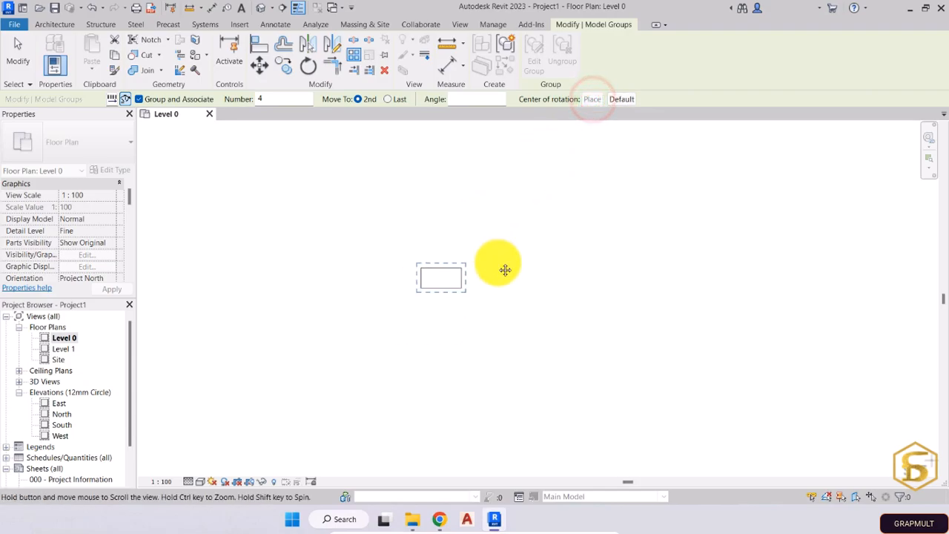
pyautogui.moveTo(505, 270); pyautogui.dragTo(462, 208, button='middle')
pyautogui.click(461, 208)
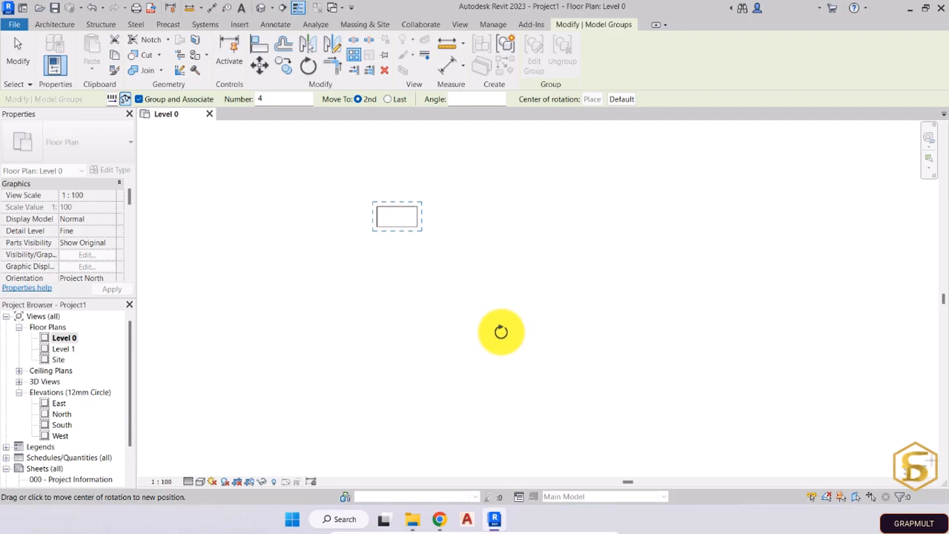
pyautogui.click(505, 335)
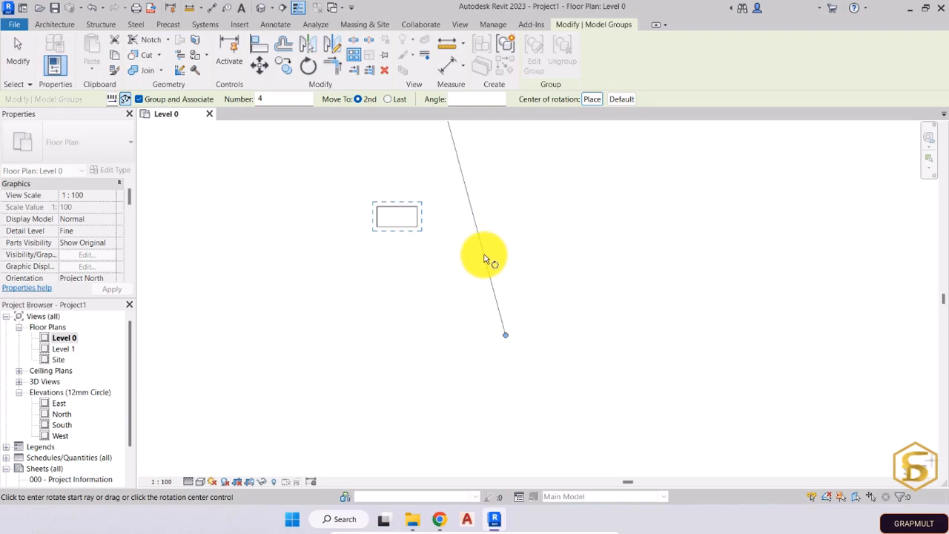
pyautogui.click(485, 258)
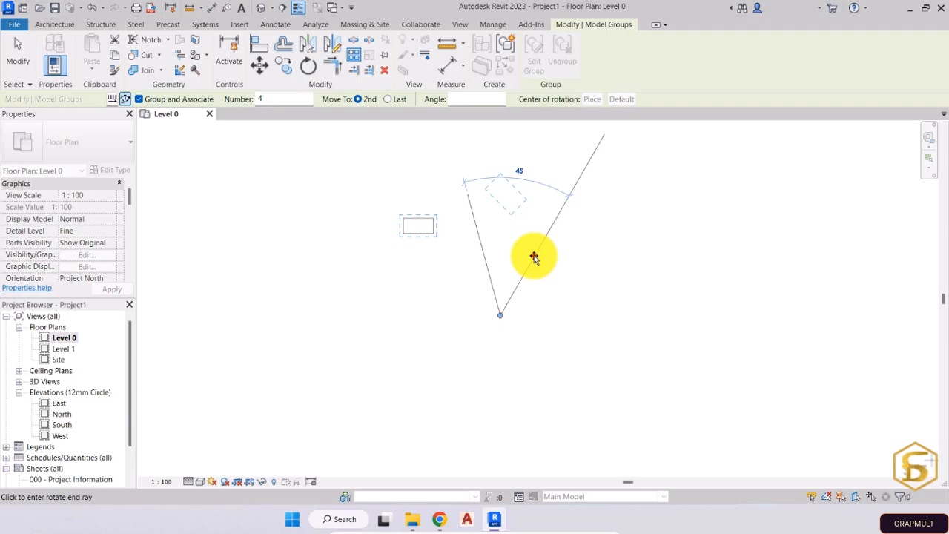
pyautogui.click(534, 257)
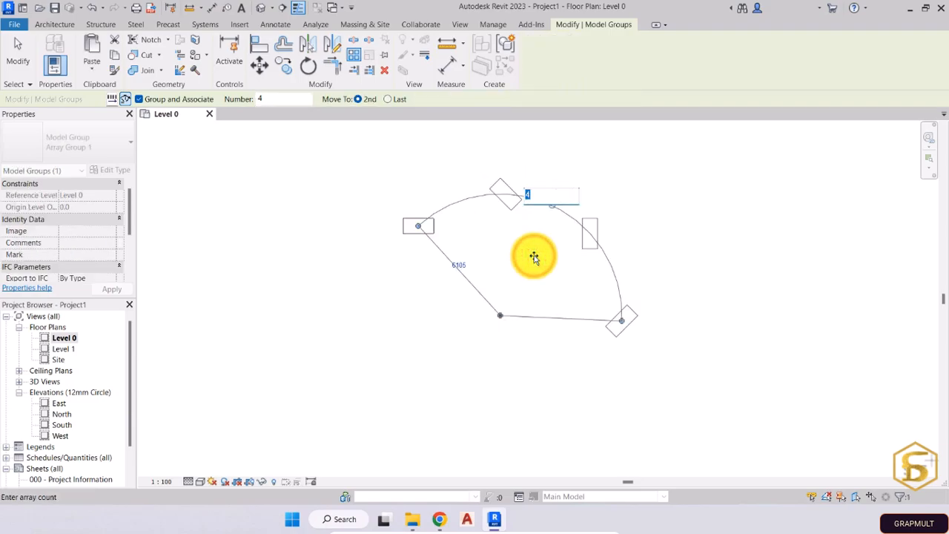
# Set the radial desk array's count to 6 and clear the selection
pyautogui.scroll(1, 502, 289)
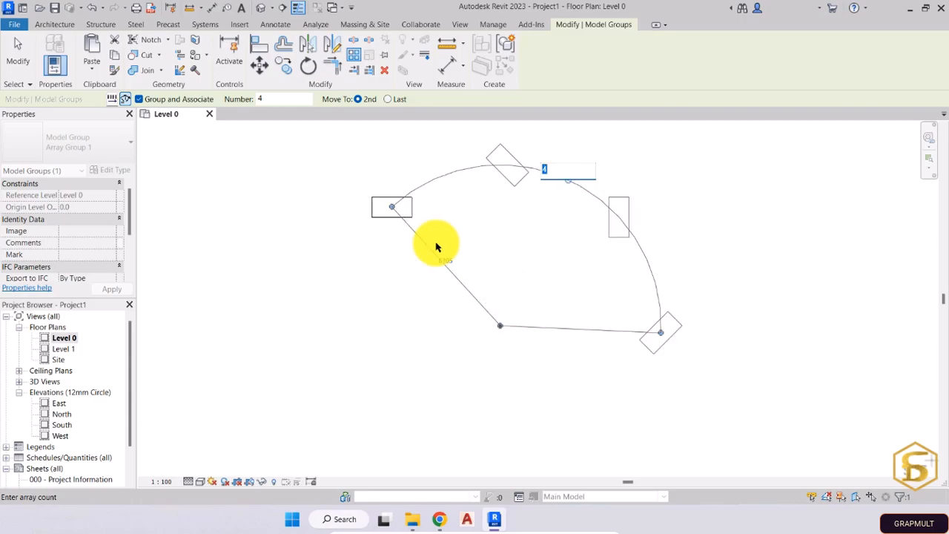
pyautogui.moveTo(396, 219); pyautogui.dragTo(382, 247, button='middle')
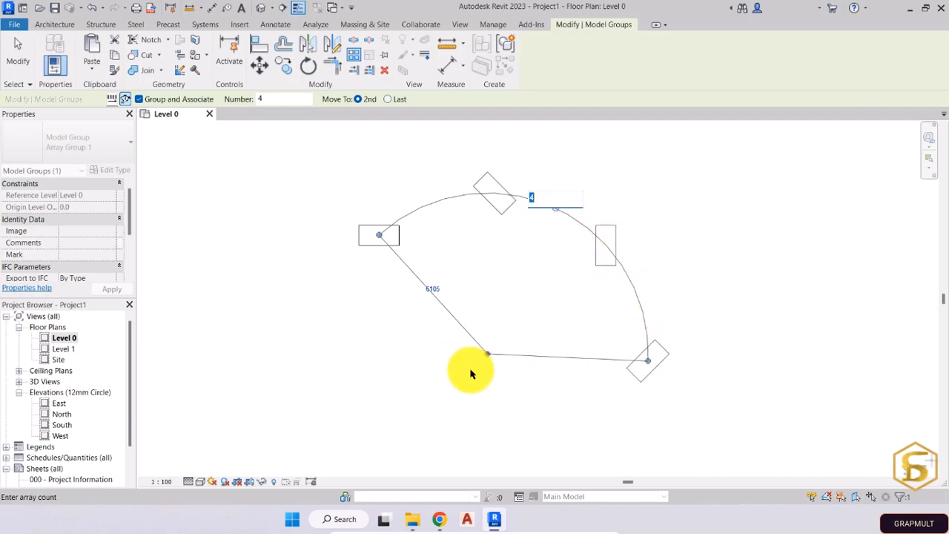
pyautogui.click(542, 198)
pyautogui.write('6')
pyautogui.press('Return')
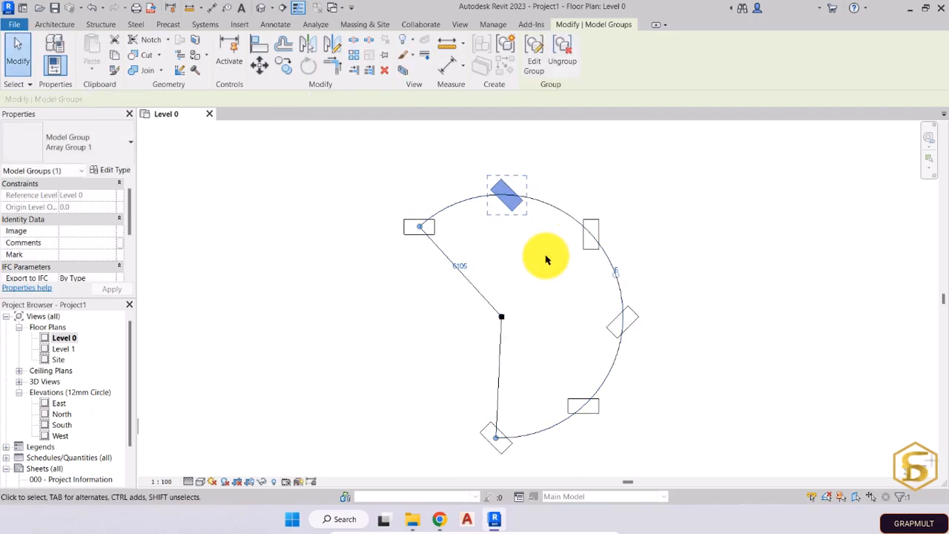
pyautogui.moveTo(554, 251)
pyautogui.mouseDown(button='middle')
pyautogui.moveTo(549, 233)
pyautogui.moveTo(540, 259)
pyautogui.mouseUp(button='middle')
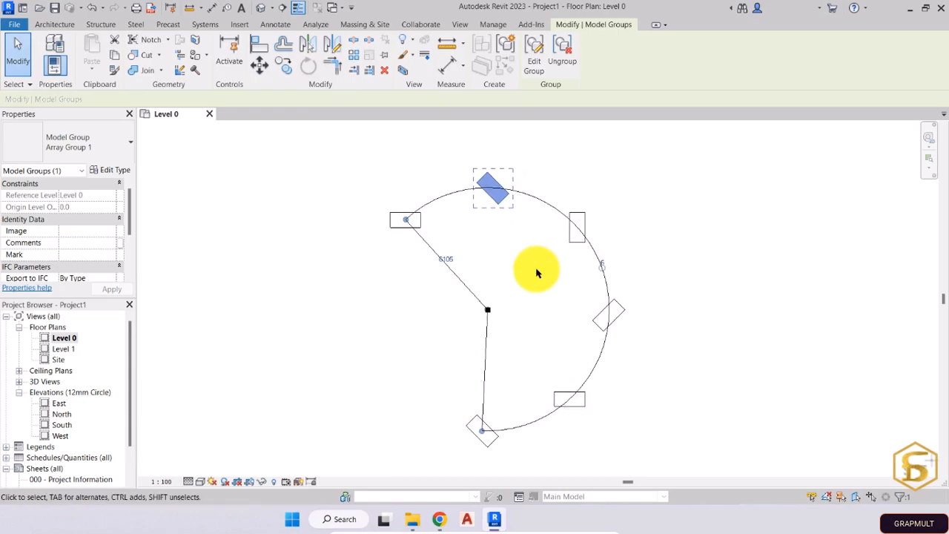
pyautogui.moveTo(515, 289); pyautogui.dragTo(470, 305, button='middle')
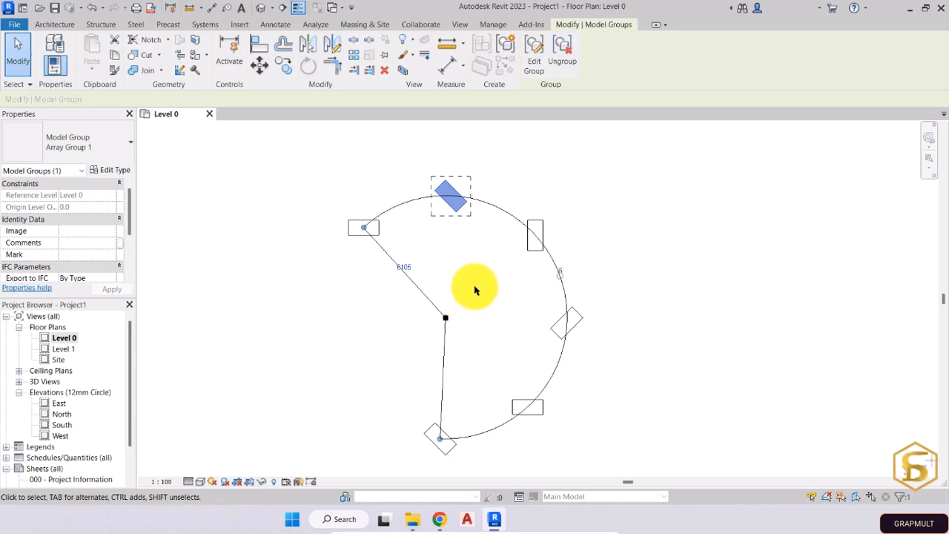
pyautogui.press('Escape')
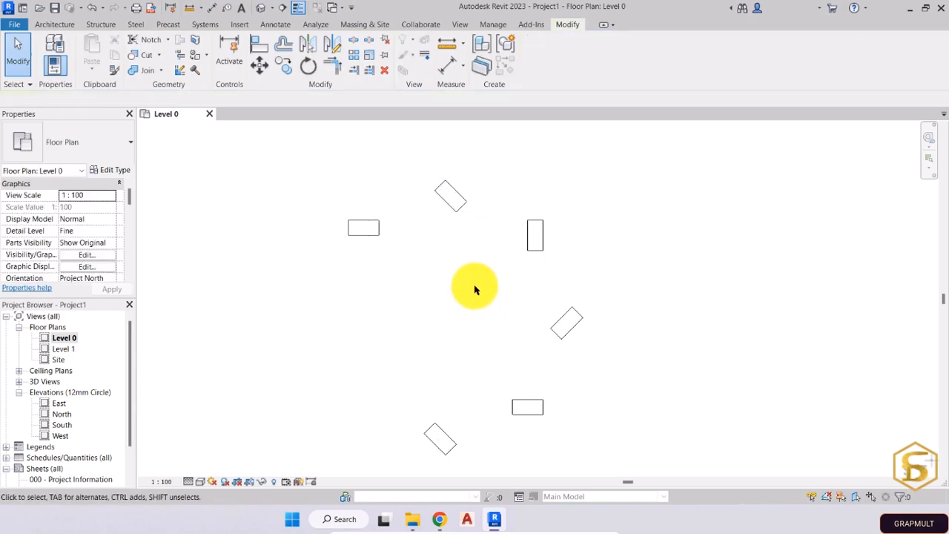
# Undo the last array change, and delete the radially arrayed desks and both desk rows from the floor plan
pyautogui.hotkey('ctrl', 'z')
pyautogui.moveTo(556, 419); pyautogui.dragTo(364, 227)
pyautogui.press('Delete')
pyautogui.moveTo(327, 273); pyautogui.dragTo(629, 186, button='middle')
pyautogui.moveTo(571, 293); pyautogui.dragTo(171, 236)
pyautogui.press('Delete')
pyautogui.scroll(-1, 239, 254)
pyautogui.moveTo(263, 257); pyautogui.dragTo(396, 216, button='middle')
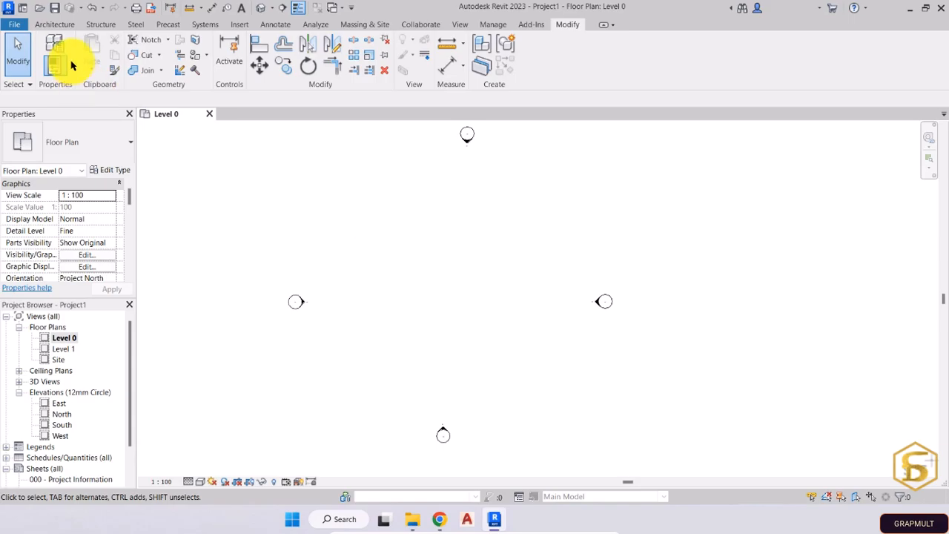
# Draw chained exterior walls running 2000 mm right, 2000 mm up, 2000 mm right and 2000 mm down, ending with a long horizontal wall to the right
pyautogui.click(50, 25)
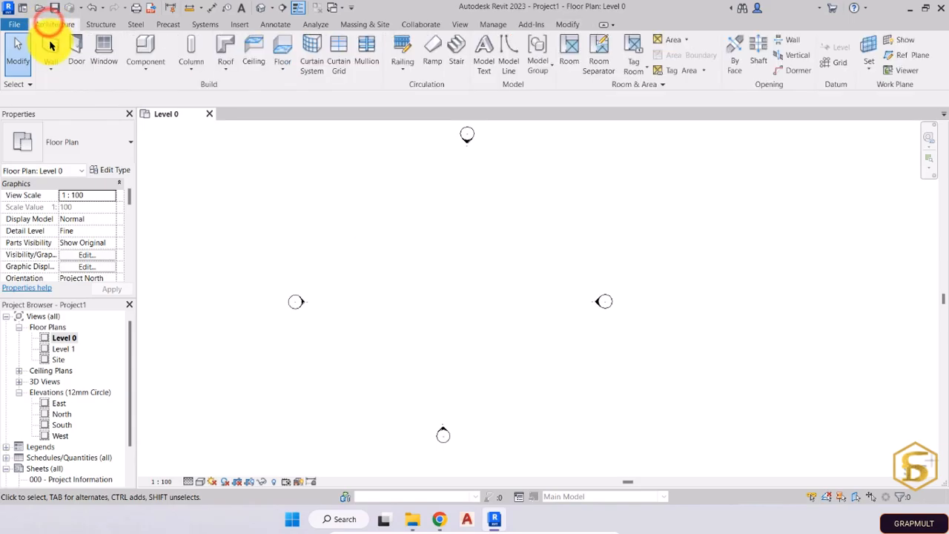
pyautogui.click(52, 51)
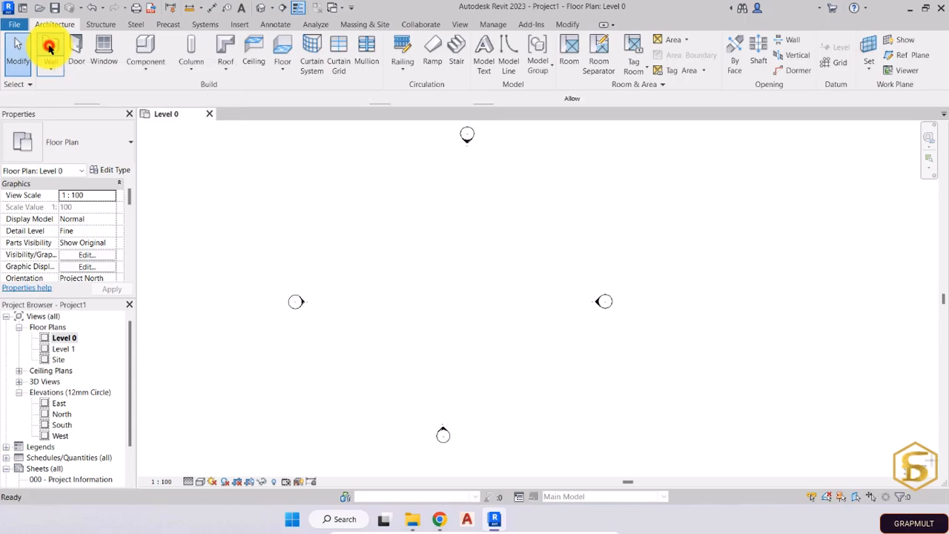
pyautogui.scroll(3, 386, 298)
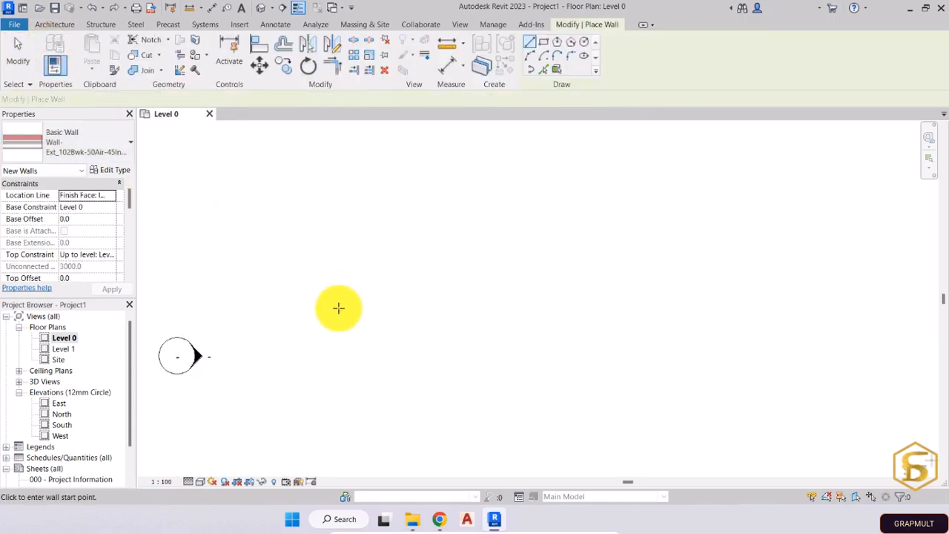
pyautogui.click(331, 295)
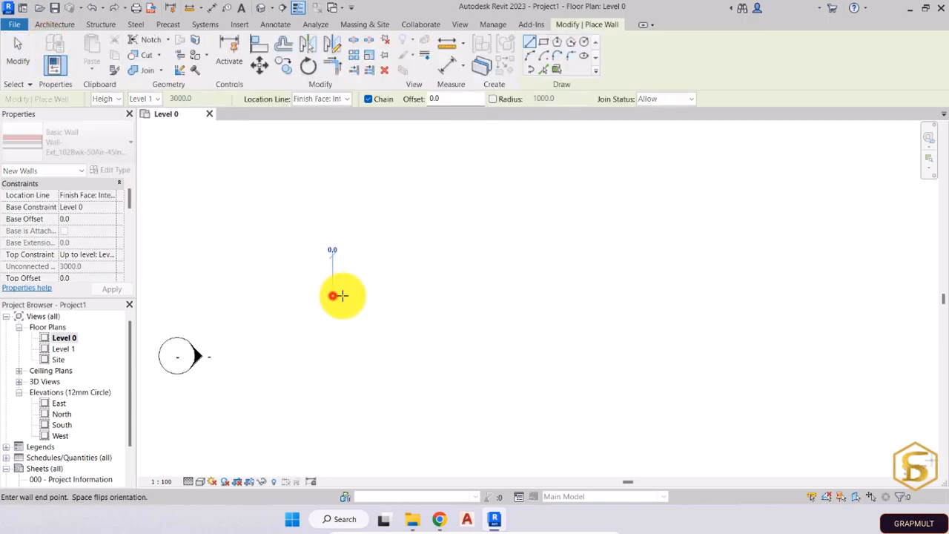
pyautogui.click(394, 294)
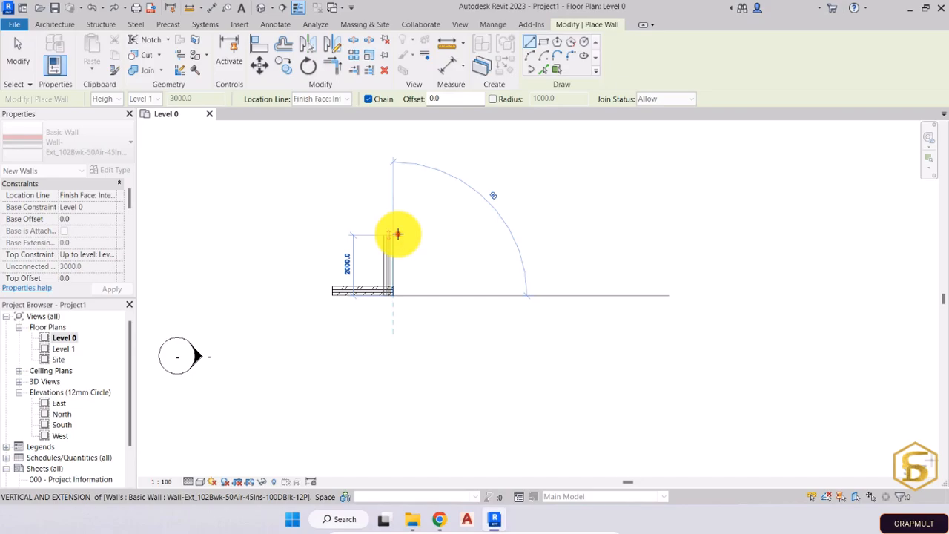
pyautogui.click(398, 234)
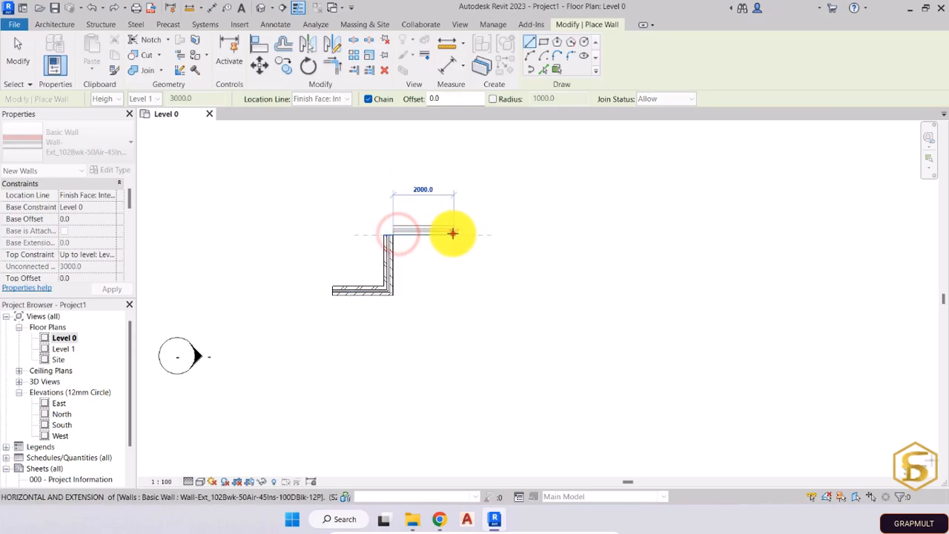
pyautogui.click(454, 233)
pyautogui.click(456, 295)
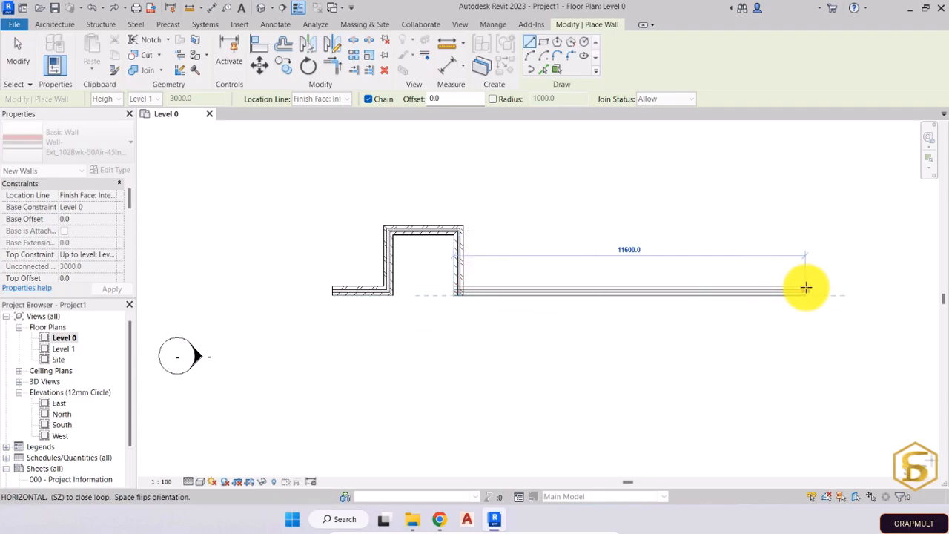
pyautogui.click(809, 288)
pyautogui.press('Escape')
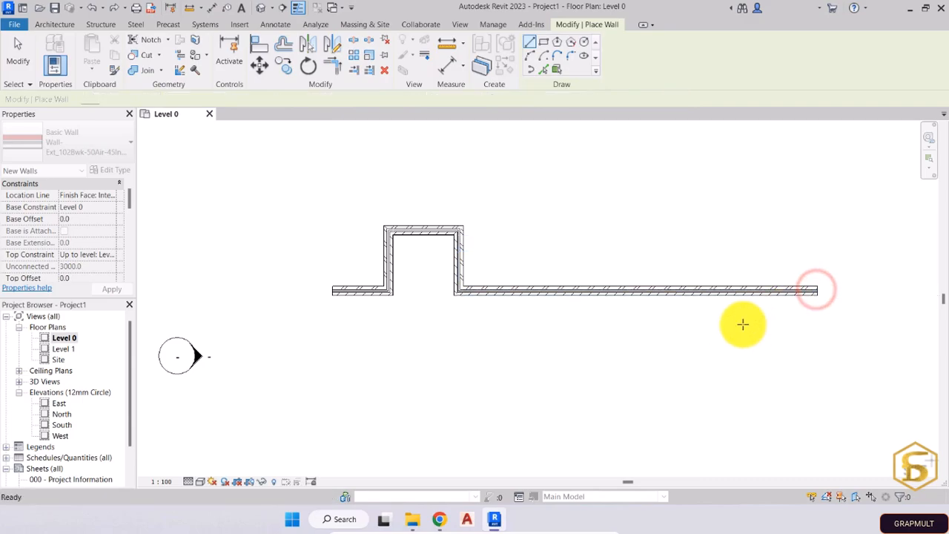
# End the wall placement and examine the Scale tool's description among the modify tools
pyautogui.press('Escape')
pyautogui.moveTo(506, 230)
pyautogui.mouseDown(button='middle')
pyautogui.moveTo(445, 264)
pyautogui.moveTo(425, 321)
pyautogui.mouseUp(button='middle')
pyautogui.scroll(2, 412, 263)
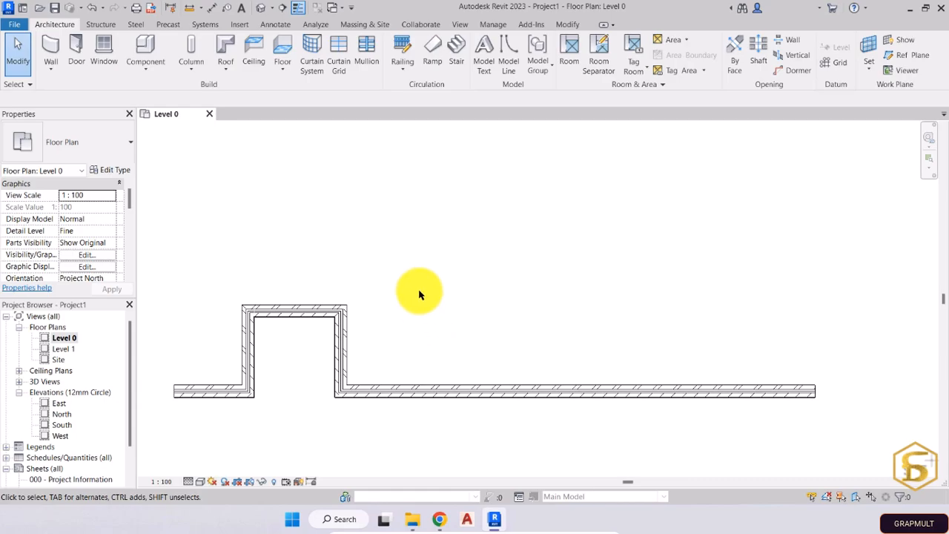
pyautogui.moveTo(417, 282); pyautogui.dragTo(475, 264, button='middle')
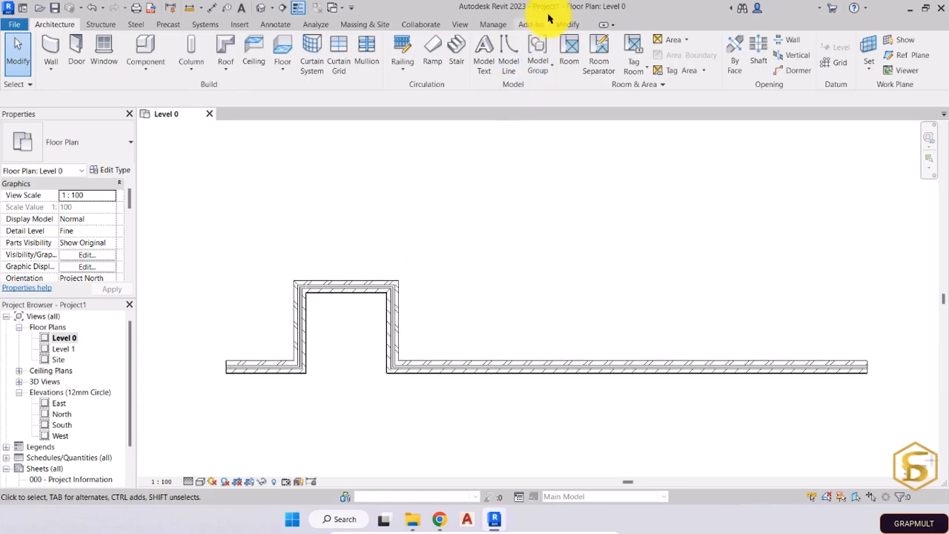
pyautogui.click(567, 24)
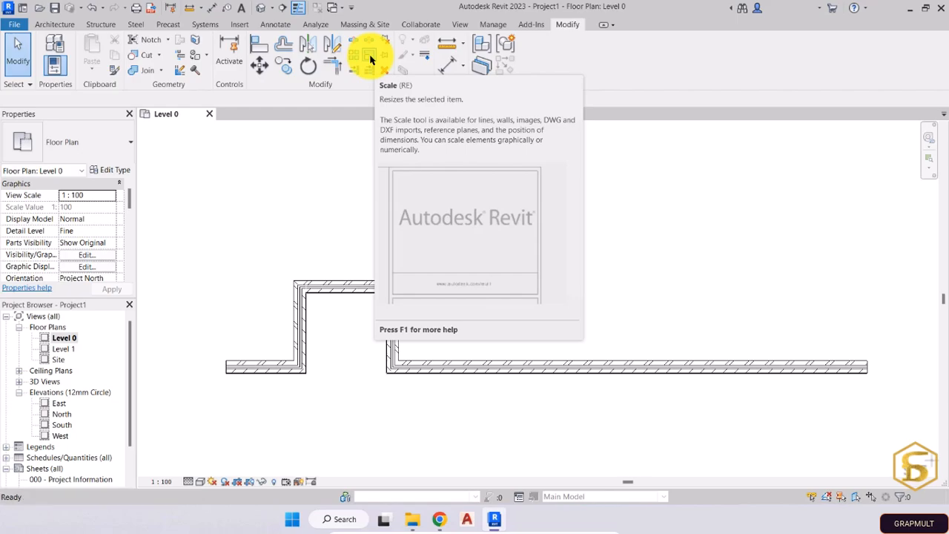
pyautogui.moveTo(356, 195)
pyautogui.mouseDown(button='middle')
pyautogui.moveTo(336, 219)
pyautogui.moveTo(314, 220)
pyautogui.moveTo(312, 269)
pyautogui.mouseUp(button='middle')
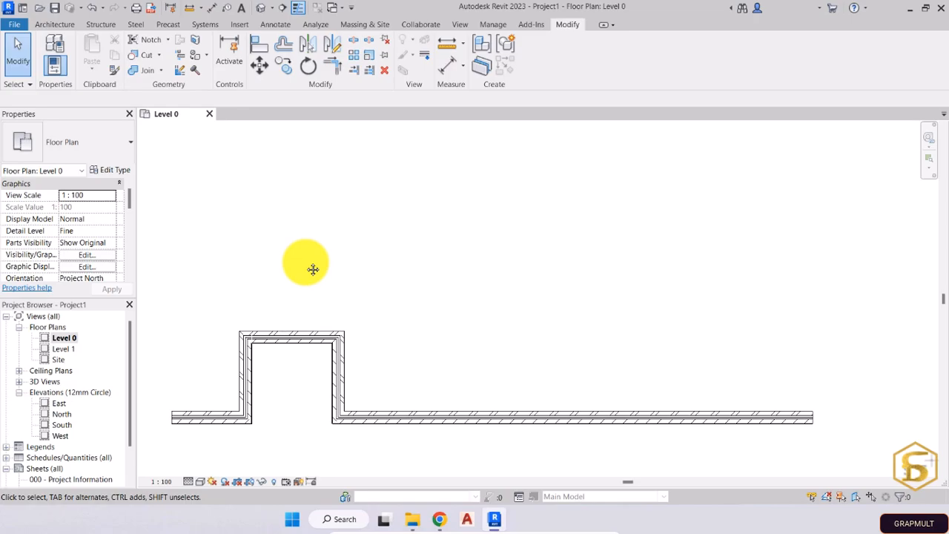
pyautogui.moveTo(312, 269)
pyautogui.mouseDown(button='middle')
pyautogui.moveTo(333, 302)
pyautogui.moveTo(356, 268)
pyautogui.moveTo(347, 275)
pyautogui.mouseUp(button='middle')
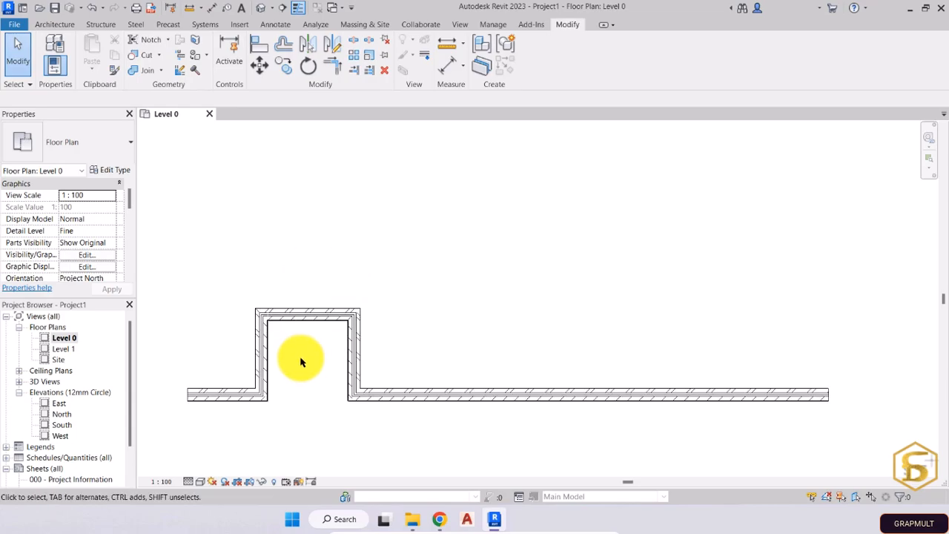
pyautogui.moveTo(304, 349); pyautogui.dragTo(303, 362, button='middle')
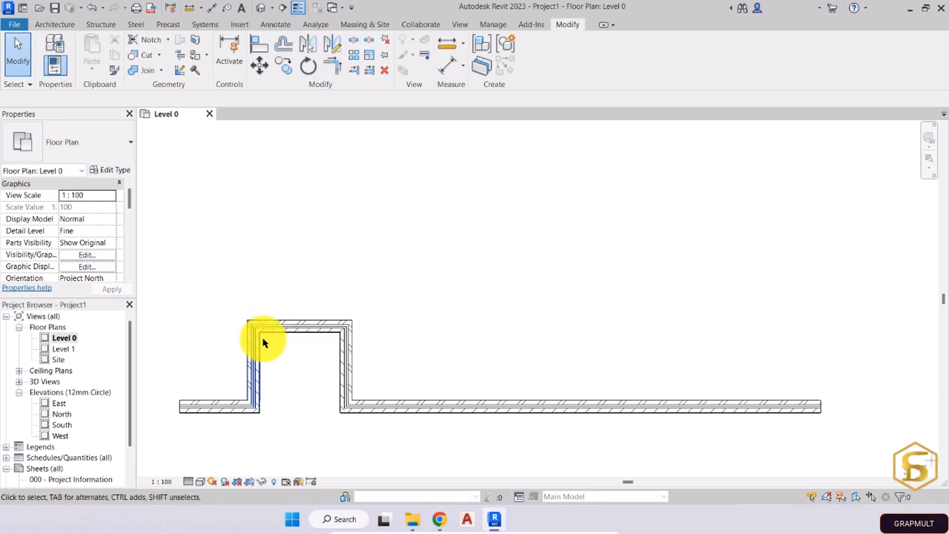
pyautogui.scroll(3, 247, 392)
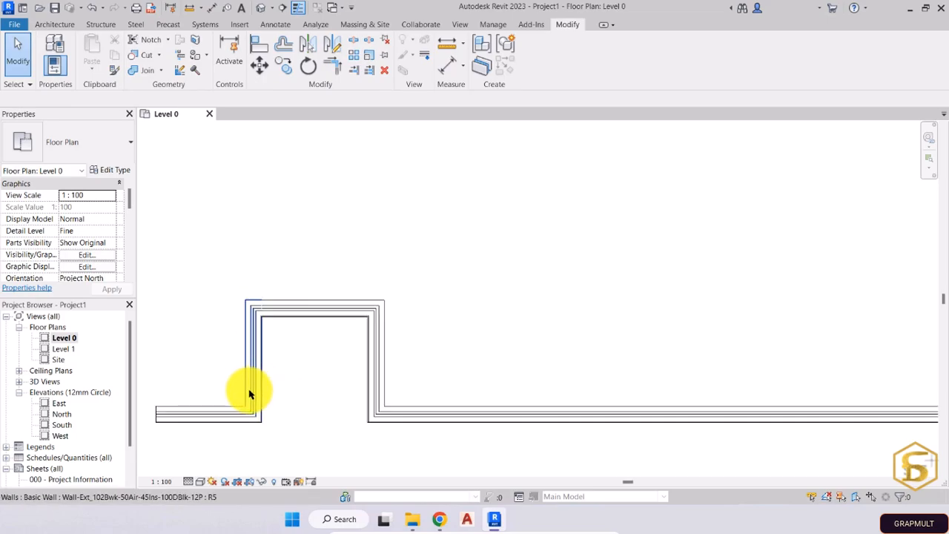
pyautogui.moveTo(271, 388)
pyautogui.mouseDown(button='middle')
pyautogui.moveTo(296, 396)
pyautogui.moveTo(276, 416)
pyautogui.mouseUp(button='middle')
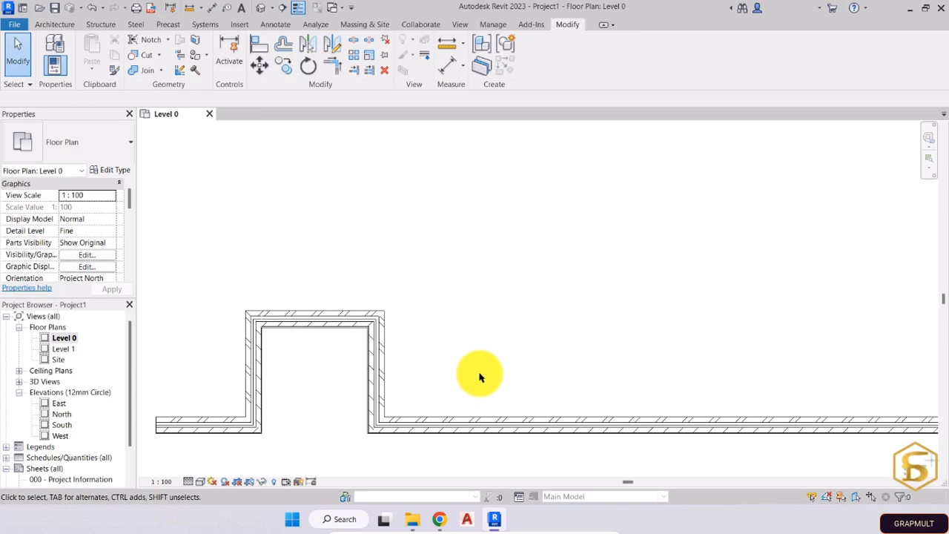
pyautogui.scroll(-2, 483, 378)
pyautogui.moveTo(477, 377); pyautogui.dragTo(451, 397, button='middle')
# Graphically scale the three projecting walls from their lower-left inner corner, using the lower-right inner corner as reference, to nearly twice their size
pyautogui.moveTo(403, 388); pyautogui.dragTo(231, 322)
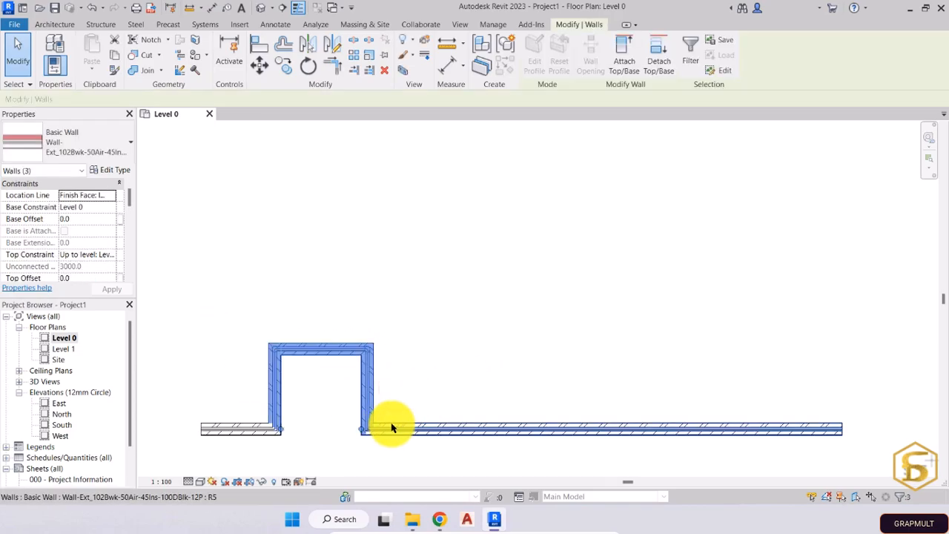
pyautogui.click(369, 60)
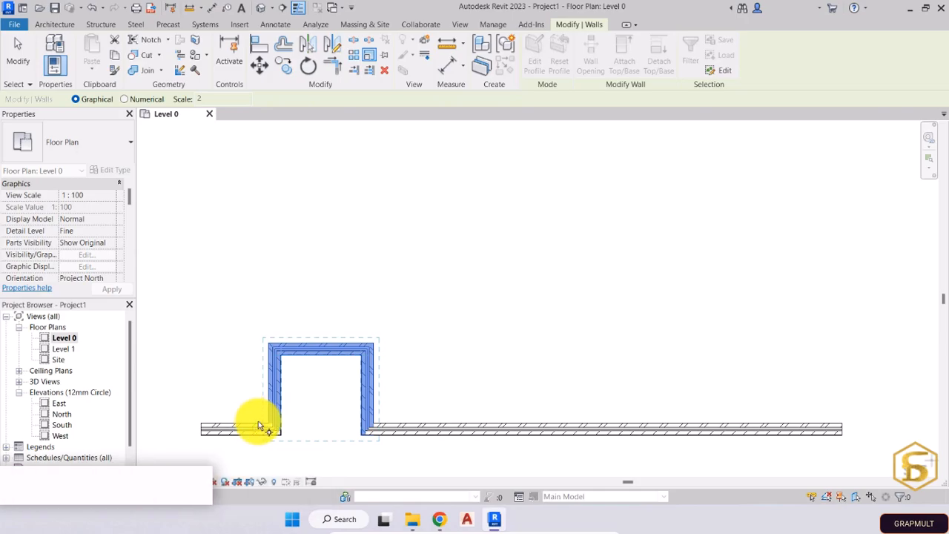
pyautogui.scroll(4, 267, 429)
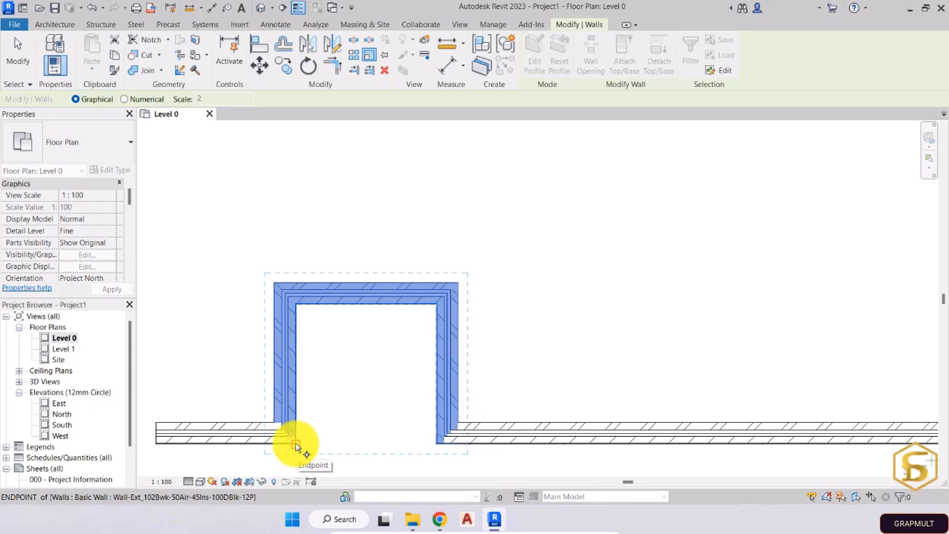
pyautogui.click(295, 446)
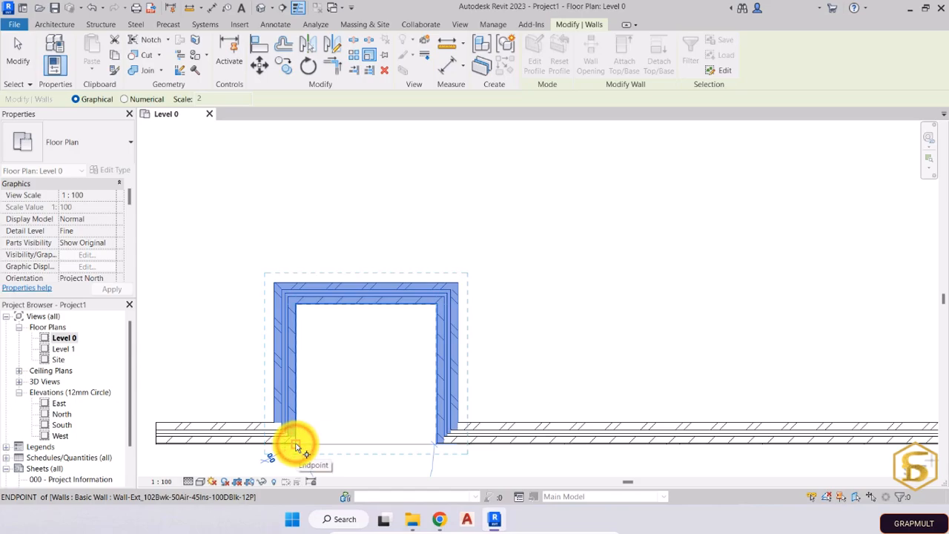
pyautogui.scroll(2, 326, 426)
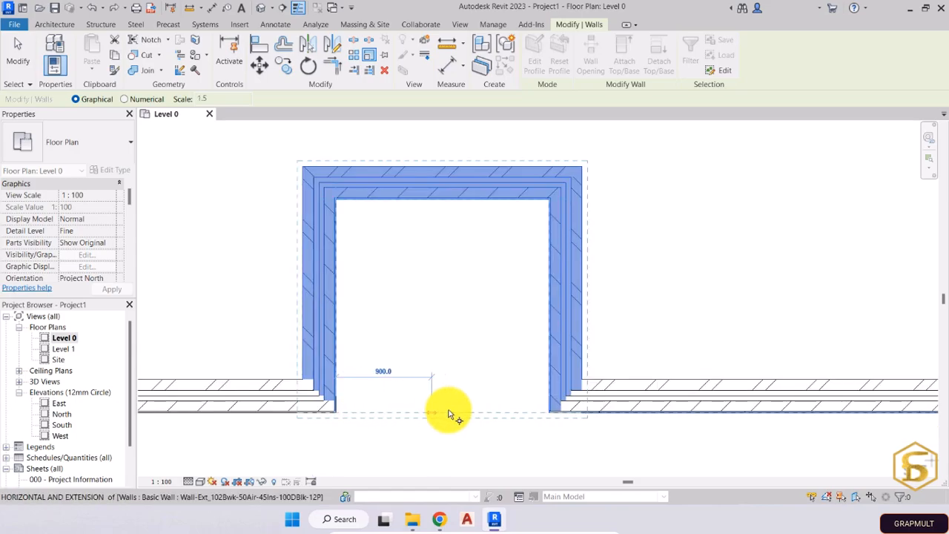
pyautogui.click(547, 415)
pyautogui.scroll(-2, 510, 411)
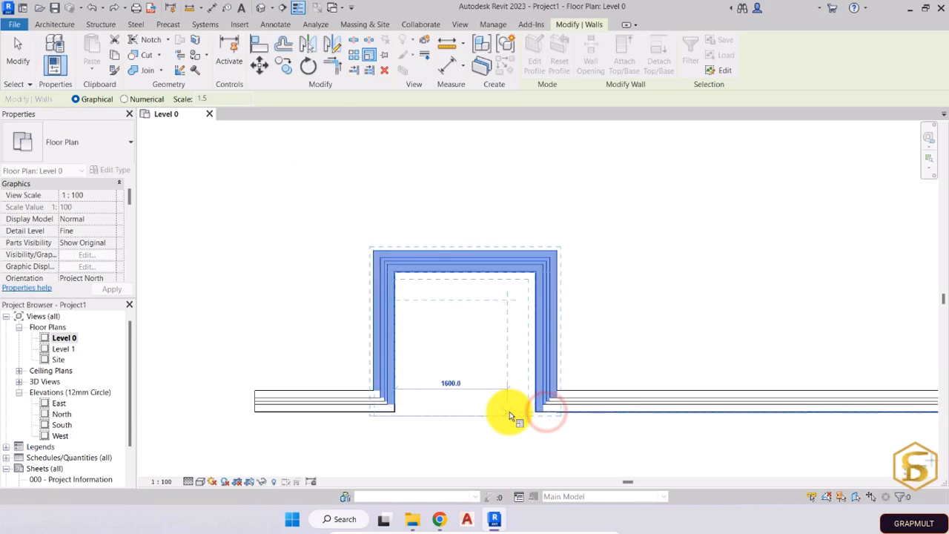
pyautogui.scroll(-2, 510, 411)
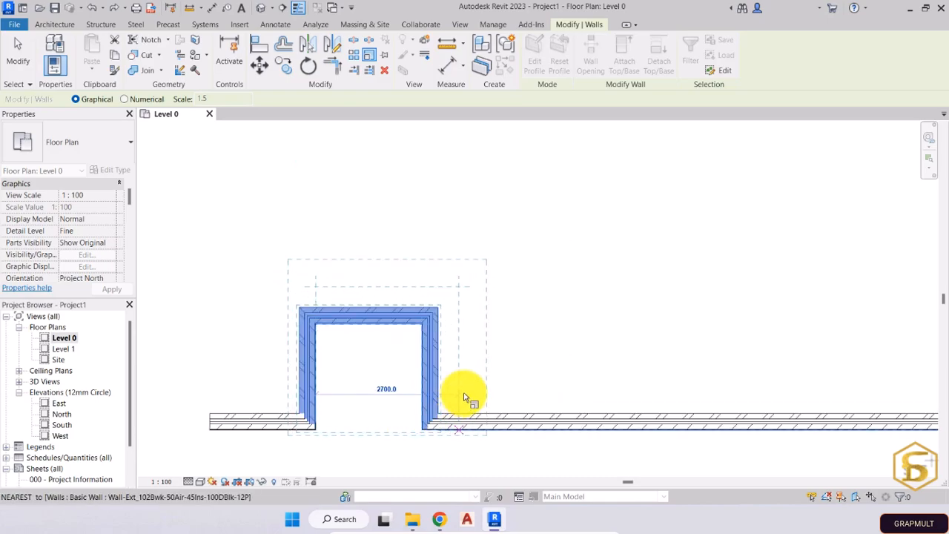
pyautogui.click(509, 367)
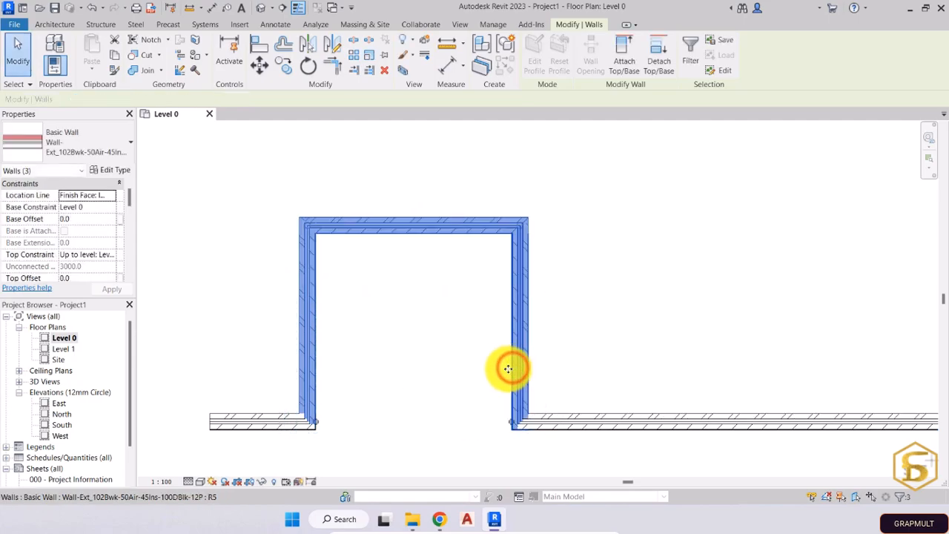
pyautogui.click(479, 387)
pyautogui.moveTo(481, 391)
pyautogui.mouseDown(button='middle')
pyautogui.moveTo(456, 392)
pyautogui.moveTo(463, 385)
pyautogui.mouseUp(button='middle')
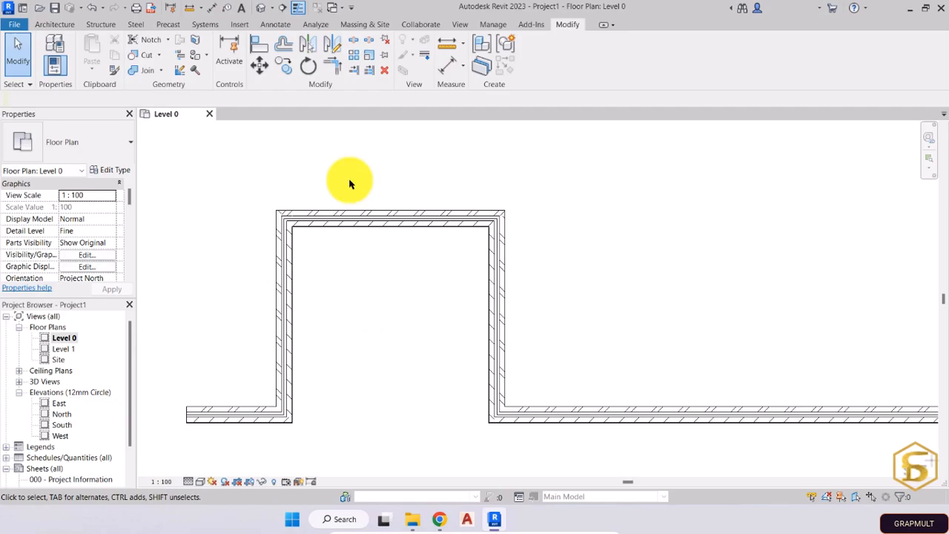
# Delete all five stepped walls from the Level 0 floor plan
pyautogui.scroll(-5, 350, 182)
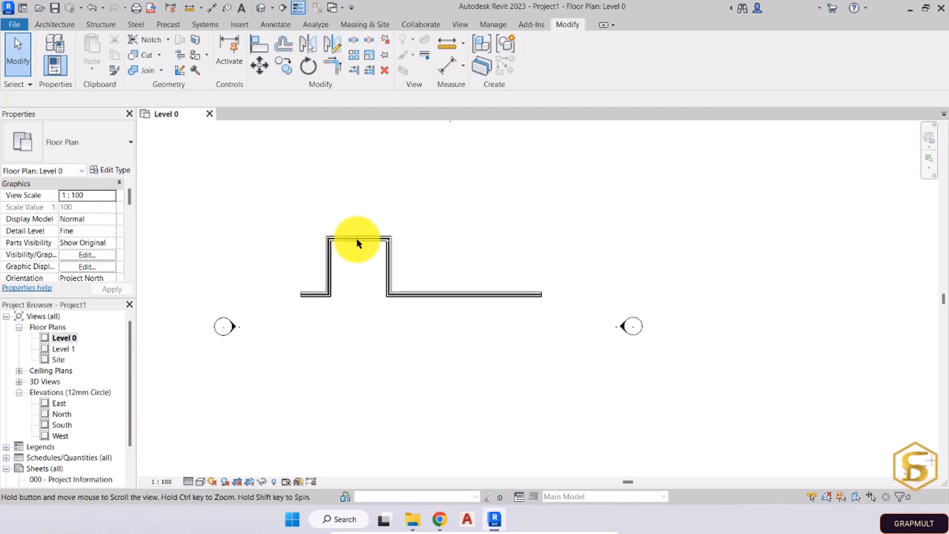
pyautogui.scroll(1, 424, 317)
pyautogui.moveTo(424, 317); pyautogui.dragTo(319, 208)
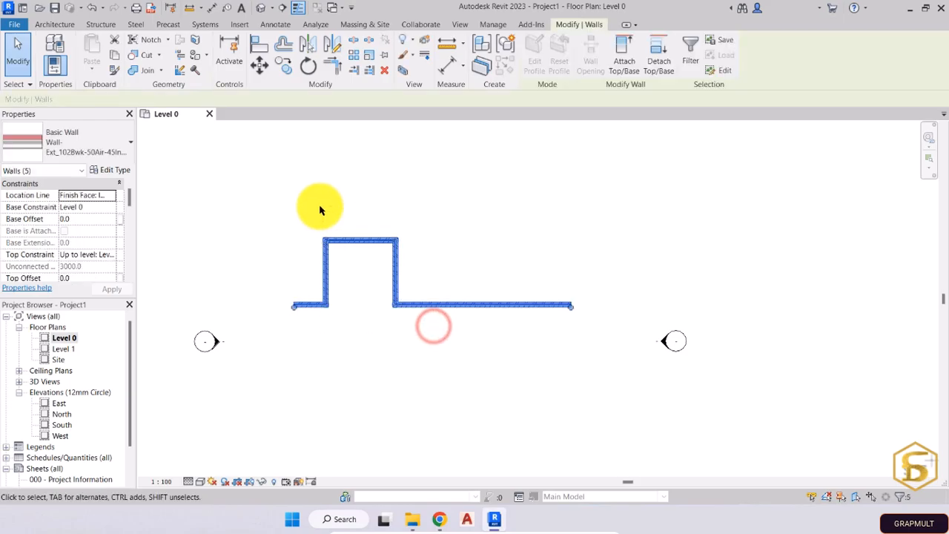
pyautogui.press('Delete')
pyautogui.scroll(3, 319, 250)
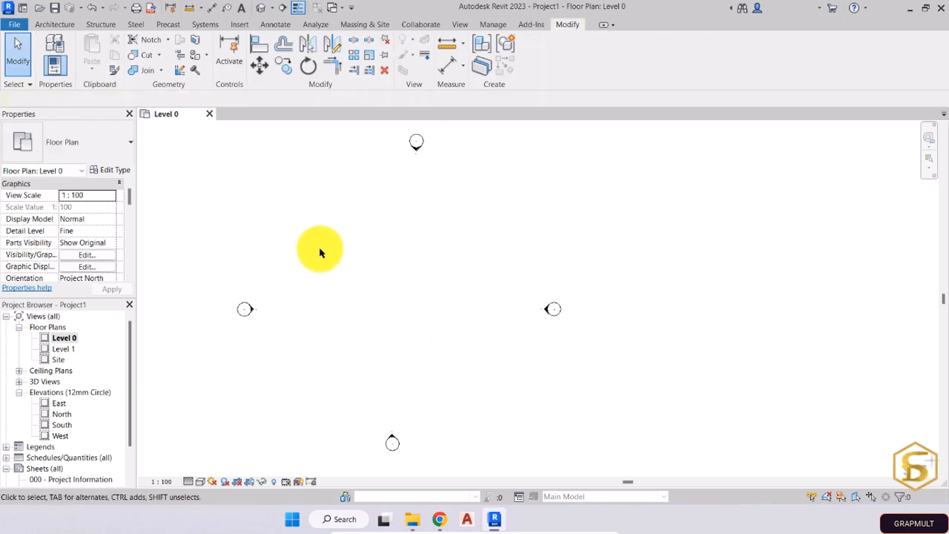
pyautogui.moveTo(320, 253); pyautogui.dragTo(365, 255, button='middle')
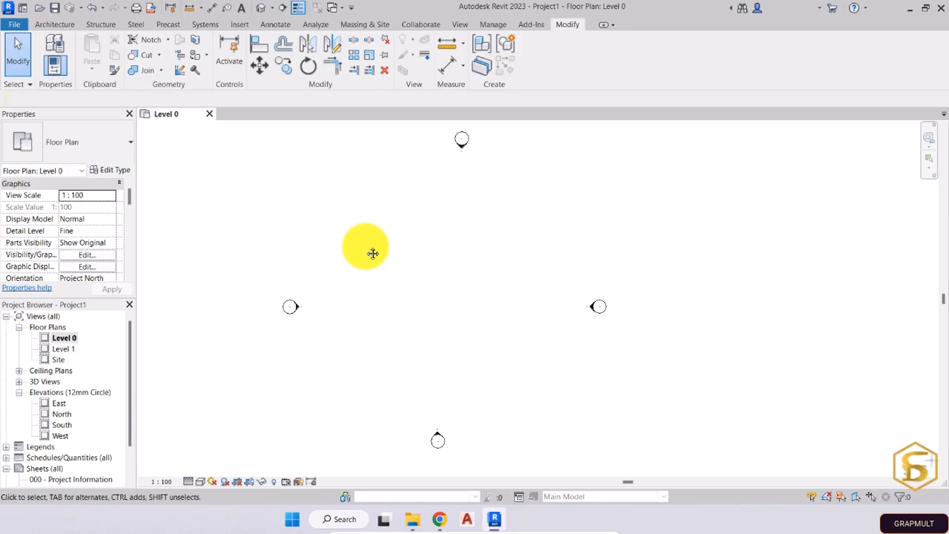
pyautogui.click(425, 273)
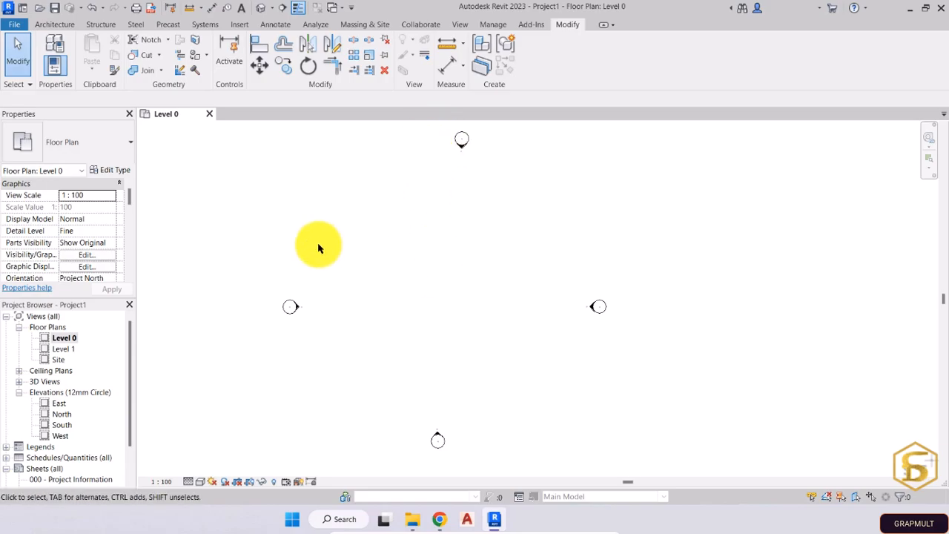
pyautogui.click(270, 280)
pyautogui.click(509, 420)
pyautogui.scroll(-1, 639, 307)
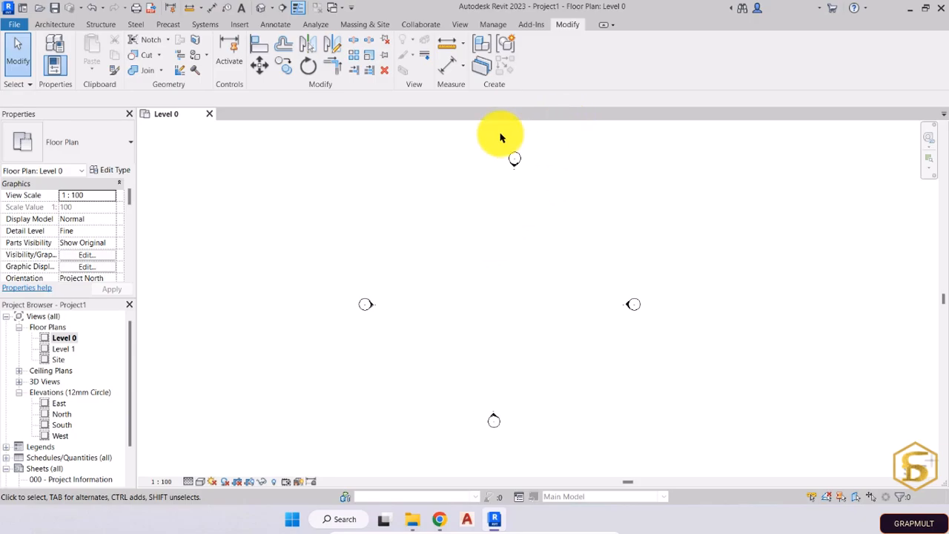
pyautogui.moveTo(434, 223); pyautogui.dragTo(382, 236, button='middle')
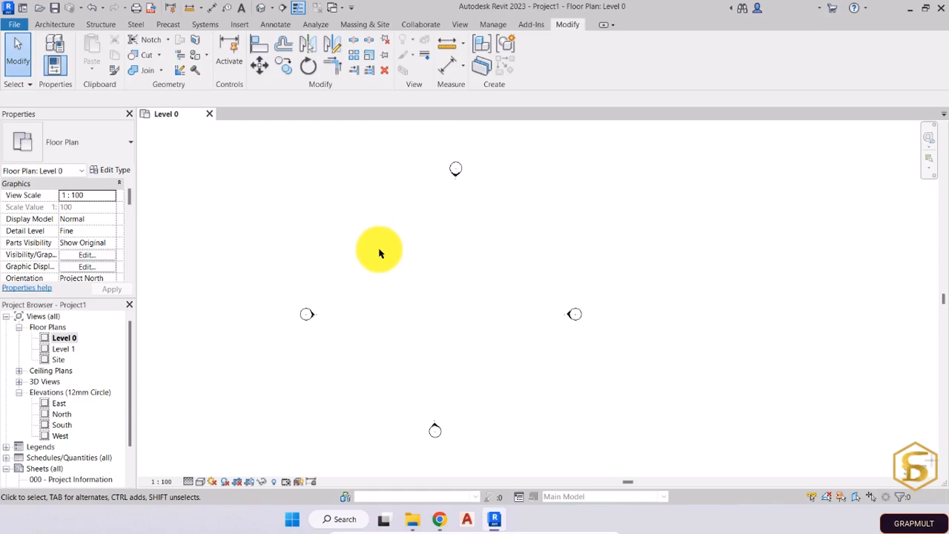
pyautogui.click(431, 264)
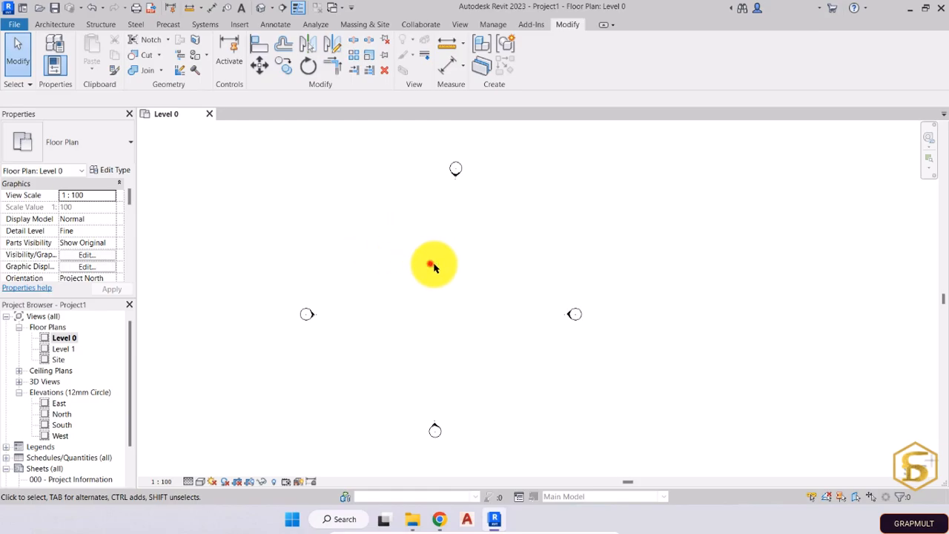